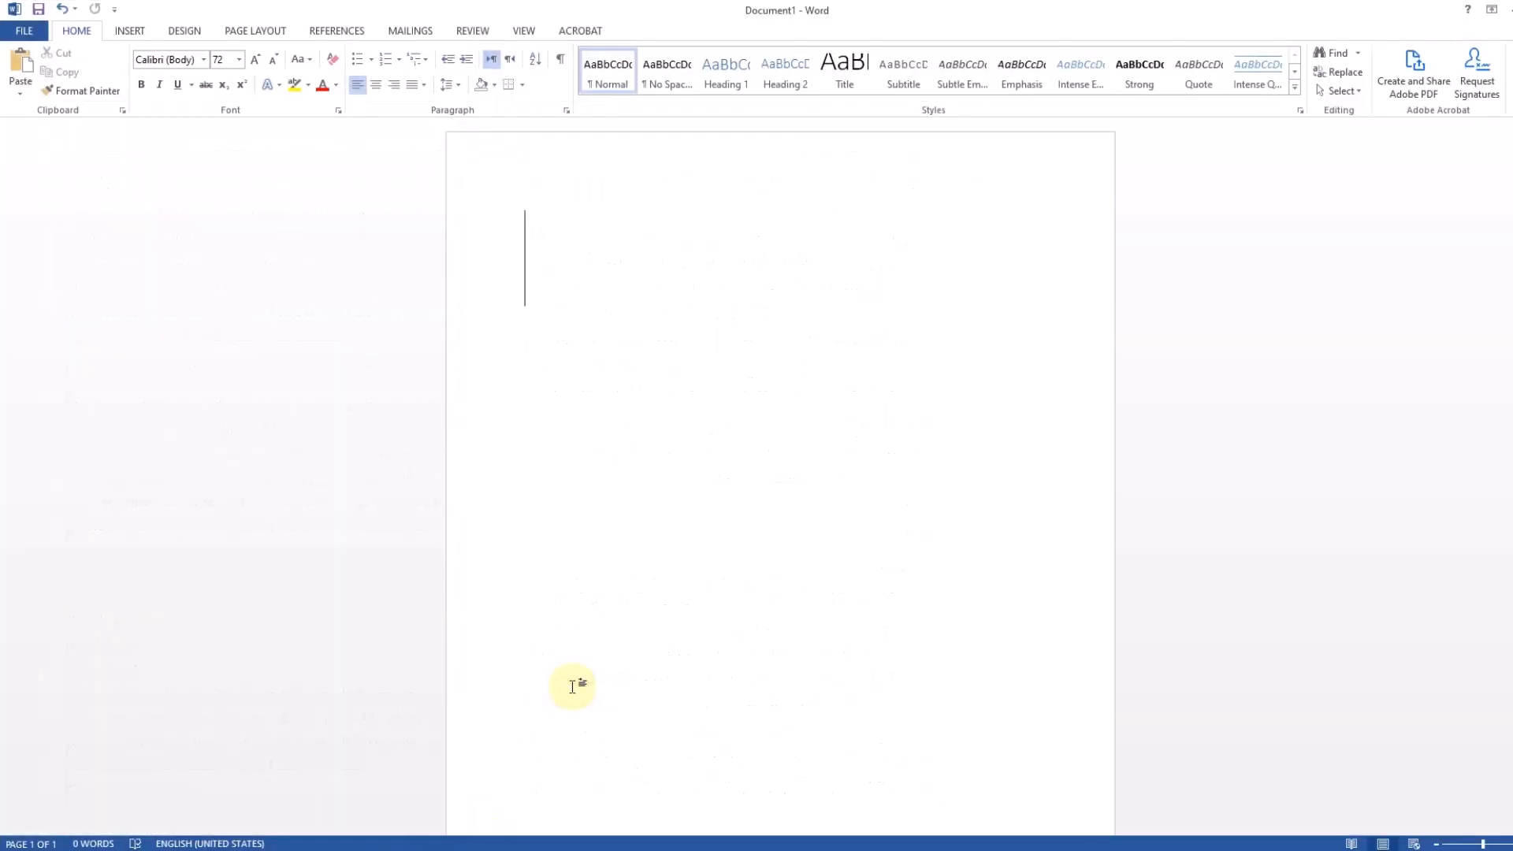
# Write "? – 0 or 1 times" on the first line of the blank document
pyautogui.write('?')
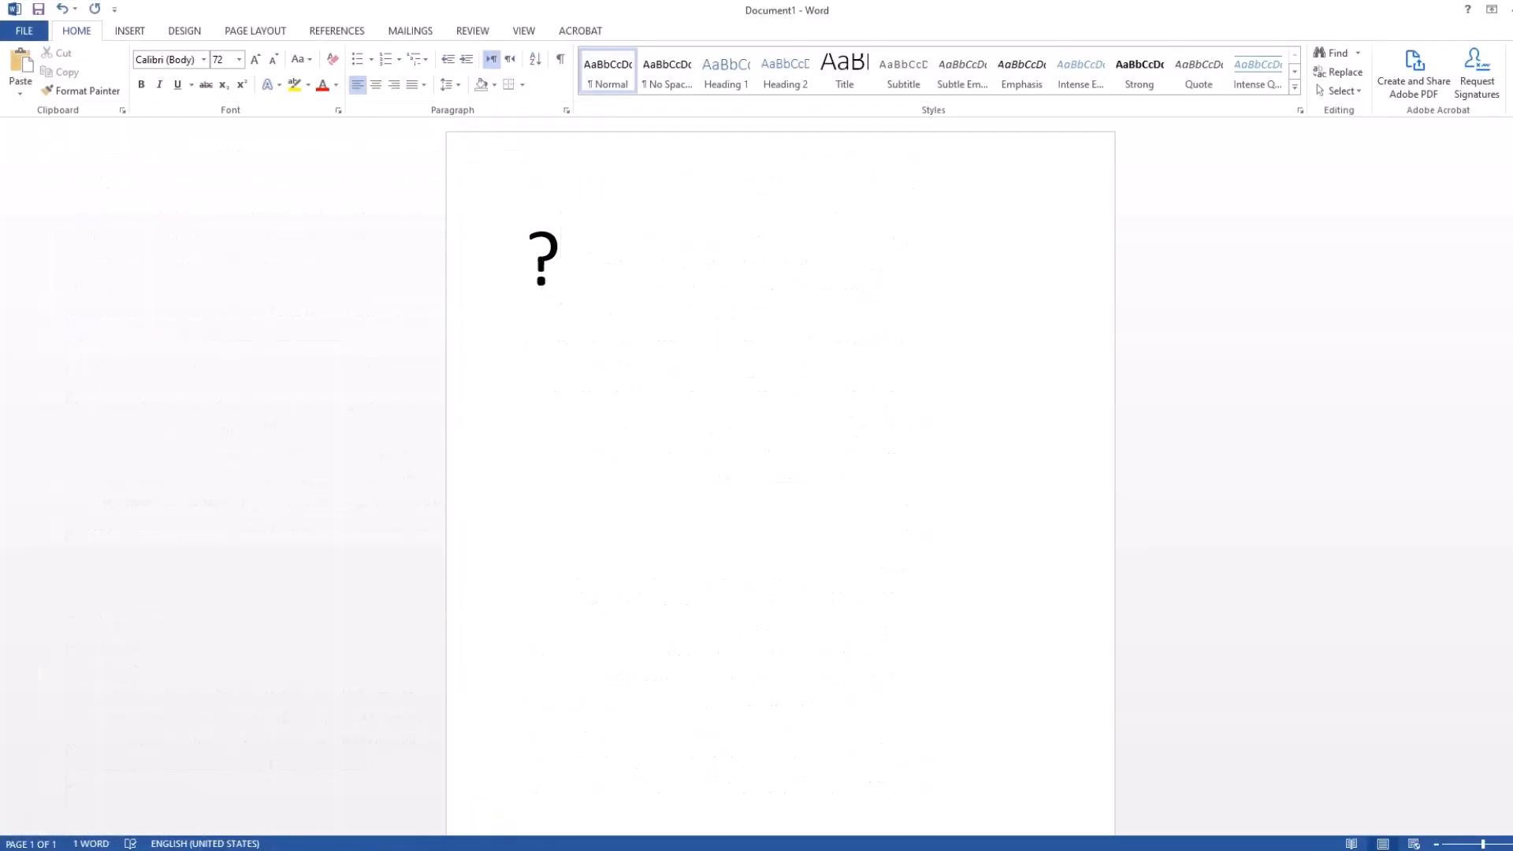
pyautogui.write(' -')
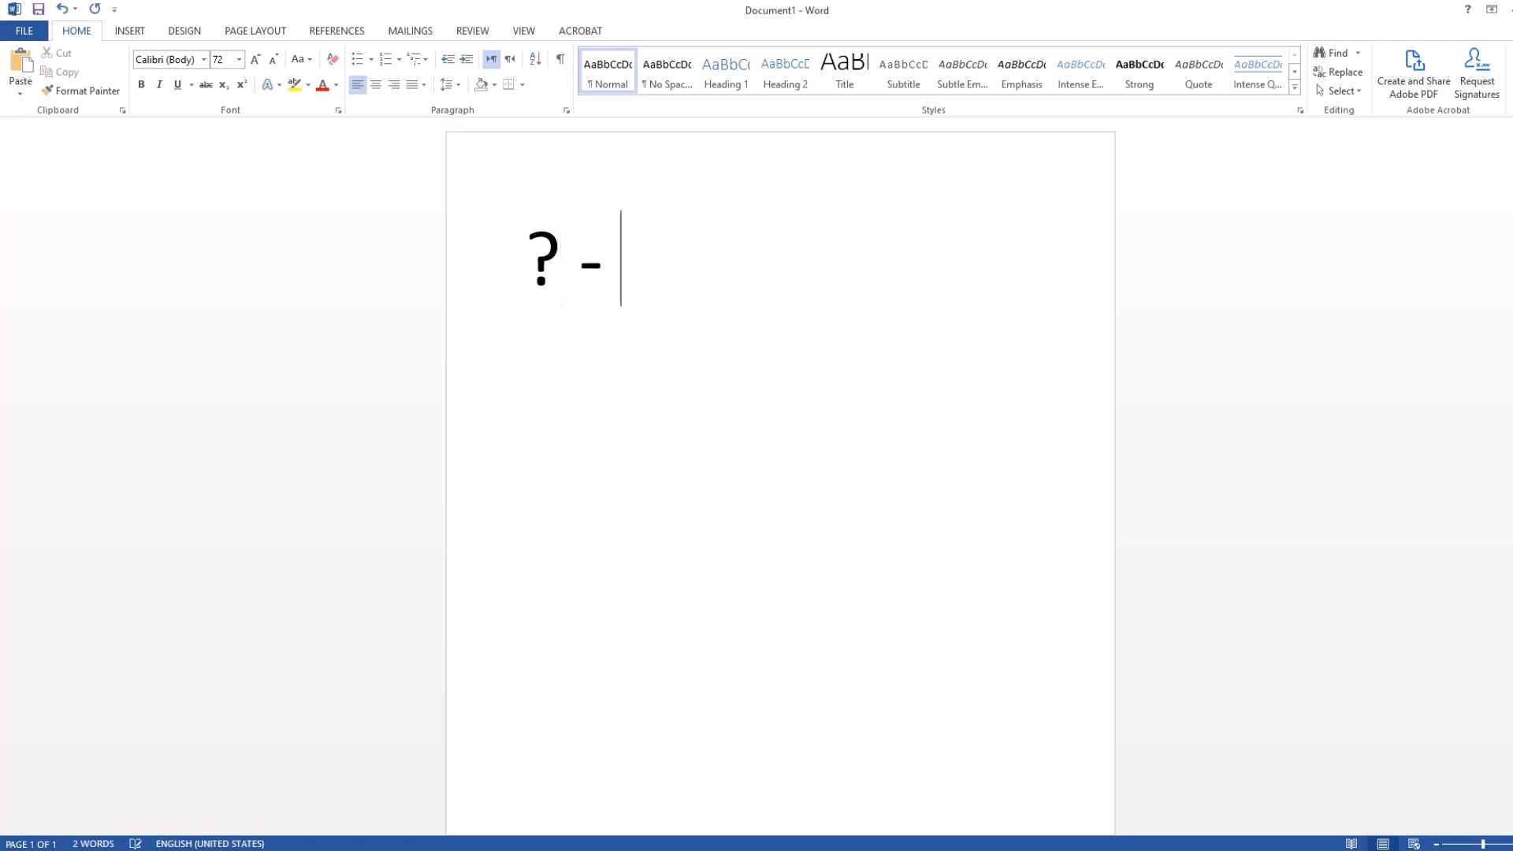
pyautogui.write(' 0')
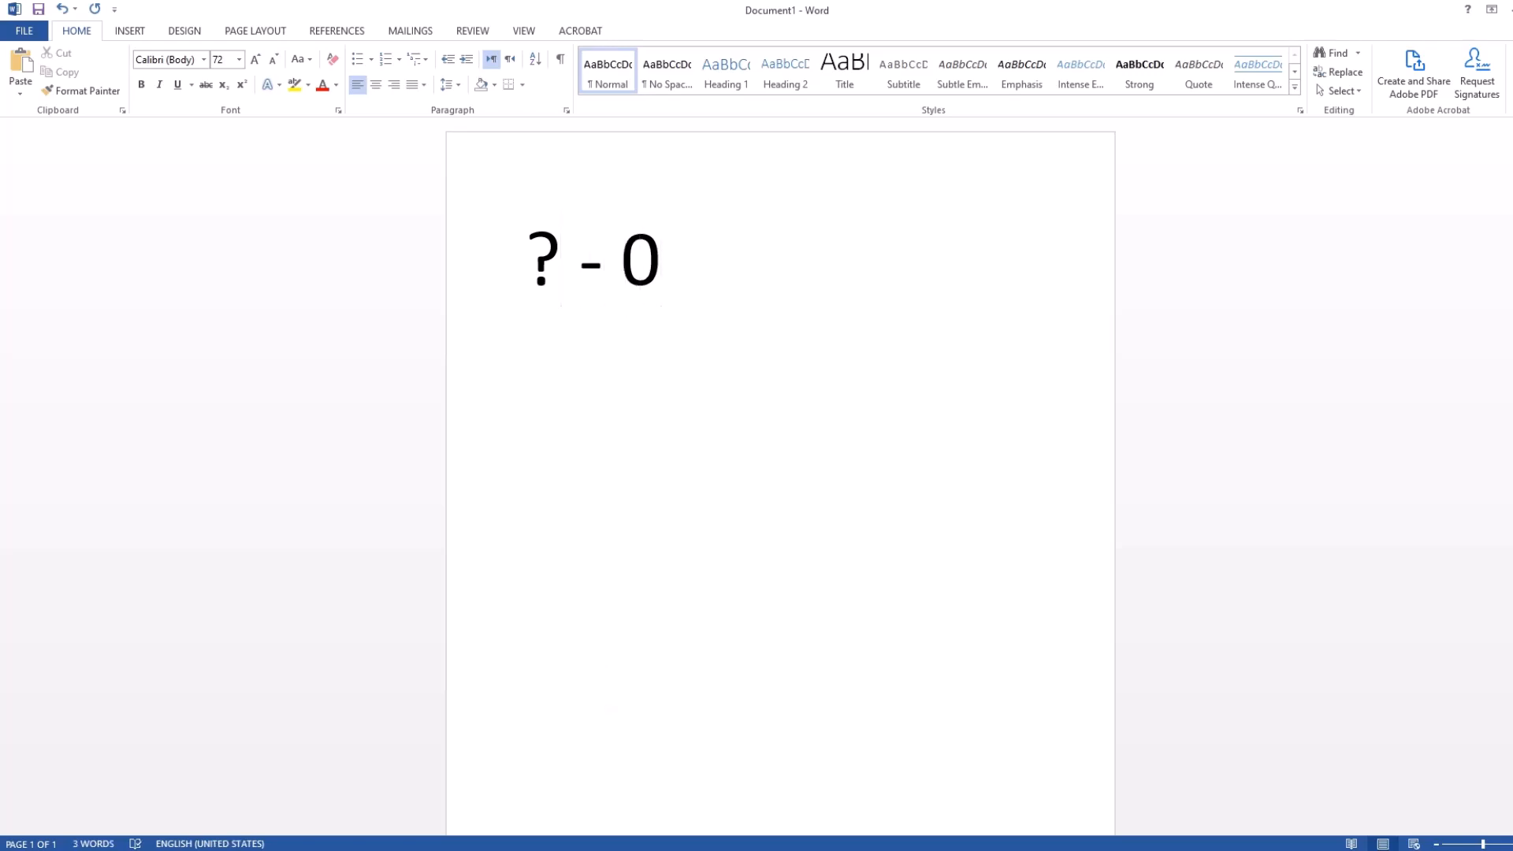
pyautogui.write(' 1')
pyautogui.press('BackSpace')
pyautogui.write('or 1 times')
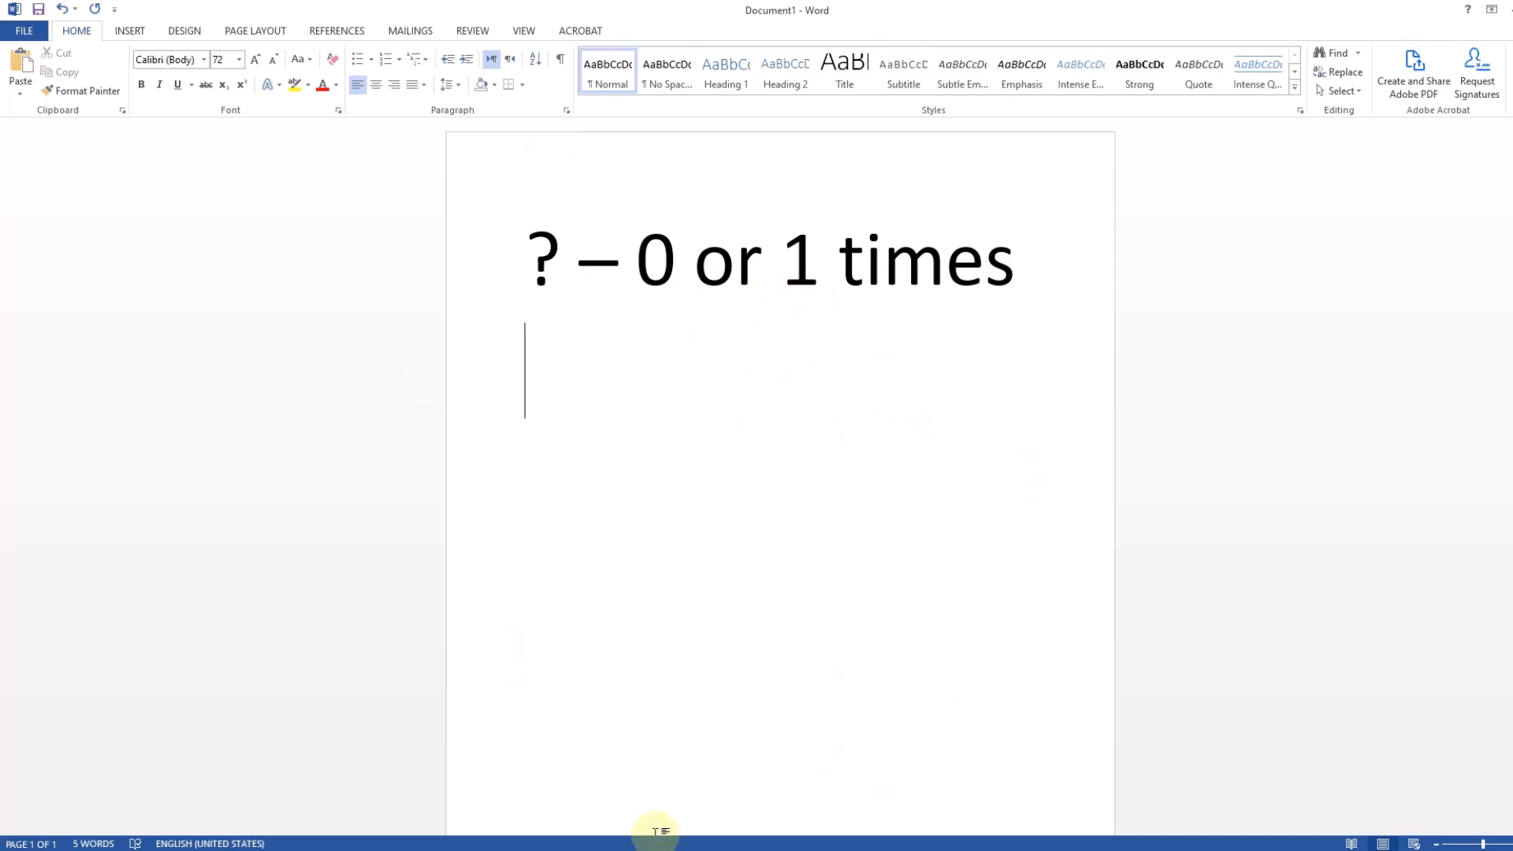
# Switch to InDesign with GREP_SERIES_05.indd and enlarge the upper part of the English text column for reading
pyautogui.moveTo(499, 848)
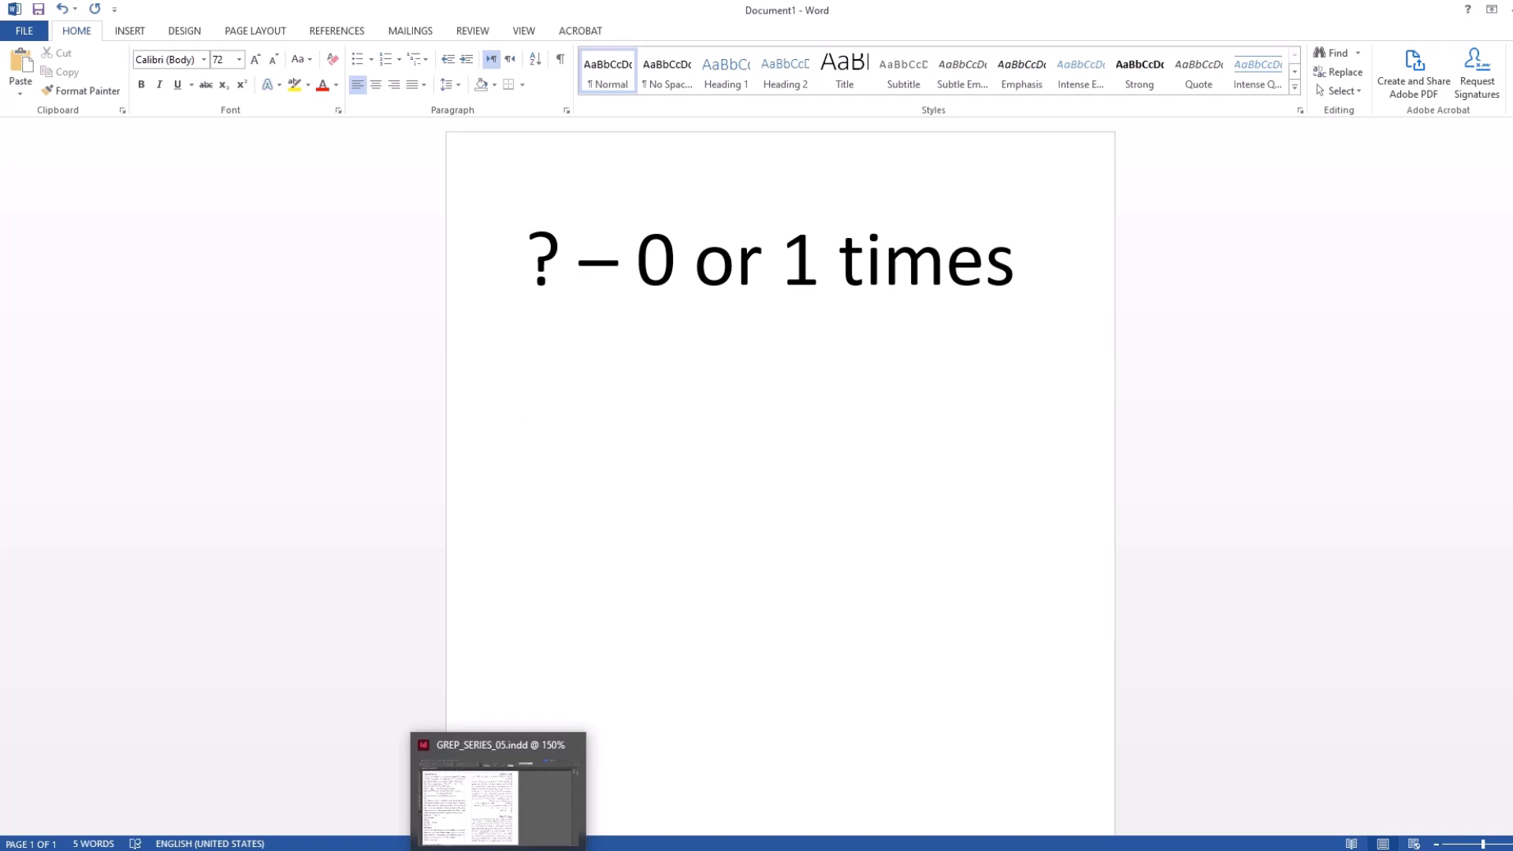
pyautogui.click(498, 847)
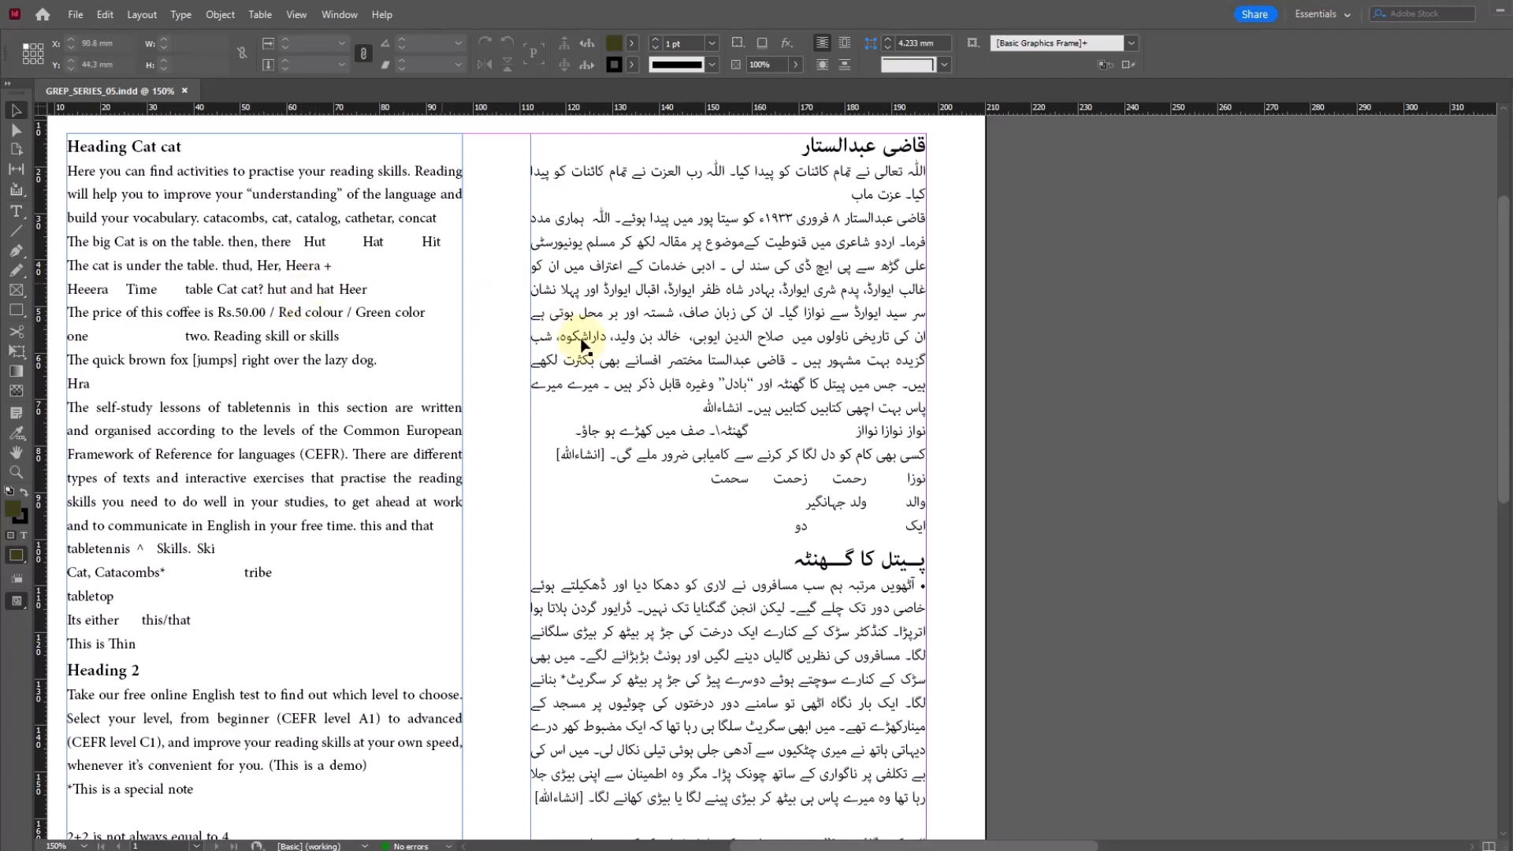
pyautogui.moveTo(499, 297); pyautogui.dragTo(565, 317)
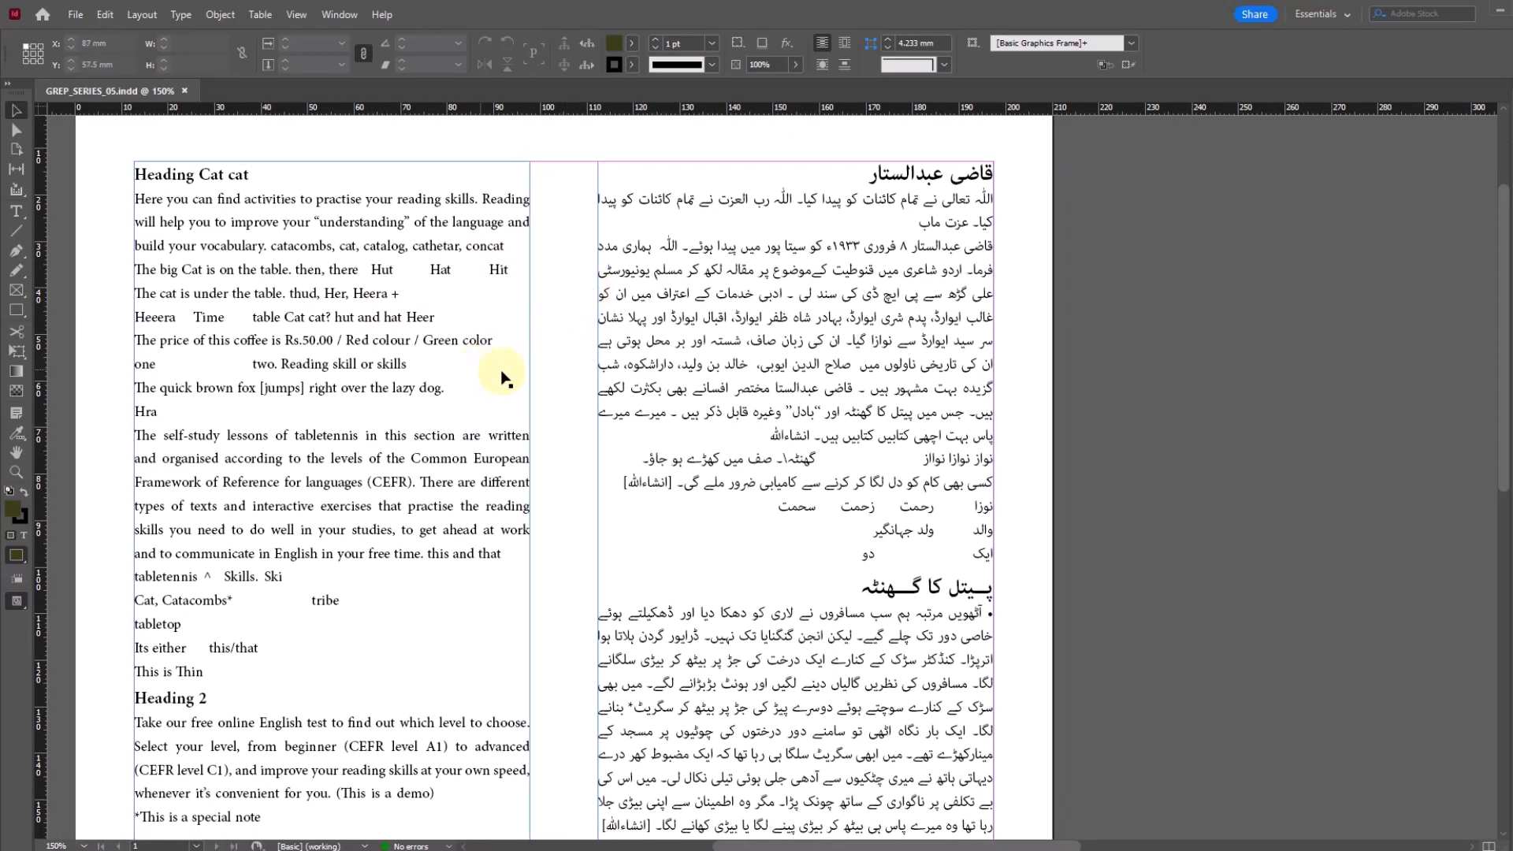
pyautogui.press('z')
pyautogui.moveTo(111, 144); pyautogui.dragTo(539, 605)
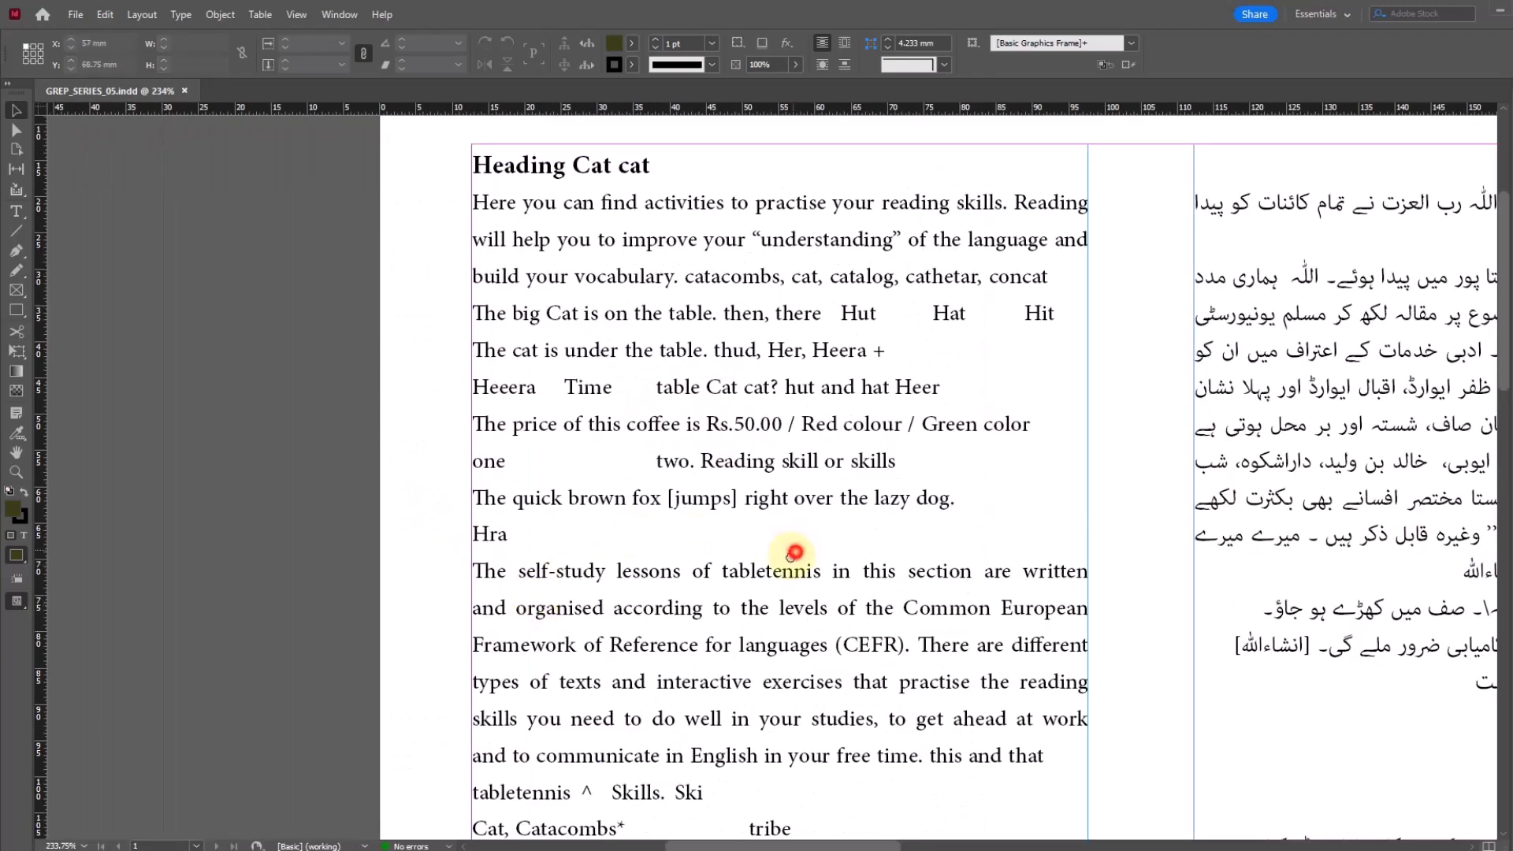
pyautogui.moveTo(794, 551); pyautogui.dragTo(556, 576)
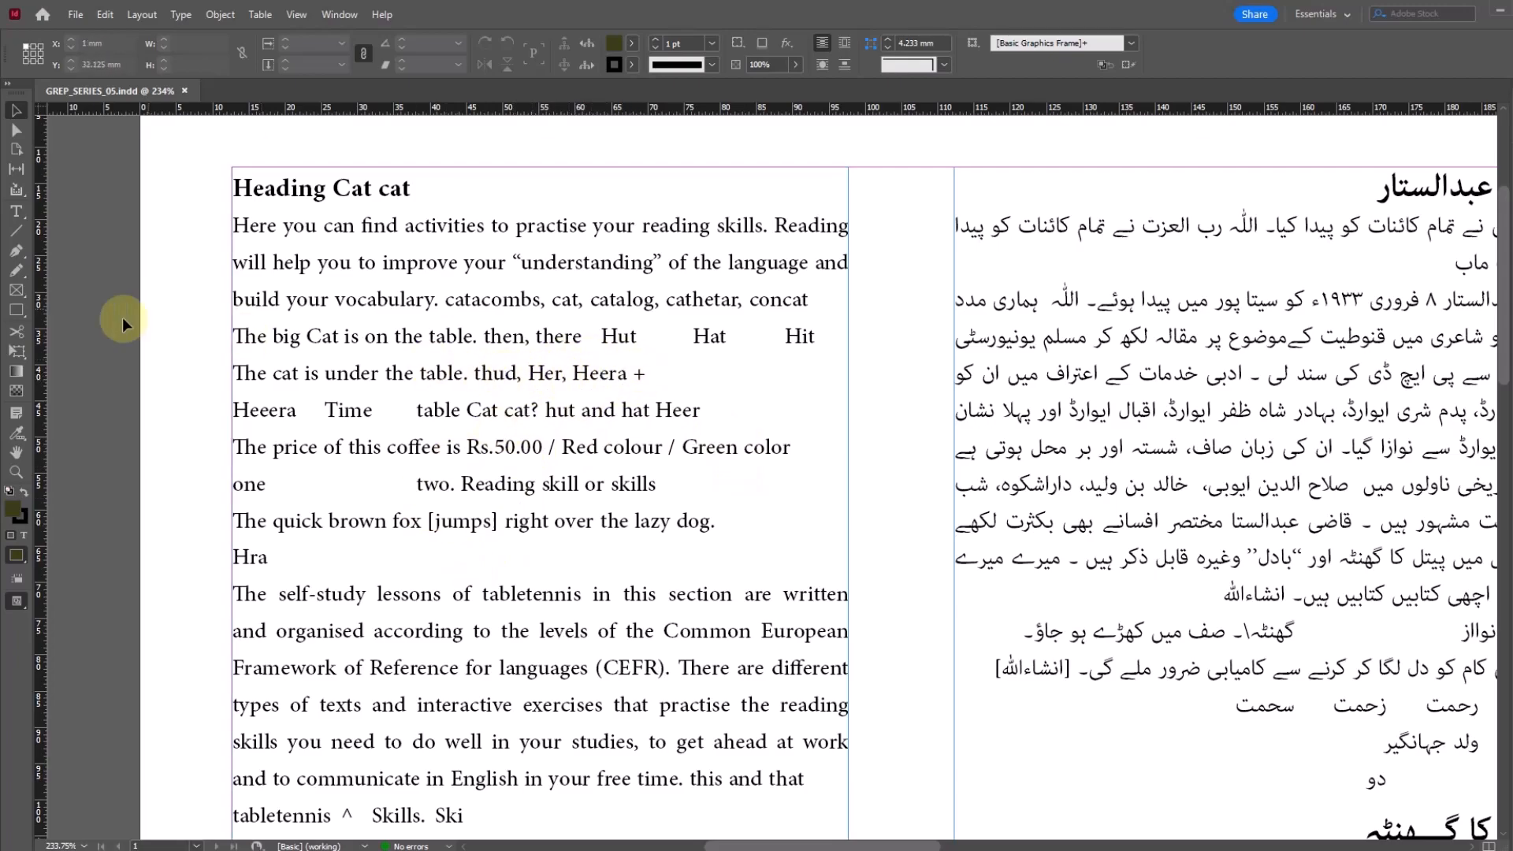
pyautogui.moveTo(769, 496); pyautogui.dragTo(662, 483)
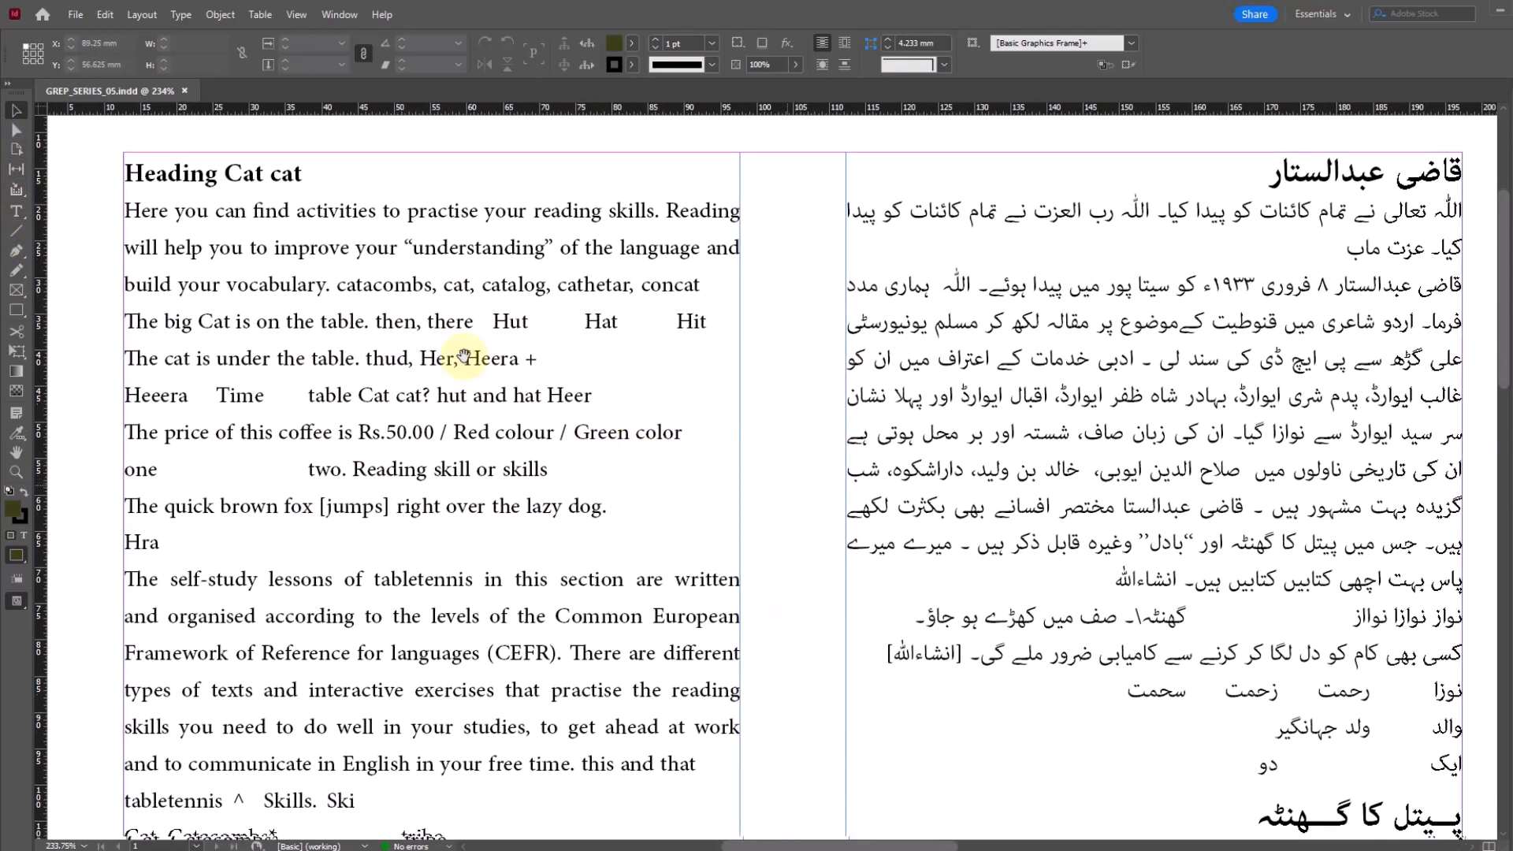
# Examine the words "Her", "Heera" and "Here" in the English text, highlighting the letters they share
pyautogui.click(17, 211)
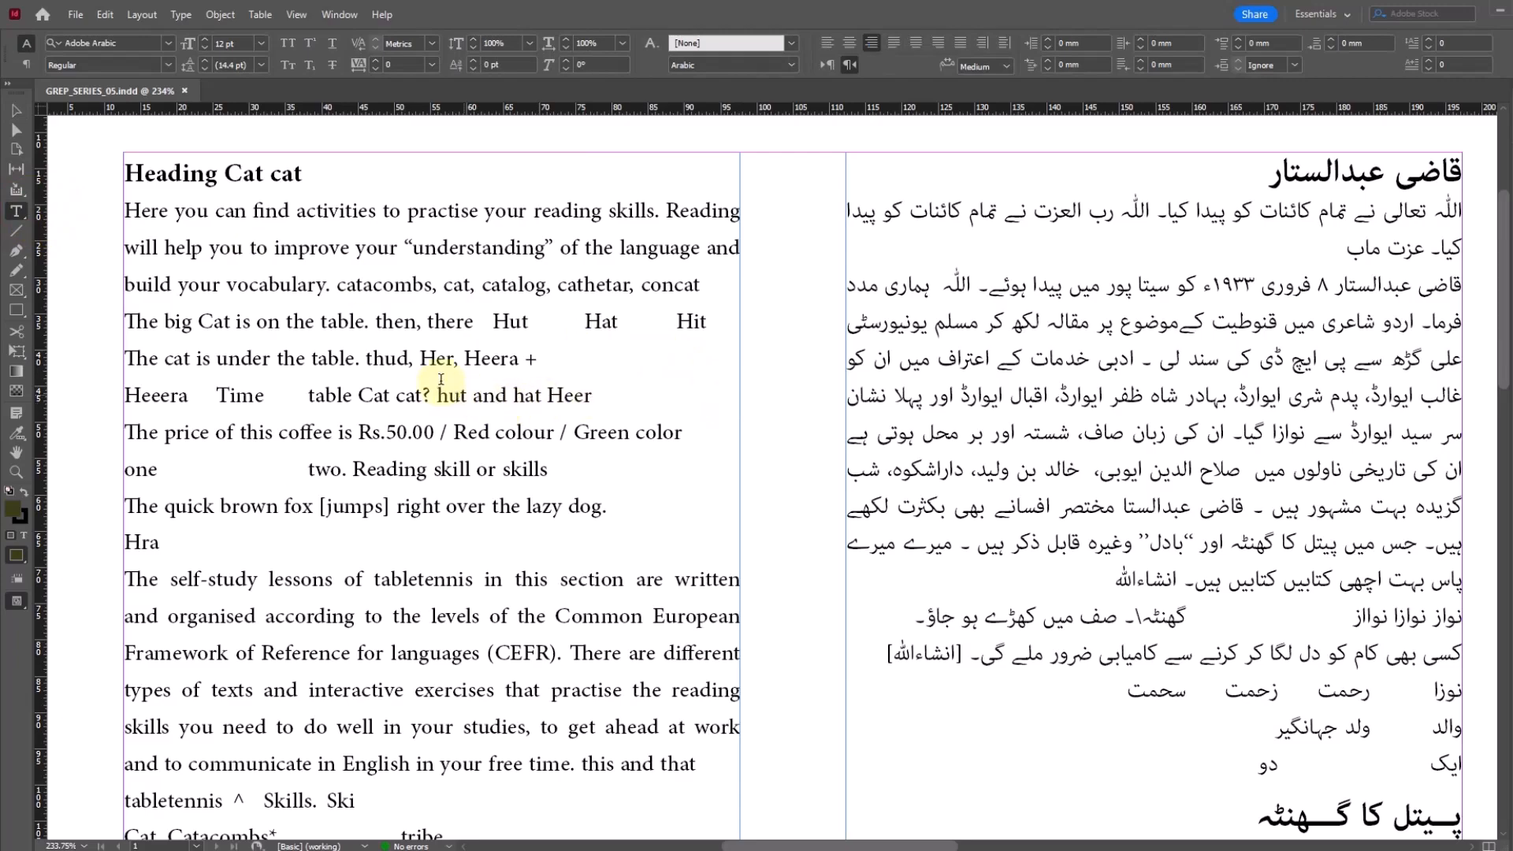
pyautogui.moveTo(415, 358); pyautogui.dragTo(521, 359)
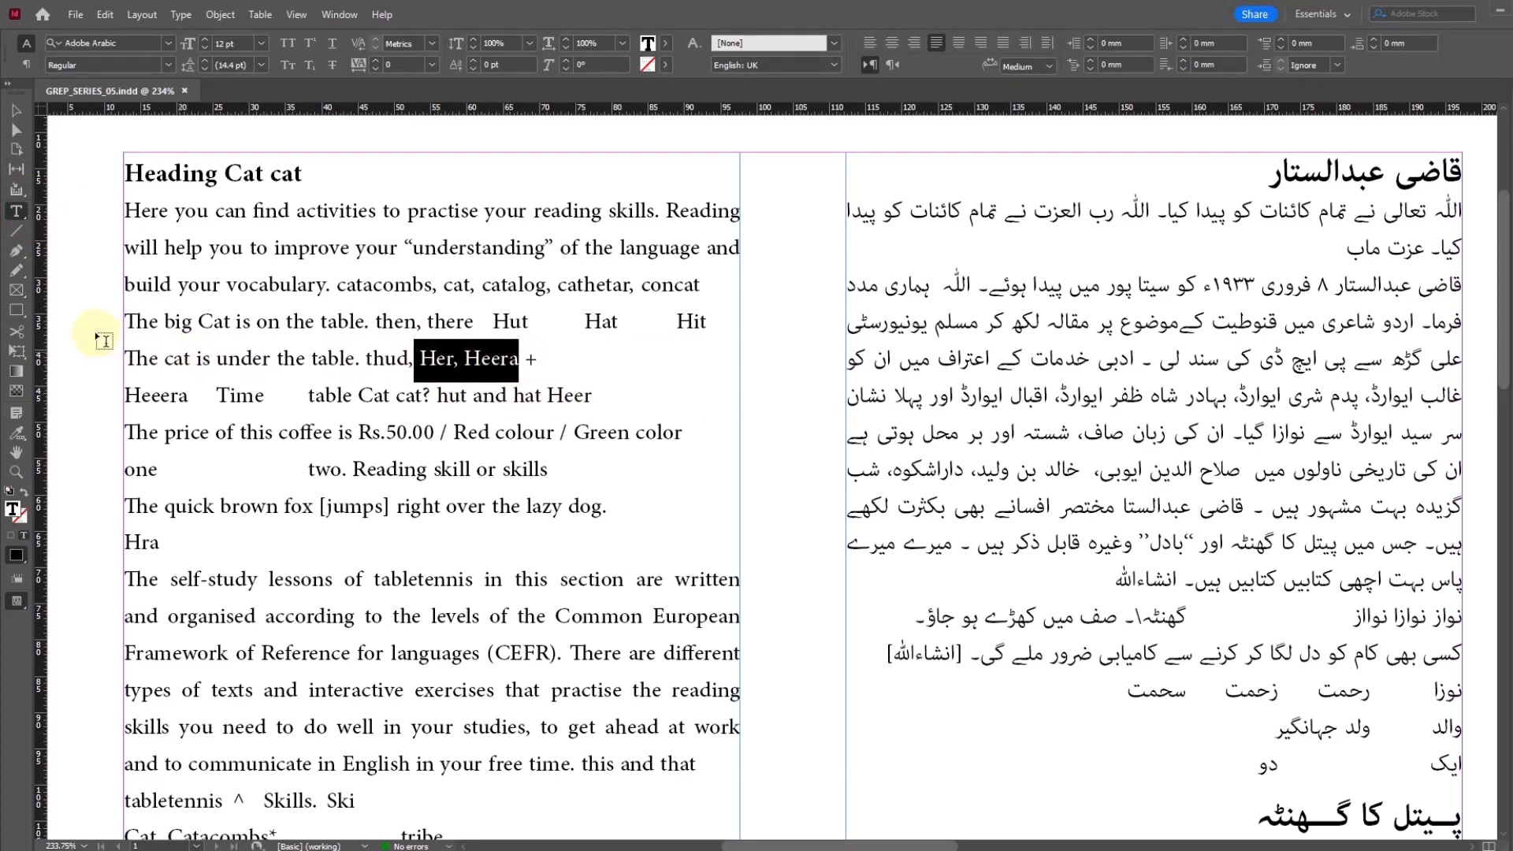
pyautogui.doubleClick(172, 212)
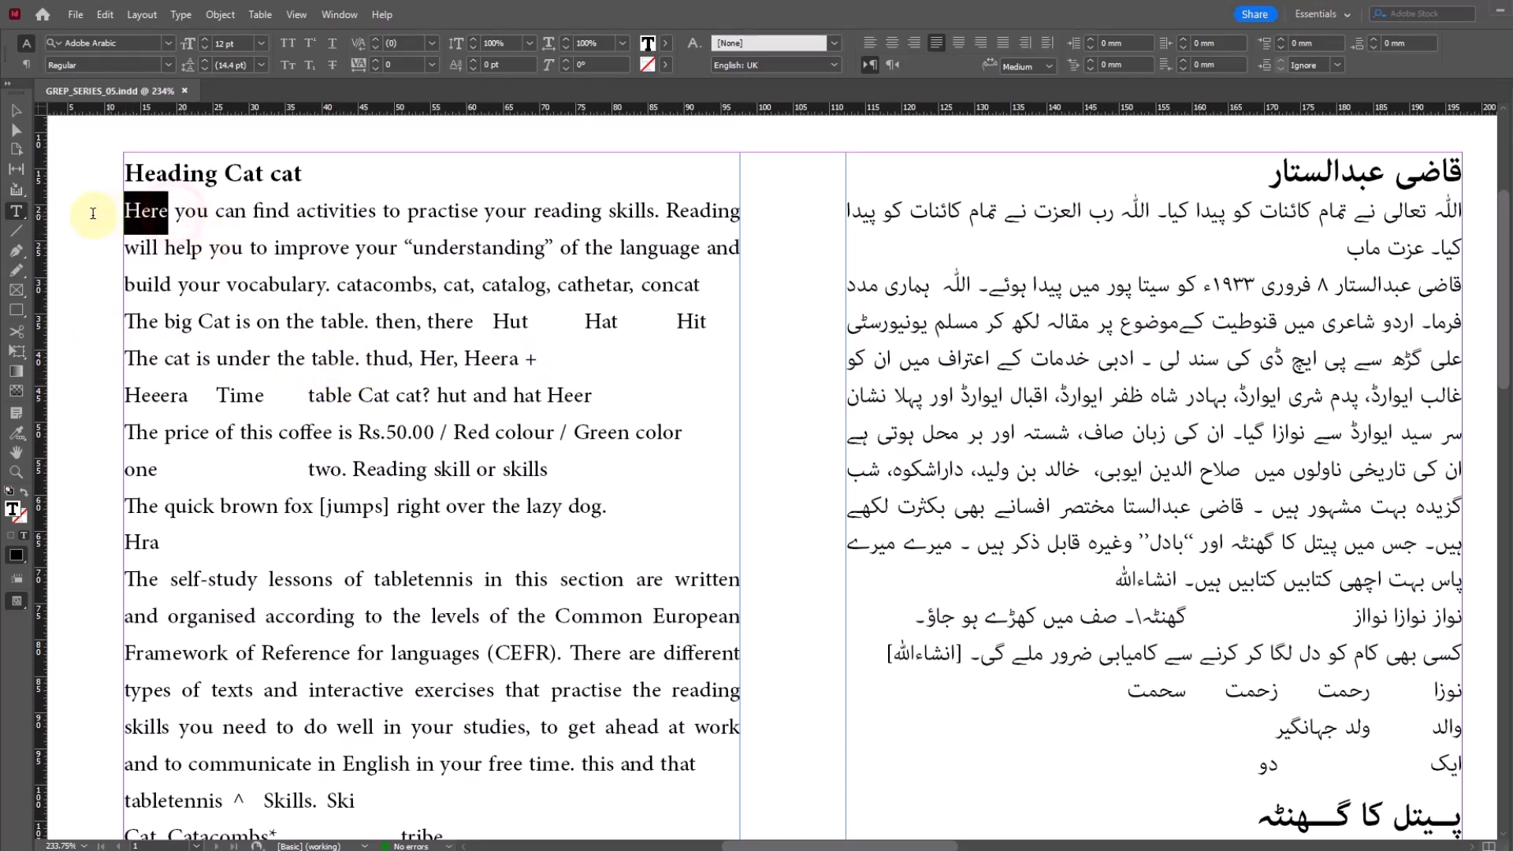
pyautogui.click(328, 211)
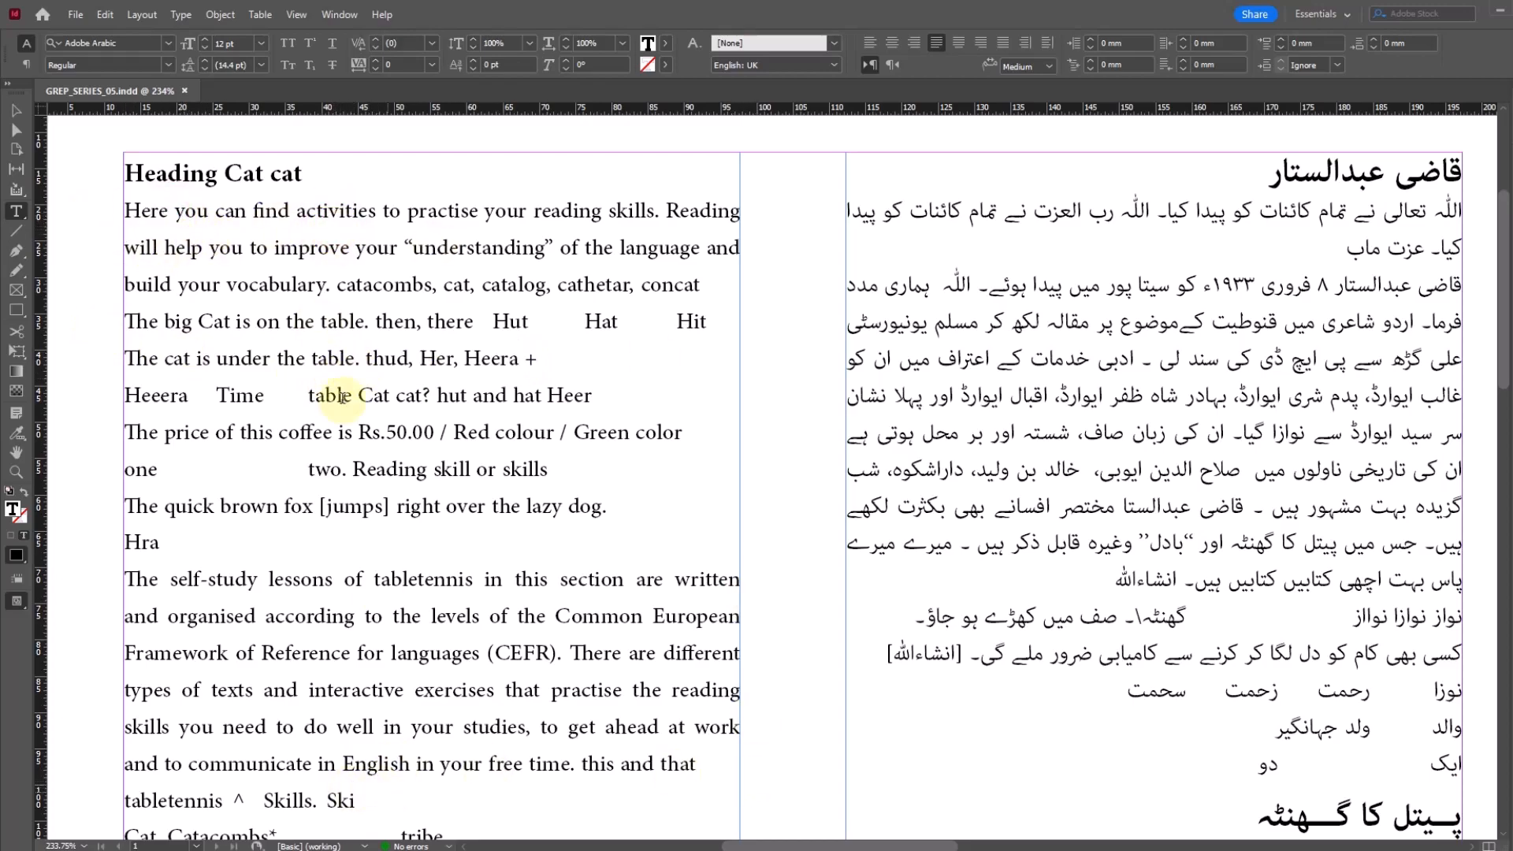
pyautogui.moveTo(168, 213); pyautogui.dragTo(122, 212)
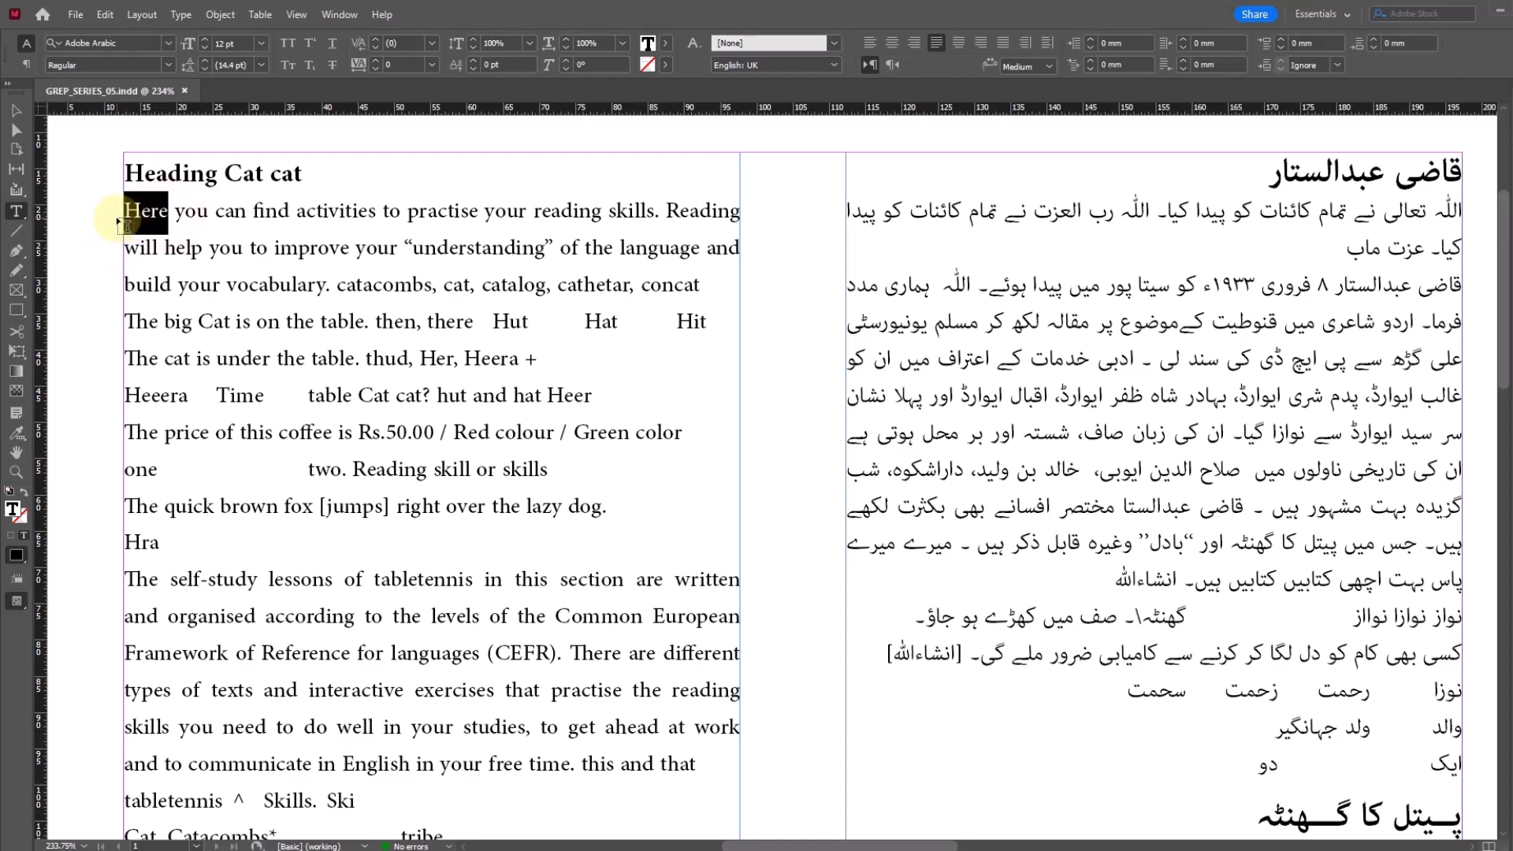
pyautogui.moveTo(456, 360); pyautogui.dragTo(419, 360)
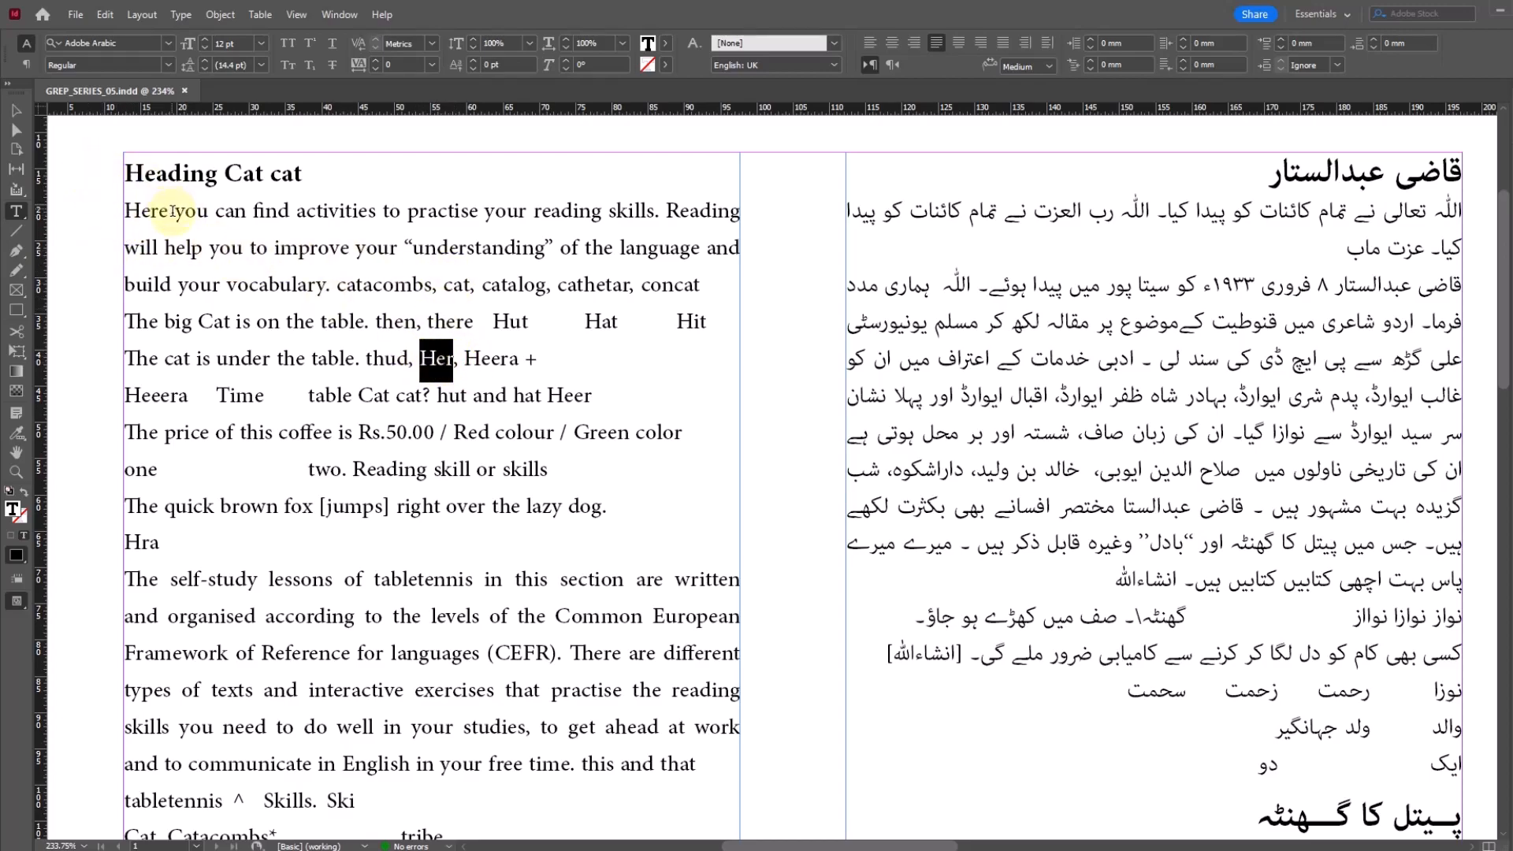
pyautogui.moveTo(170, 213); pyautogui.dragTo(27, 210)
pyautogui.moveTo(456, 360)
pyautogui.mouseDown()
pyautogui.moveTo(418, 359)
pyautogui.moveTo(428, 353)
pyautogui.mouseUp()
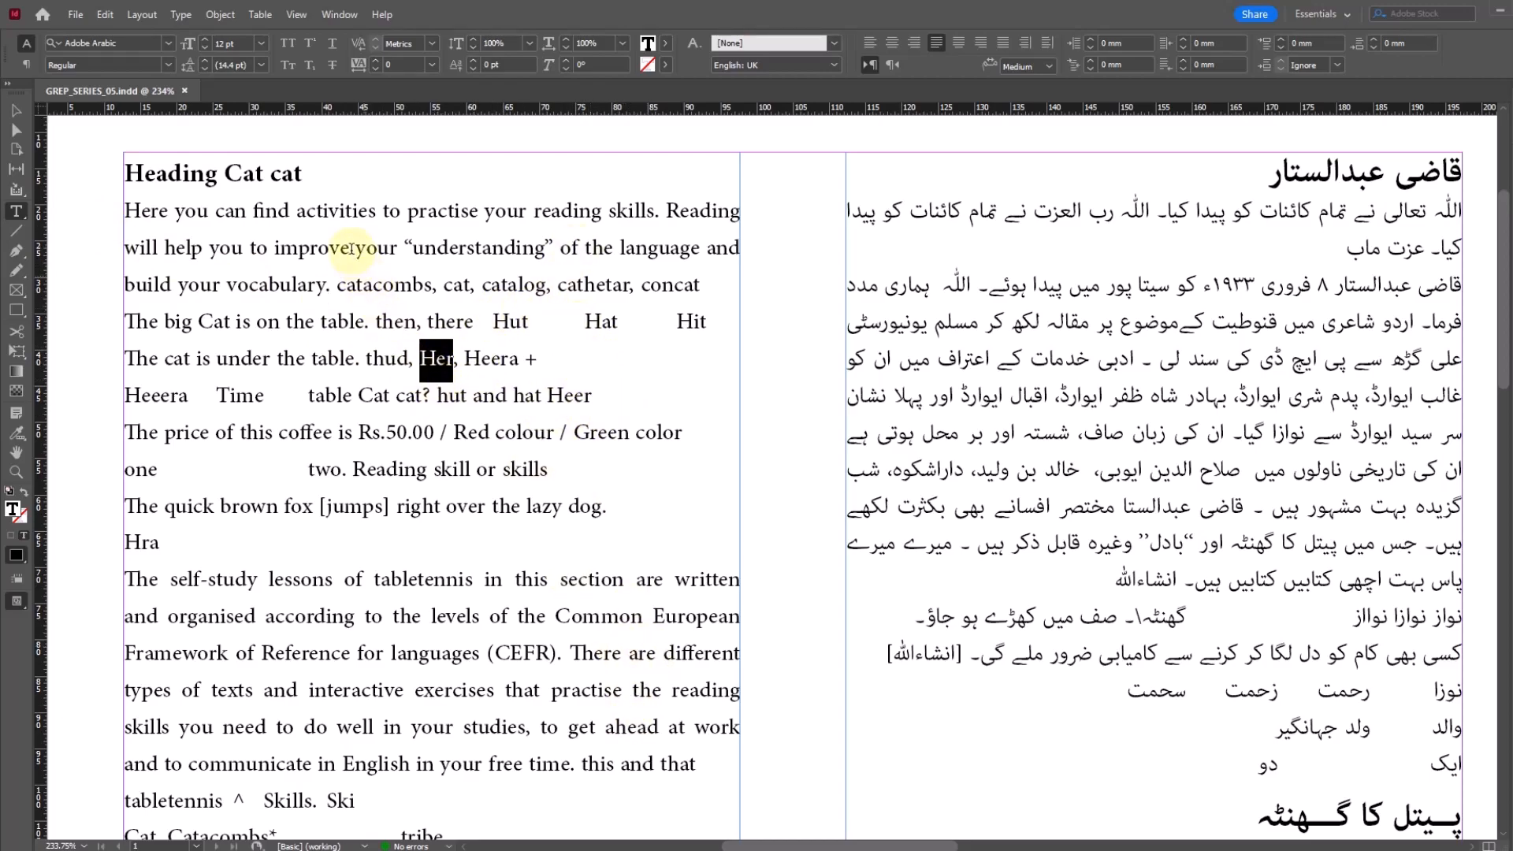
pyautogui.click(349, 246)
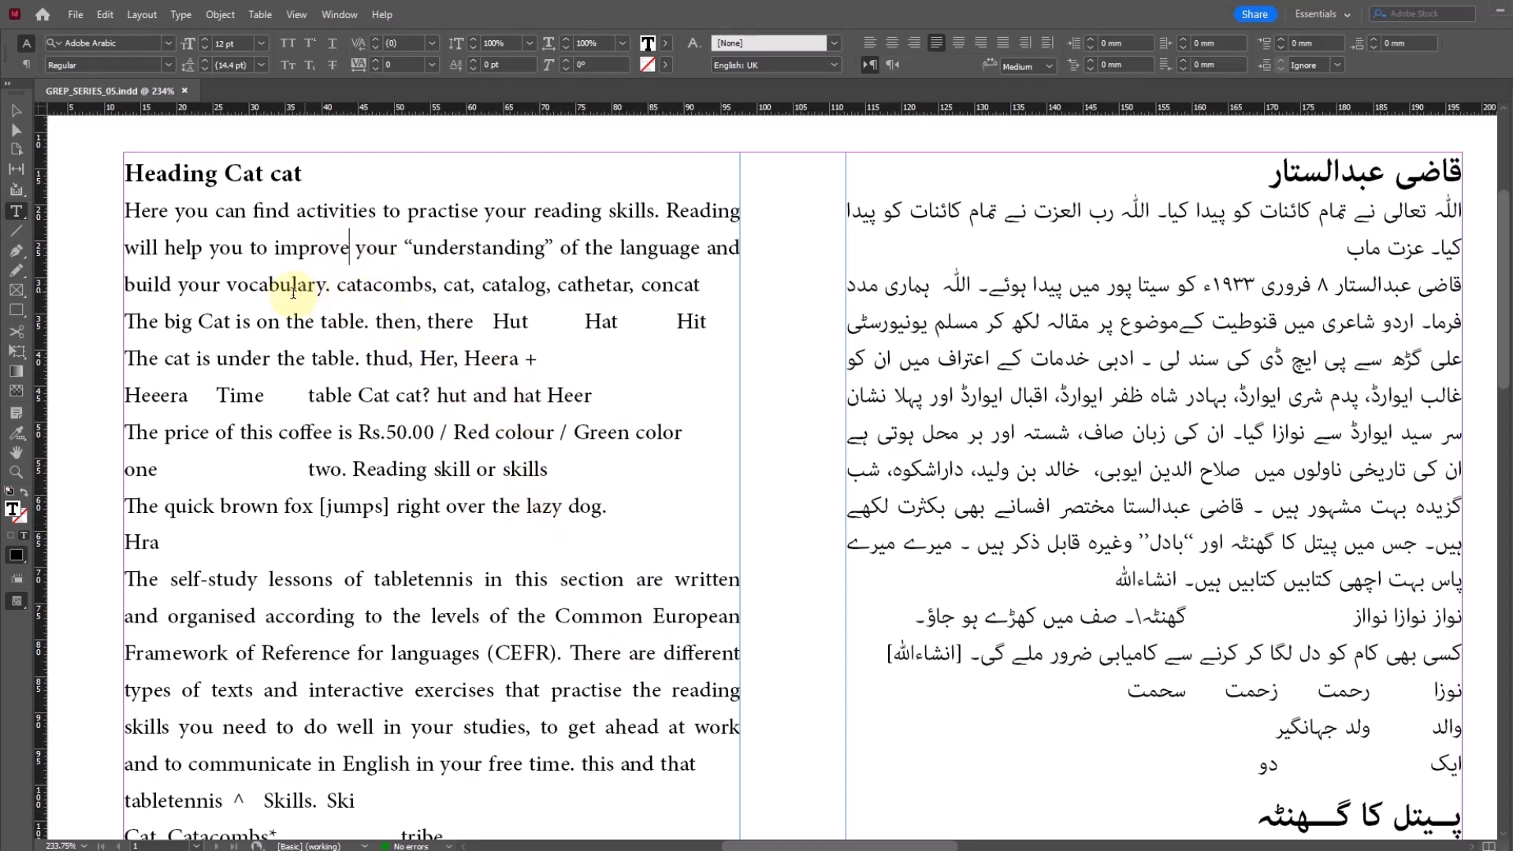
pyautogui.moveTo(161, 211); pyautogui.dragTo(26, 205)
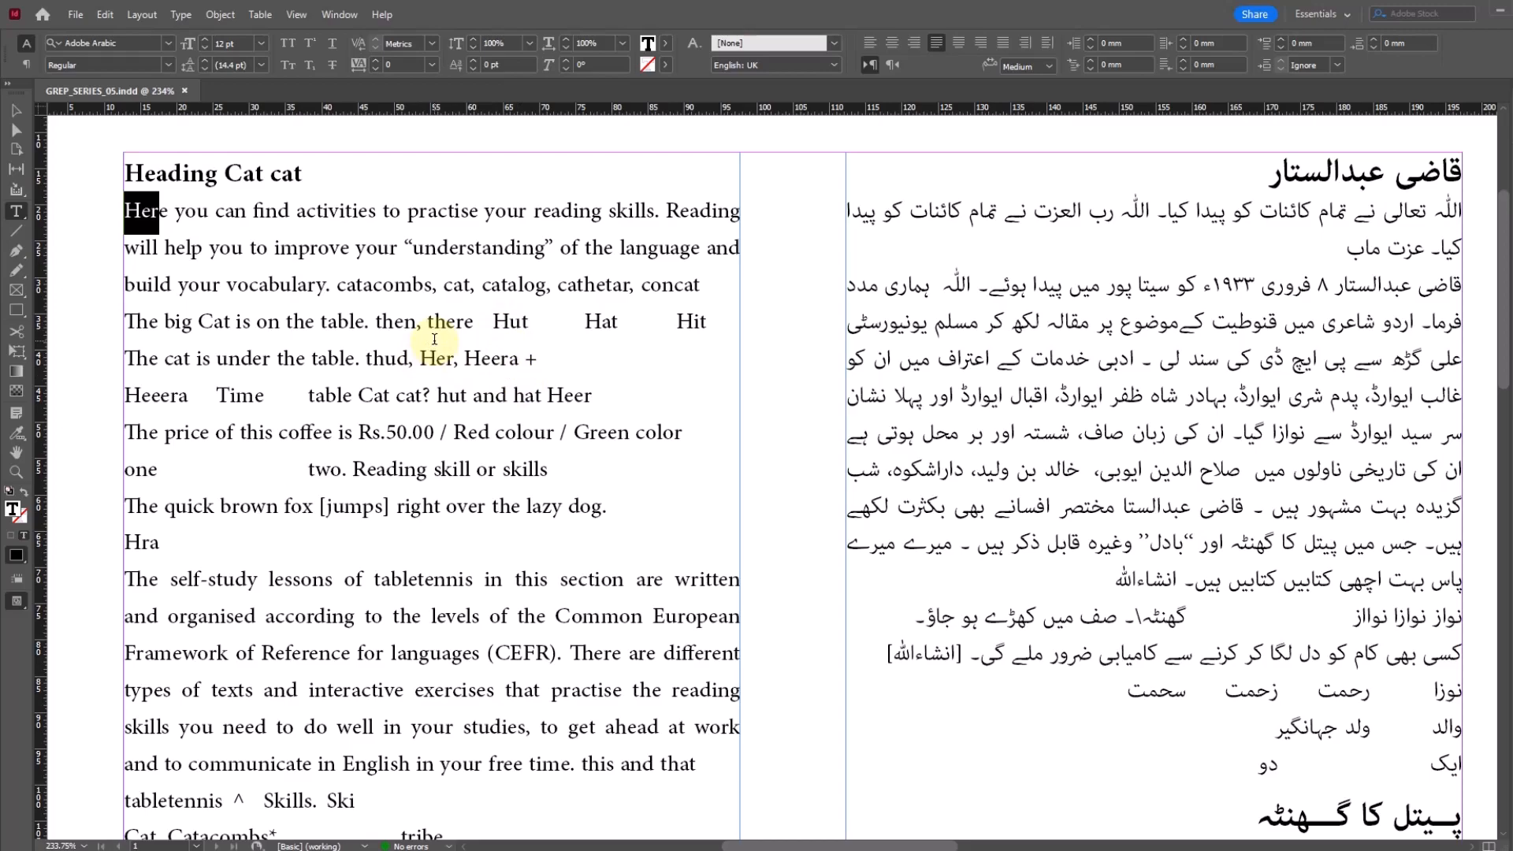
# Create a character style named ToRed with a red character colour
pyautogui.click(1507, 111)
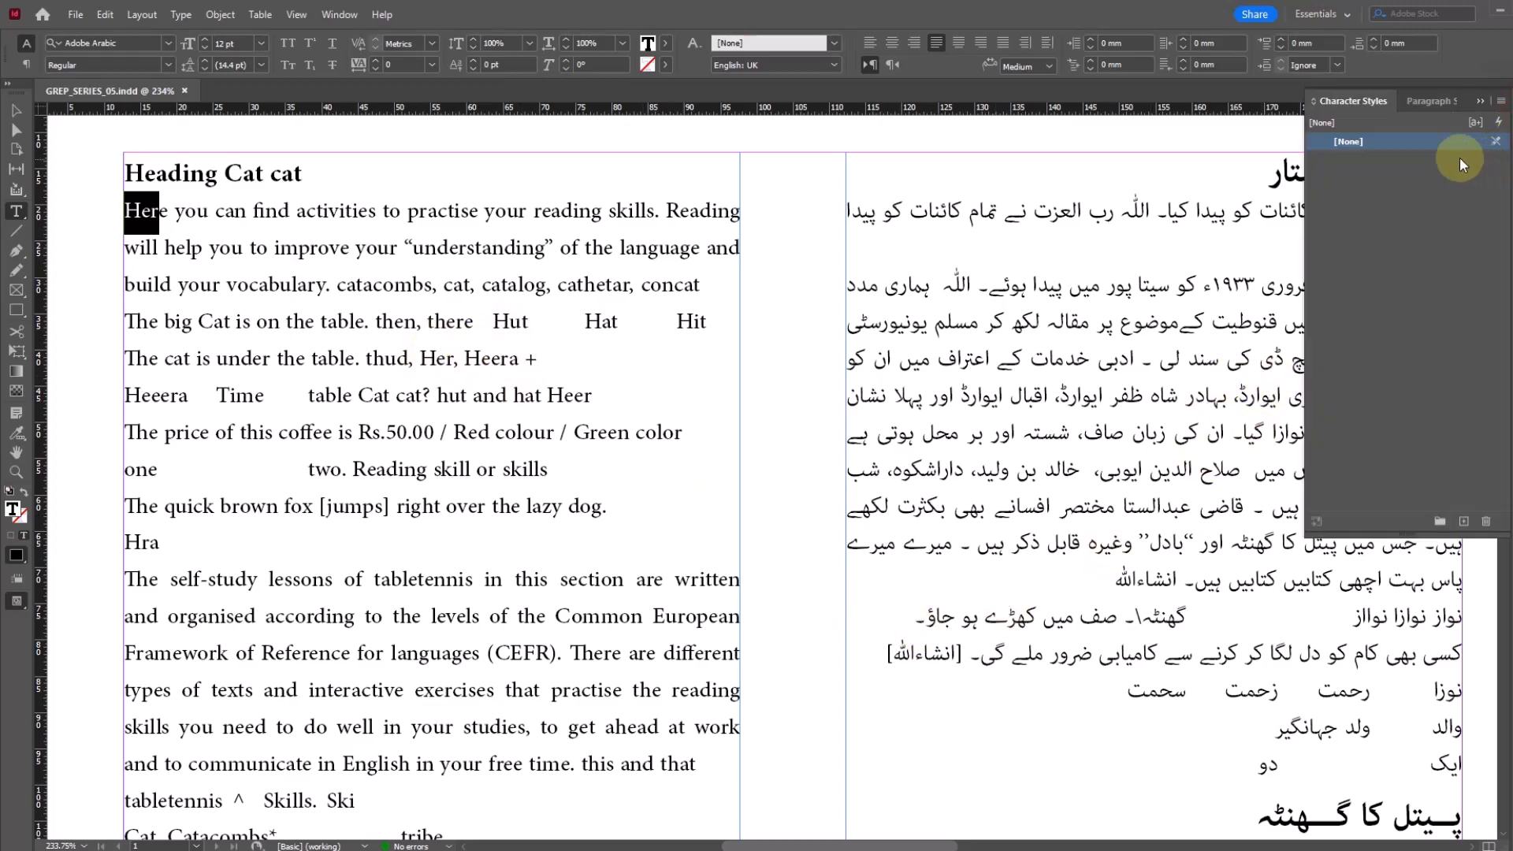
pyautogui.click(1480, 102)
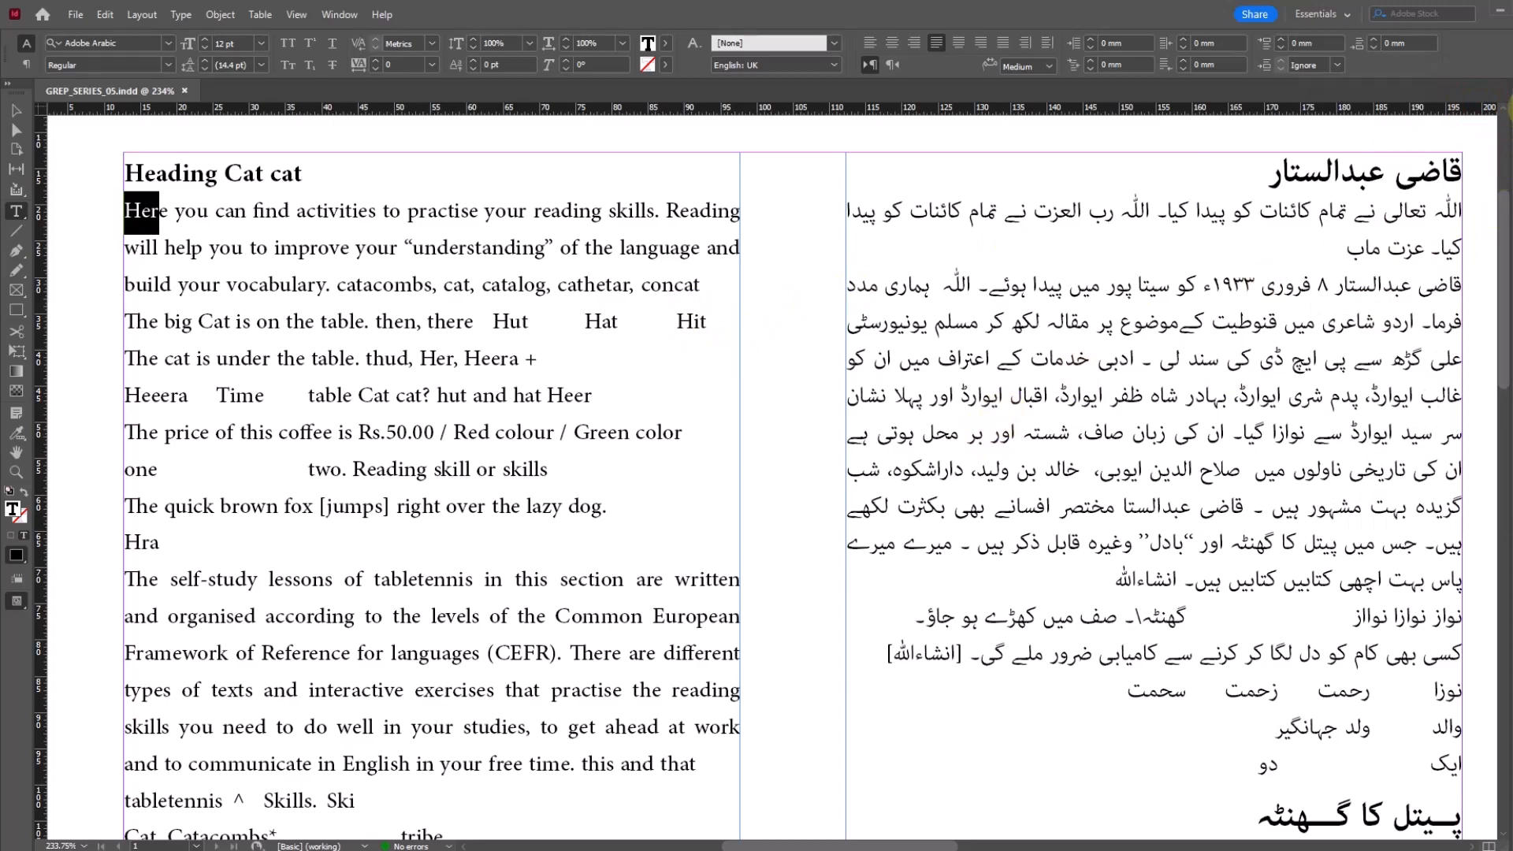
pyautogui.click(1508, 111)
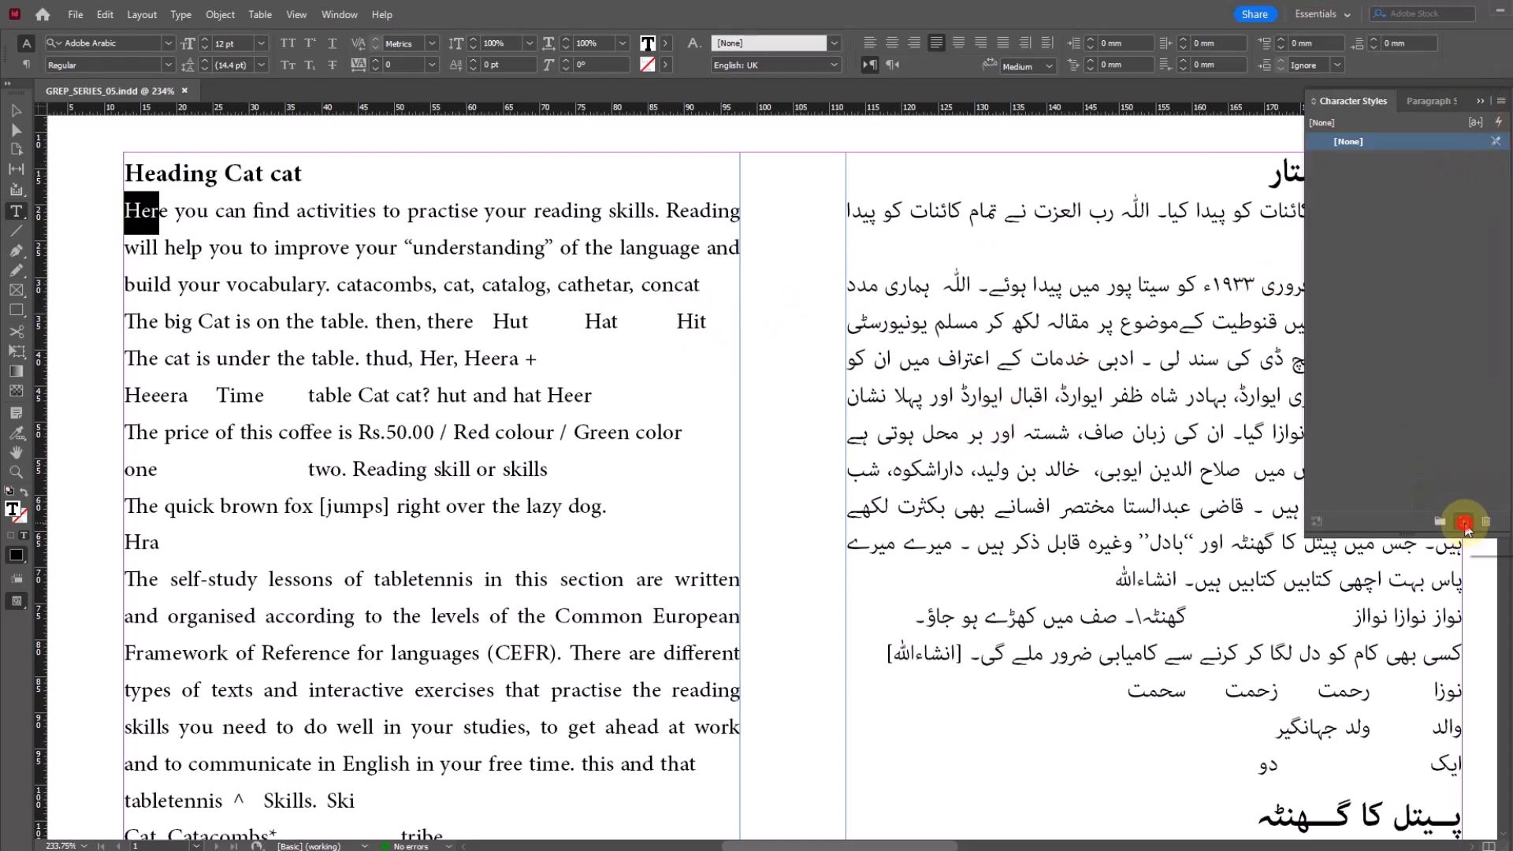
pyautogui.click(1464, 522)
pyautogui.press('super')
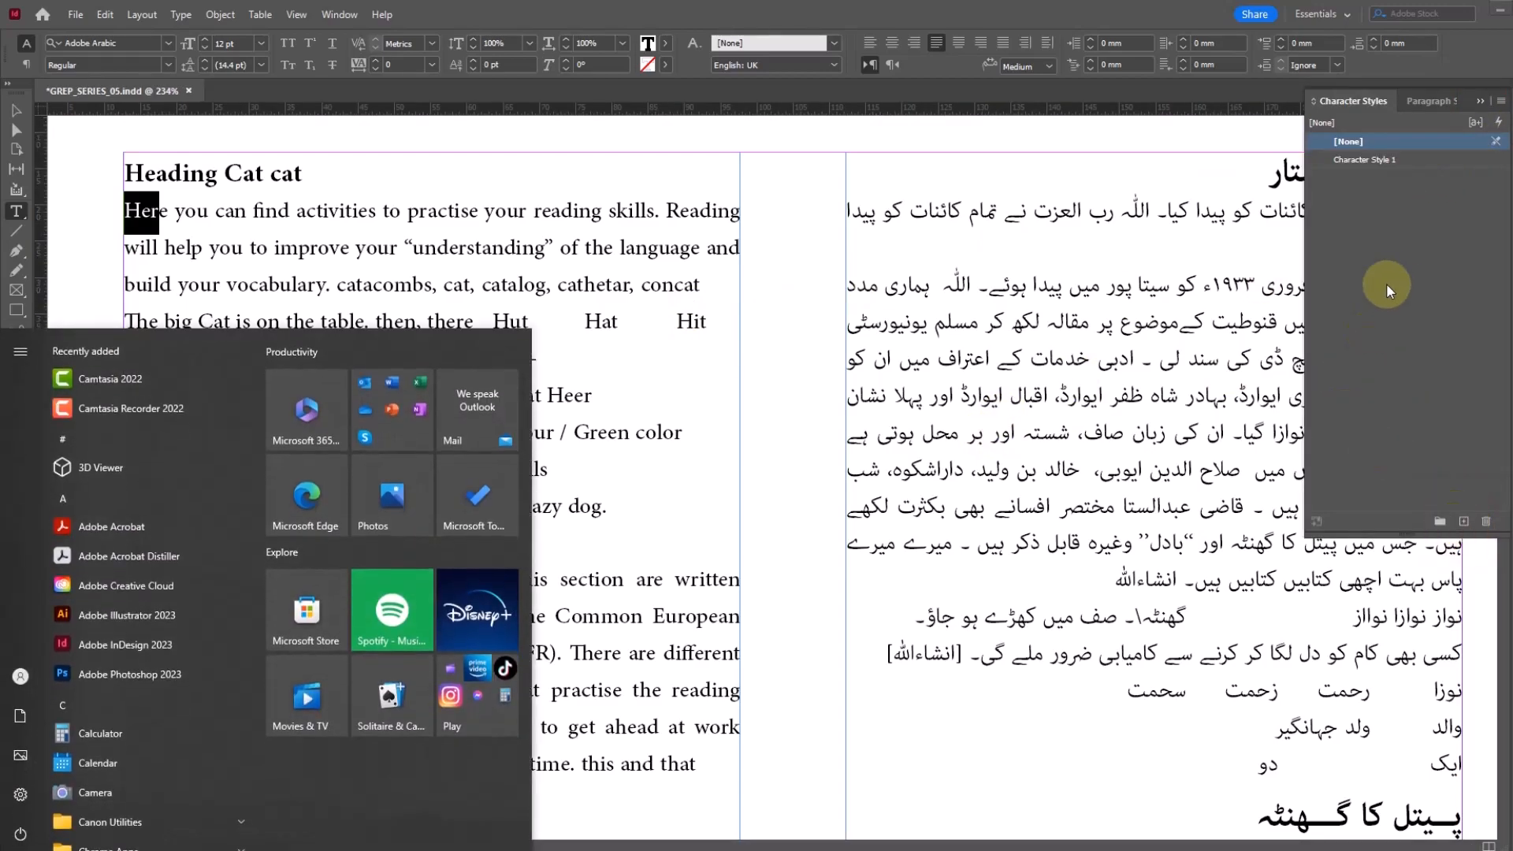
pyautogui.doubleClick(1371, 159)
pyautogui.write('toRed')
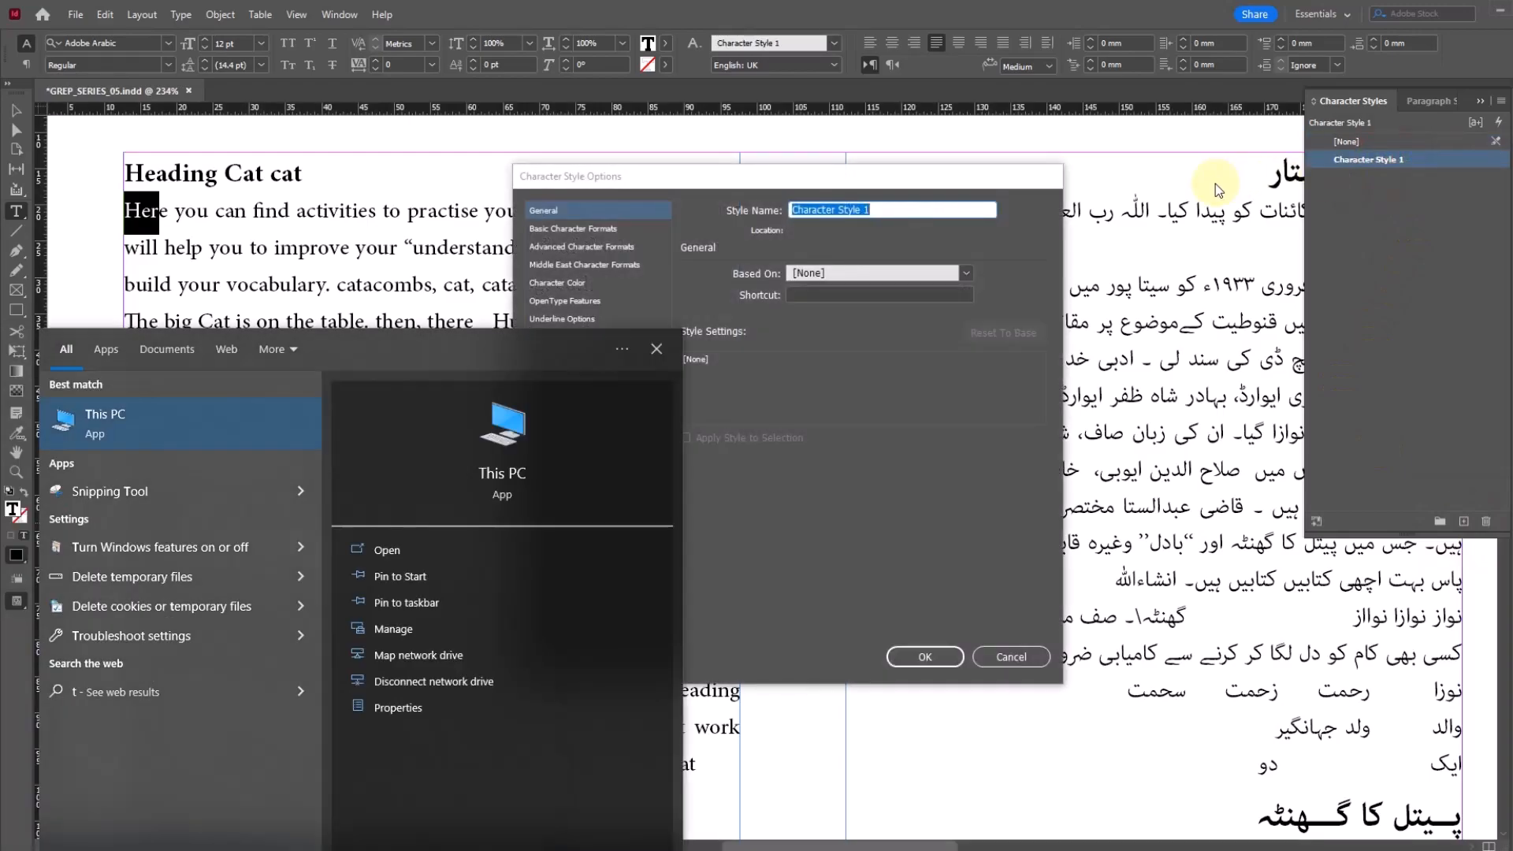
pyautogui.click(840, 236)
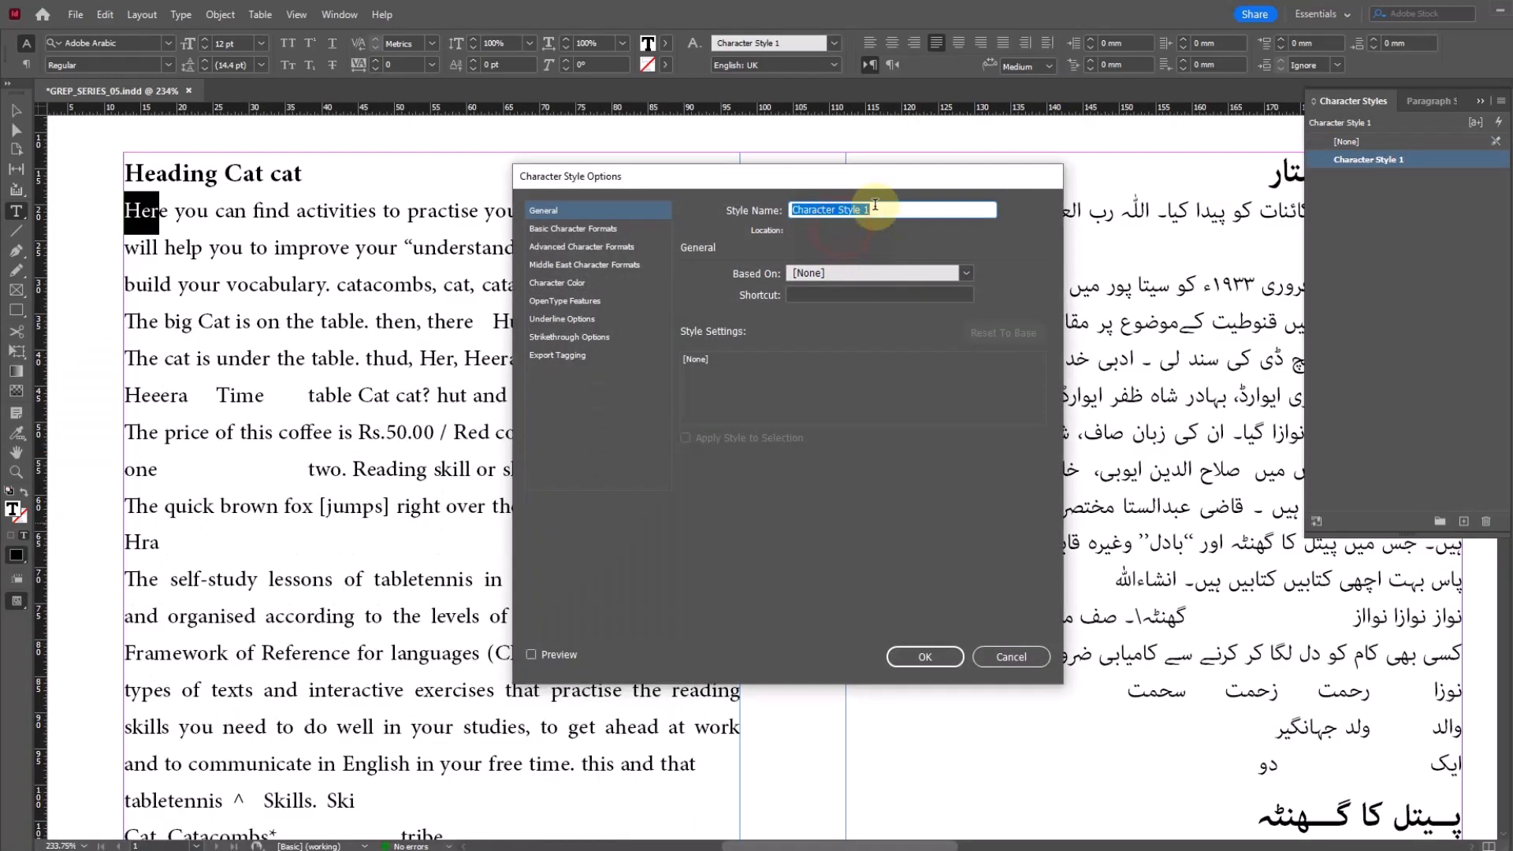
pyautogui.write('ToRed')
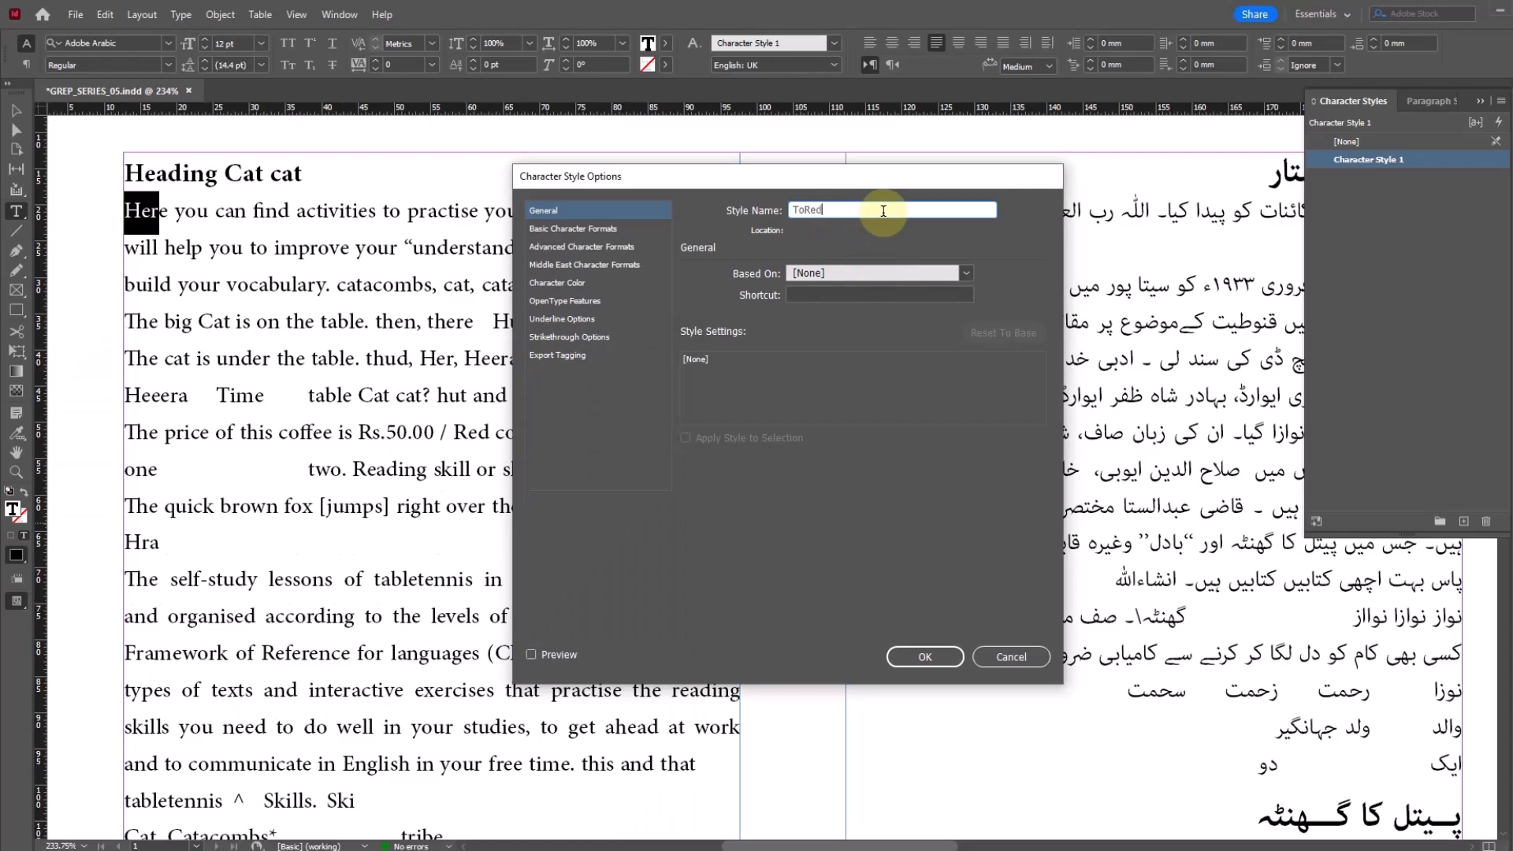
pyautogui.click(558, 283)
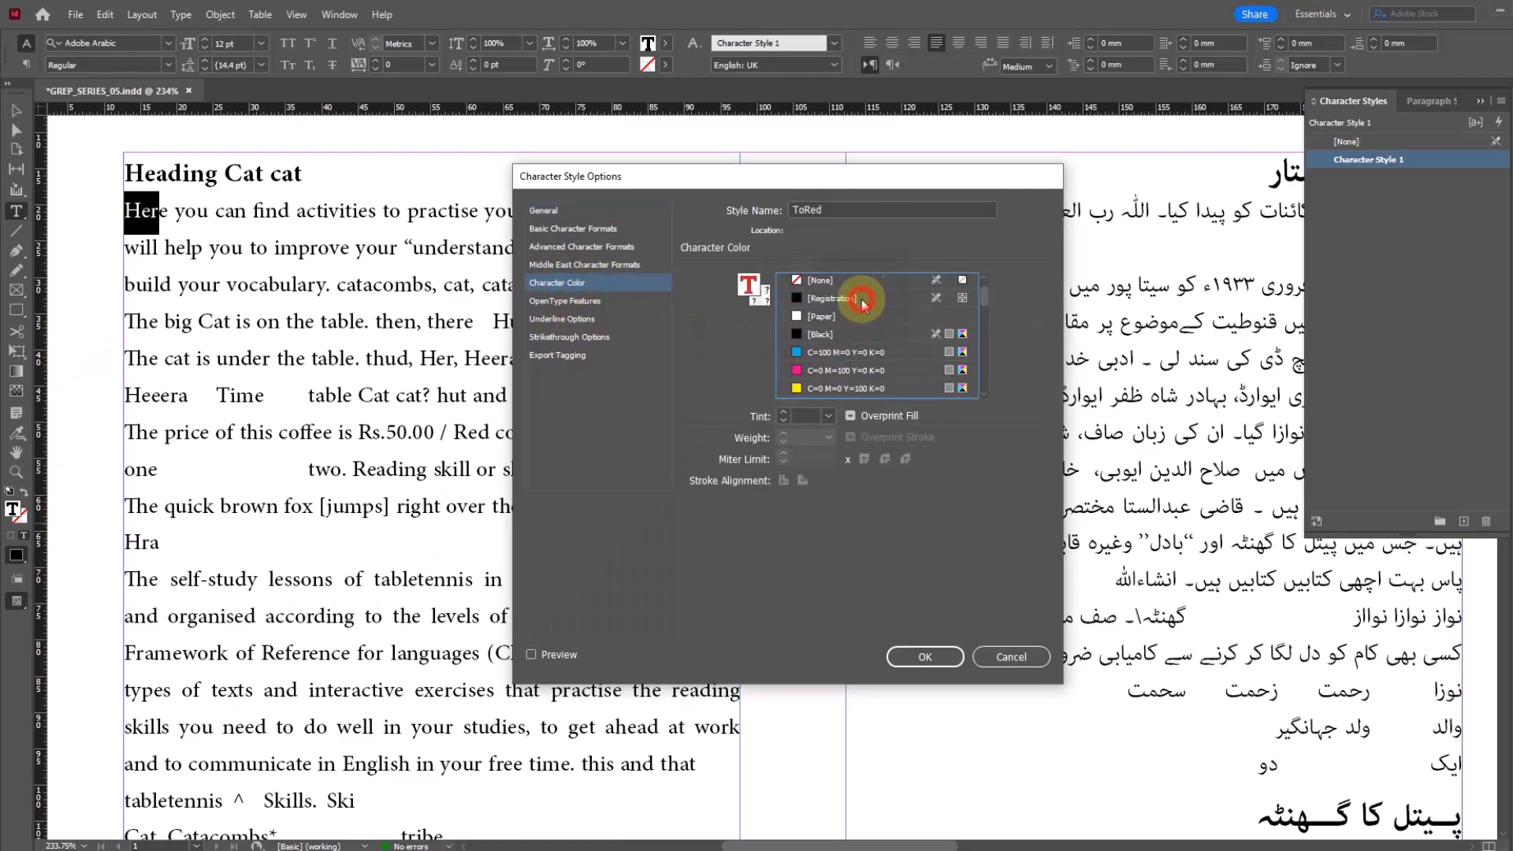
pyautogui.click(924, 656)
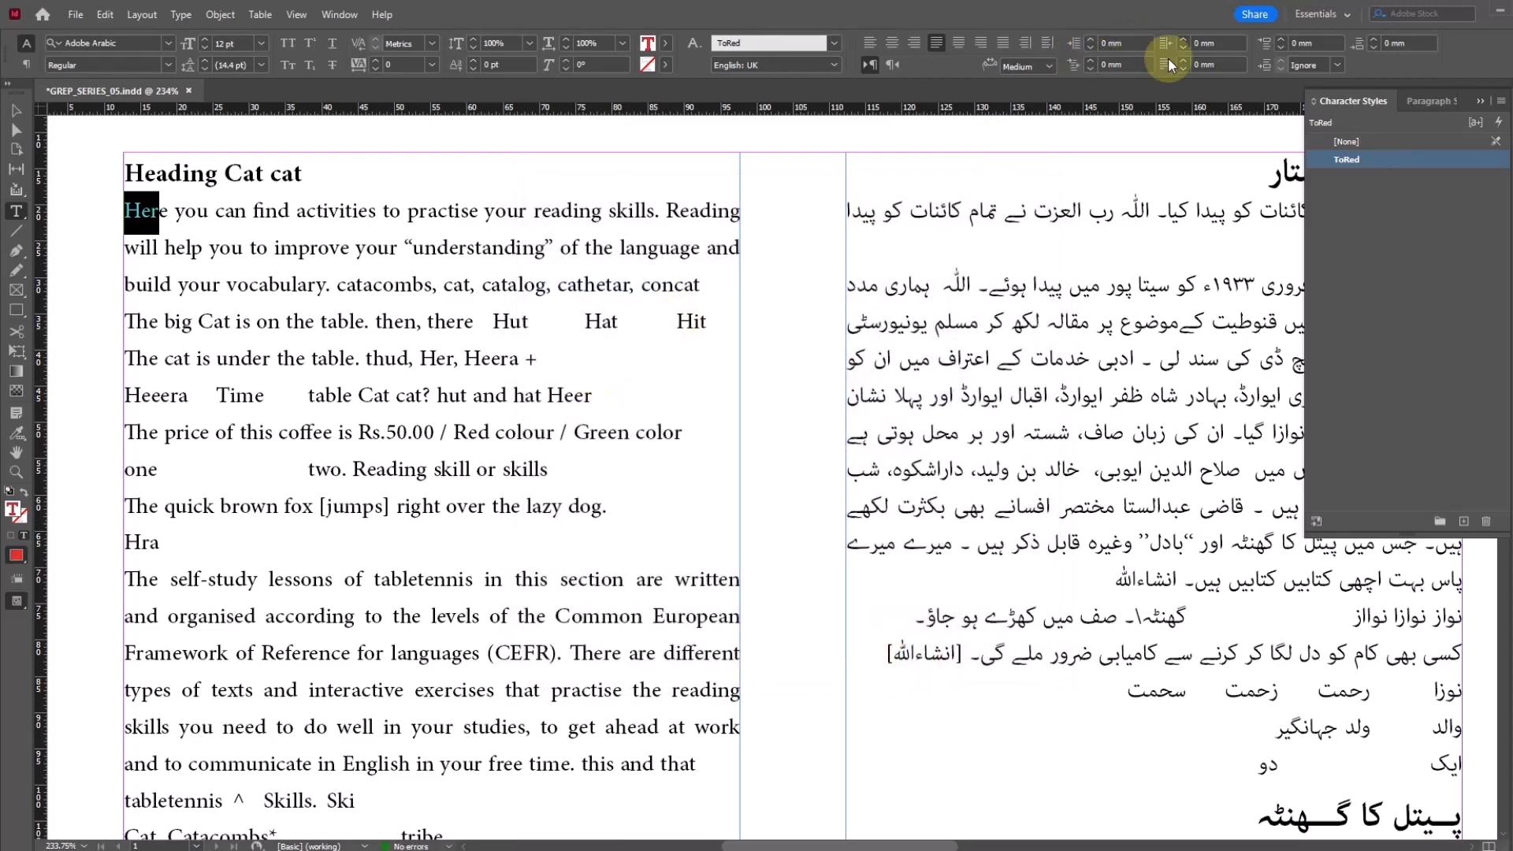
# Reset the highlighted "Her" in the first body line to the [None] character style and deselect everything
pyautogui.click(1331, 145)
pyautogui.click(435, 186)
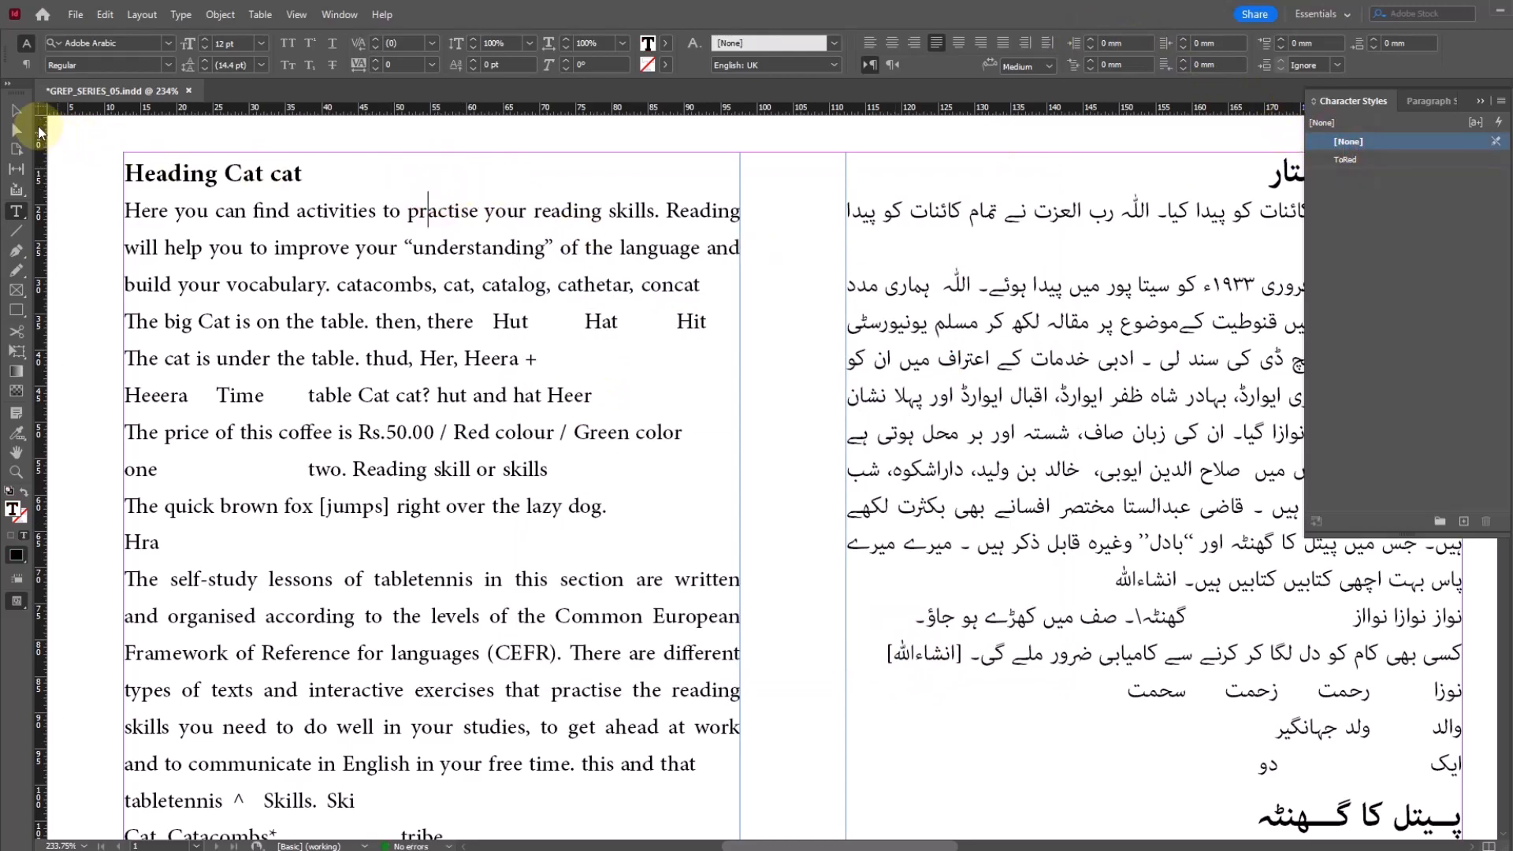
pyautogui.click(16, 111)
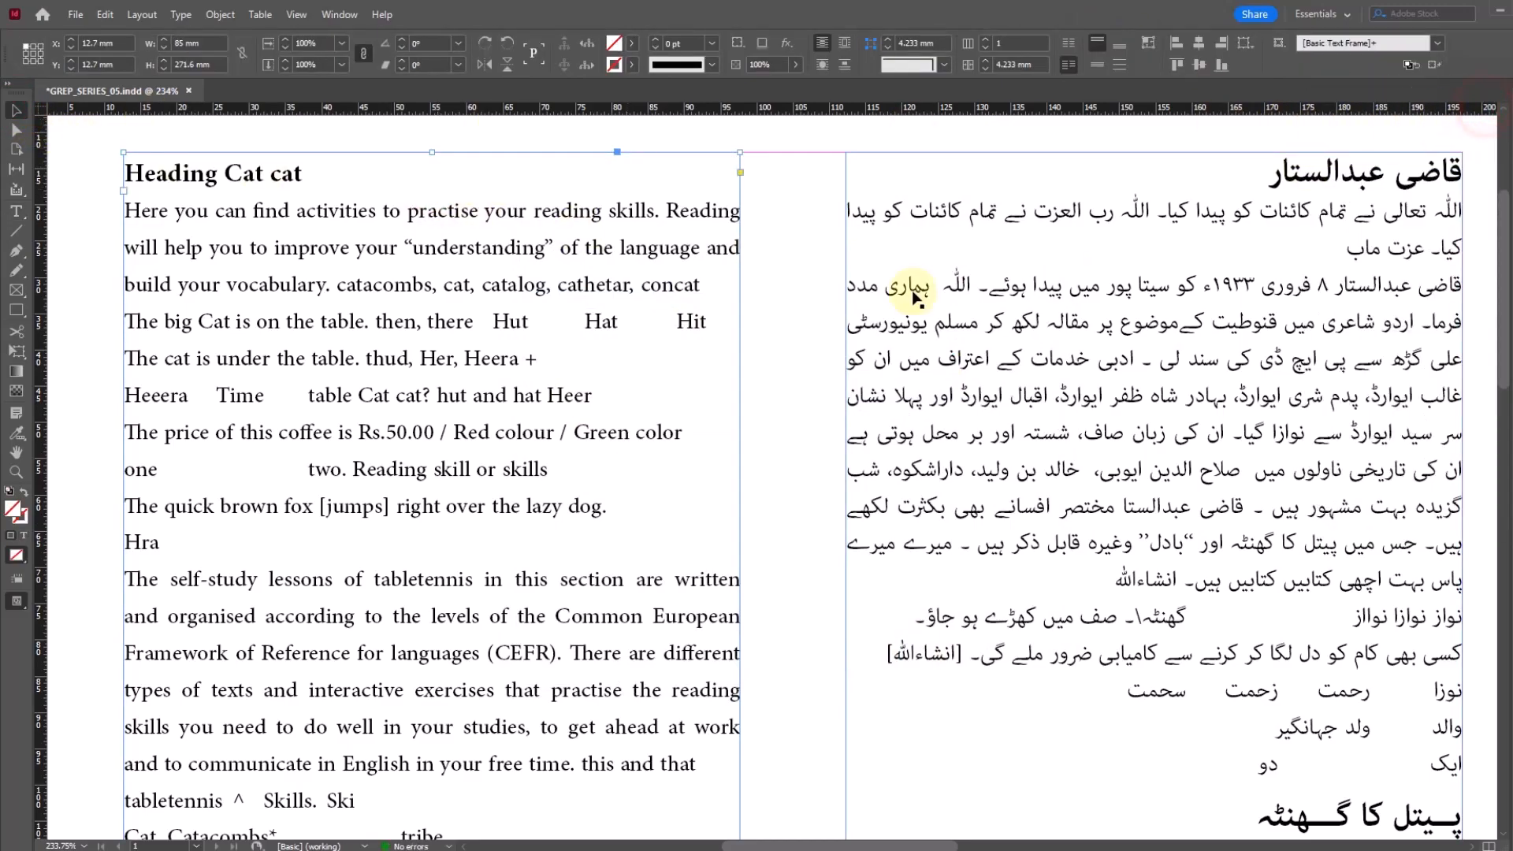
pyautogui.click(753, 290)
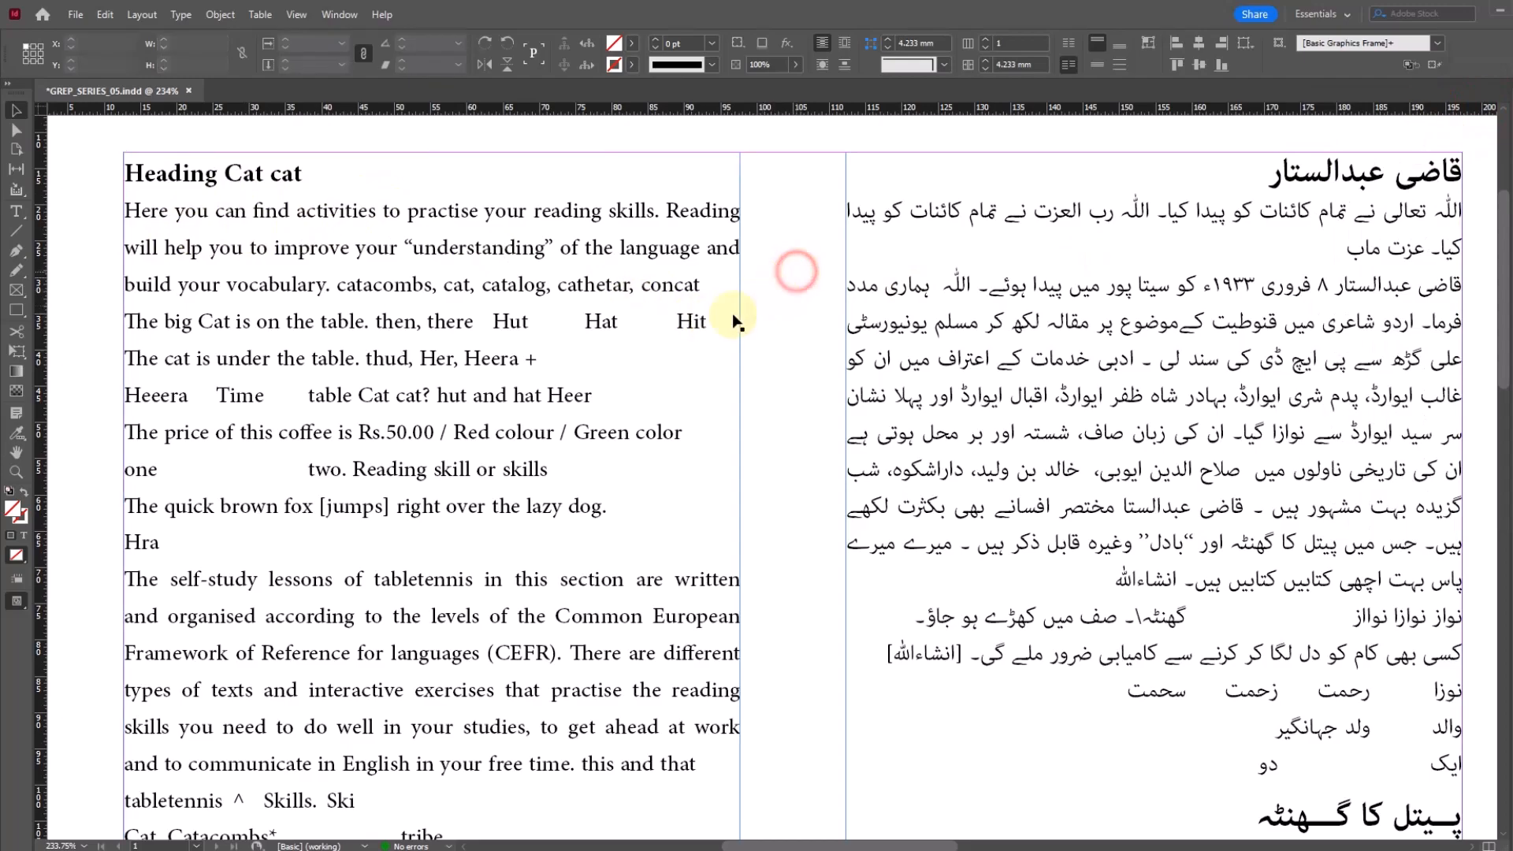
# Open Find/Change for a GREP search, place the dialog clear of the English sample words and empty the search expression
pyautogui.hscroll(1, 693, 226)
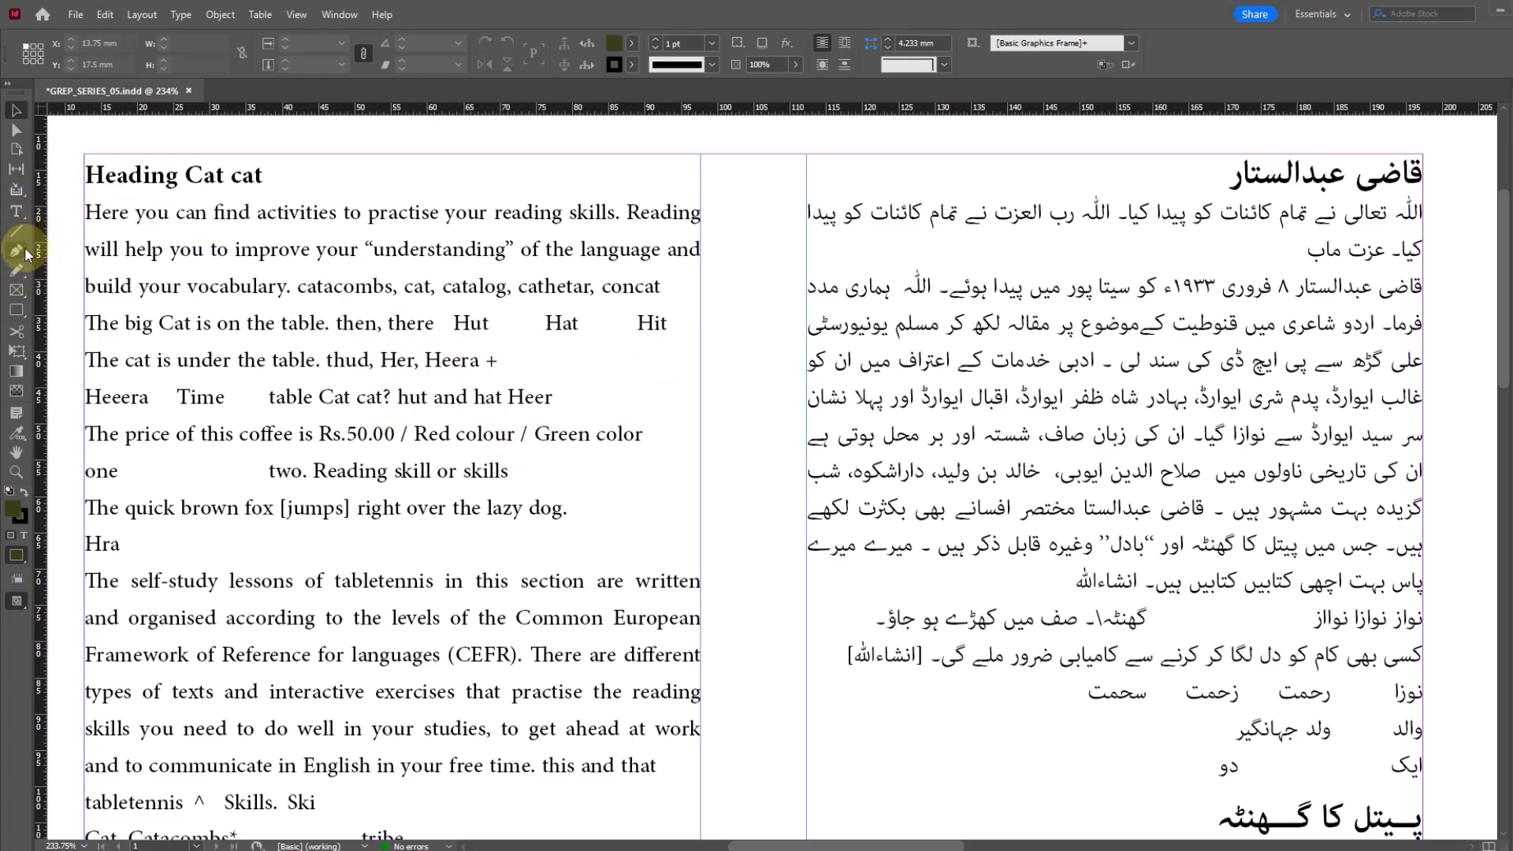
pyautogui.hotkey('ctrl', 'f')
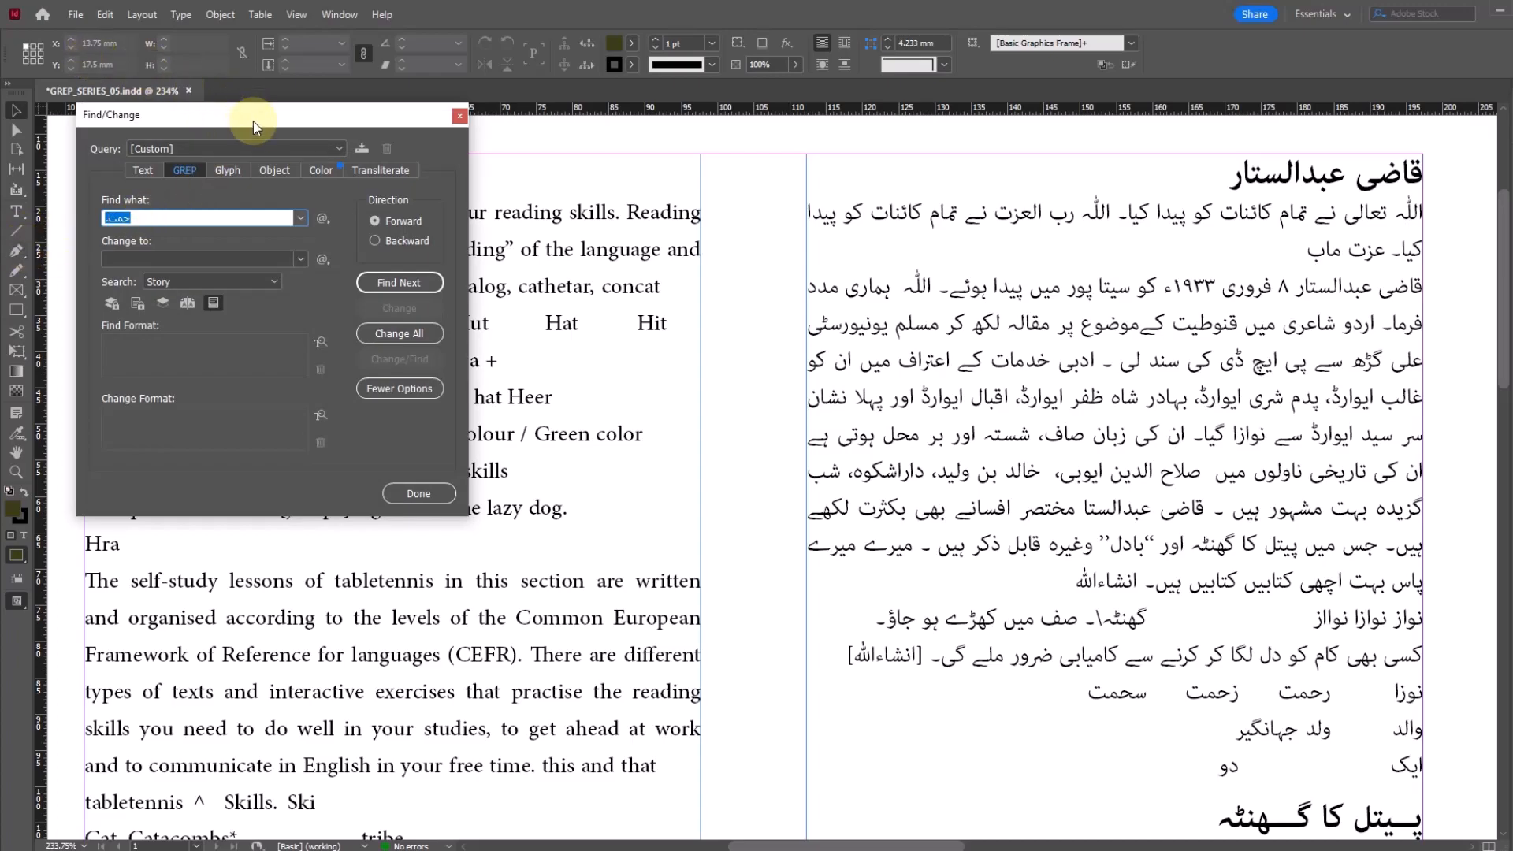
pyautogui.moveTo(260, 130); pyautogui.dragTo(870, 137)
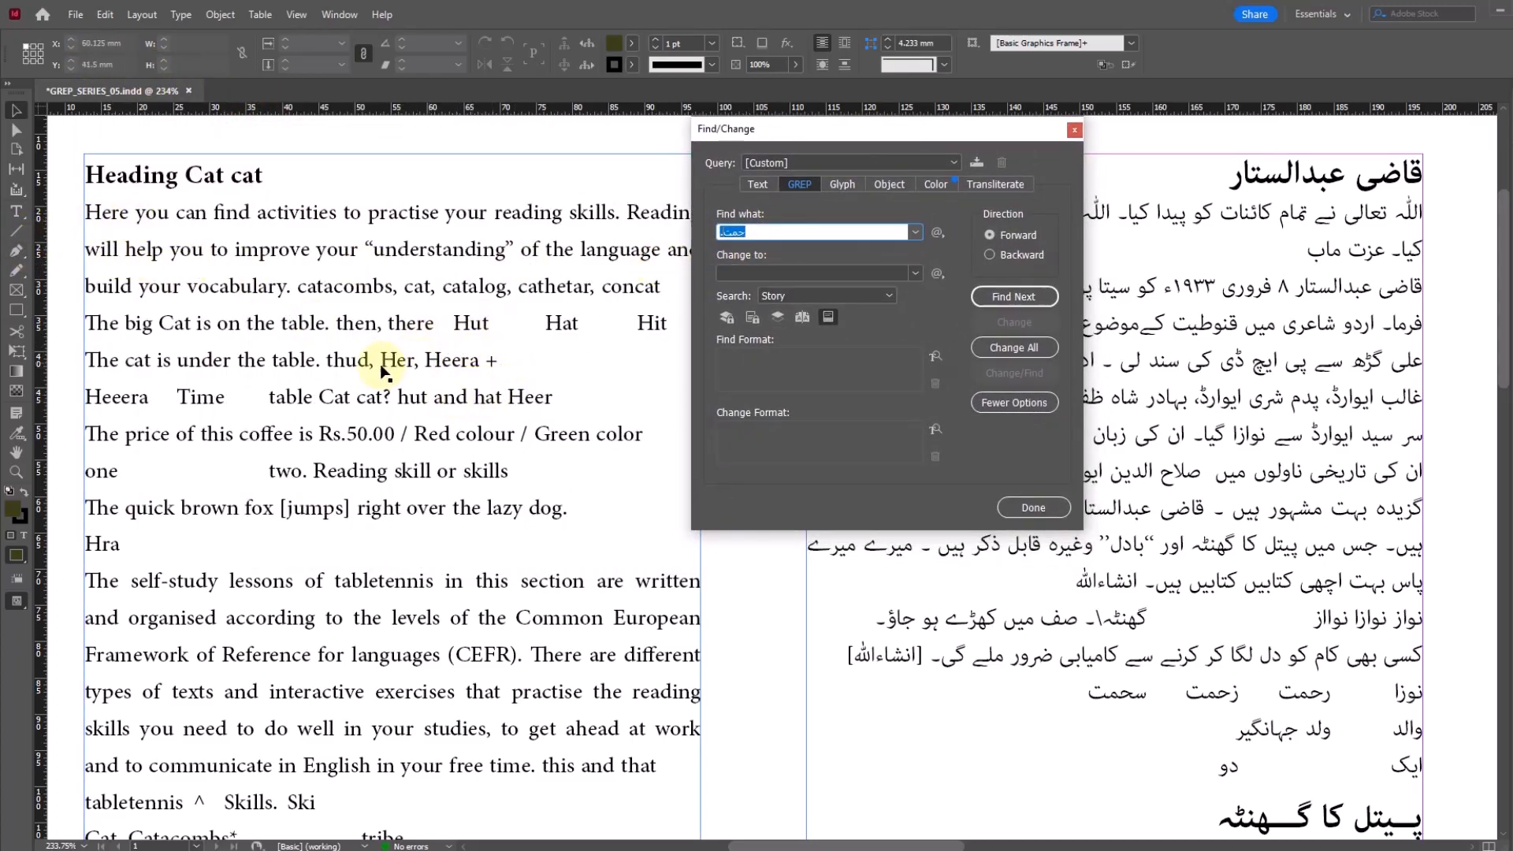
pyautogui.press('BackSpace')
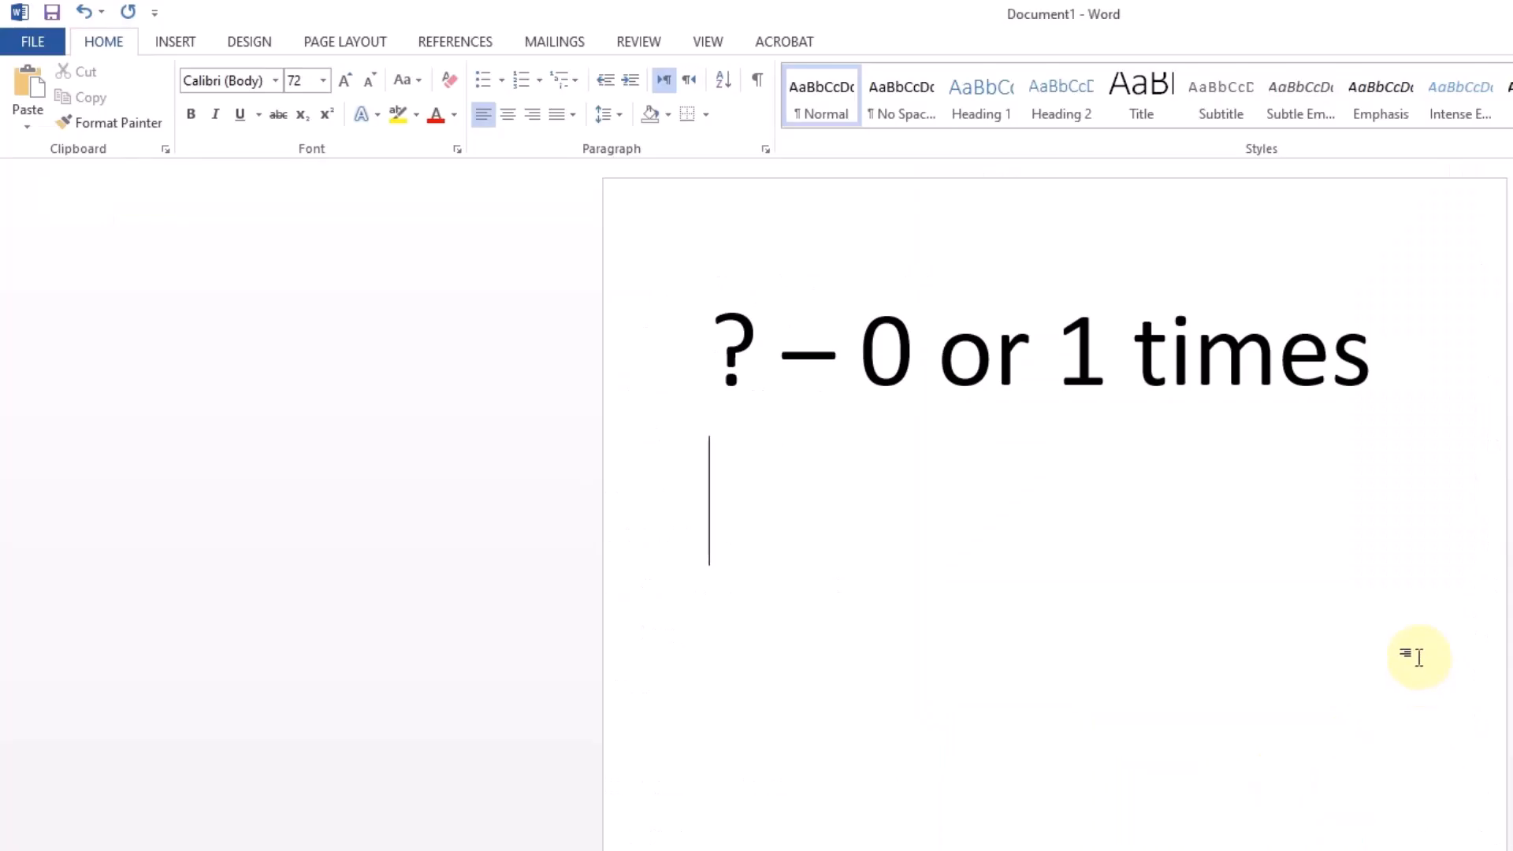
# Switch to the Word notes and add the example words "Here" and "Her" on separate lines below the operator definition
pyautogui.press('Return')
pyautogui.write('Here')
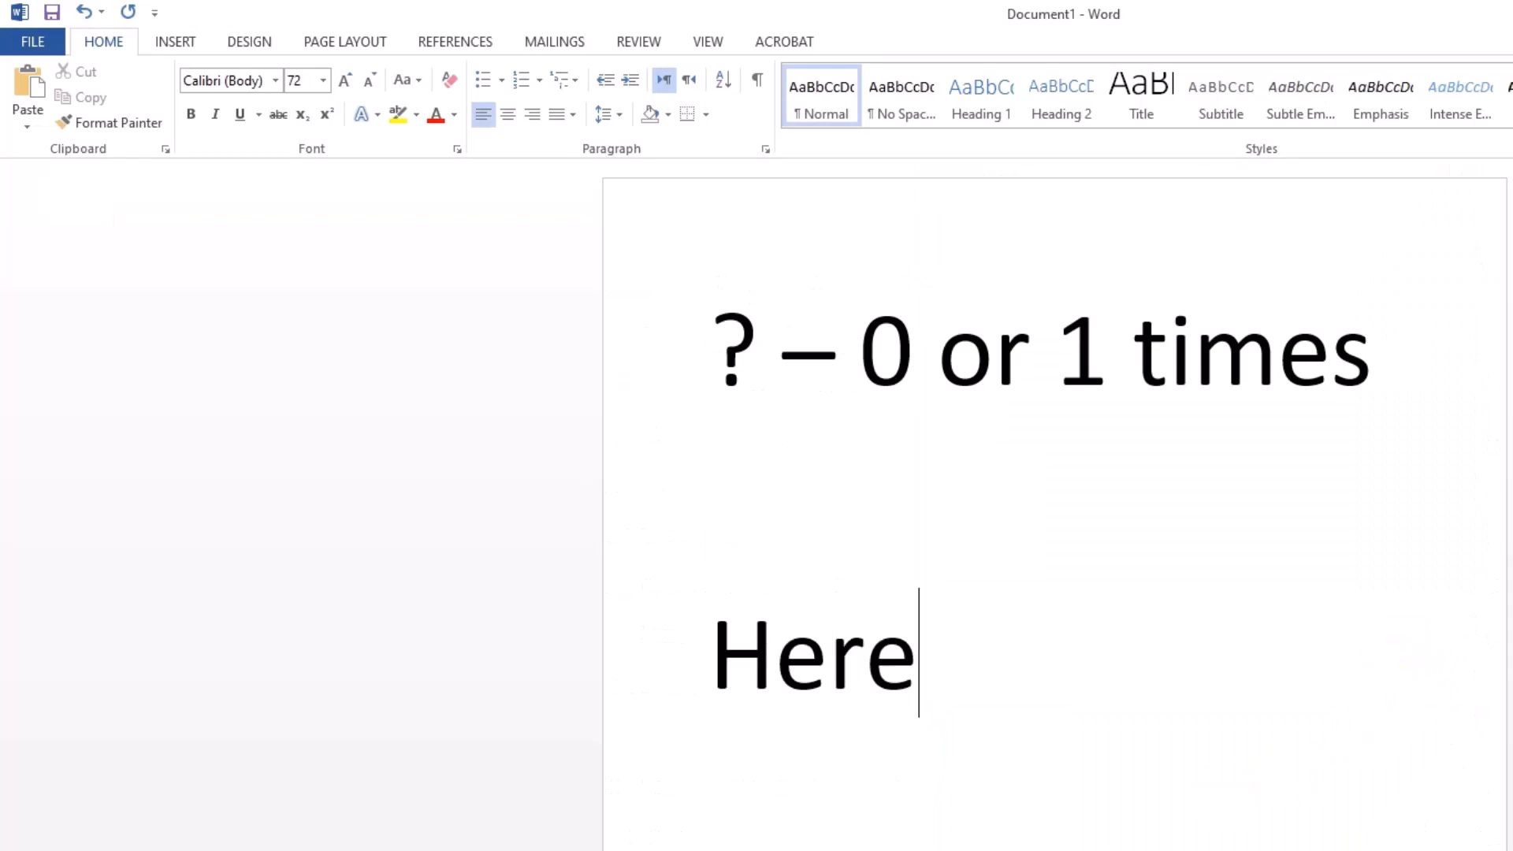
pyautogui.press('Return')
pyautogui.write('Her')
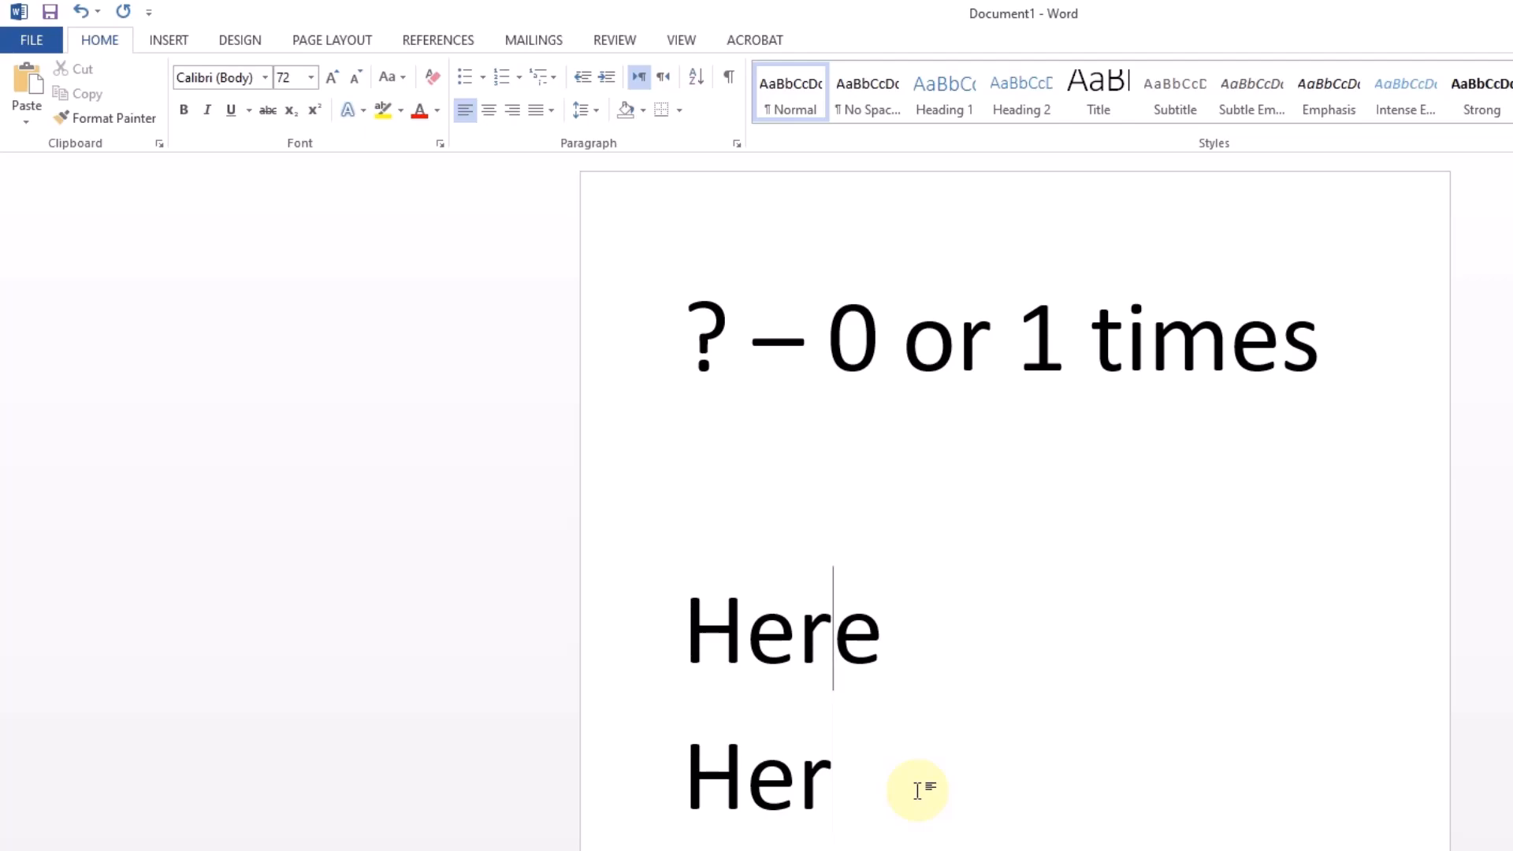
# Examine the "?" symbol and the letters "Her" shared by both example words, highlighting each in turn
pyautogui.click(713, 351)
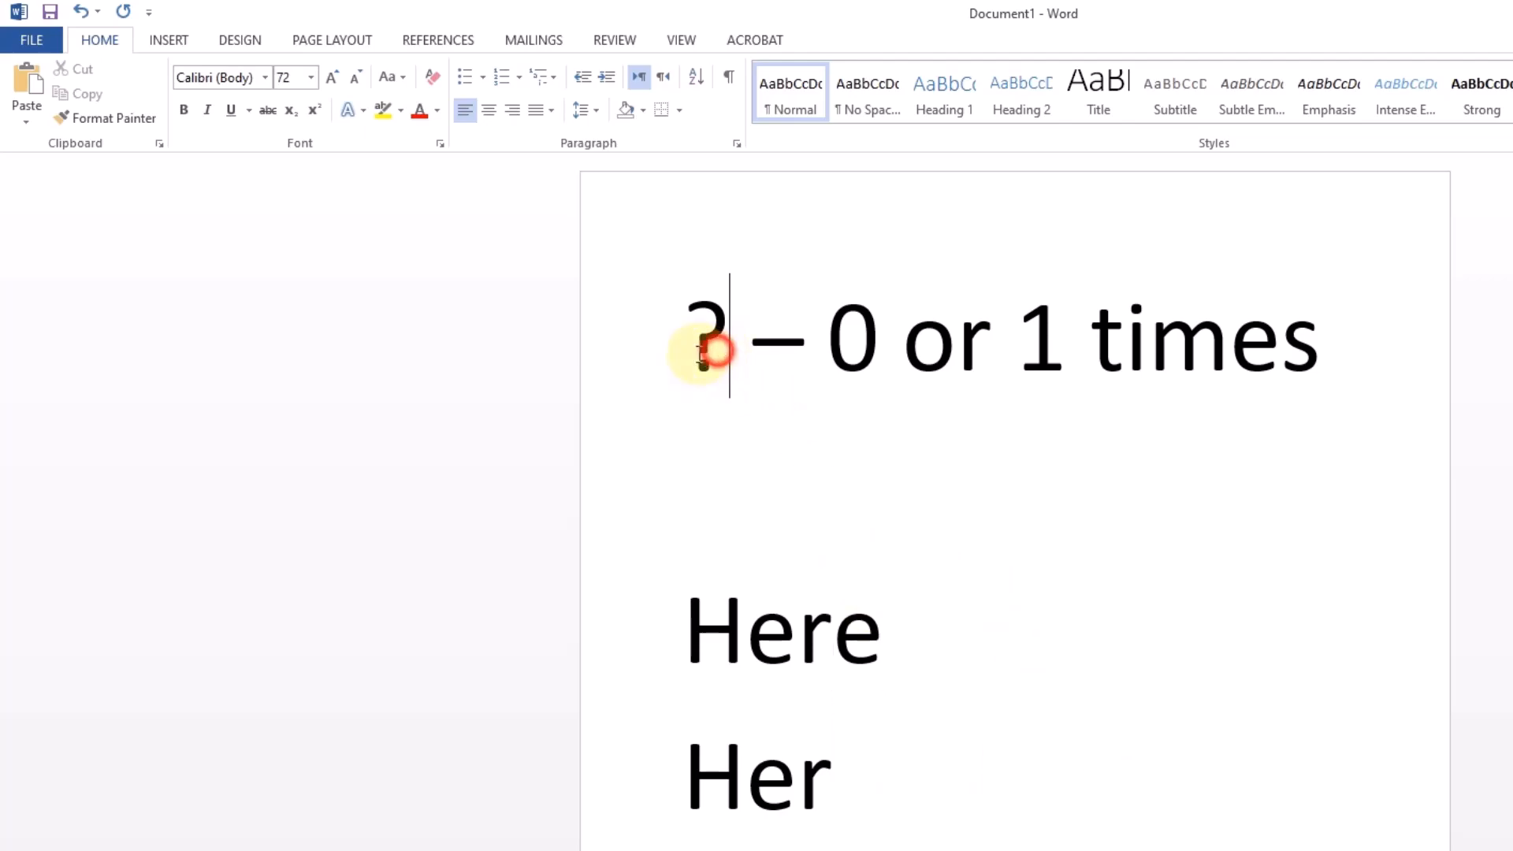
pyautogui.moveTo(713, 351); pyautogui.dragTo(687, 353)
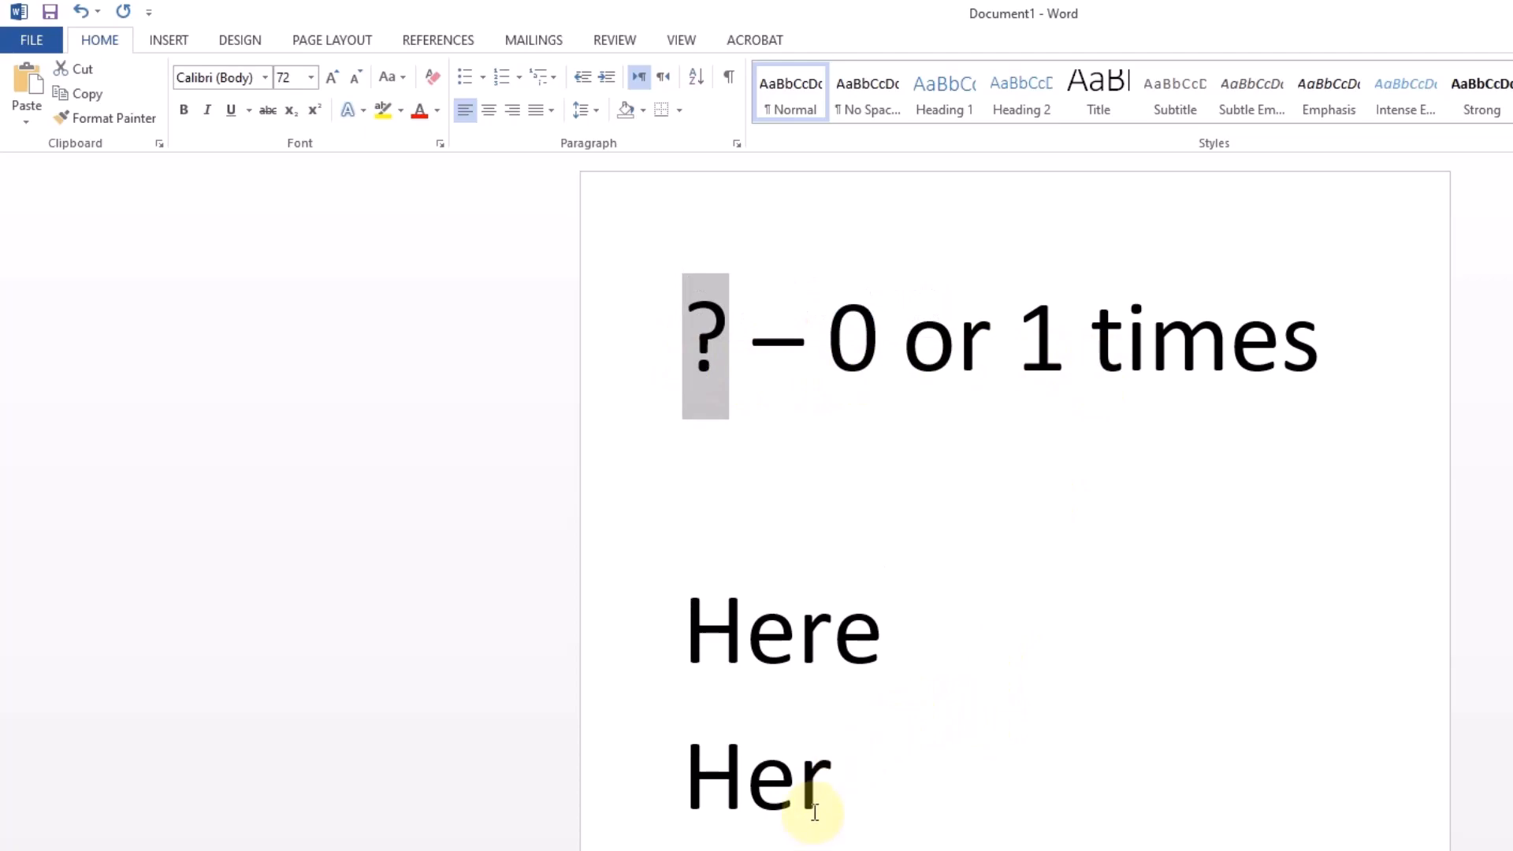
pyautogui.moveTo(814, 639); pyautogui.dragTo(676, 639)
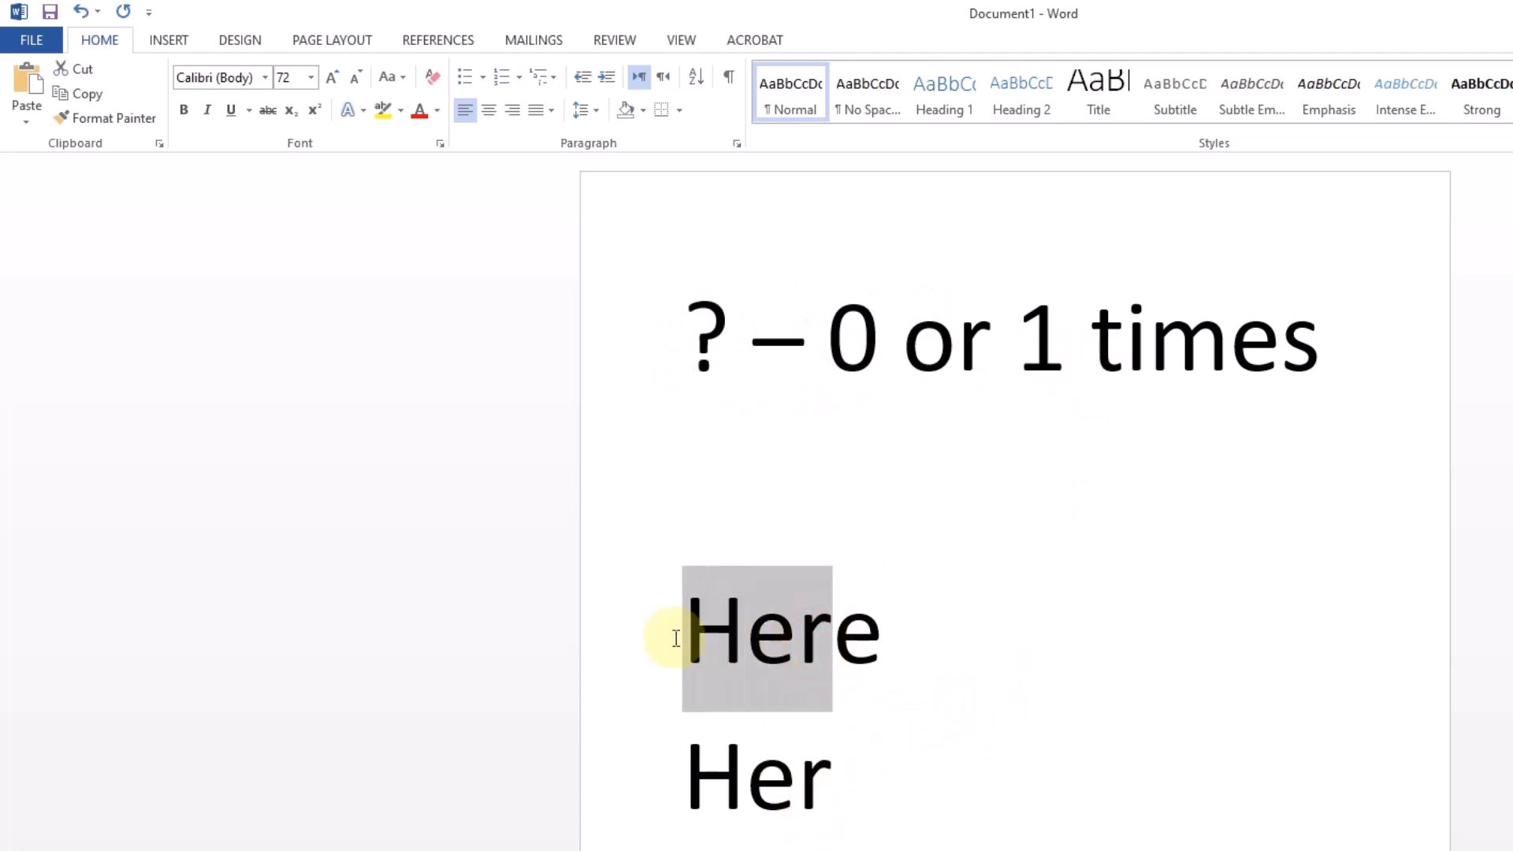
pyautogui.click(842, 645)
pyautogui.click(882, 654)
pyautogui.moveTo(839, 794); pyautogui.dragTo(685, 777)
pyautogui.click(801, 780)
pyautogui.click(799, 627)
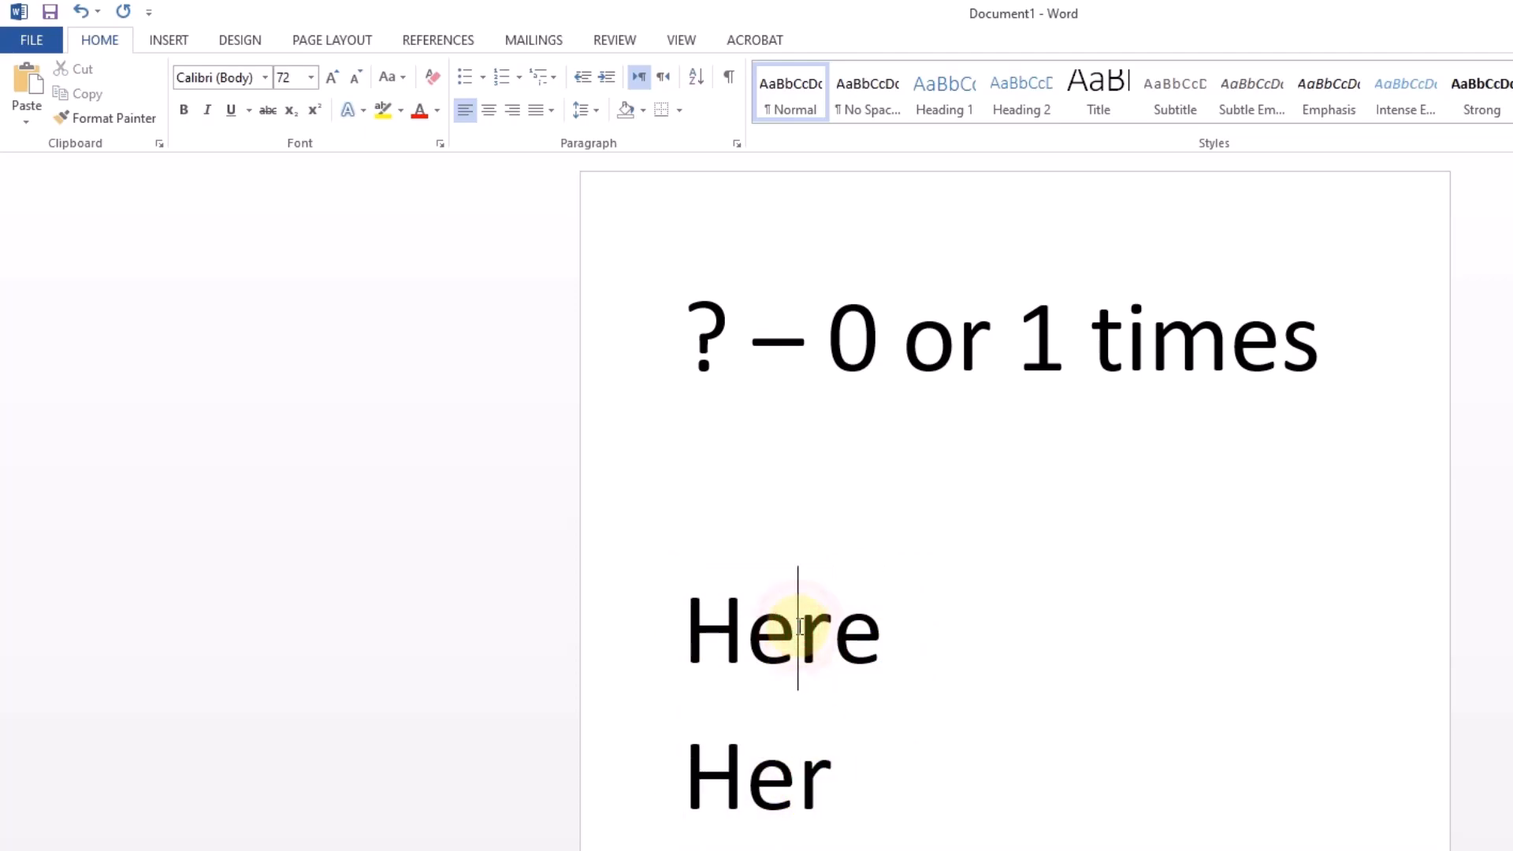
# Append "?" to the example word "Here" and highlight the "e?" part of the expression
pyautogui.click(888, 635)
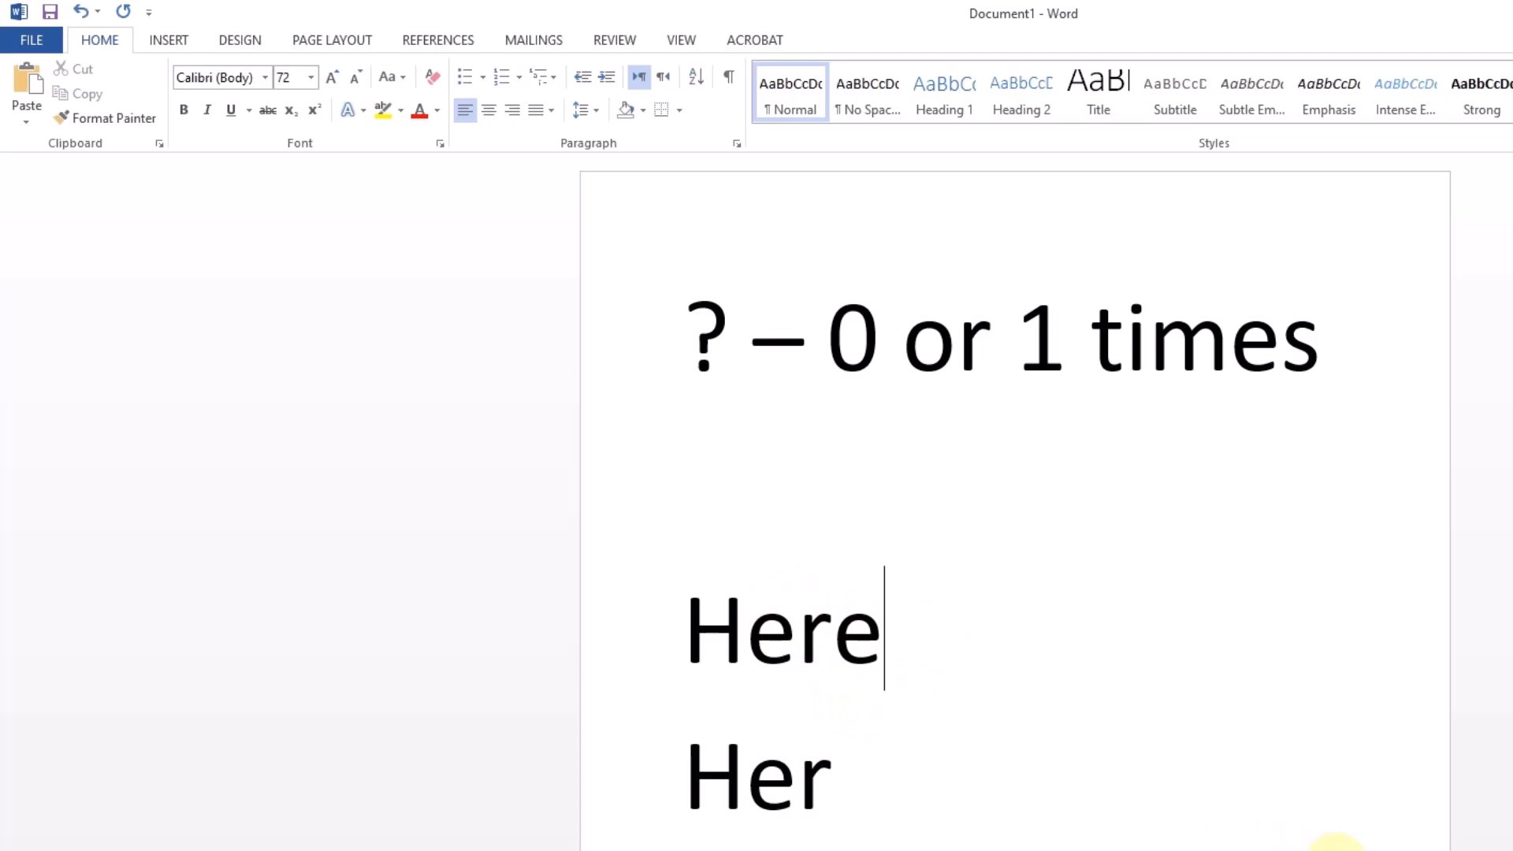
pyautogui.write('?')
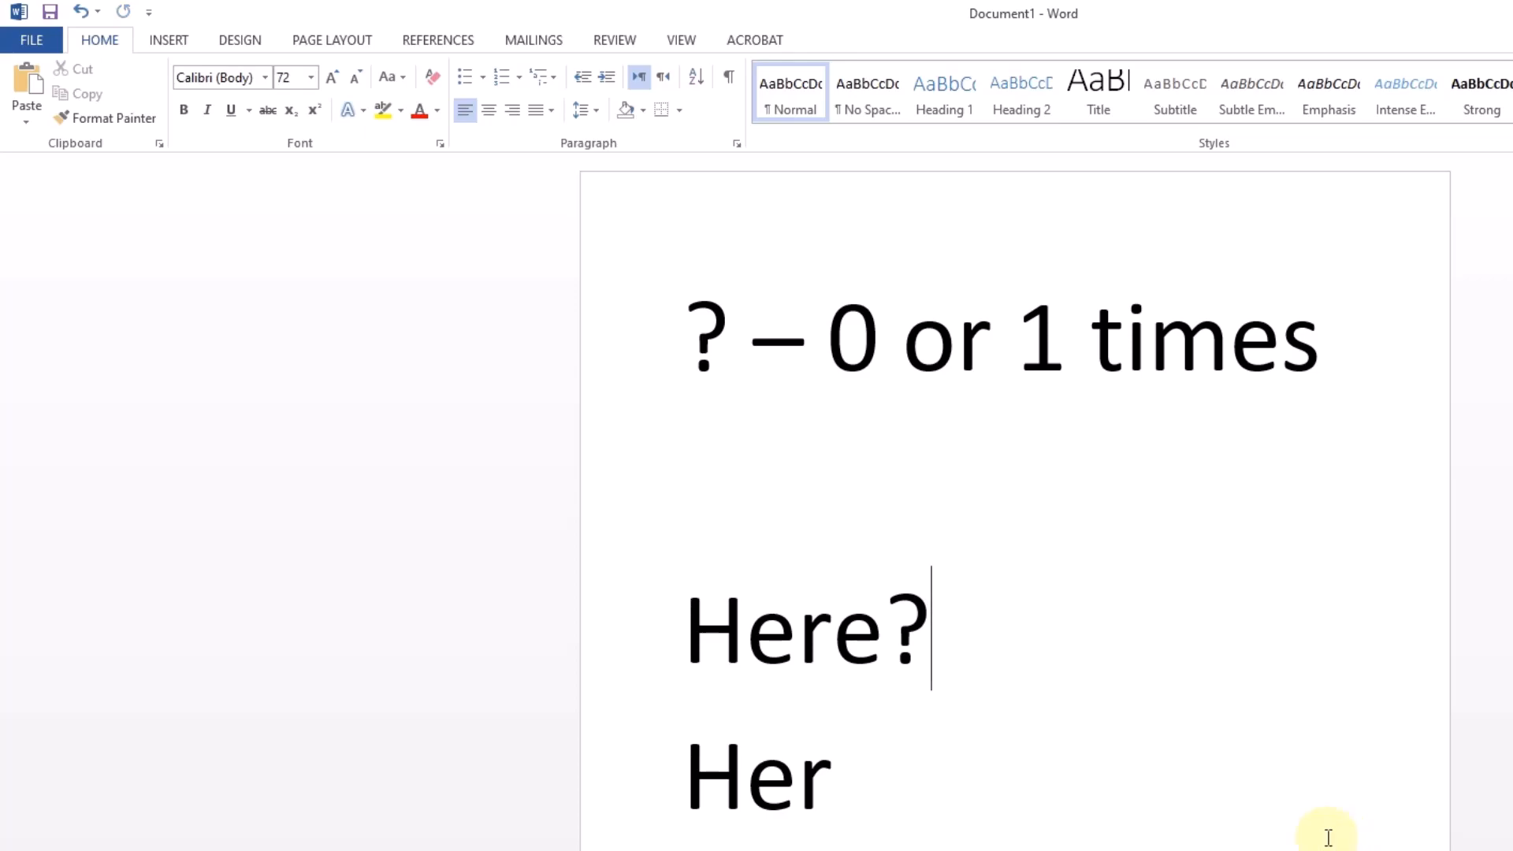
pyautogui.moveTo(934, 640); pyautogui.dragTo(684, 639)
pyautogui.click(820, 637)
pyautogui.moveTo(924, 635); pyautogui.dragTo(848, 645)
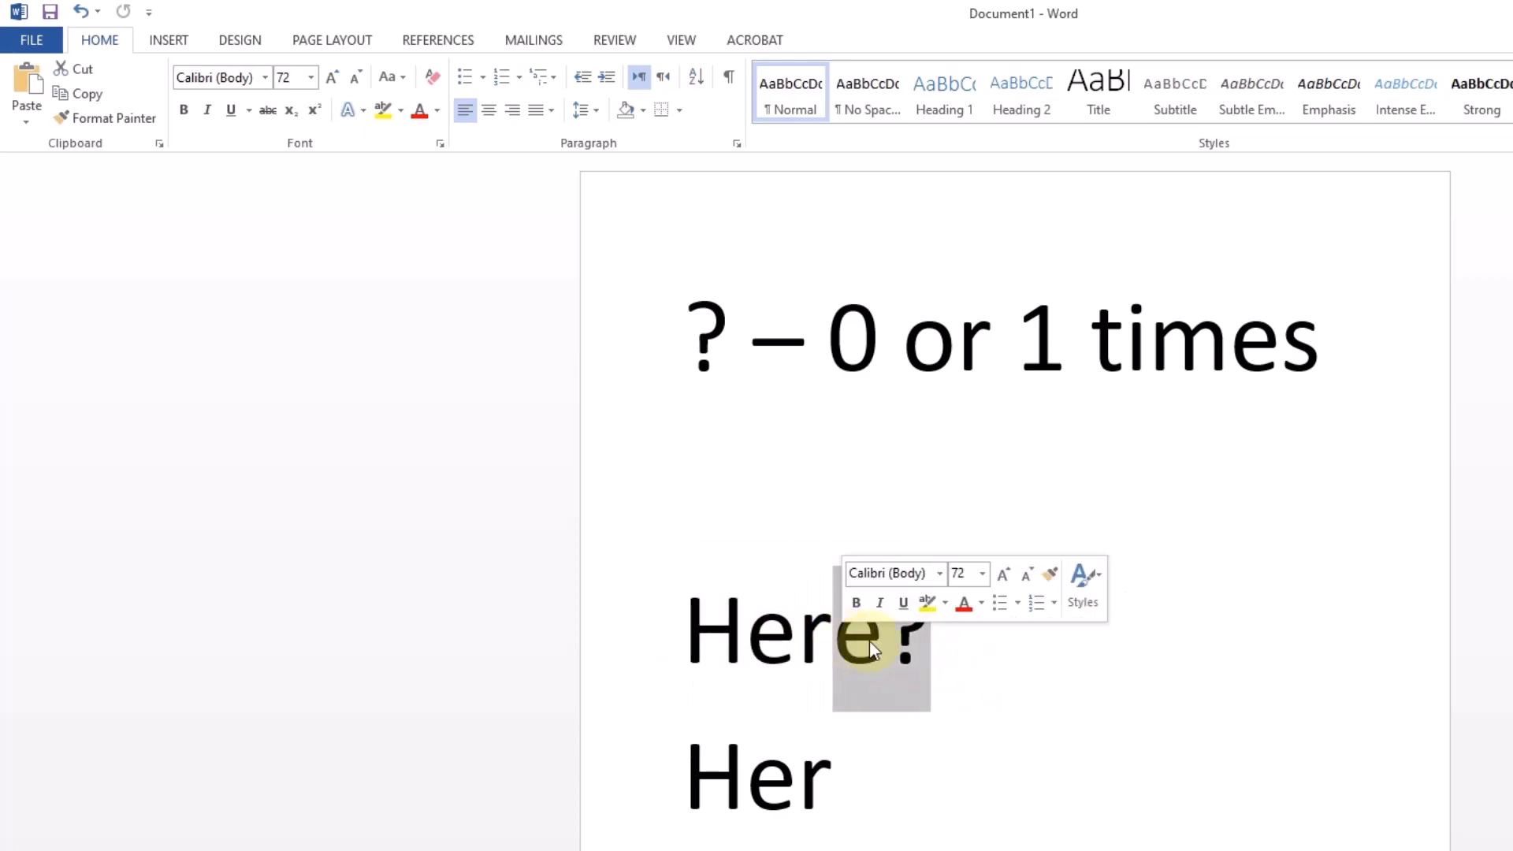
pyautogui.click(960, 640)
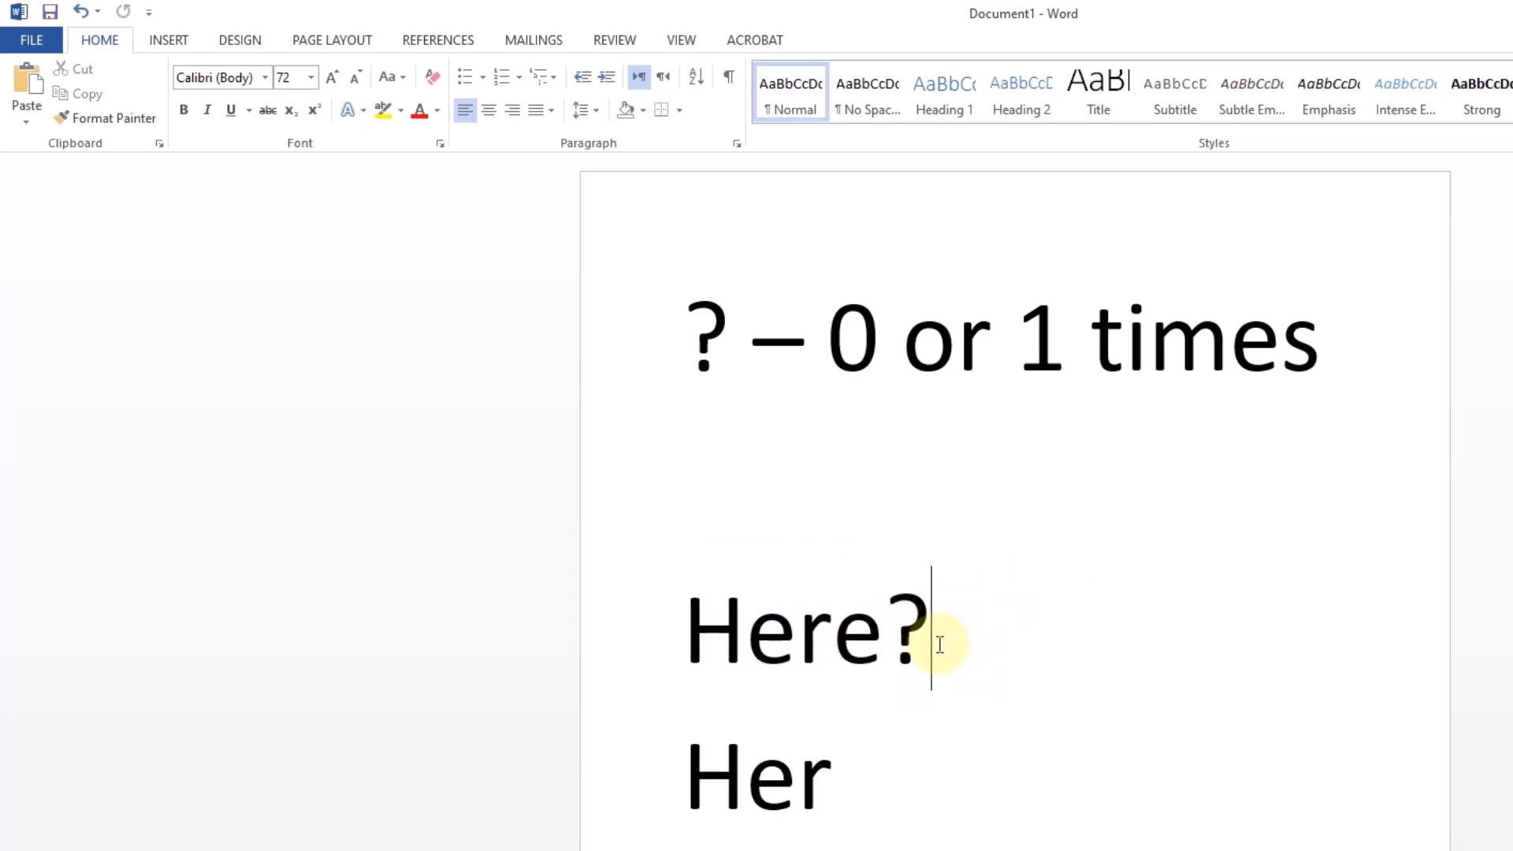
# Copy the expression "Here?" from Word into the GREP search expression of InDesign's Find/Change and reposition the dialog
pyautogui.moveTo(945, 640); pyautogui.dragTo(713, 633)
pyautogui.hotkey('ctrl', 'c')
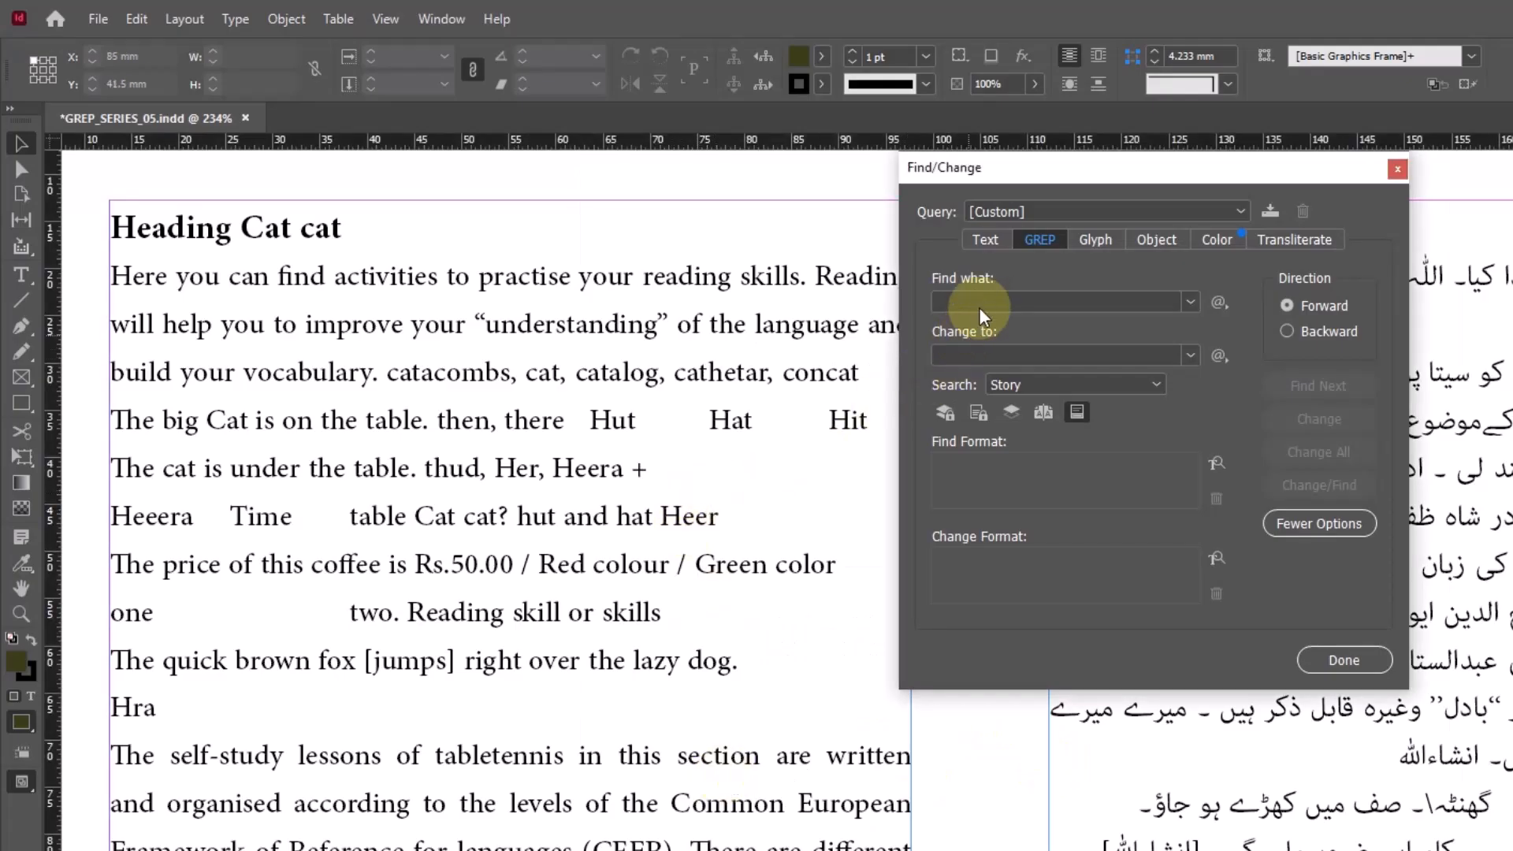
pyautogui.click(976, 302)
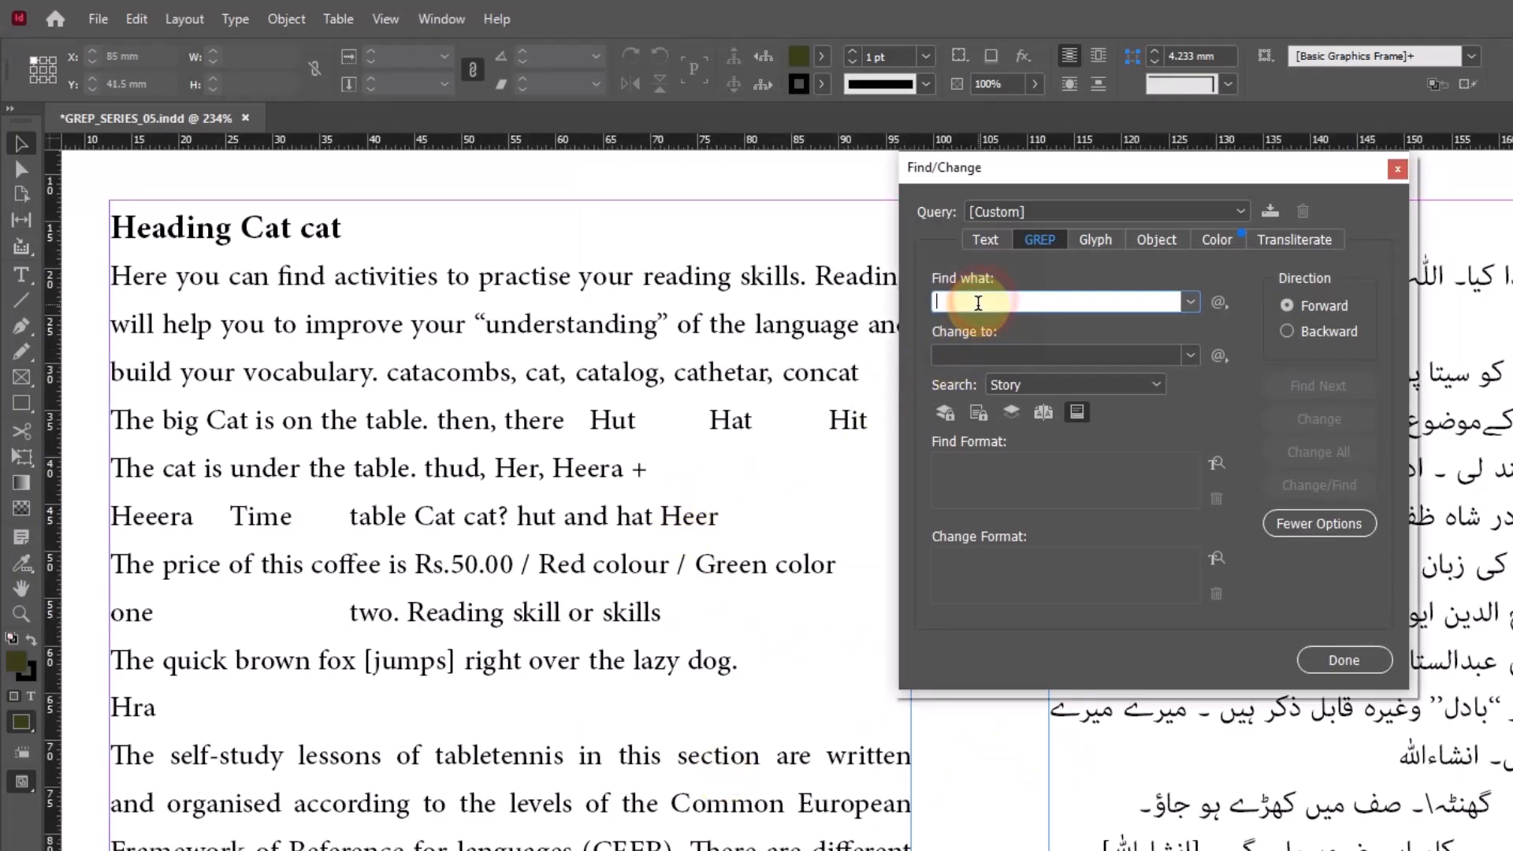
pyautogui.hotkey('ctrl', 'v')
pyautogui.moveTo(1080, 174); pyautogui.dragTo(1003, 159)
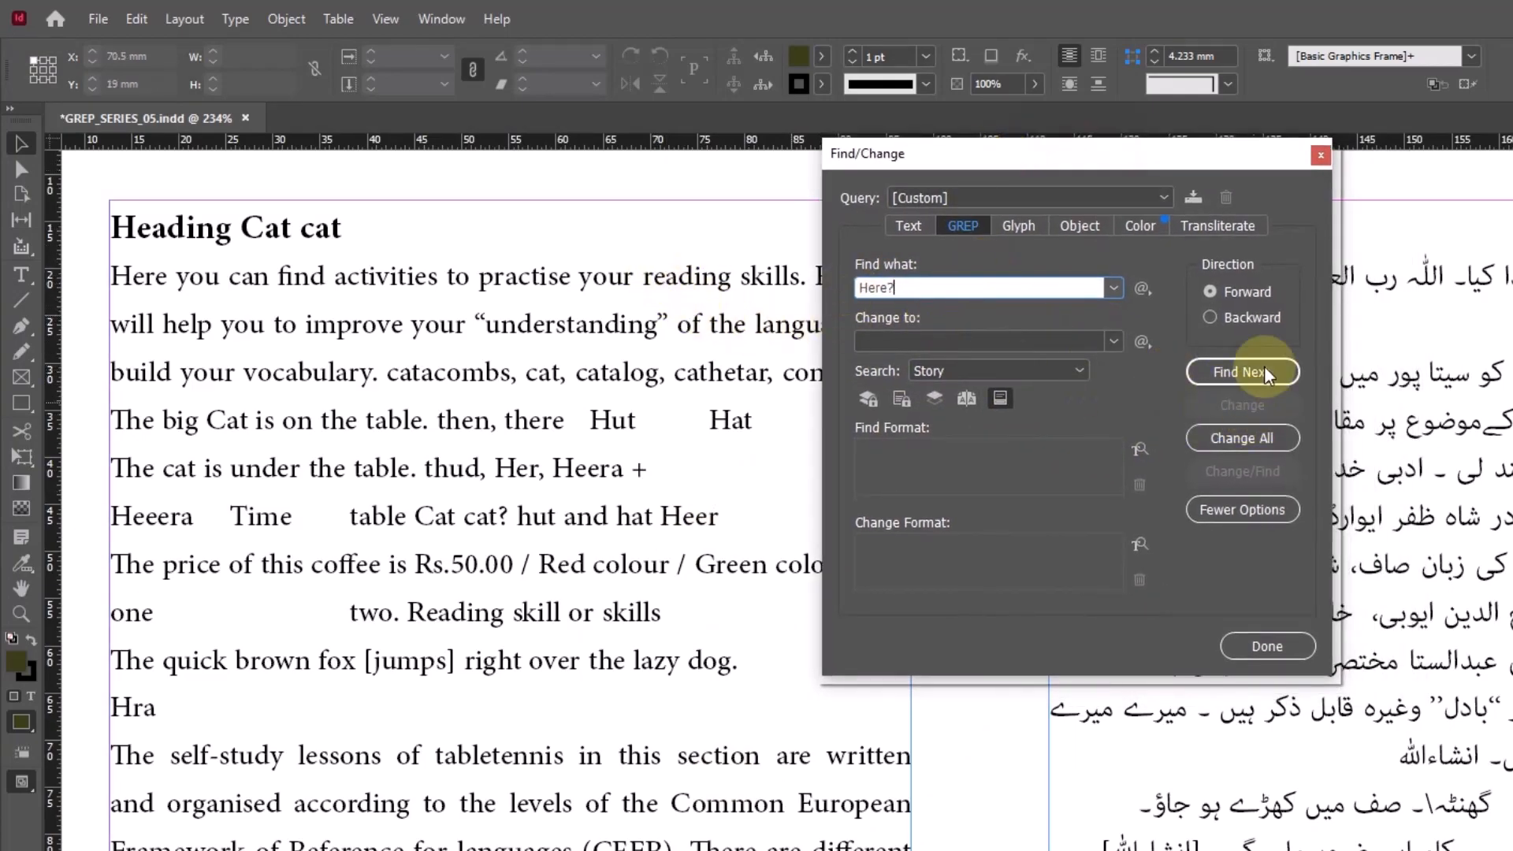
# Step through the matches of "Here?" in the story
pyautogui.click(1261, 374)
pyautogui.doubleClick(144, 280)
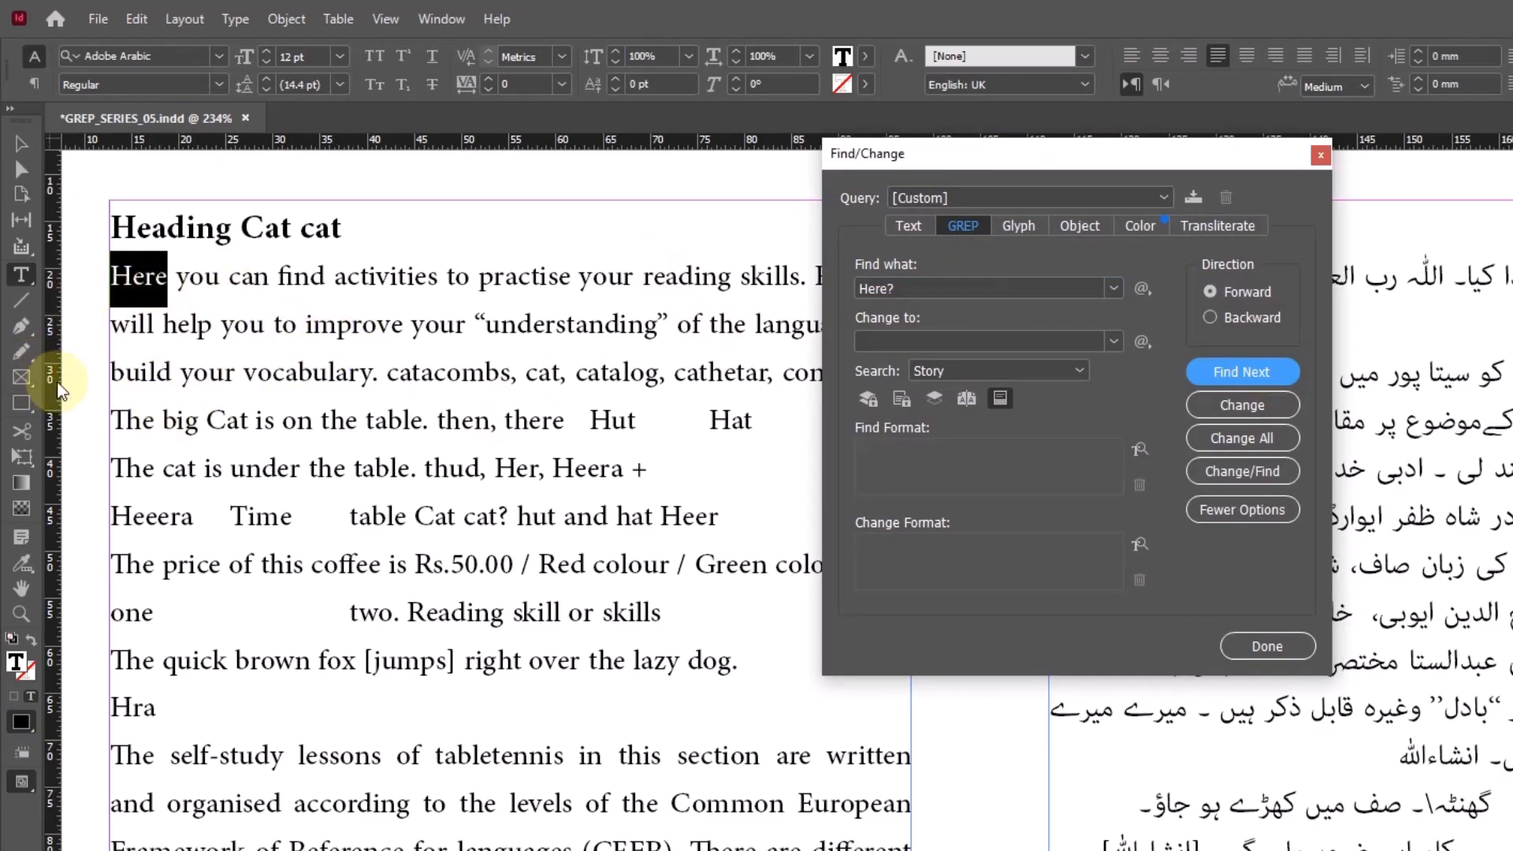
pyautogui.click(897, 462)
pyautogui.click(1245, 372)
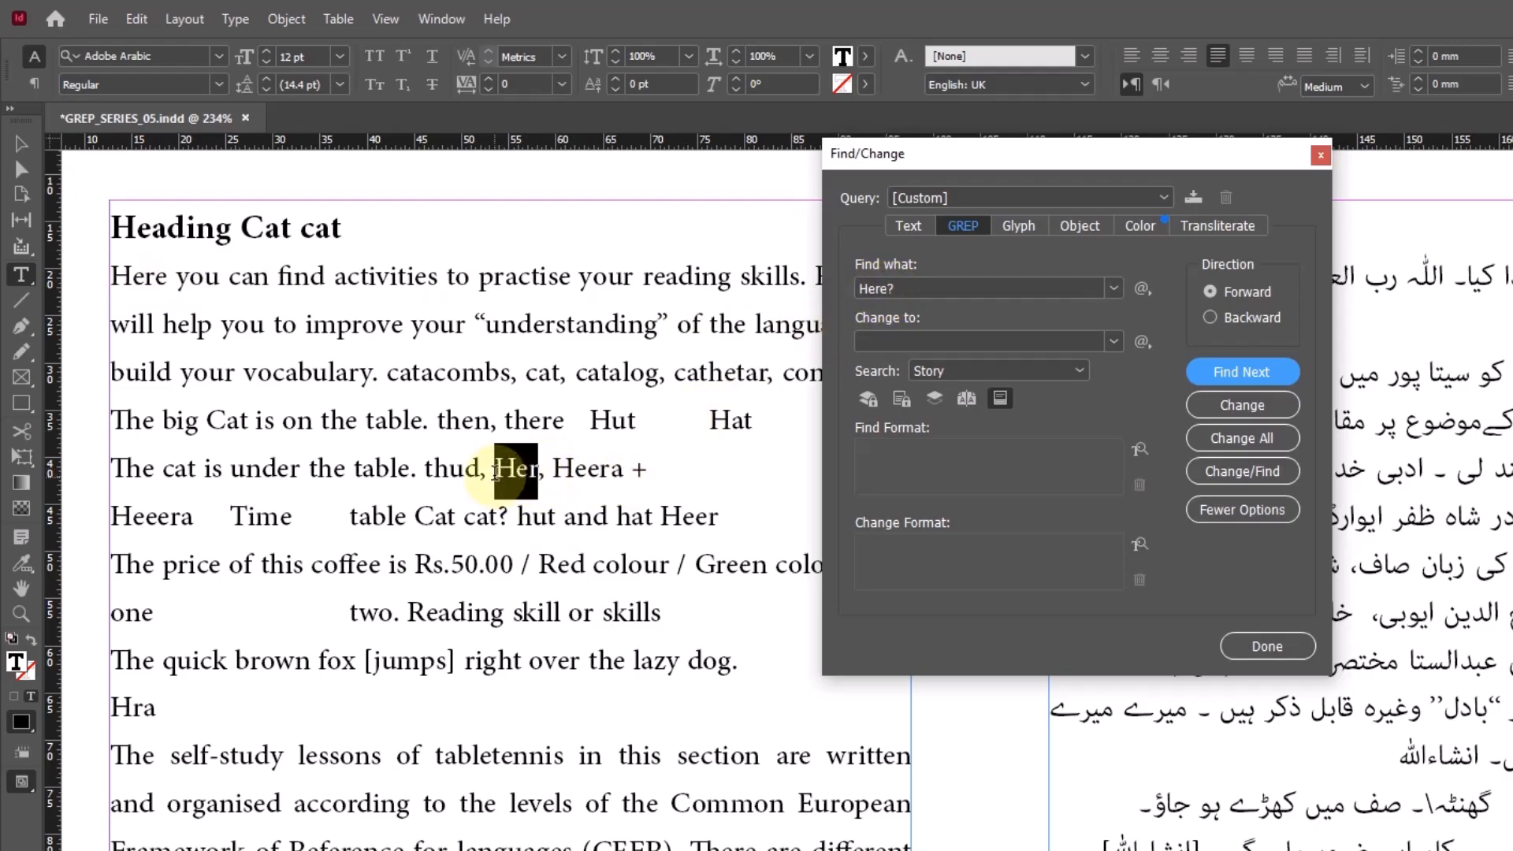
# Compare the words "Here" and "Her" in the English text by highlighting each one
pyautogui.doubleClick(163, 284)
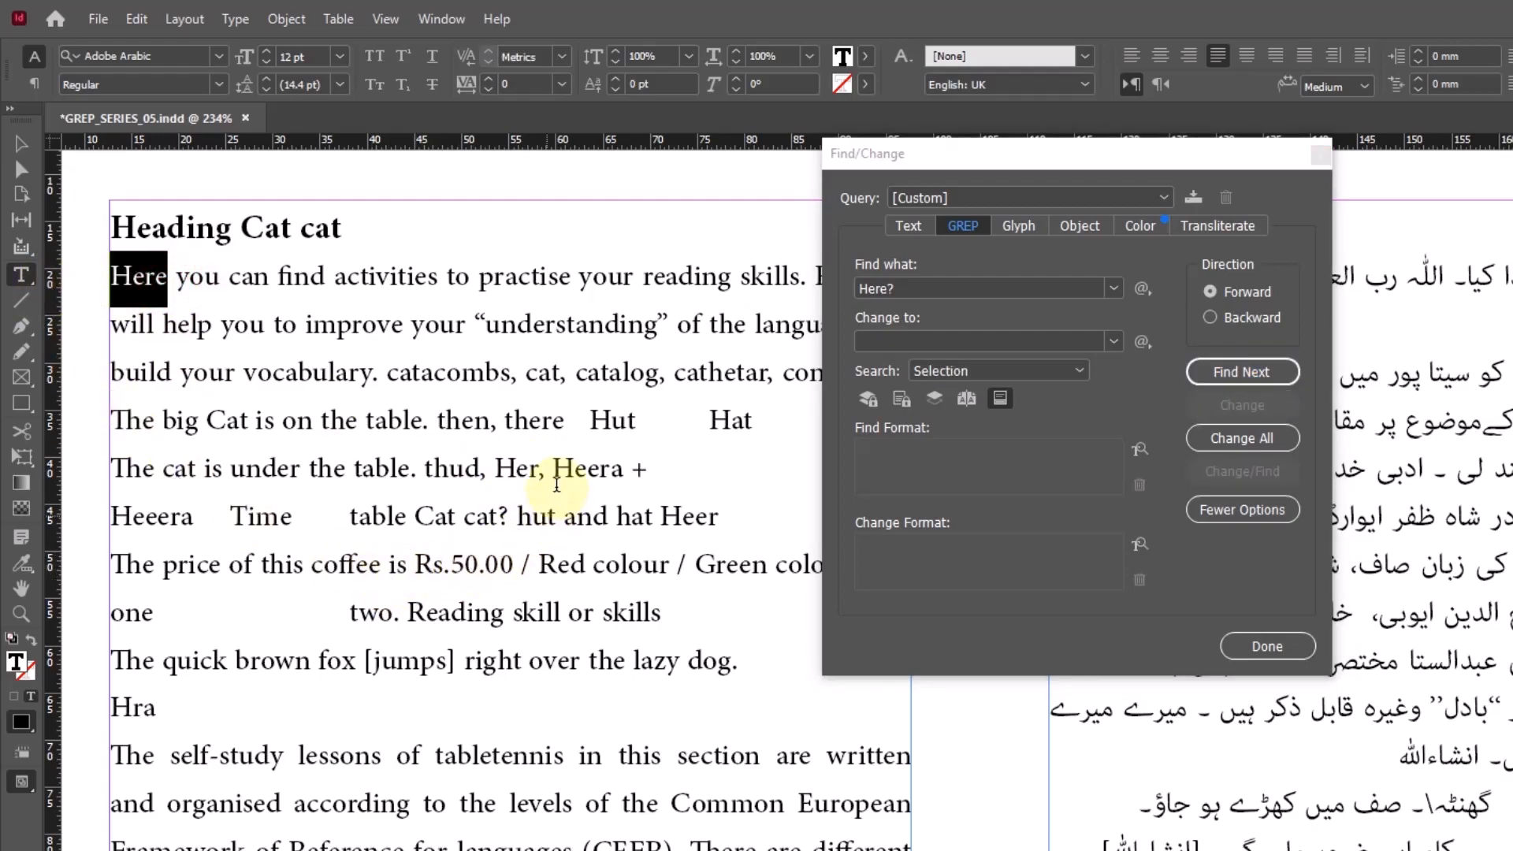
pyautogui.moveTo(540, 473); pyautogui.dragTo(499, 473)
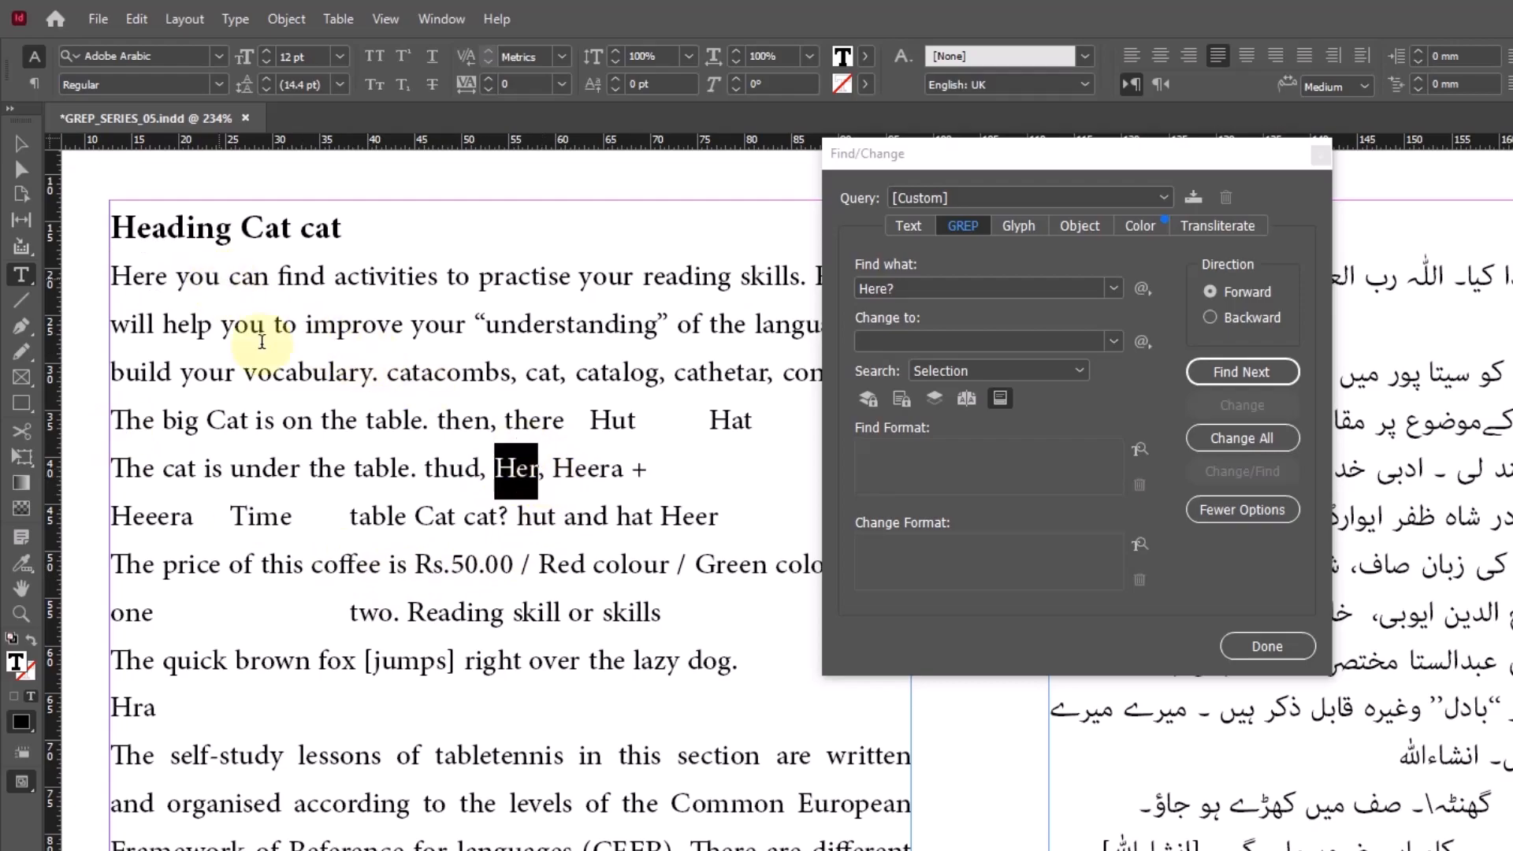
pyautogui.click(537, 470)
pyautogui.click(154, 277)
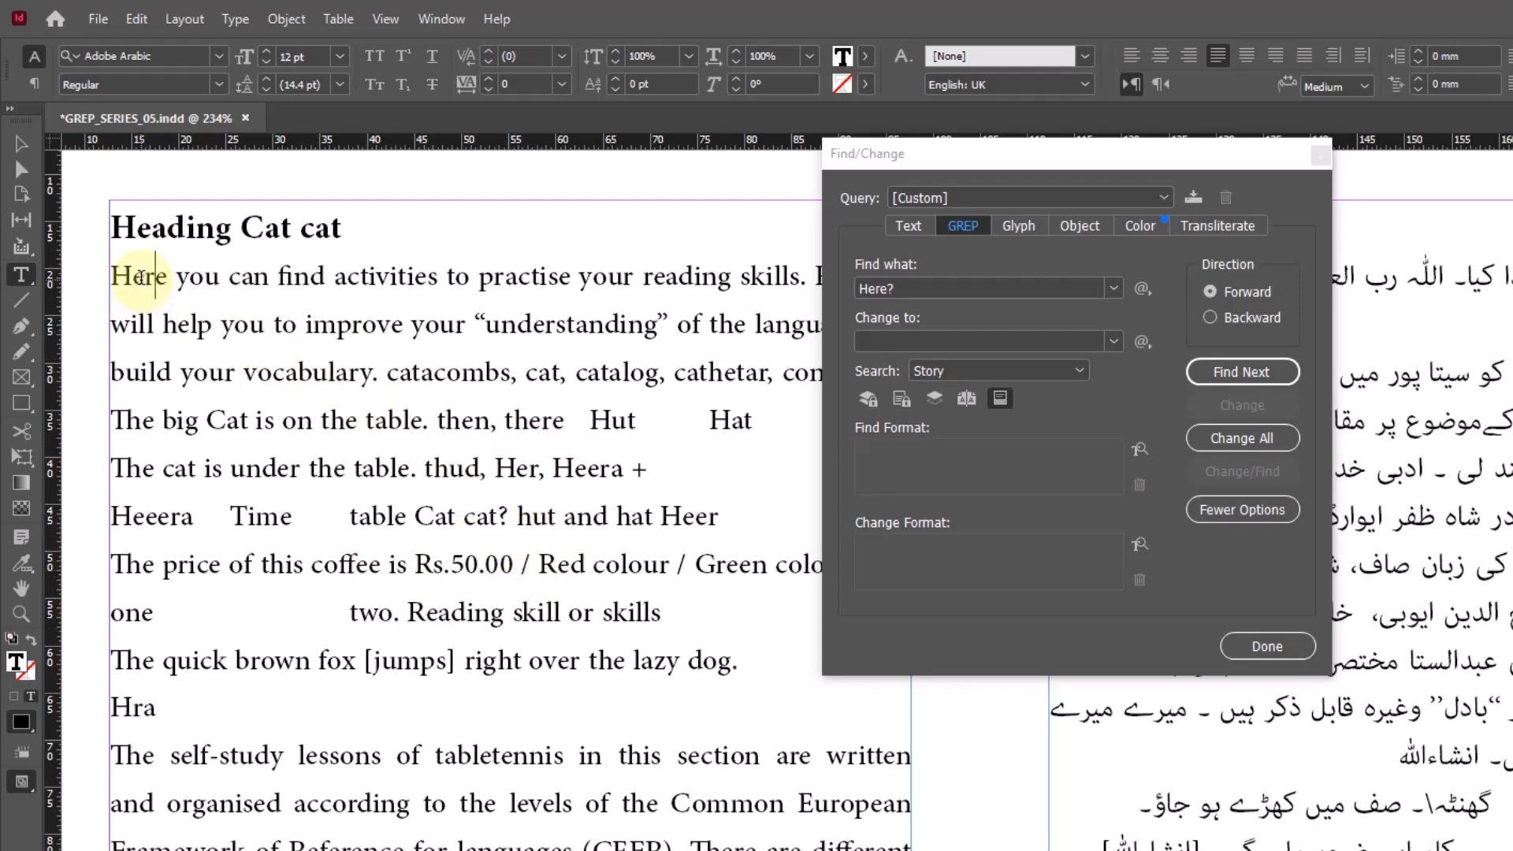
pyautogui.click(1268, 447)
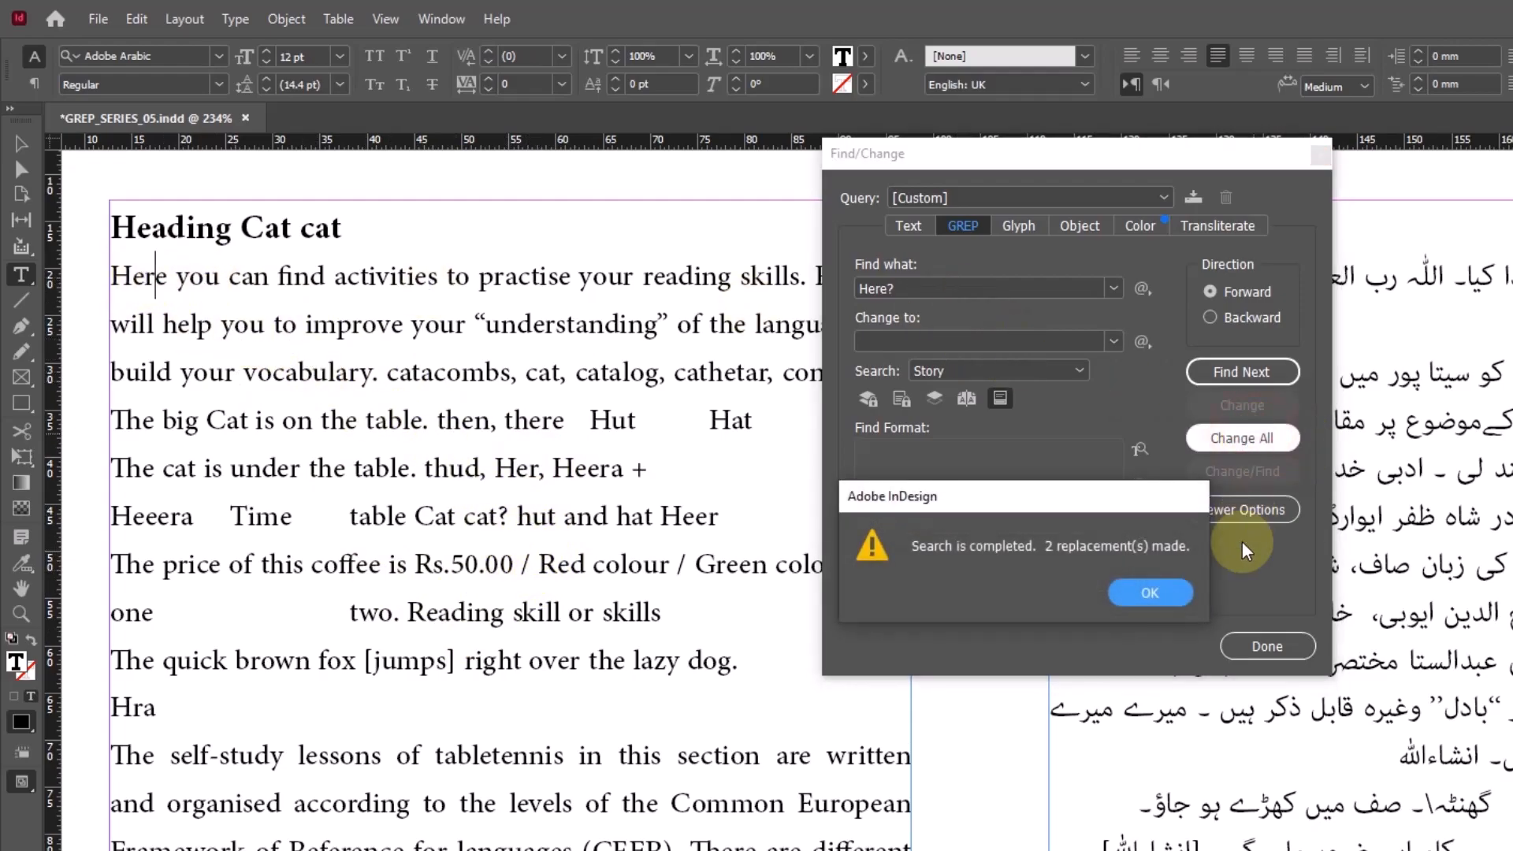
pyautogui.click(1150, 593)
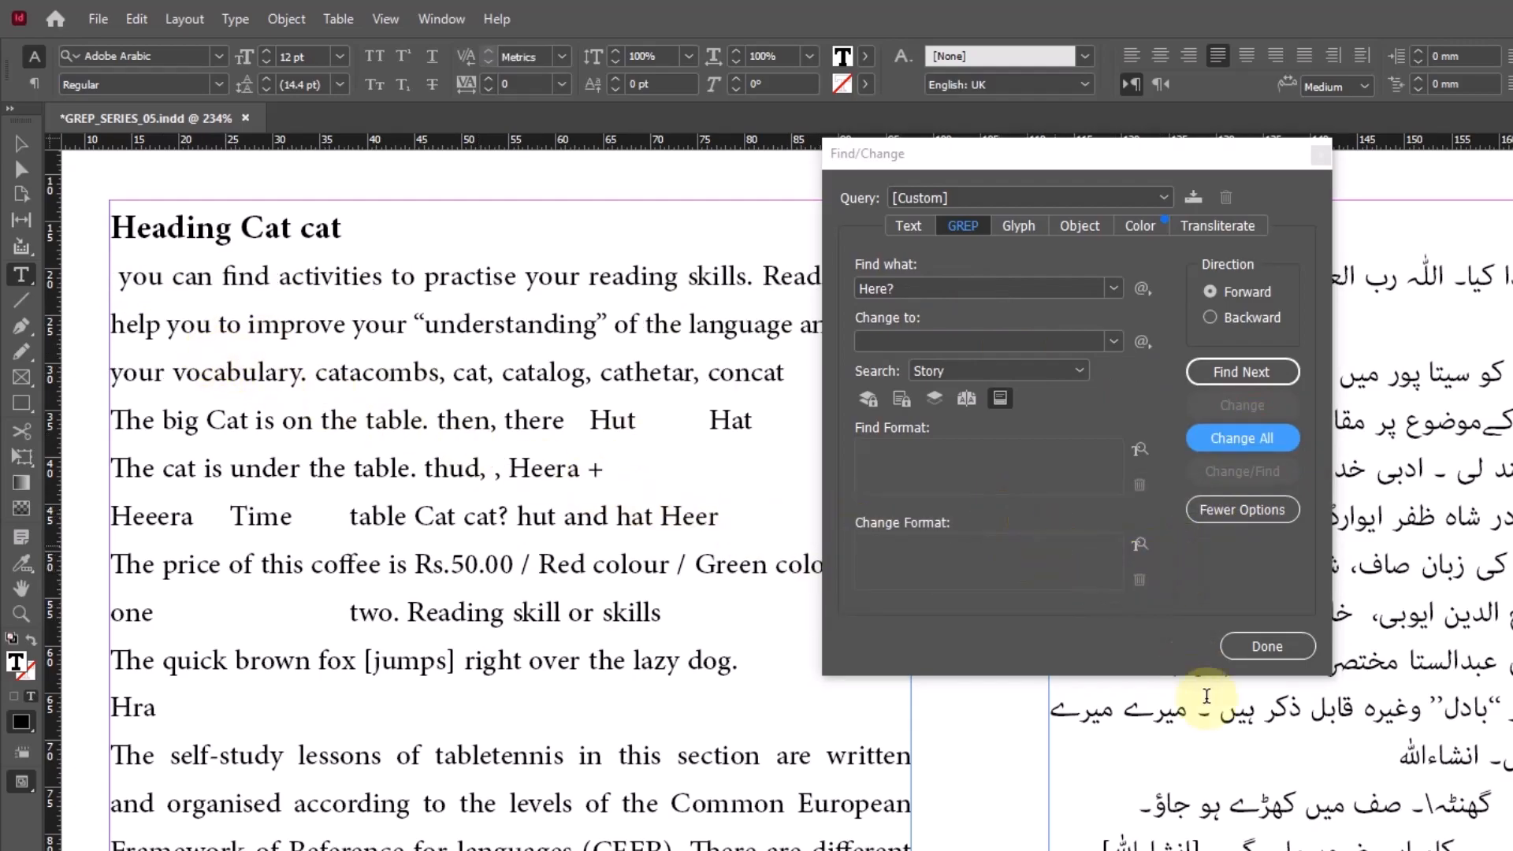
pyautogui.hotkey('ctrl', 'z')
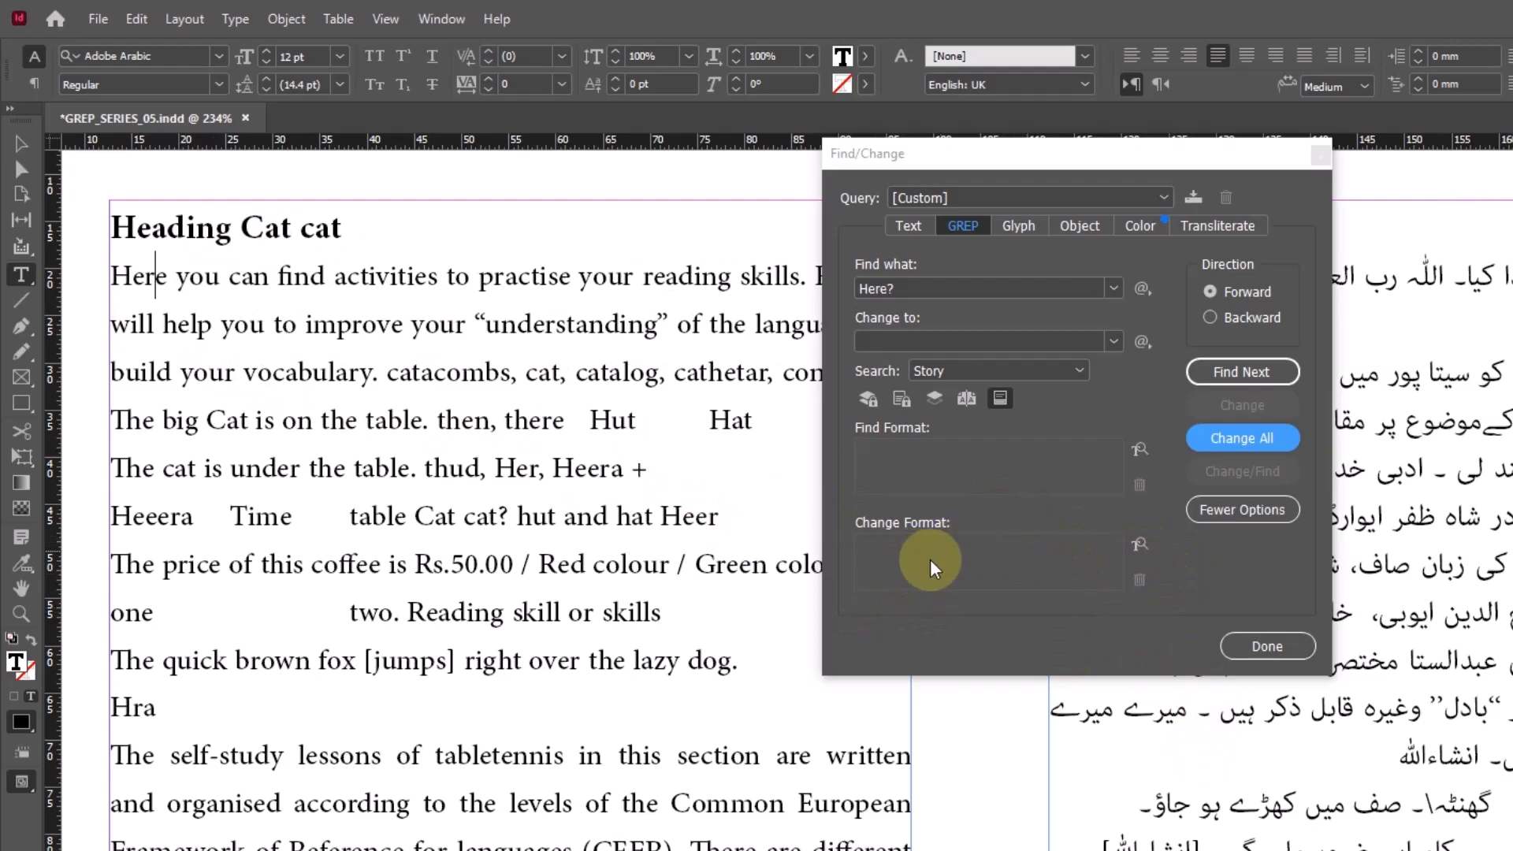
# Set the change format to the ToRed character style, apply it to all matches of "Here?" and highlight "Here" in the first body line
pyautogui.click(1009, 580)
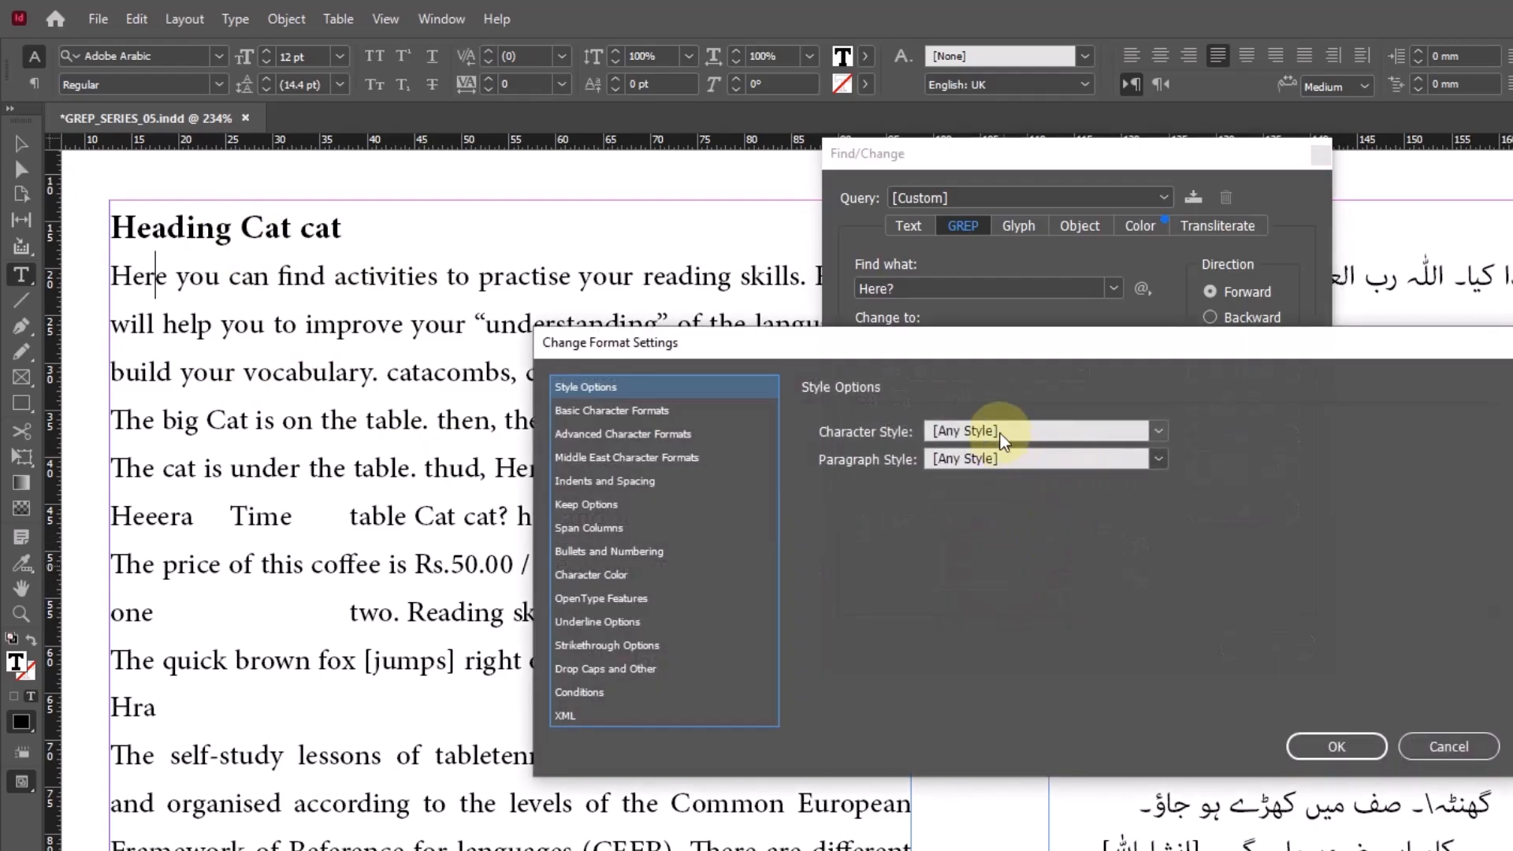
pyautogui.click(989, 431)
pyautogui.click(989, 504)
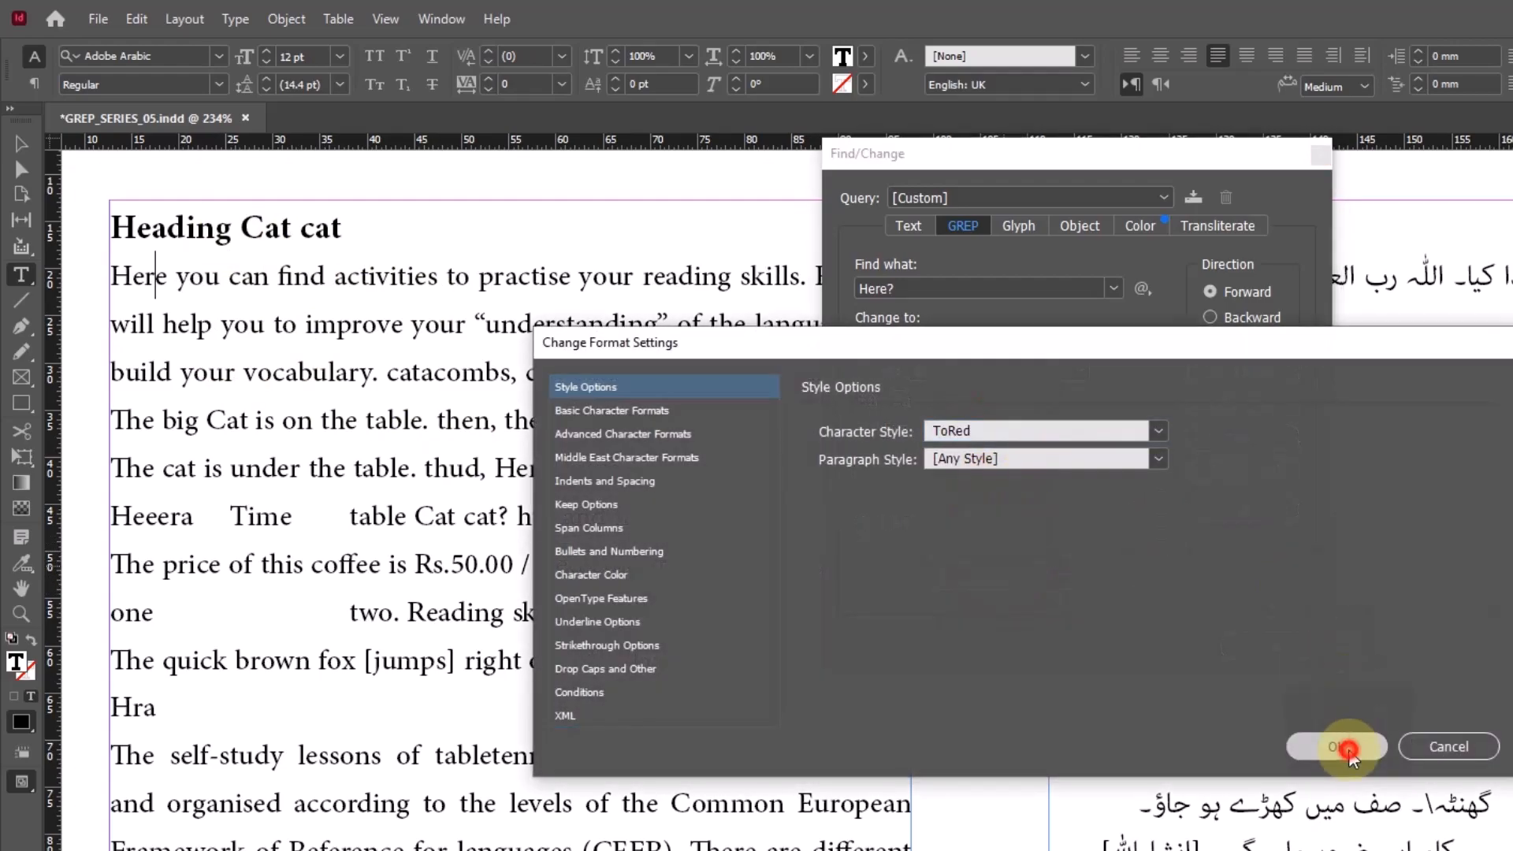
pyautogui.click(1340, 747)
pyautogui.click(1242, 438)
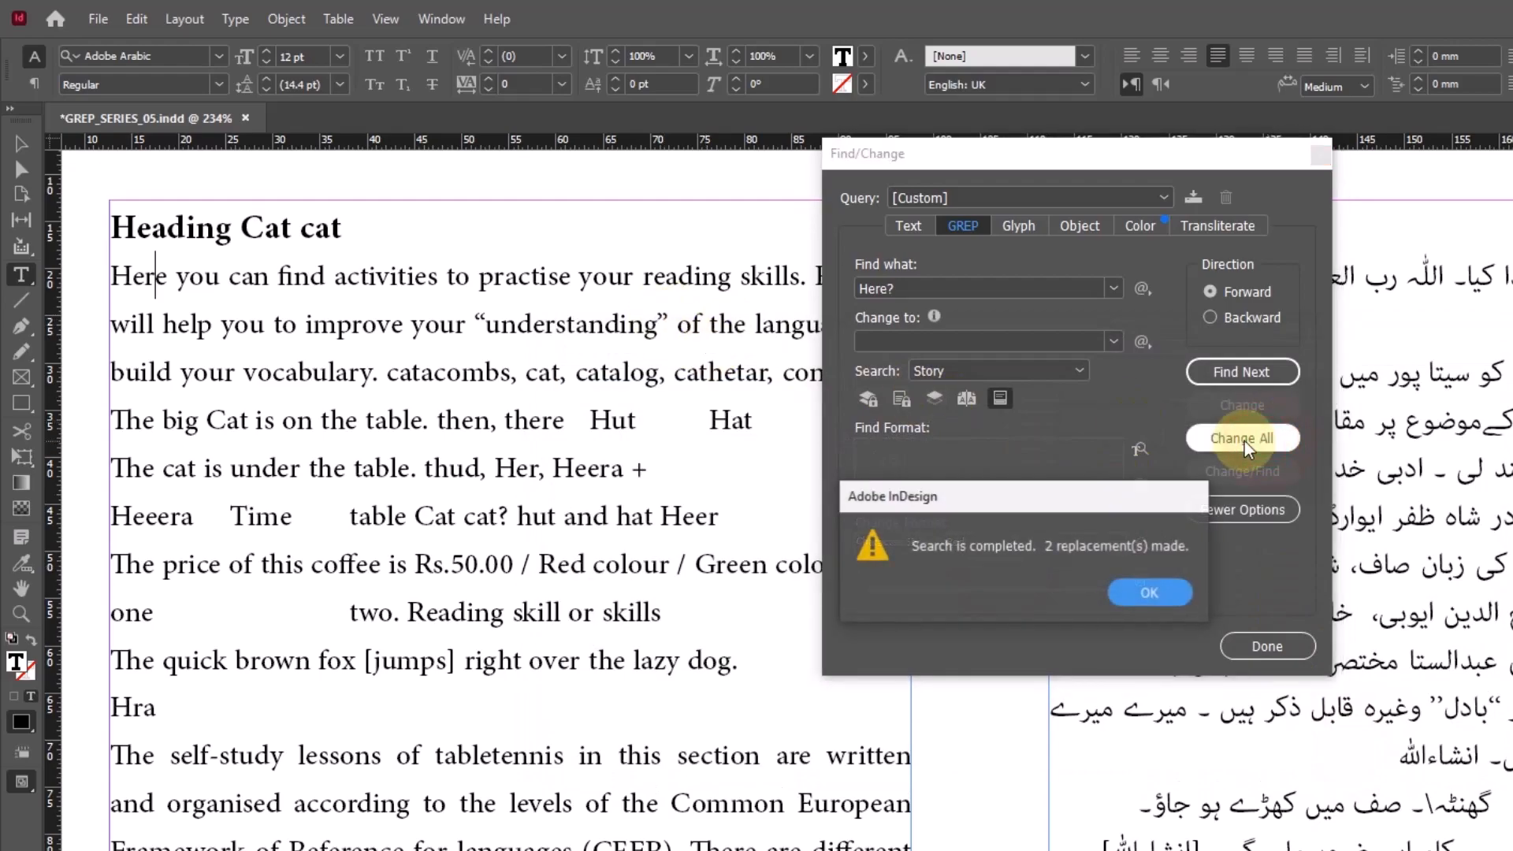
pyautogui.click(1149, 602)
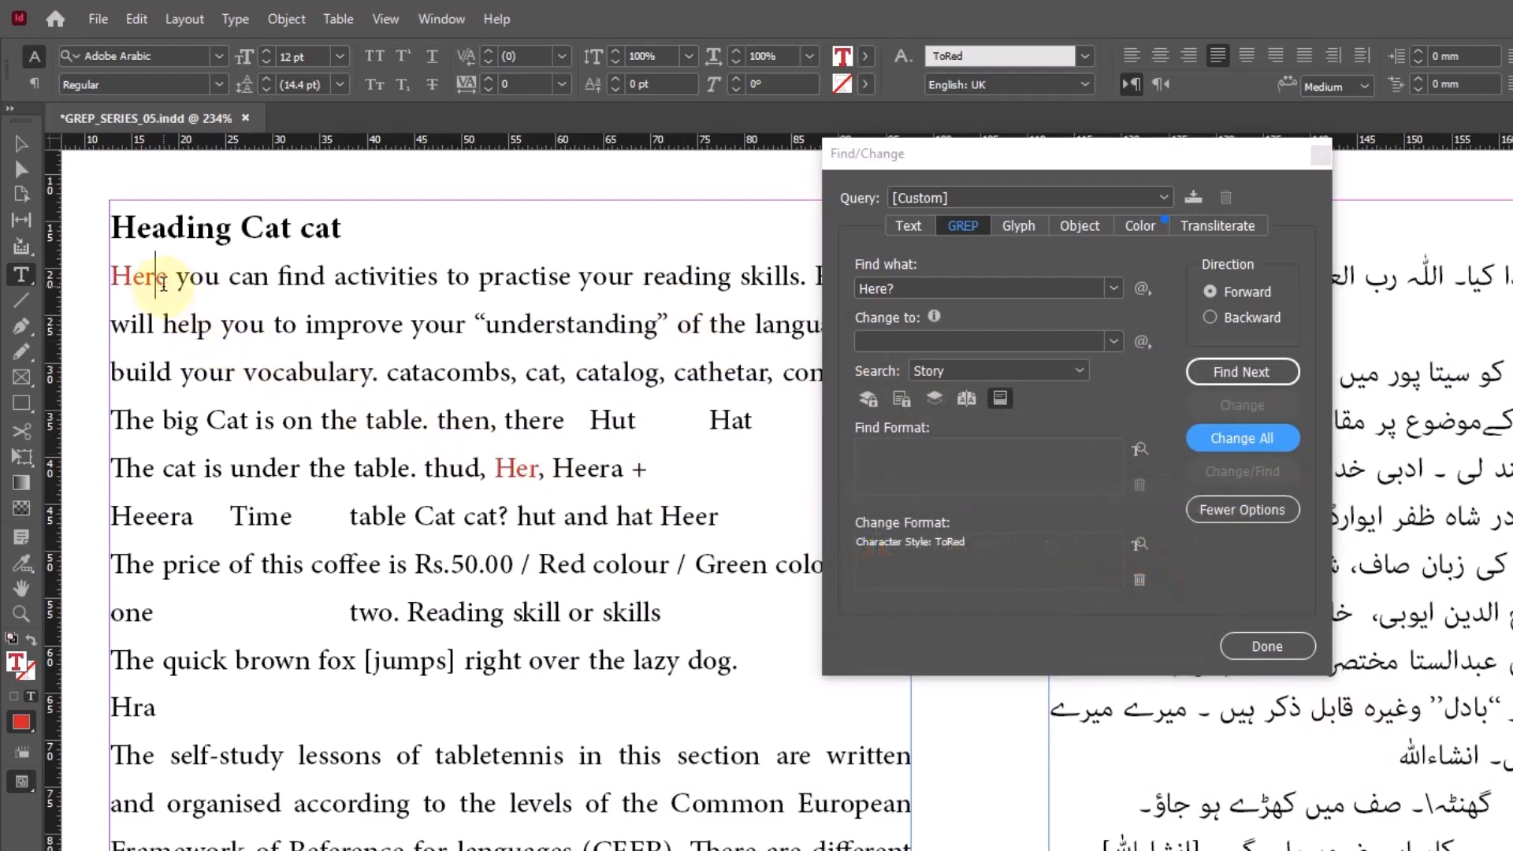
pyautogui.moveTo(167, 278); pyautogui.dragTo(118, 278)
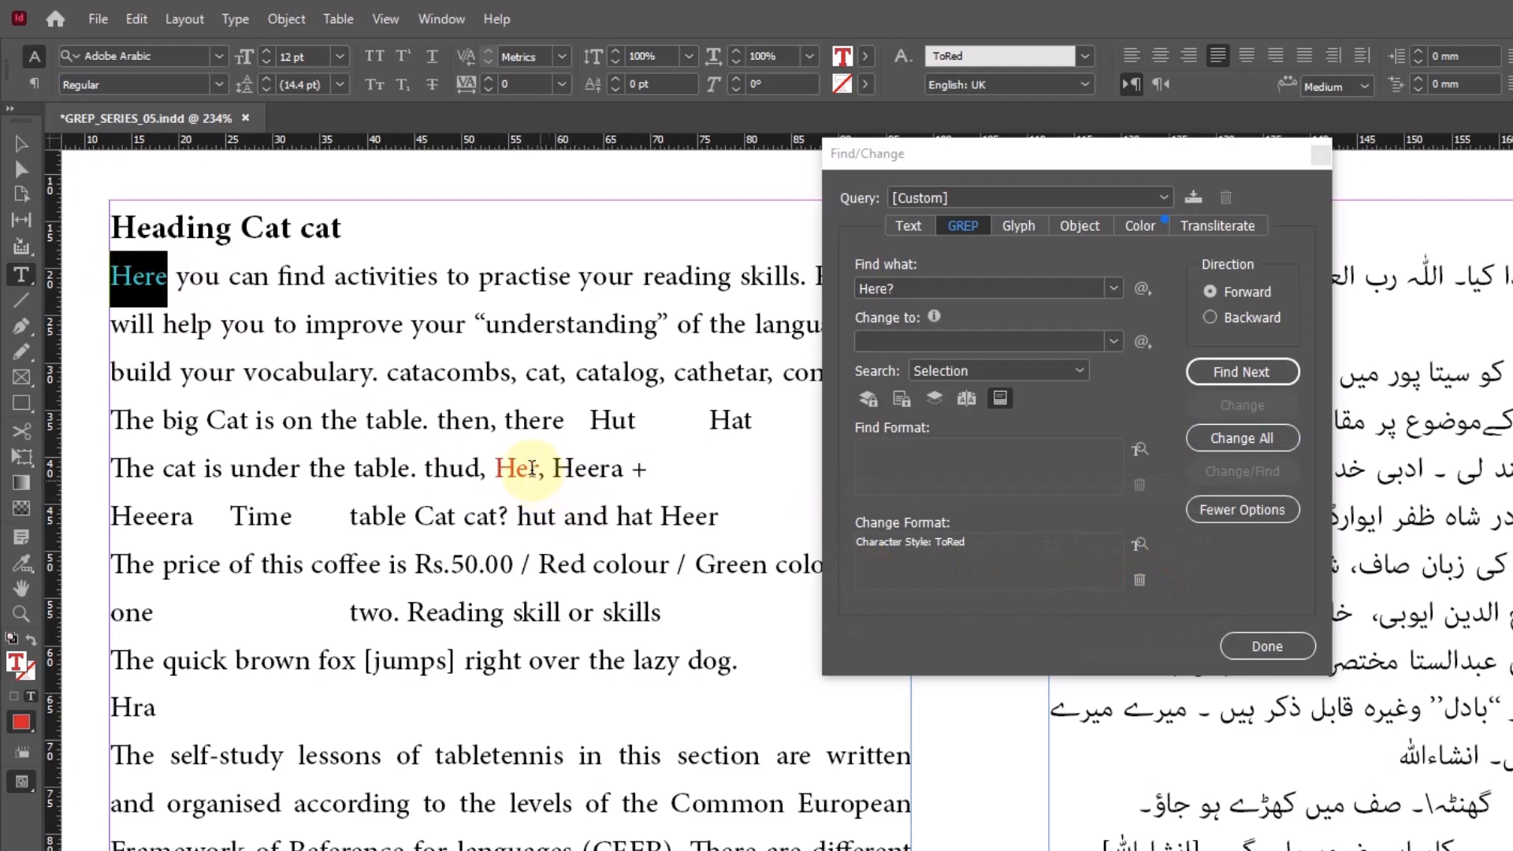
# Close Find/Change and save the document
pyautogui.click(1265, 647)
pyautogui.click(612, 406)
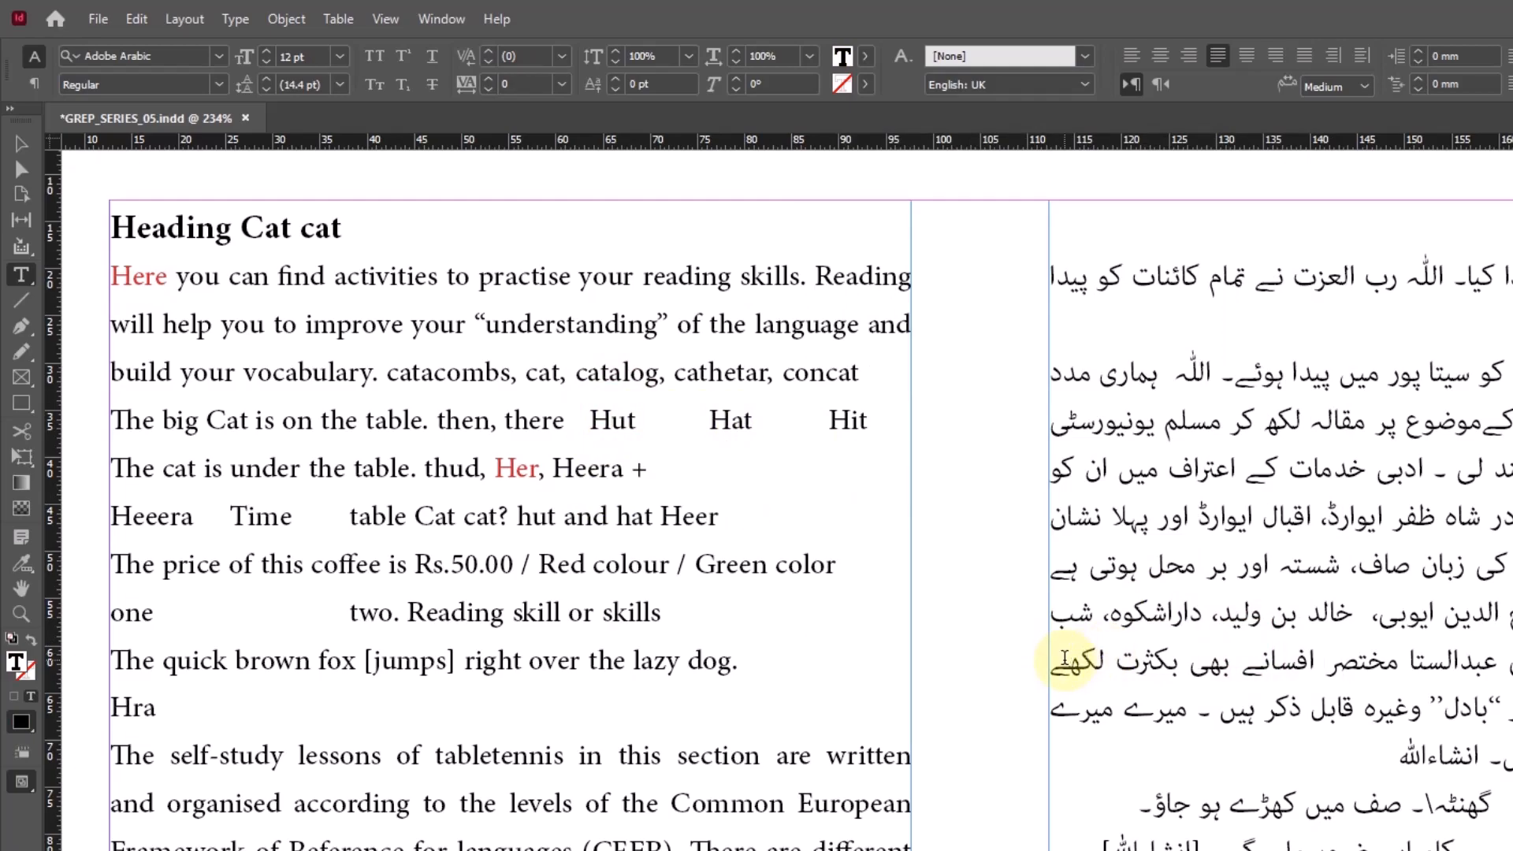
pyautogui.hotkey('ctrl', 's')
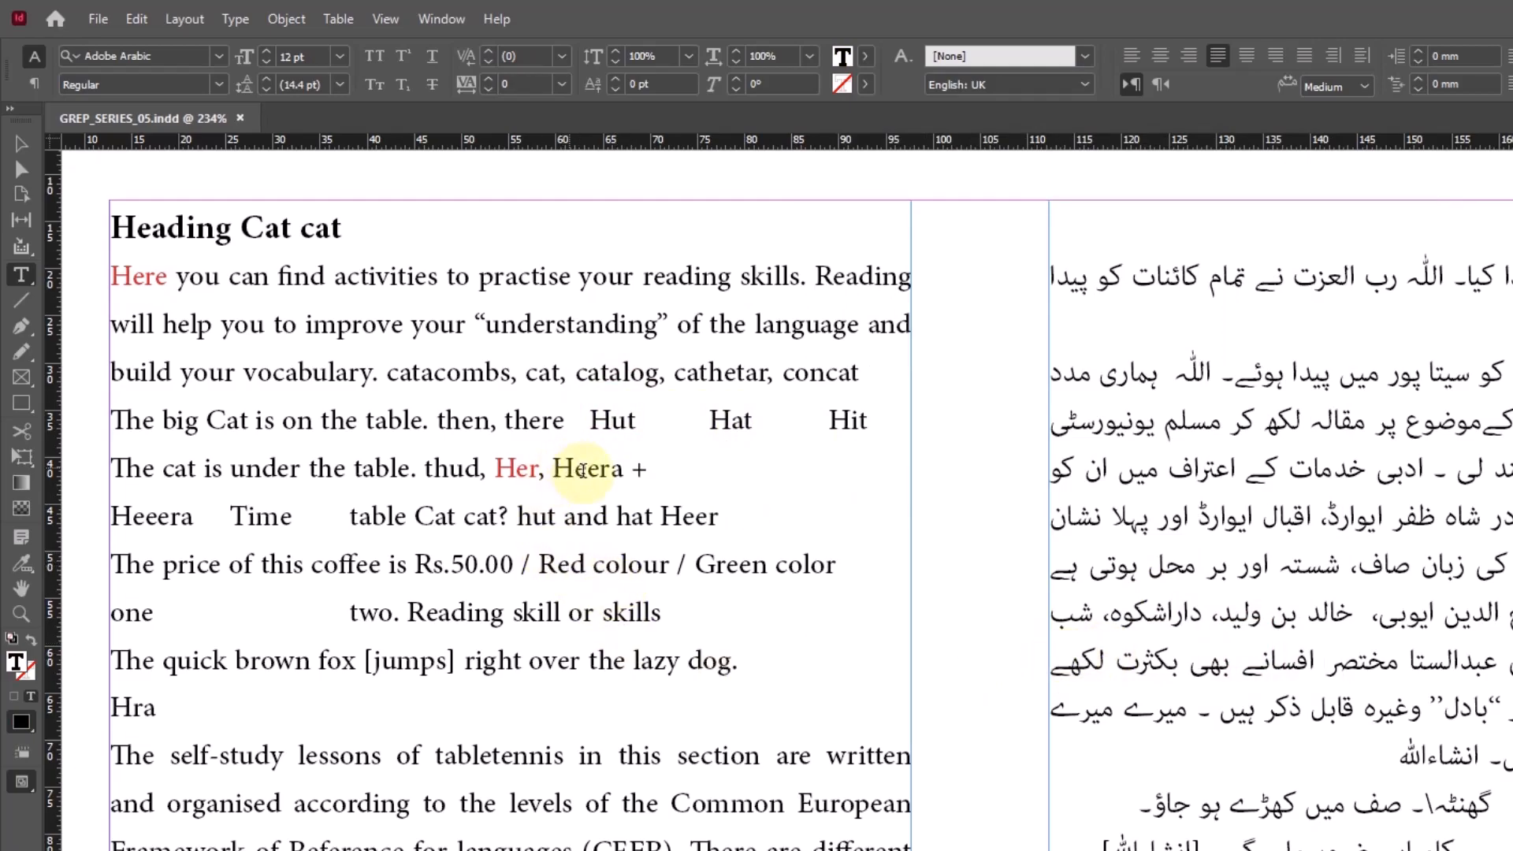
# Reset all of the English text to the [None] character style and select its text frame as an object
pyautogui.click(709, 467)
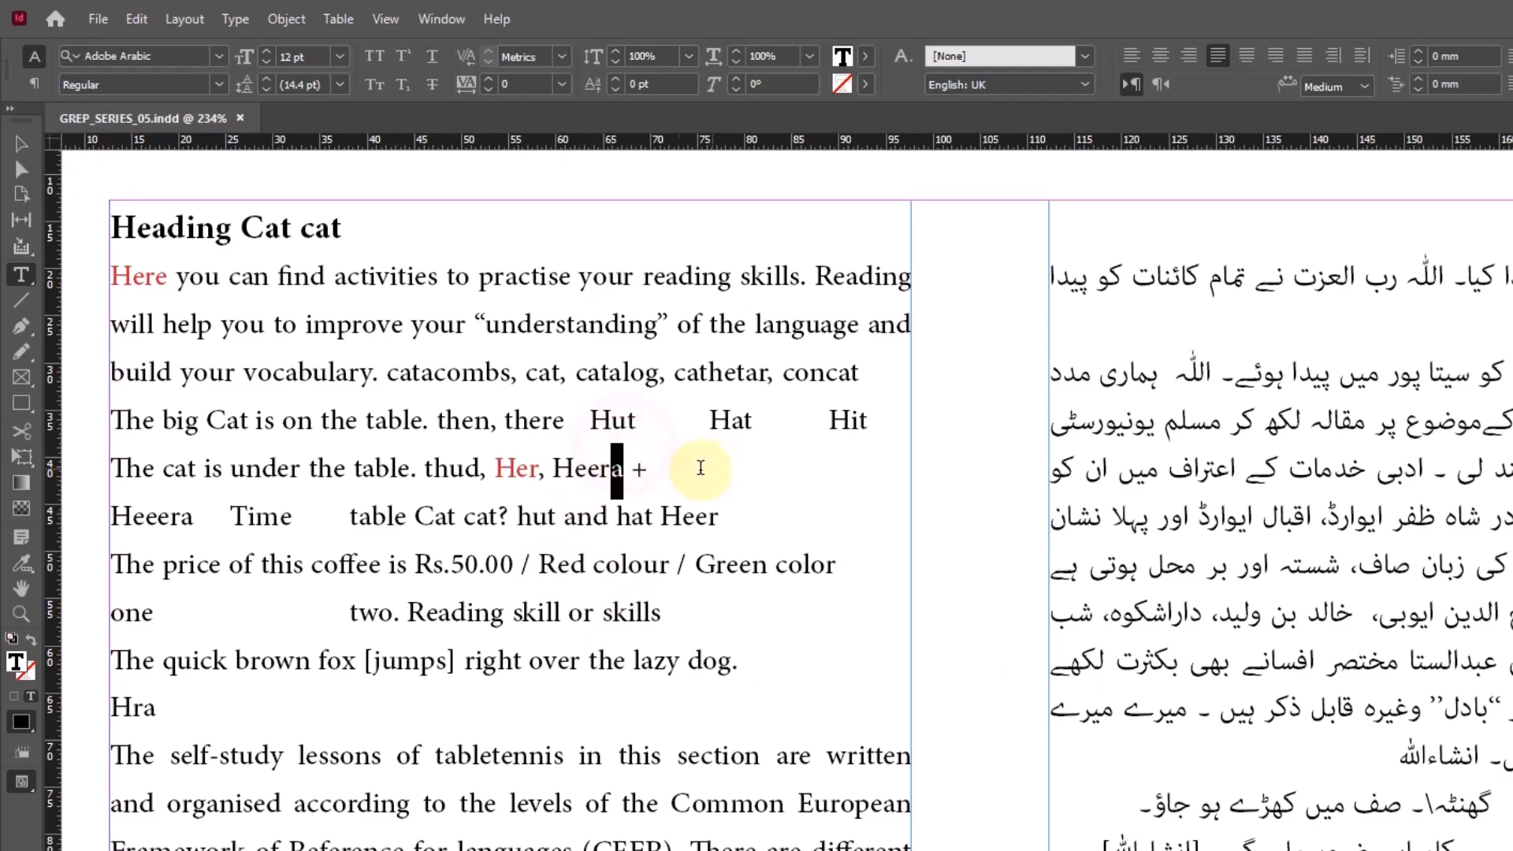
pyautogui.hotkey('ctrl', 'a')
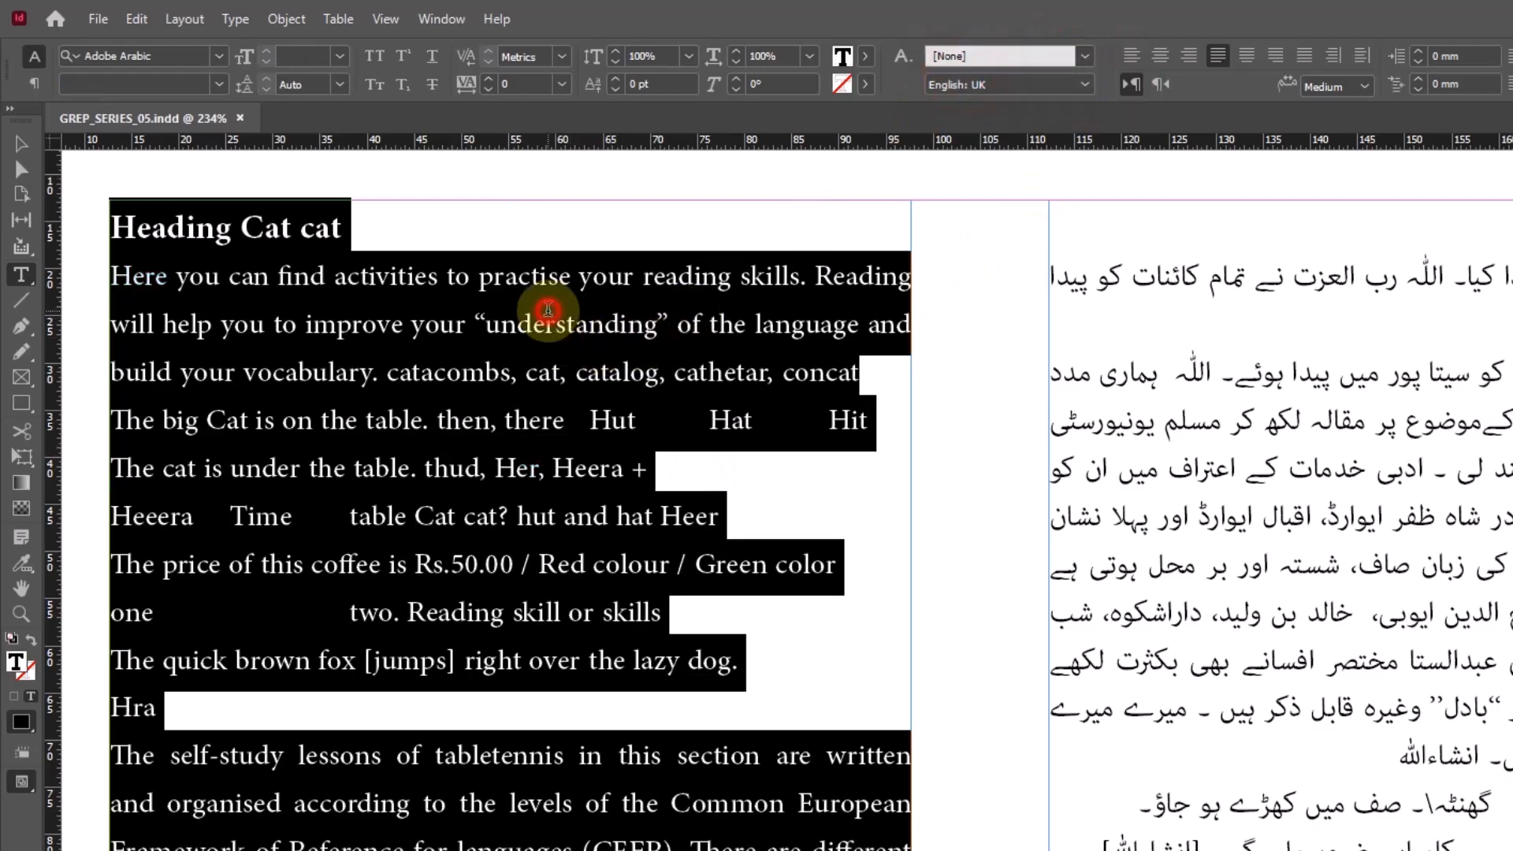
pyautogui.click(544, 319)
pyautogui.click(9, 147)
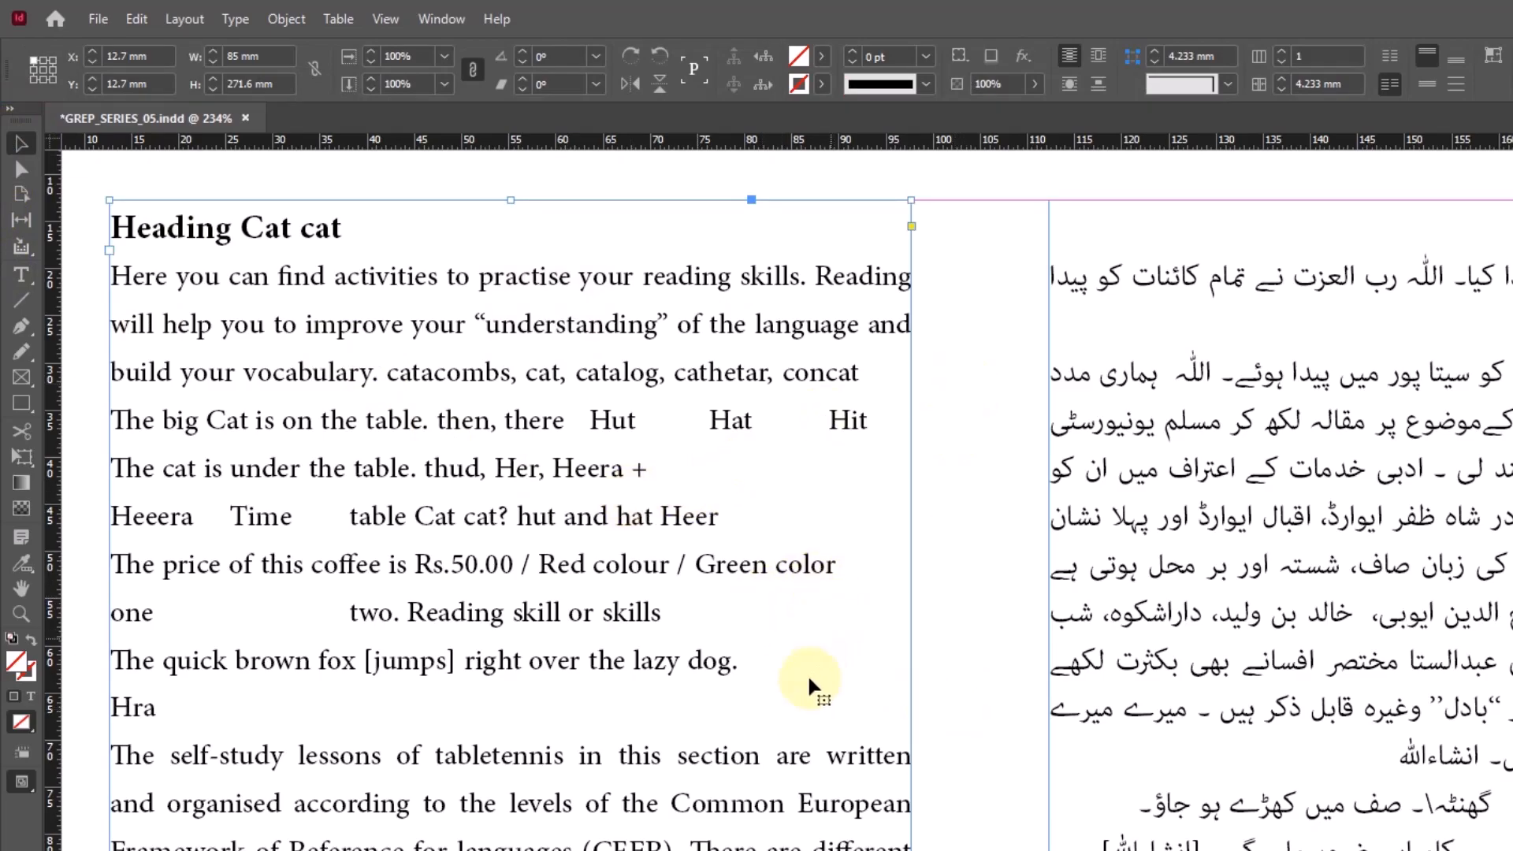
pyautogui.moveTo(726, 659); pyautogui.dragTo(745, 536)
pyautogui.moveTo(691, 722); pyautogui.dragTo(705, 634)
pyautogui.moveTo(692, 516); pyautogui.dragTo(661, 603)
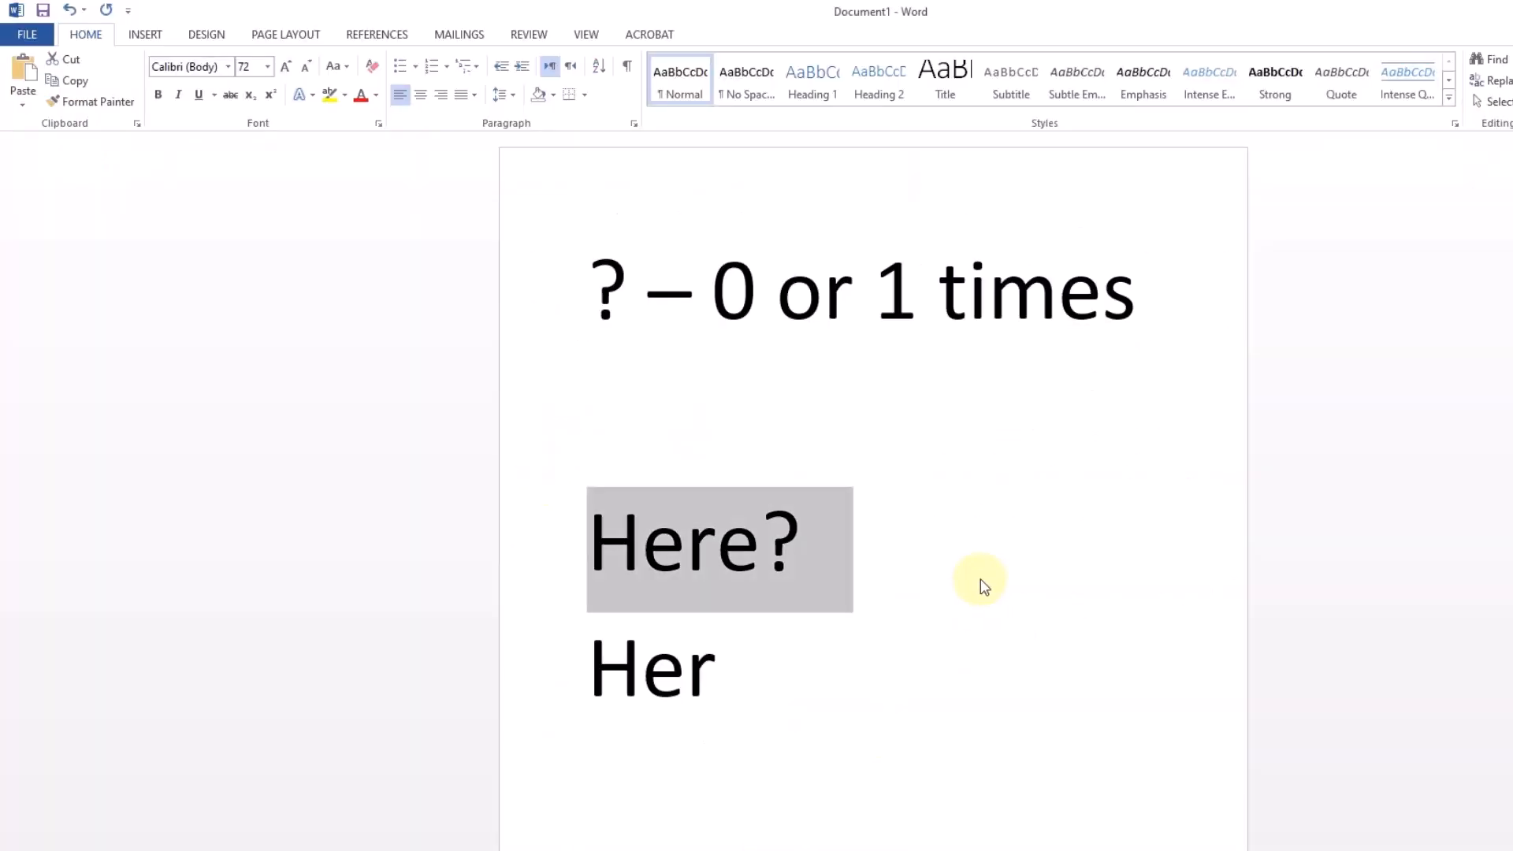
# Clear all text from the Word document and arrange it beside InDesign with the English text in view
pyautogui.click(984, 586)
pyautogui.hotkey('ctrl', 'a')
pyautogui.press('Delete')
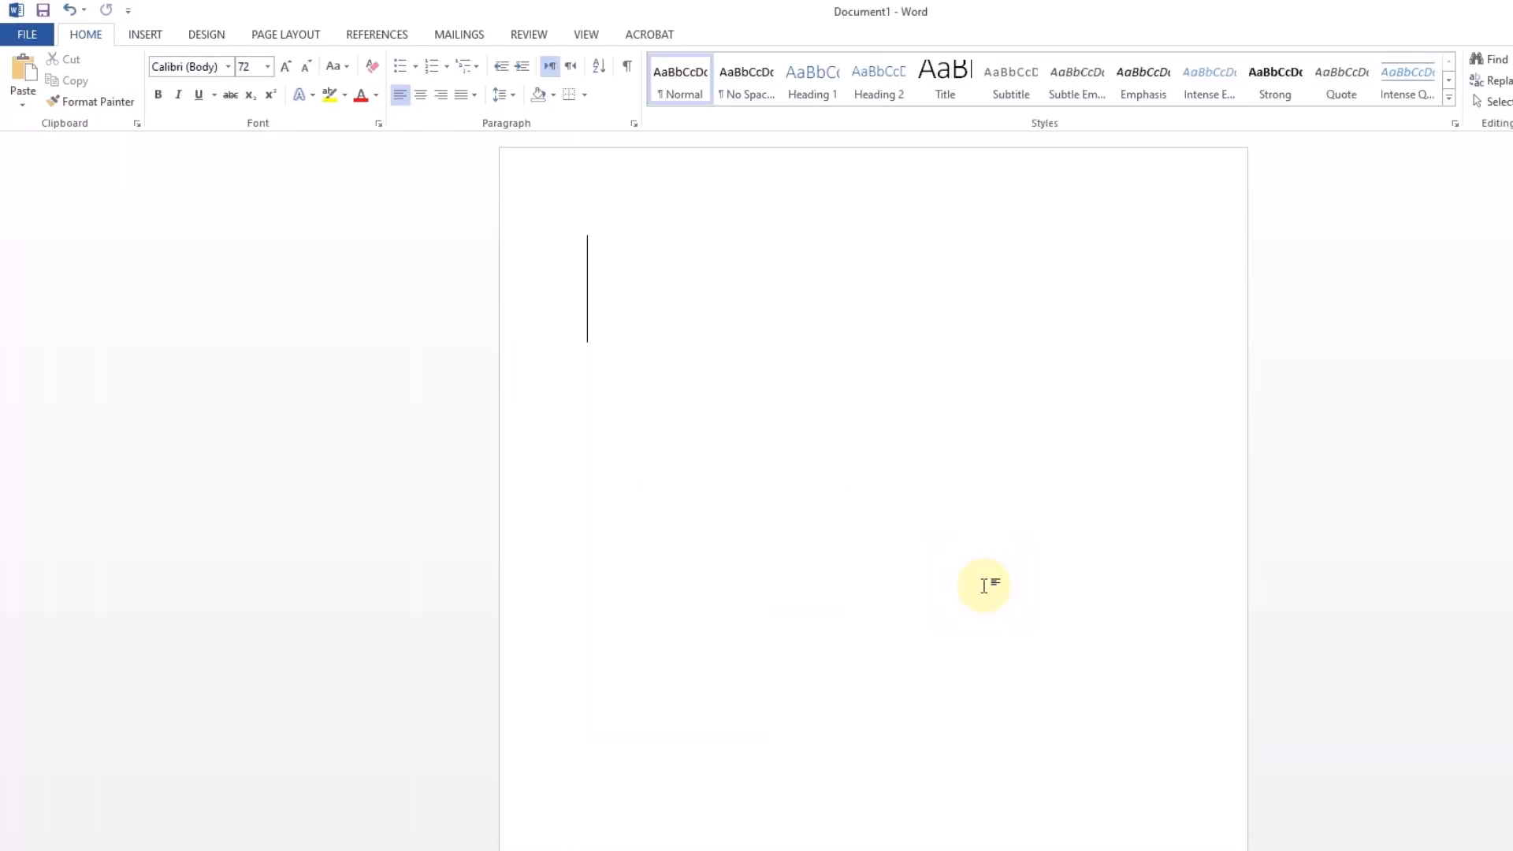
pyautogui.press('super+Right')
pyautogui.click(729, 599)
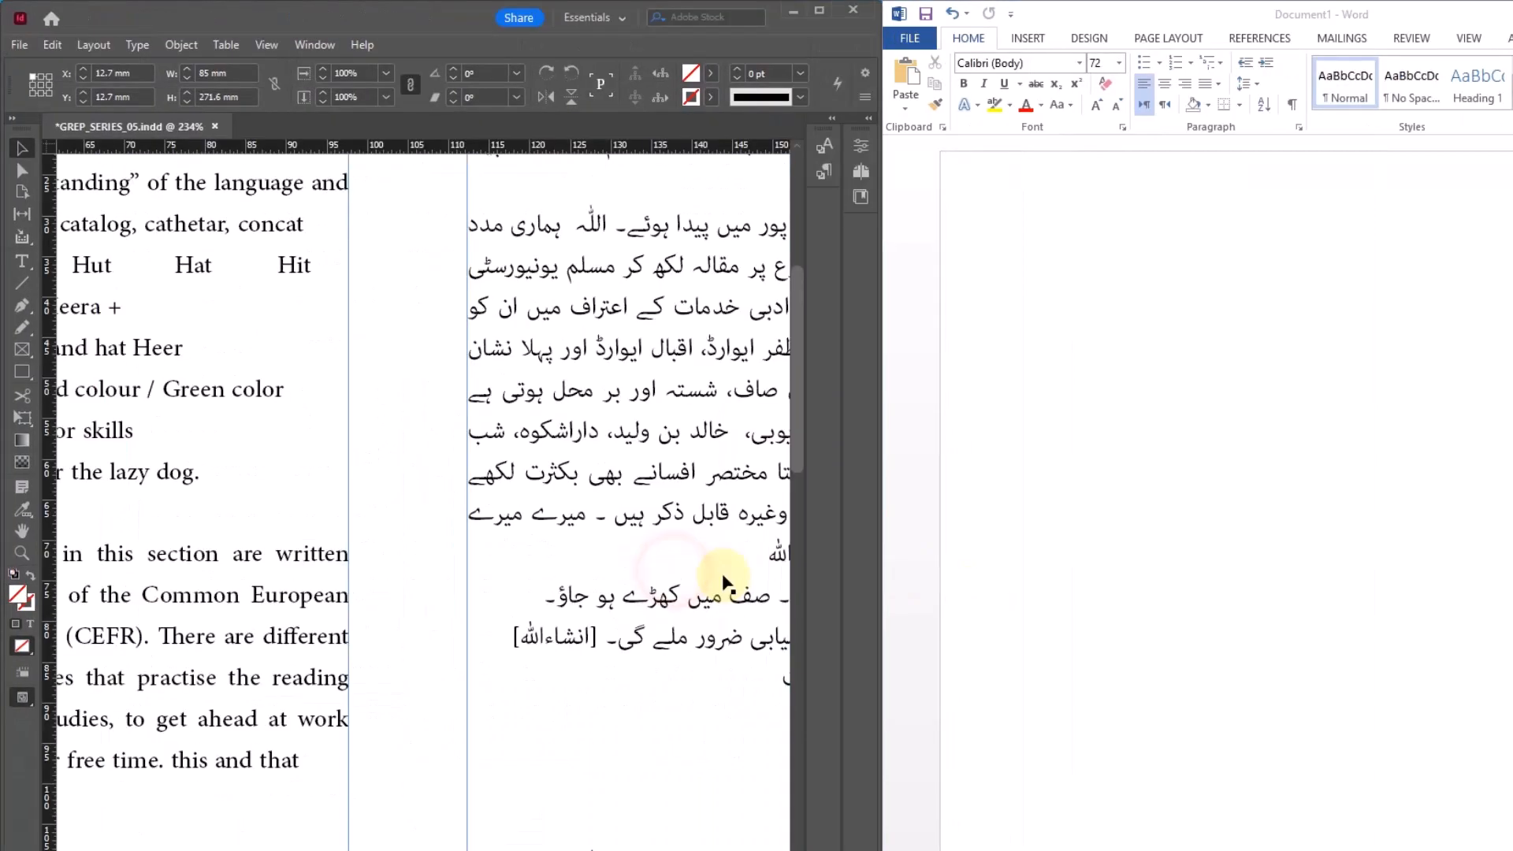
pyautogui.hscroll(-10, 424, 503)
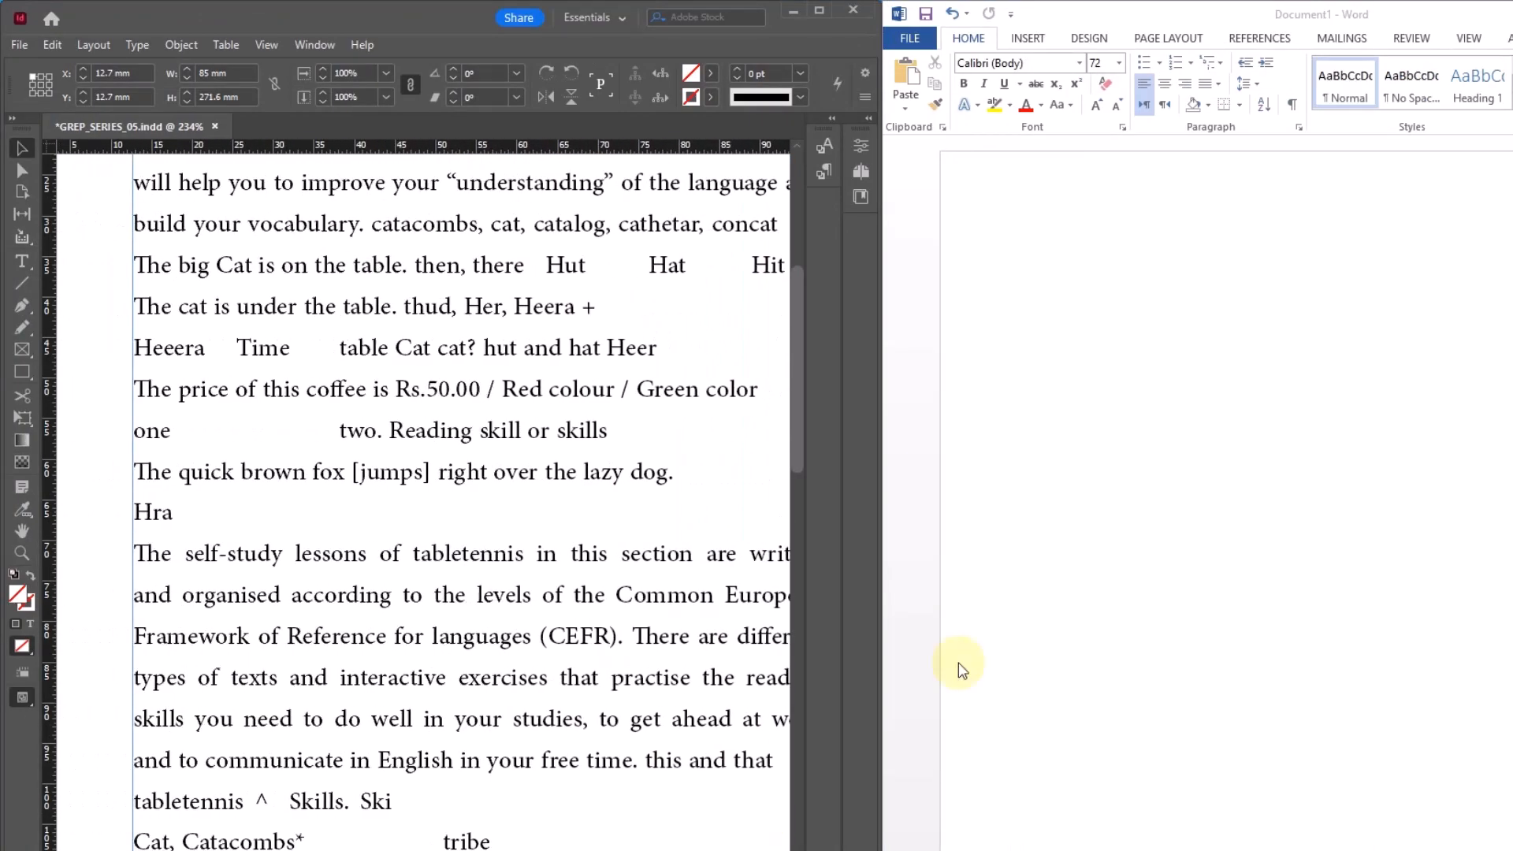
# Write "Skills" as the first line of the empty Word document
pyautogui.click(1091, 524)
pyautogui.write('Skills')
pyautogui.press('Return')
pyautogui.write('DS')
pyautogui.press('BackSpace')
pyautogui.press('BackSpace')
pyautogui.press('BackSpace')
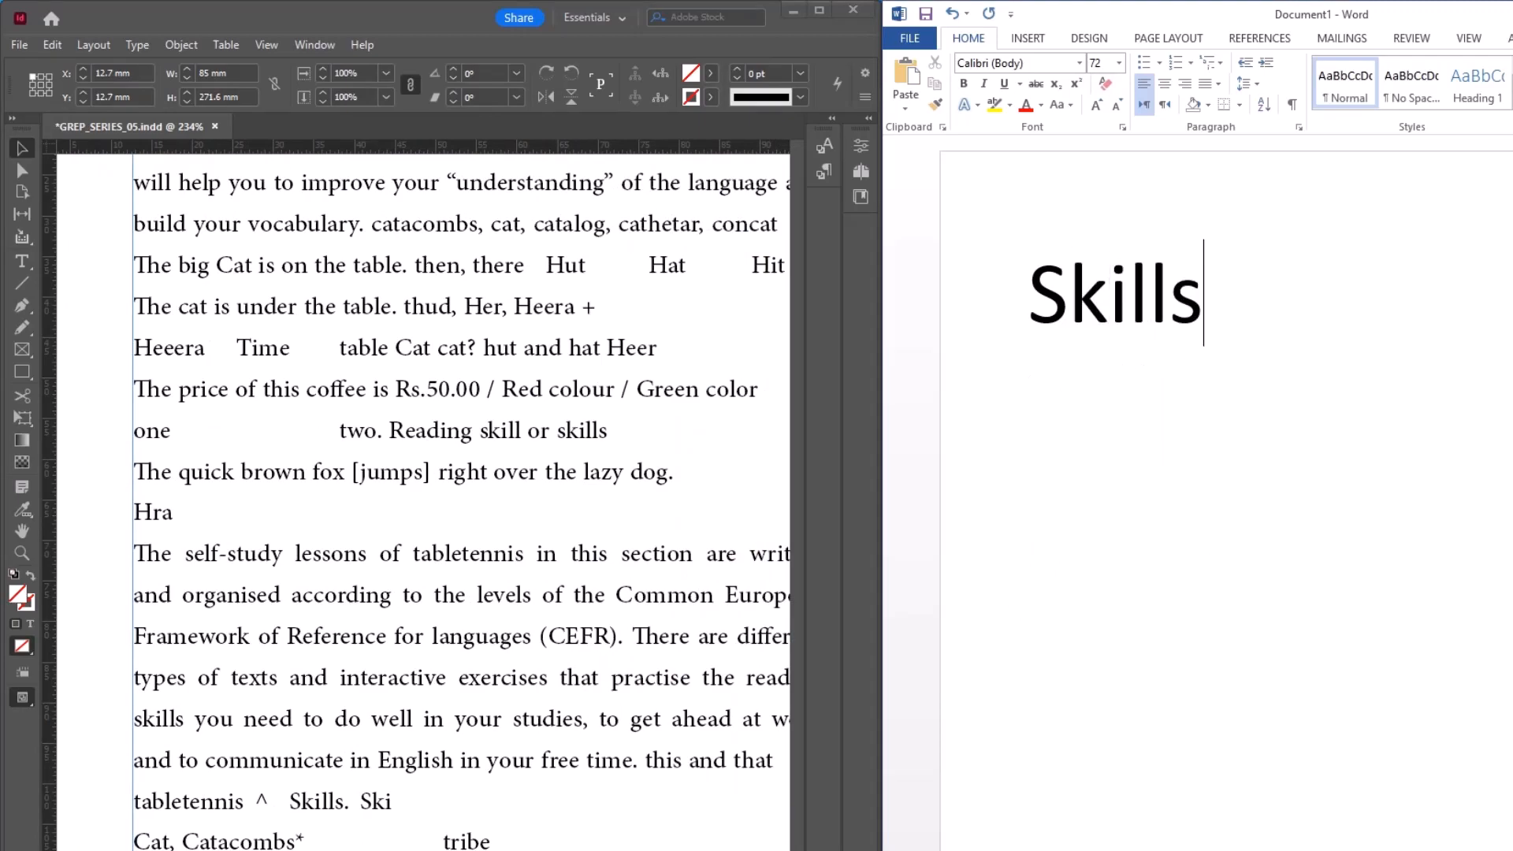
pyautogui.write('Skil')
pyautogui.press('BackSpace')
pyautogui.press('BackSpace')
pyautogui.press('BackSpace')
pyautogui.press('BackSpace')
pyautogui.write('\\')
pyautogui.press('Return')
pyautogui.press('BackSpace')
pyautogui.press('BackSpace')
# Add "skills" as the second line and "skill" as the third line in Word
pyautogui.press('Return')
pyautogui.write('s')
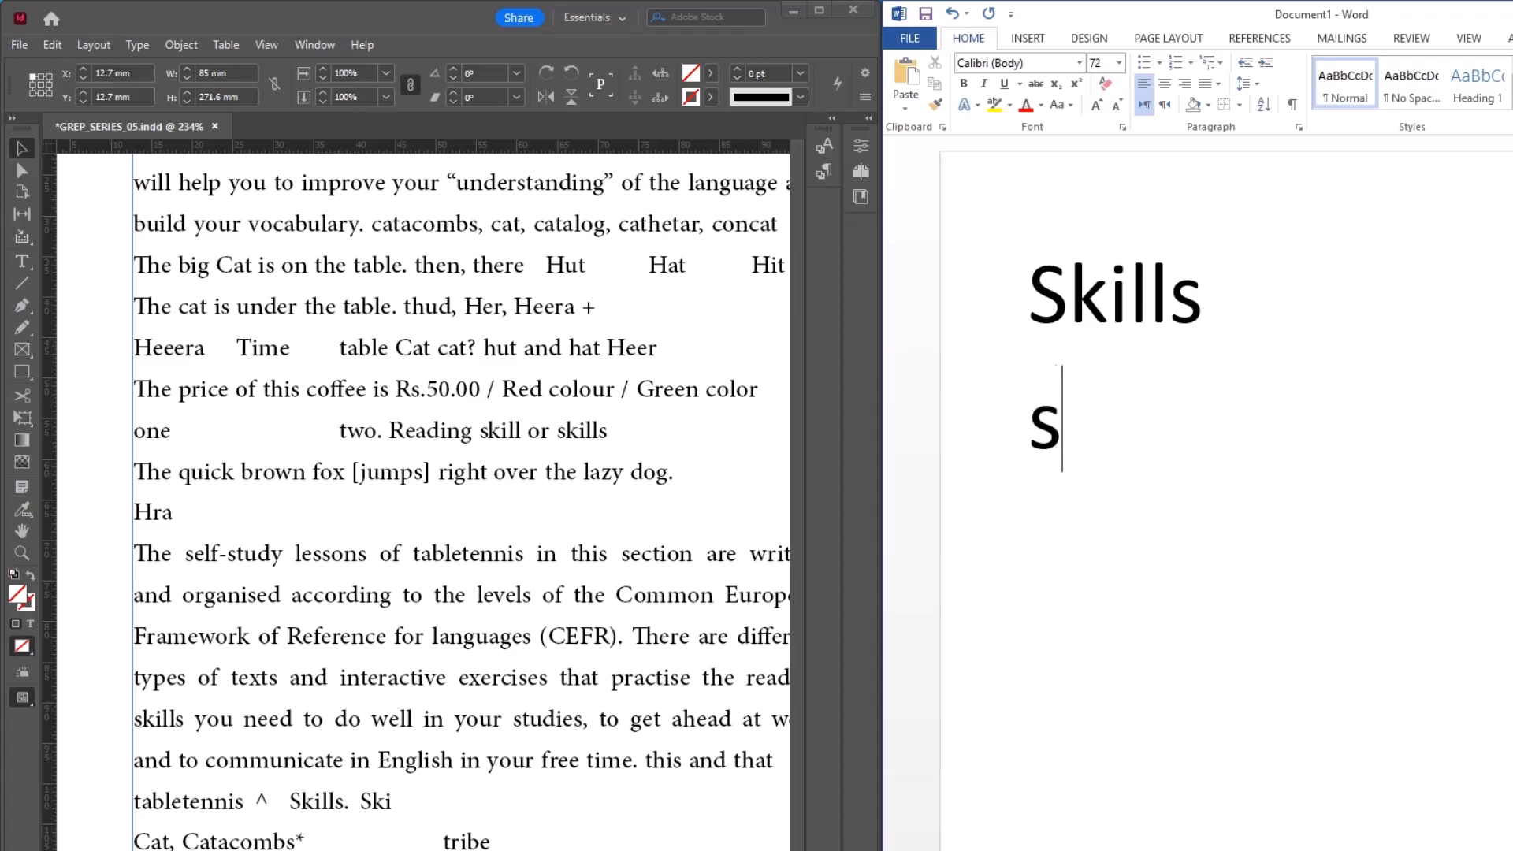
pyautogui.write('kill')
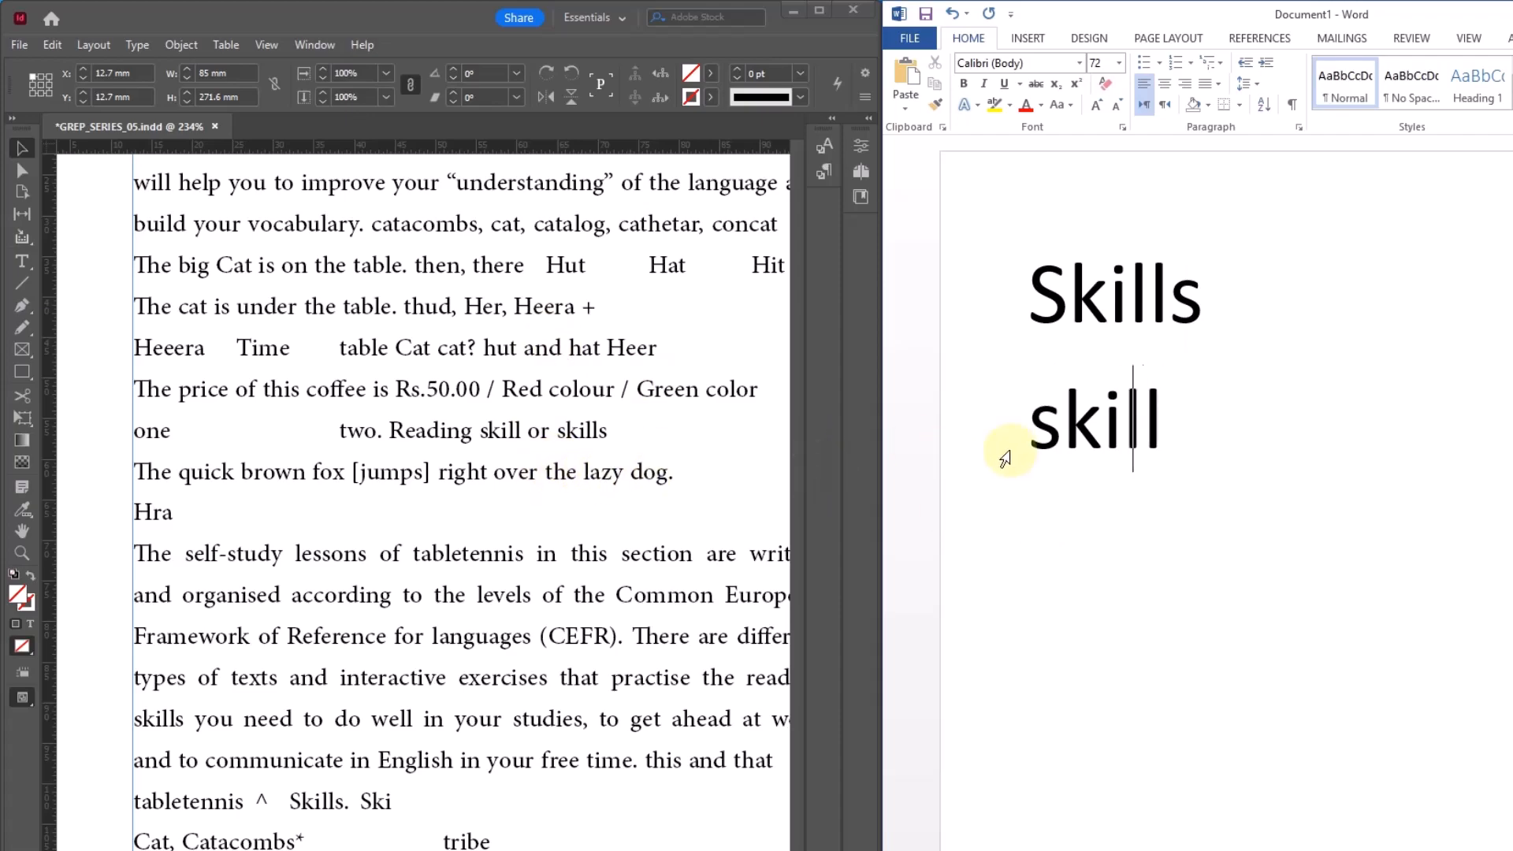
pyautogui.press('Home')
pyautogui.press('Return')
pyautogui.write('skills')
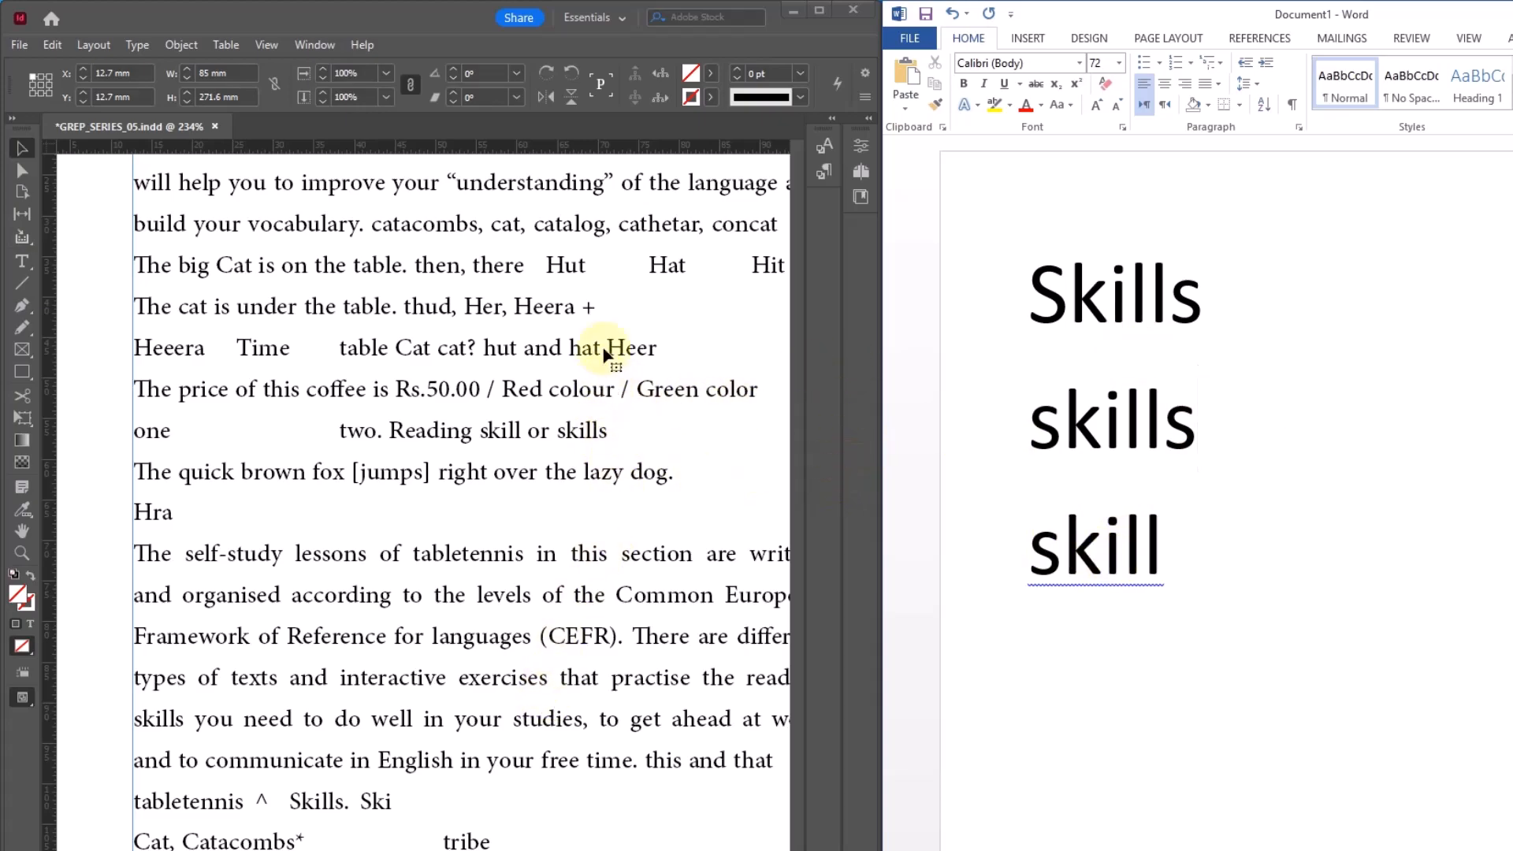
# Maximize InDesign, open Find/Change, set the GREP search pattern to "skills?" and move the dialog aside from the English text
pyautogui.click(820, 10)
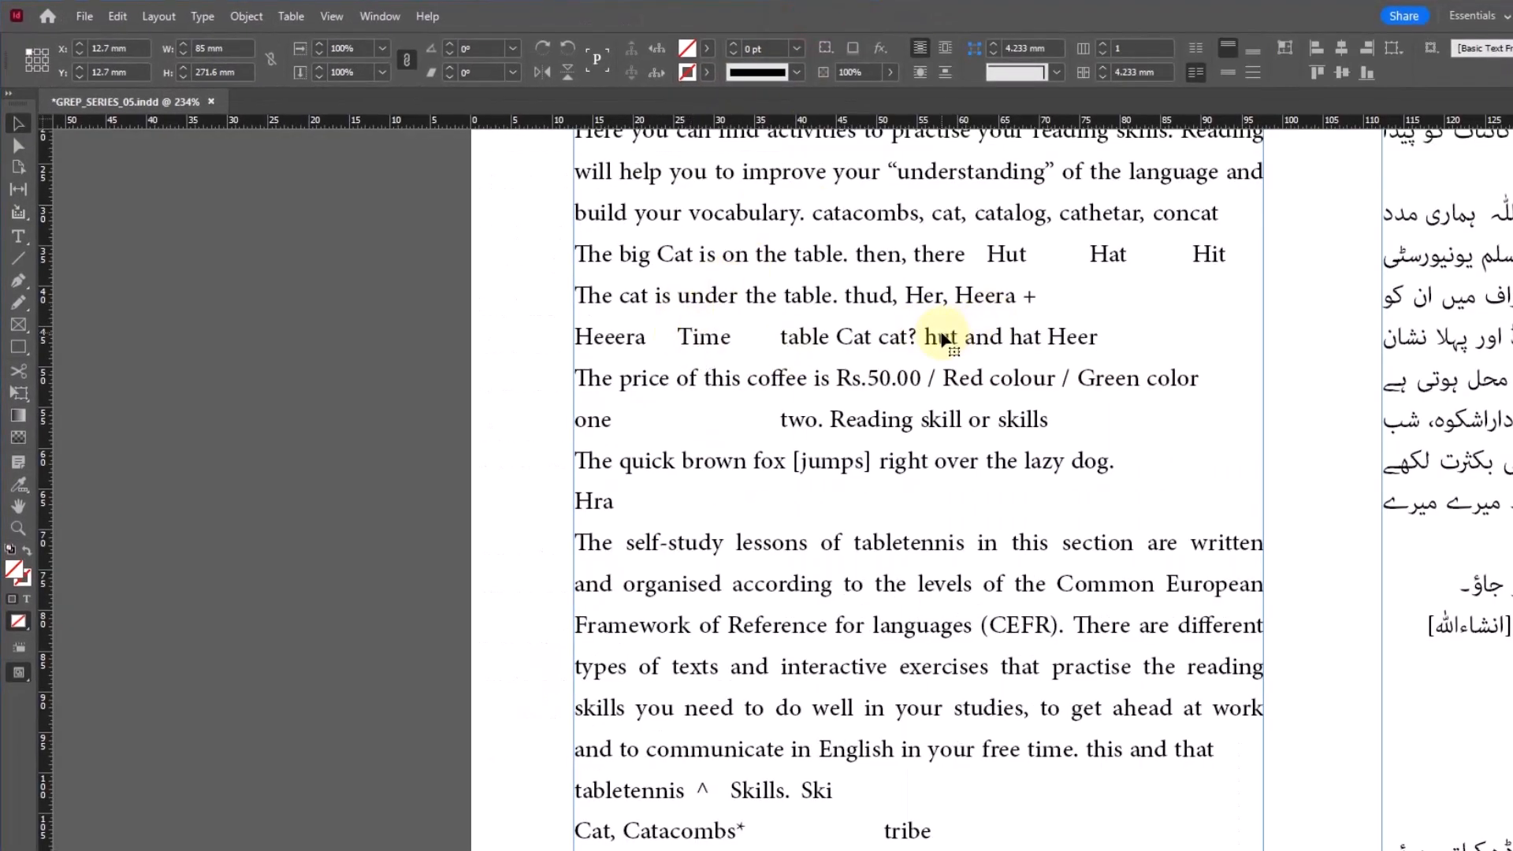
pyautogui.hotkey('ctrl', 'f')
pyautogui.press('BackSpace')
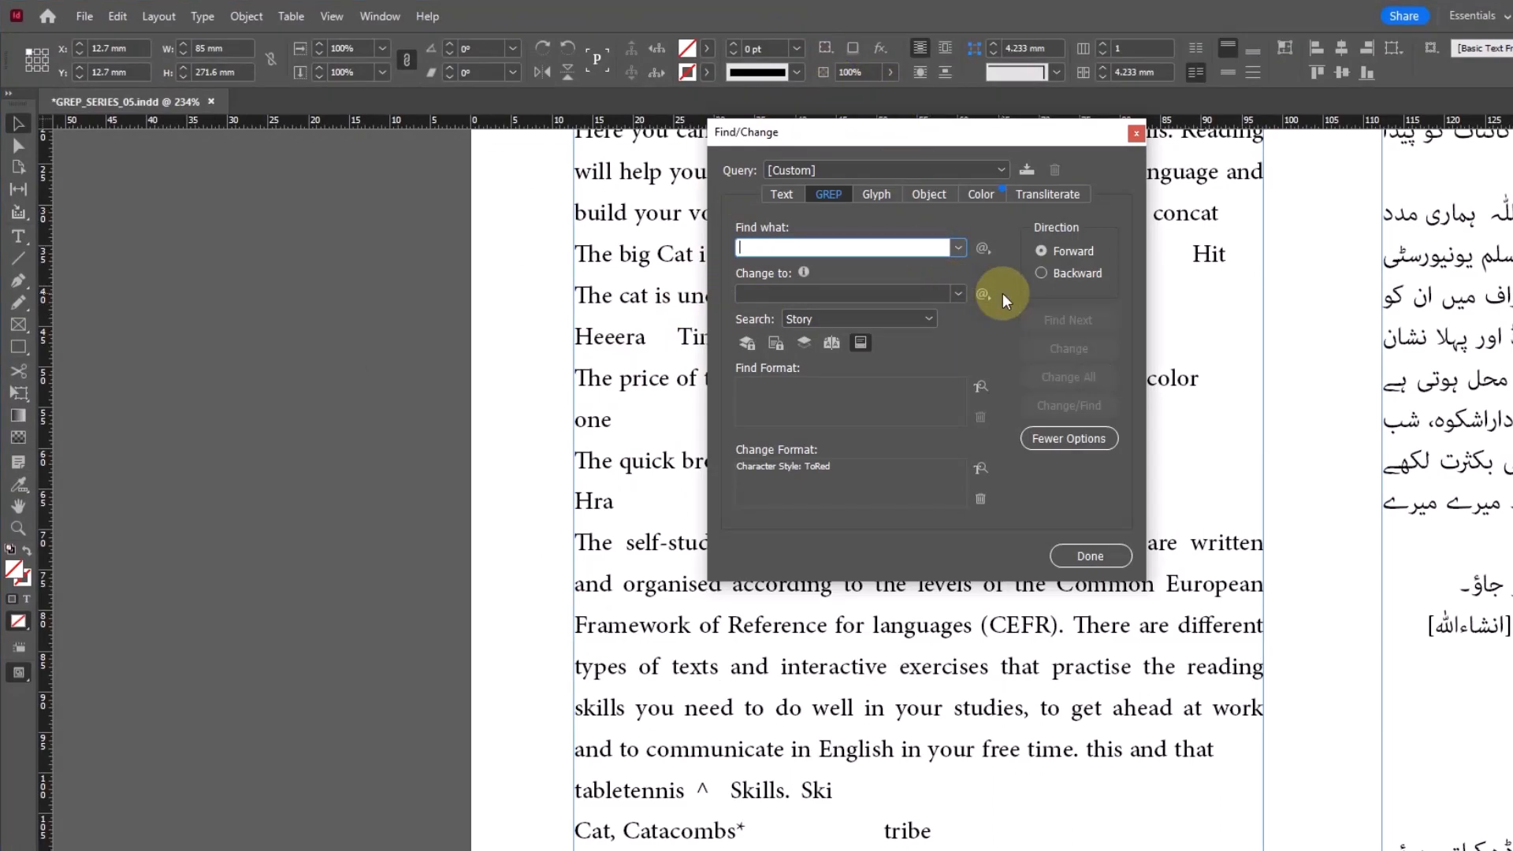
pyautogui.write('sk')
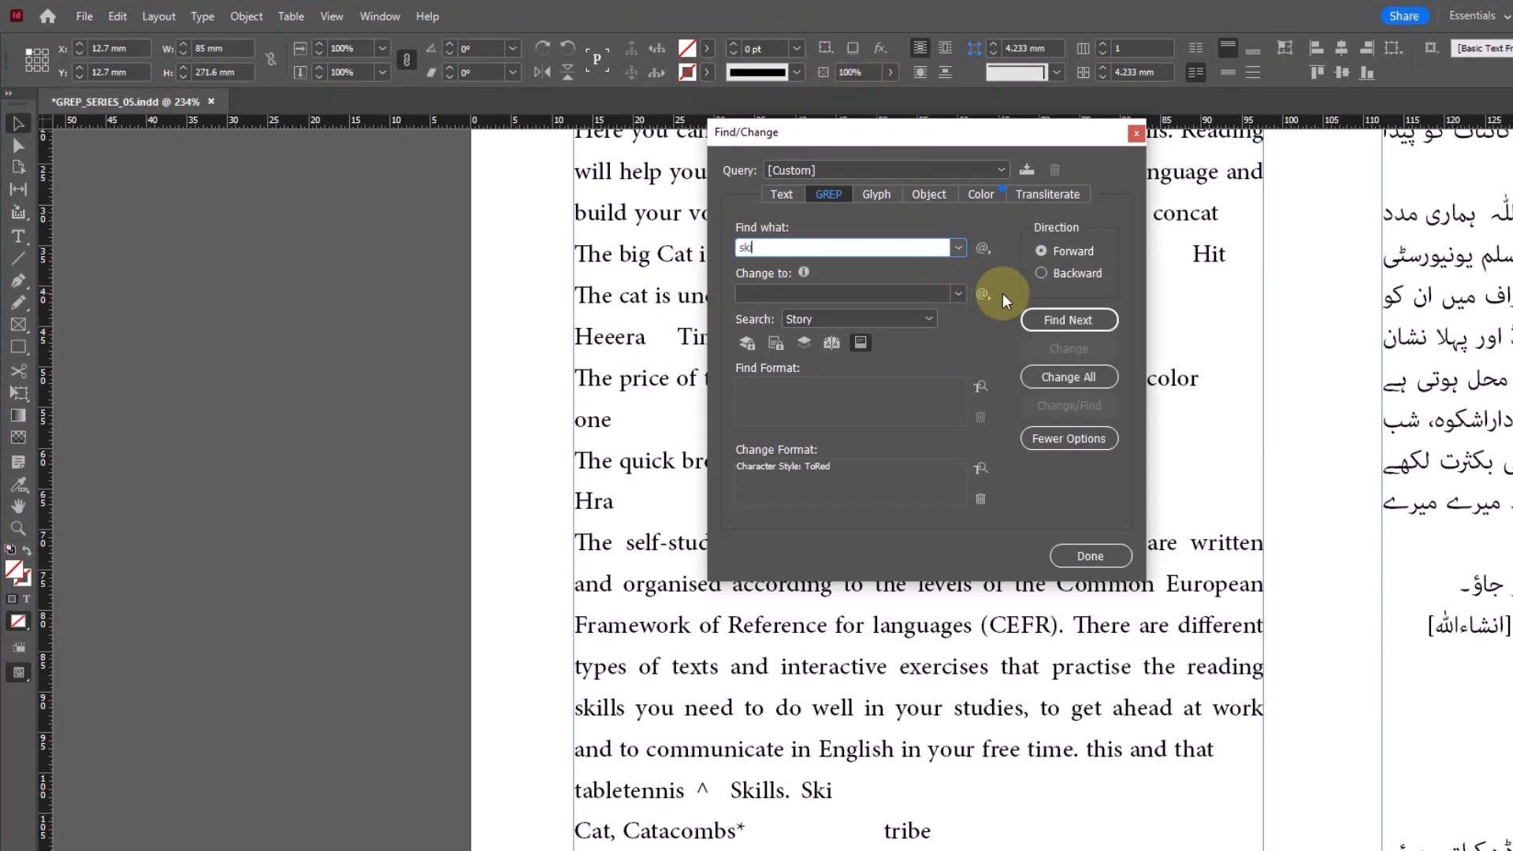
pyautogui.write('ills')
pyautogui.moveTo(1240, 169); pyautogui.dragTo(616, 185)
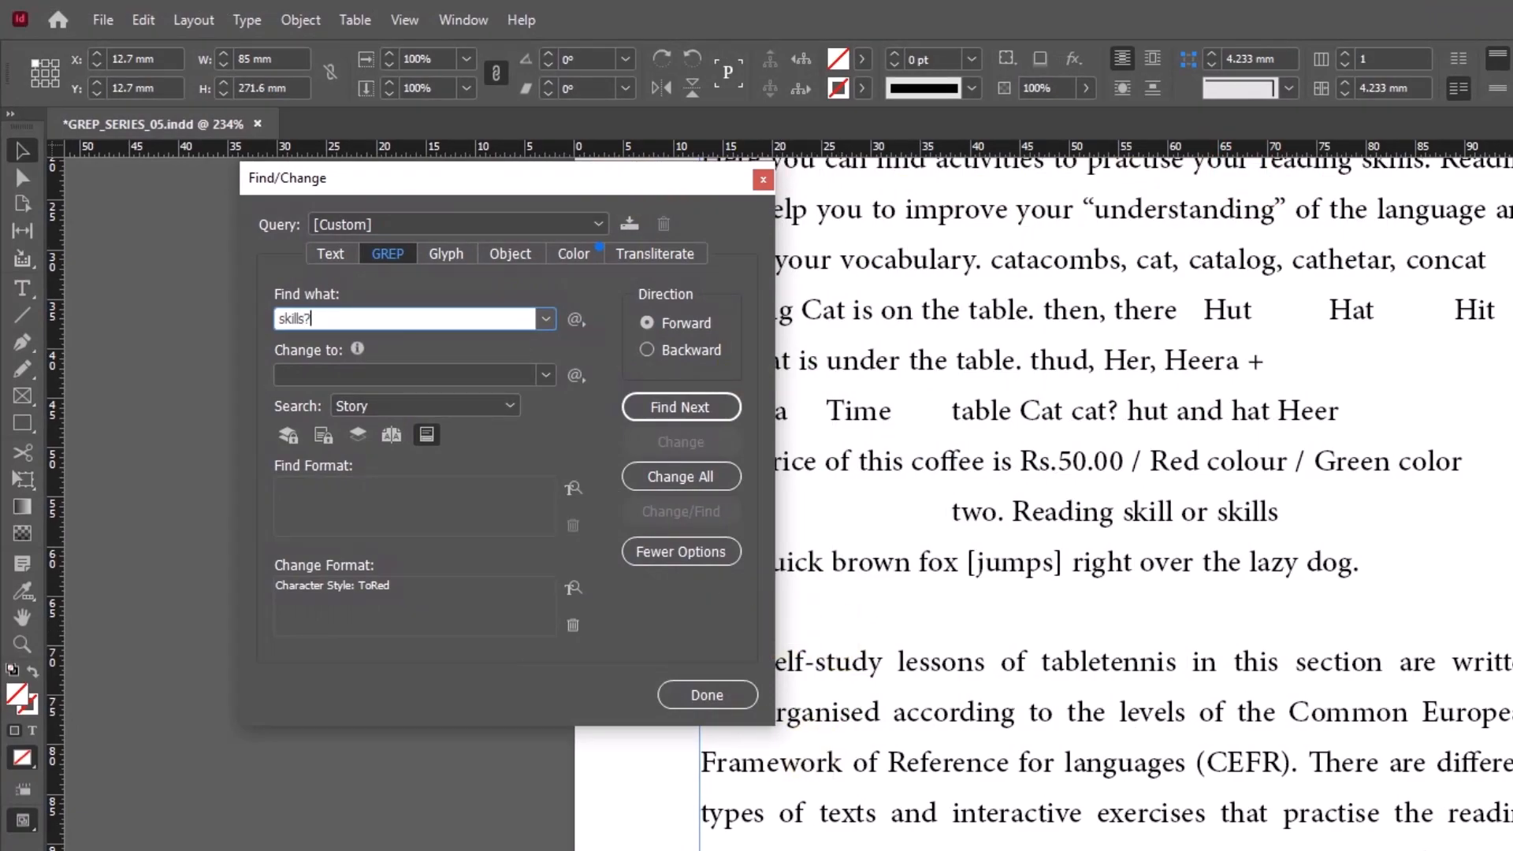
# Switch to Word and append "?" to the second line, keeping its first letter lowercase as "skills?"
pyautogui.hotkey('alt', 'Tab')
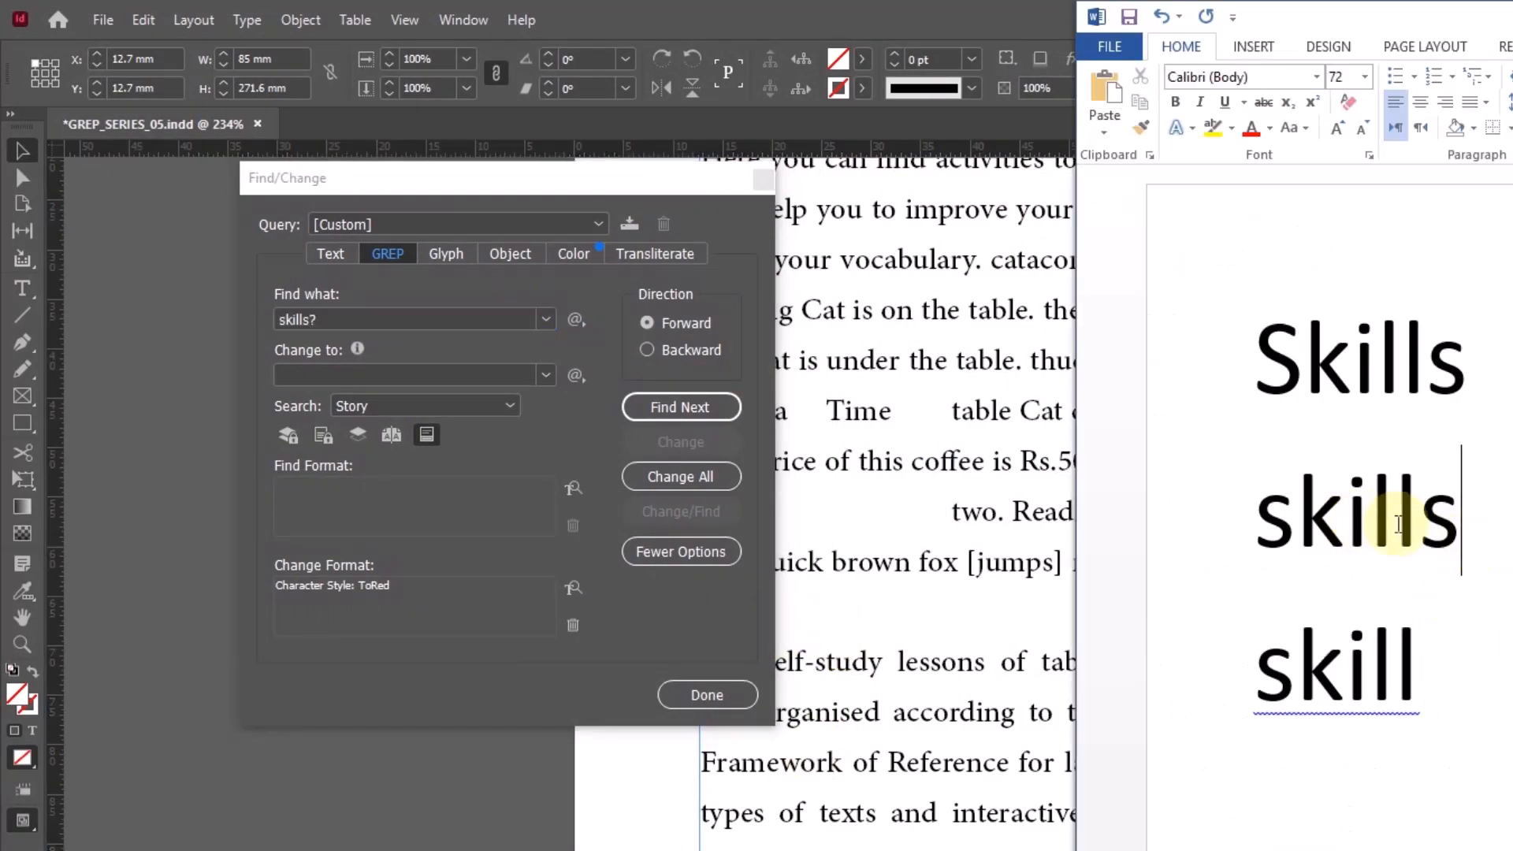
pyautogui.write('?')
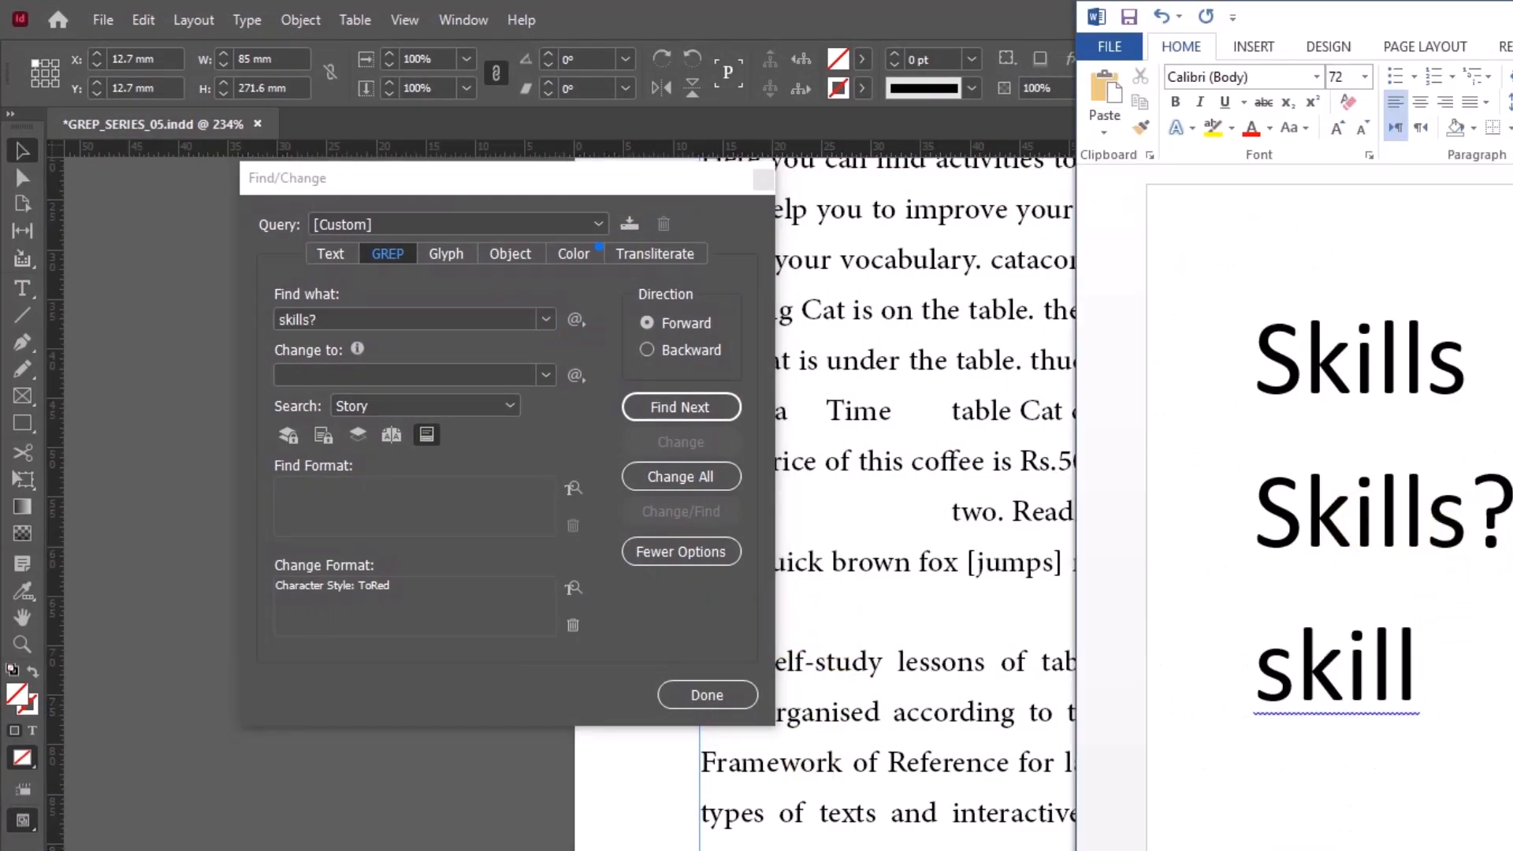
pyautogui.press('Left')
pyautogui.press('Left')
pyautogui.press('Left')
pyautogui.hotkey('shift', 'Right')
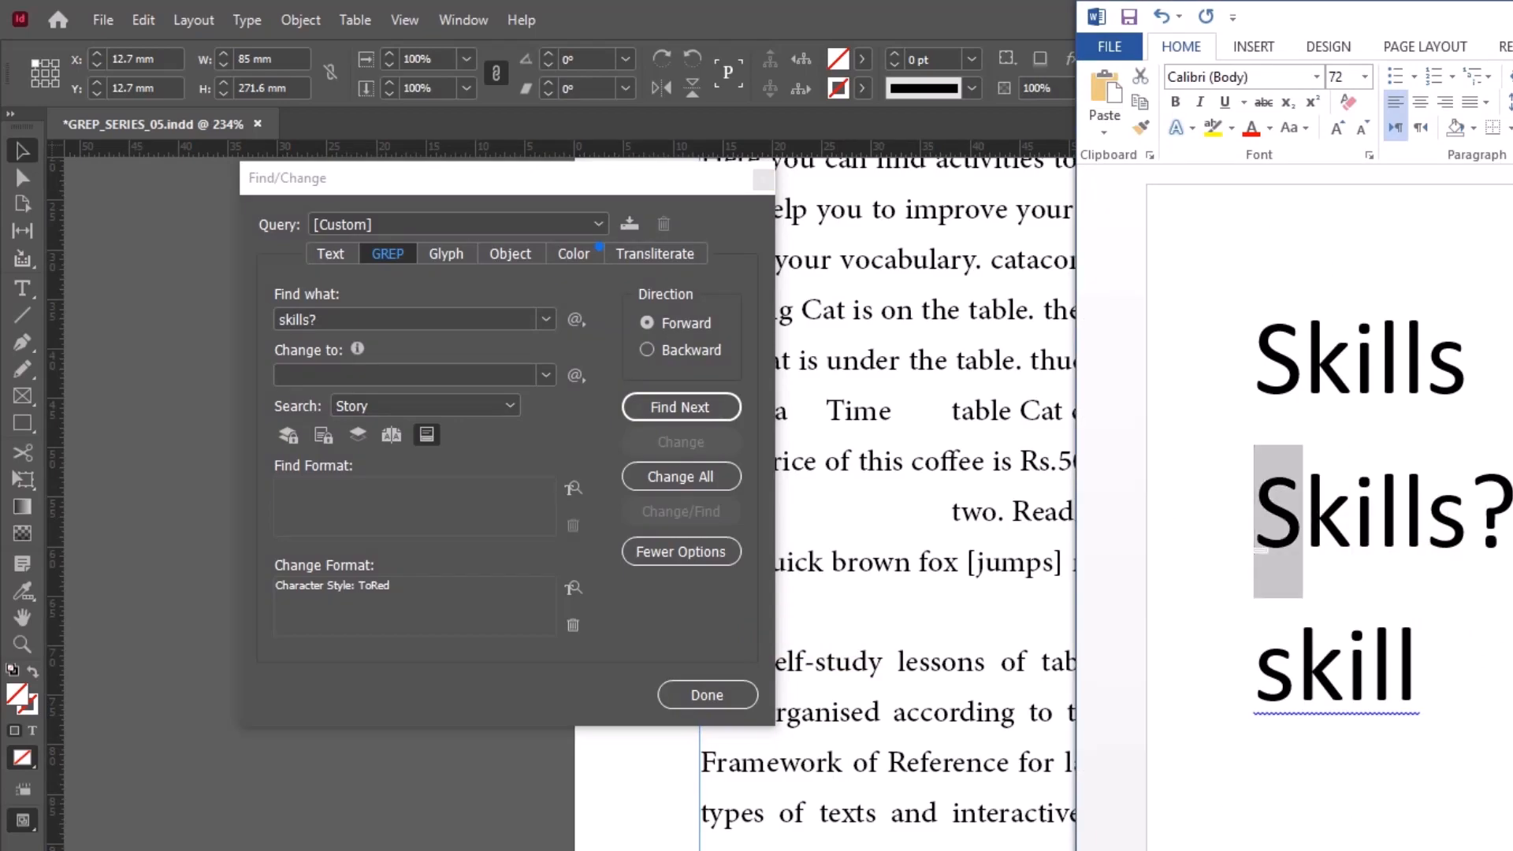
pyautogui.write('s')
pyautogui.press('Down')
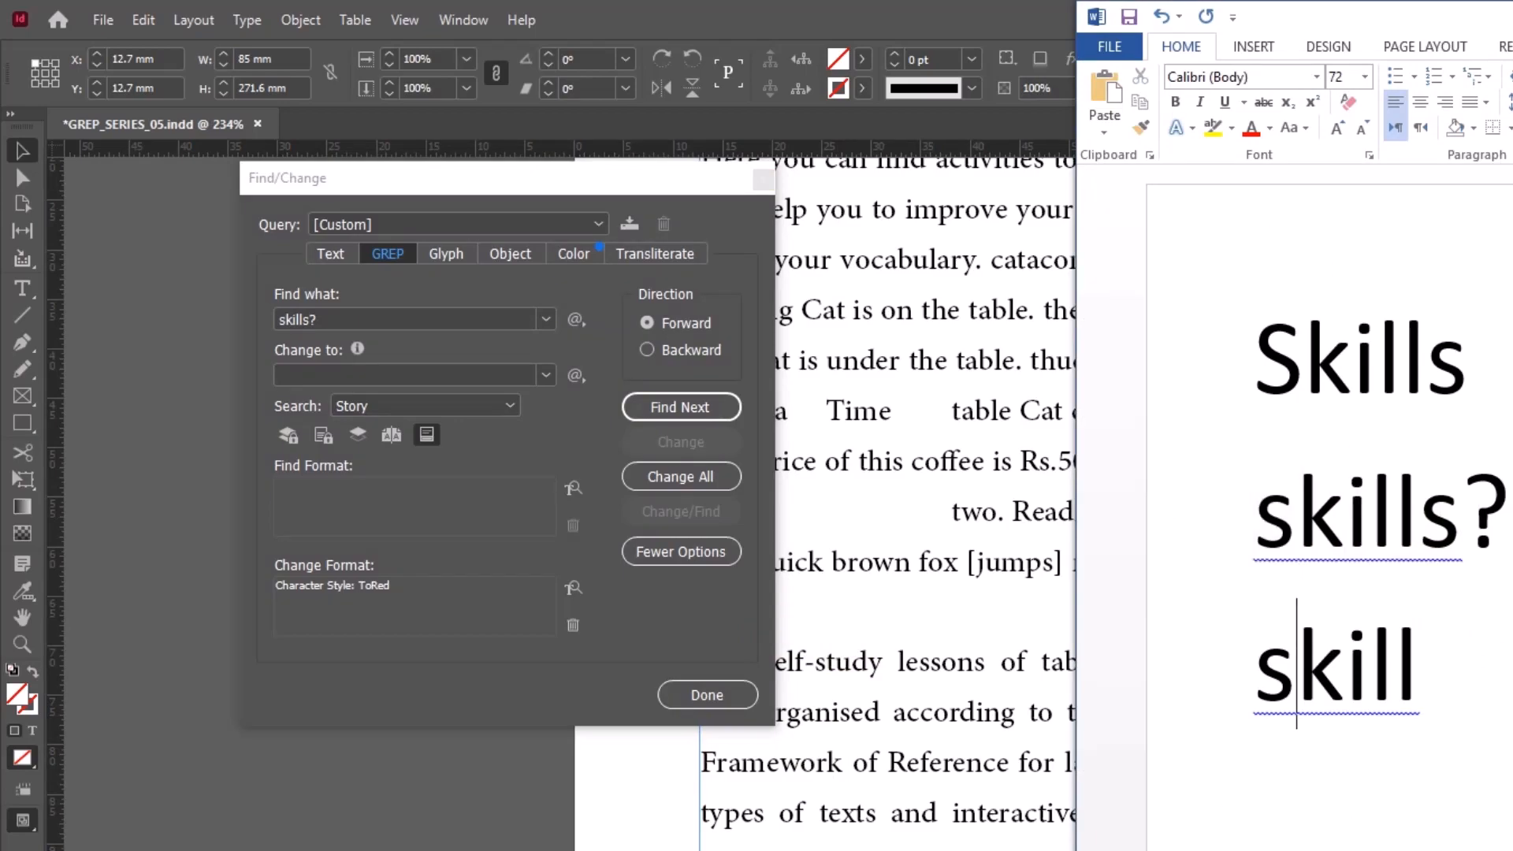
# Highlight "skill", the optional "s" and the whole word "skills" in the second line to illustrate both possible matches
pyautogui.moveTo(1419, 512); pyautogui.dragTo(1243, 525)
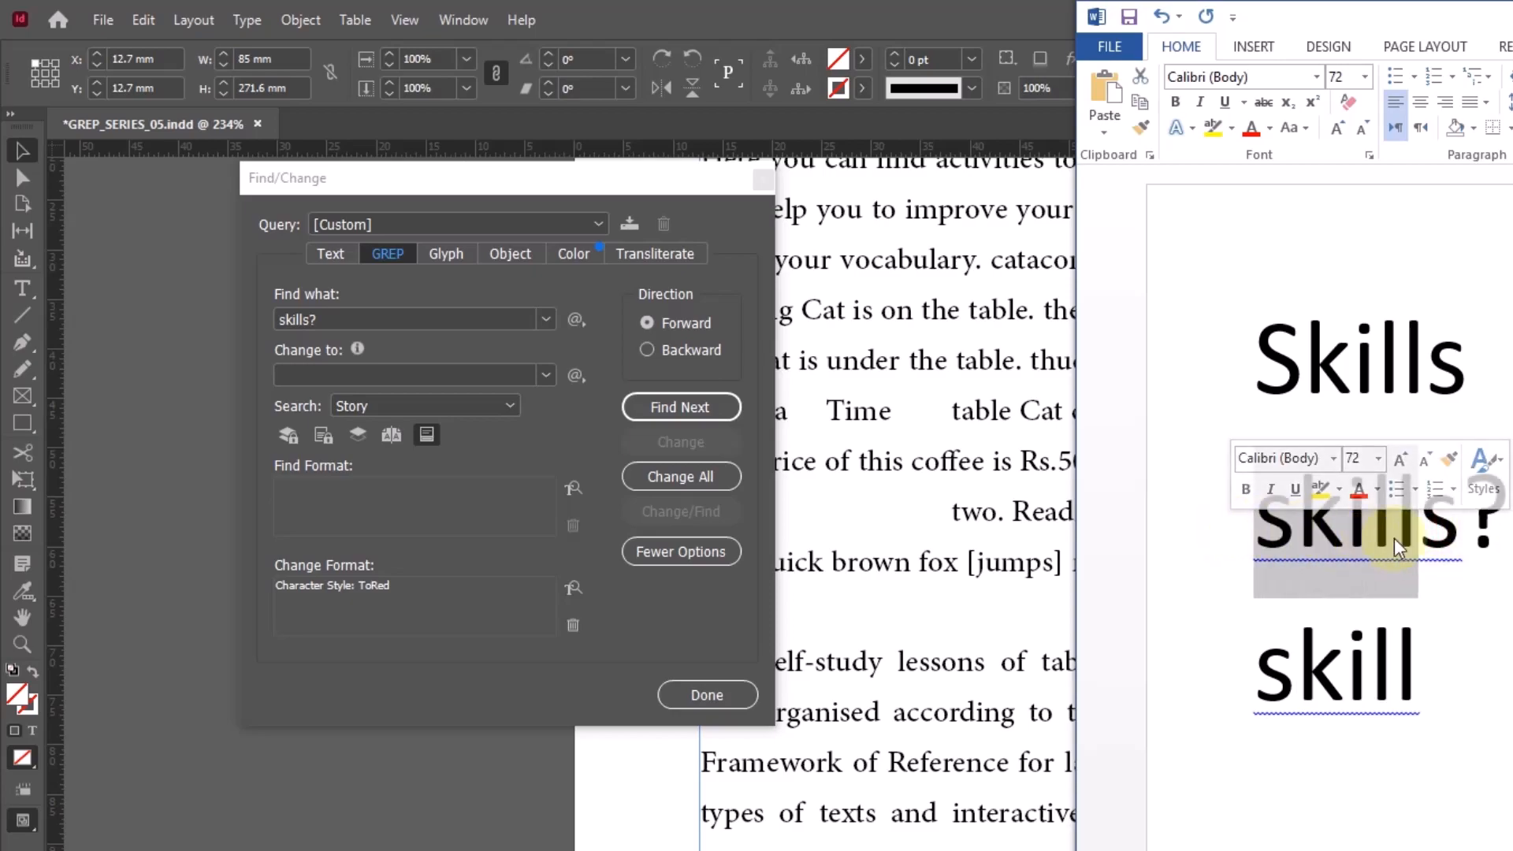
pyautogui.moveTo(1460, 535); pyautogui.dragTo(1432, 536)
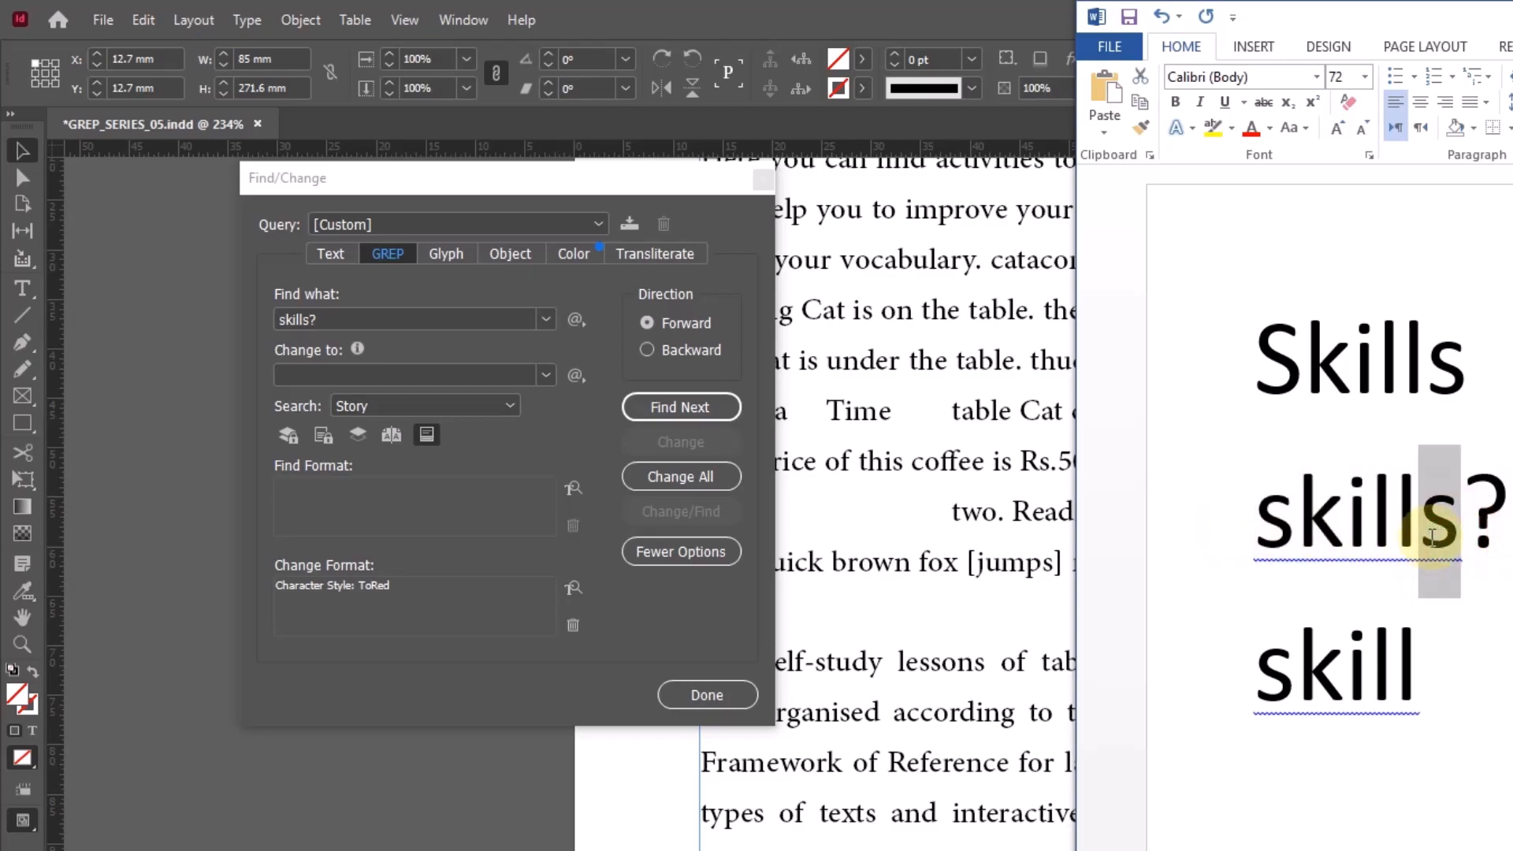
pyautogui.click(1444, 527)
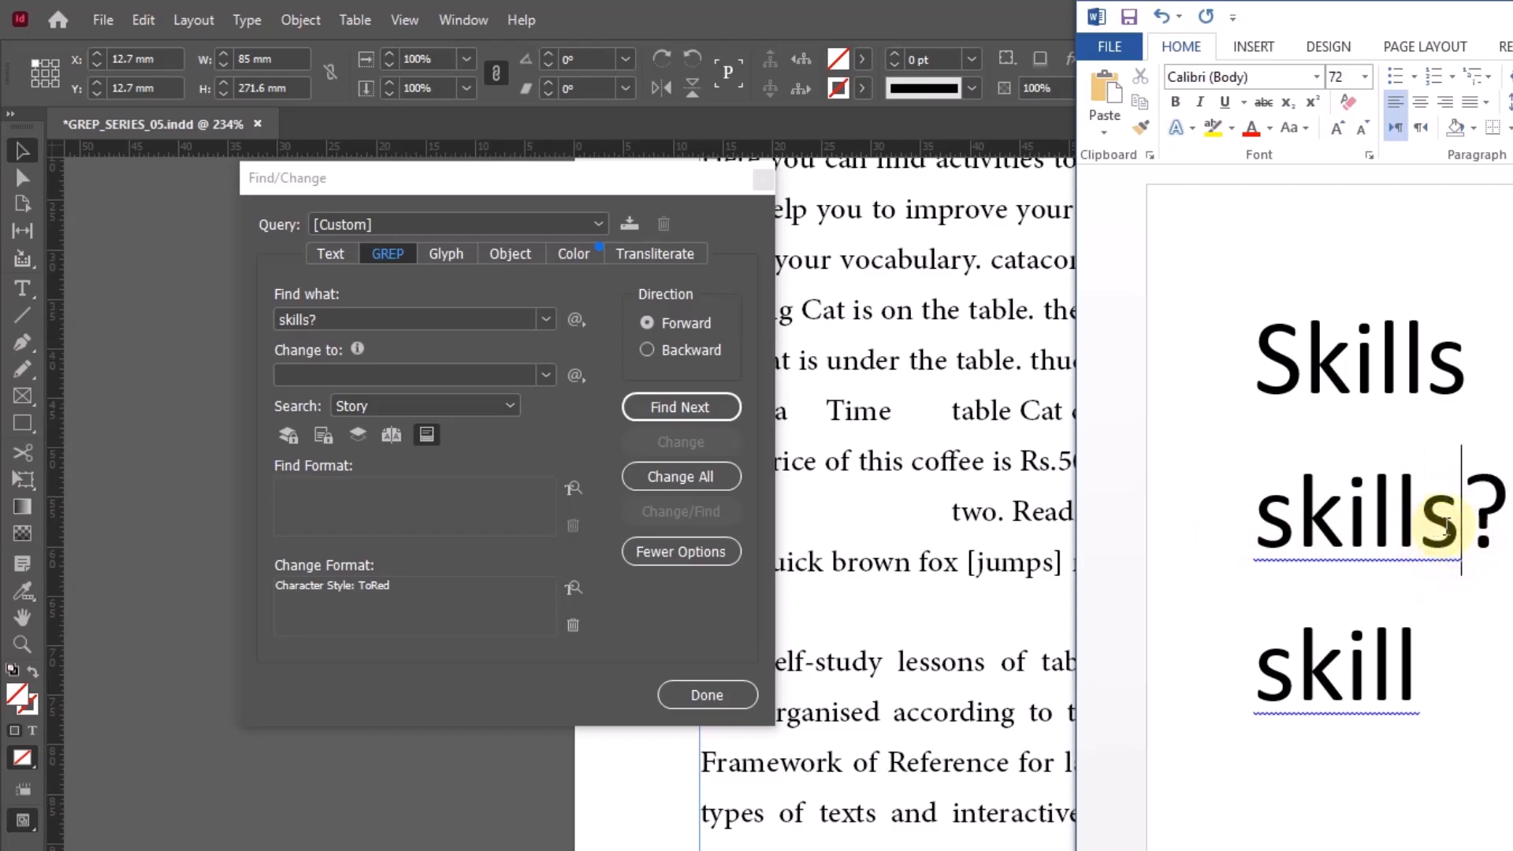
pyautogui.moveTo(1418, 530); pyautogui.dragTo(1255, 534)
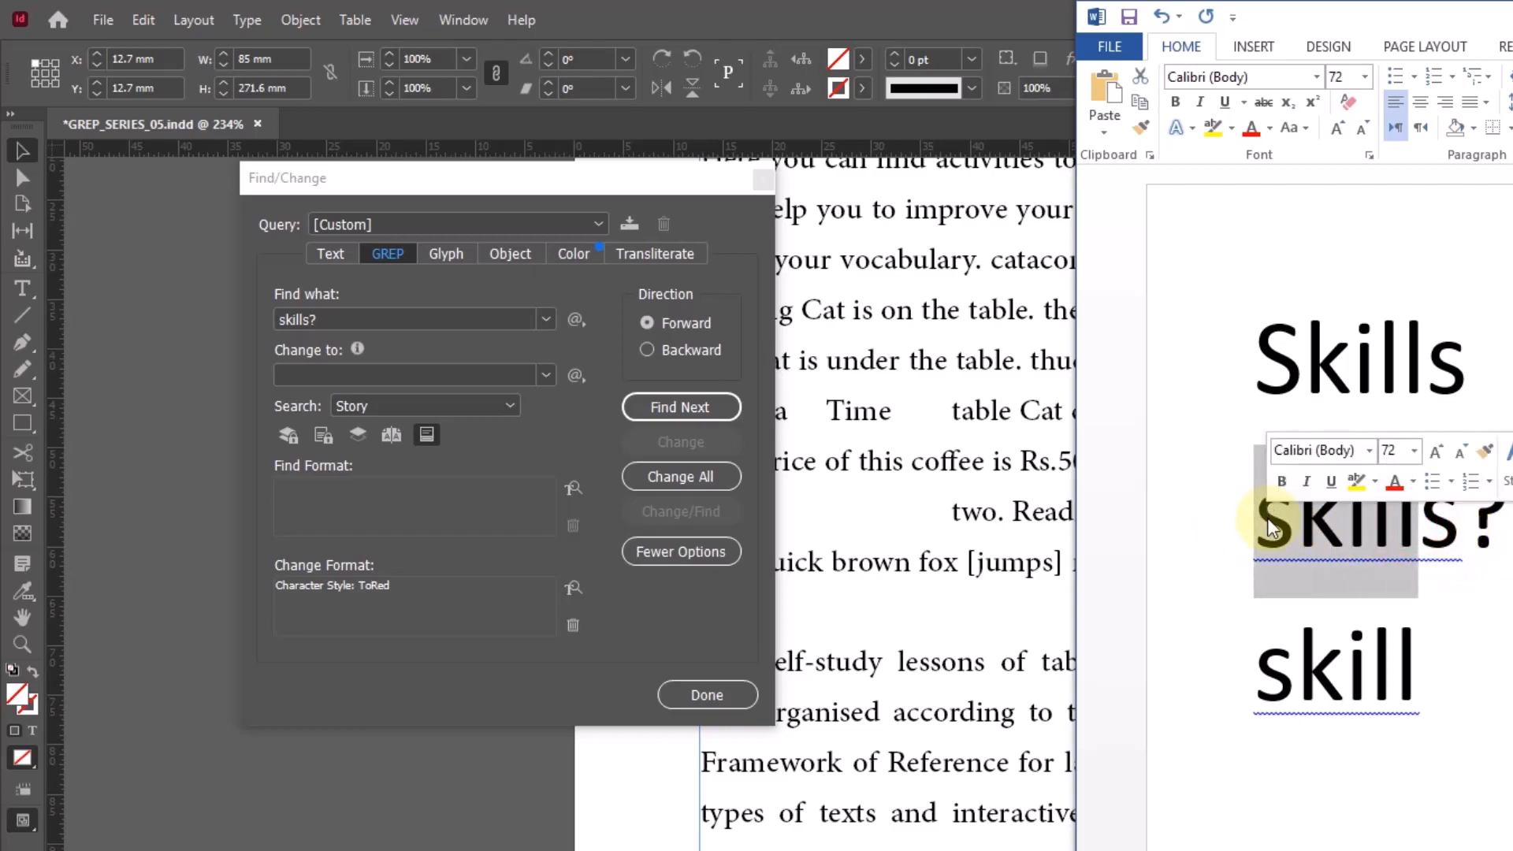
pyautogui.moveTo(1461, 531); pyautogui.dragTo(1258, 517)
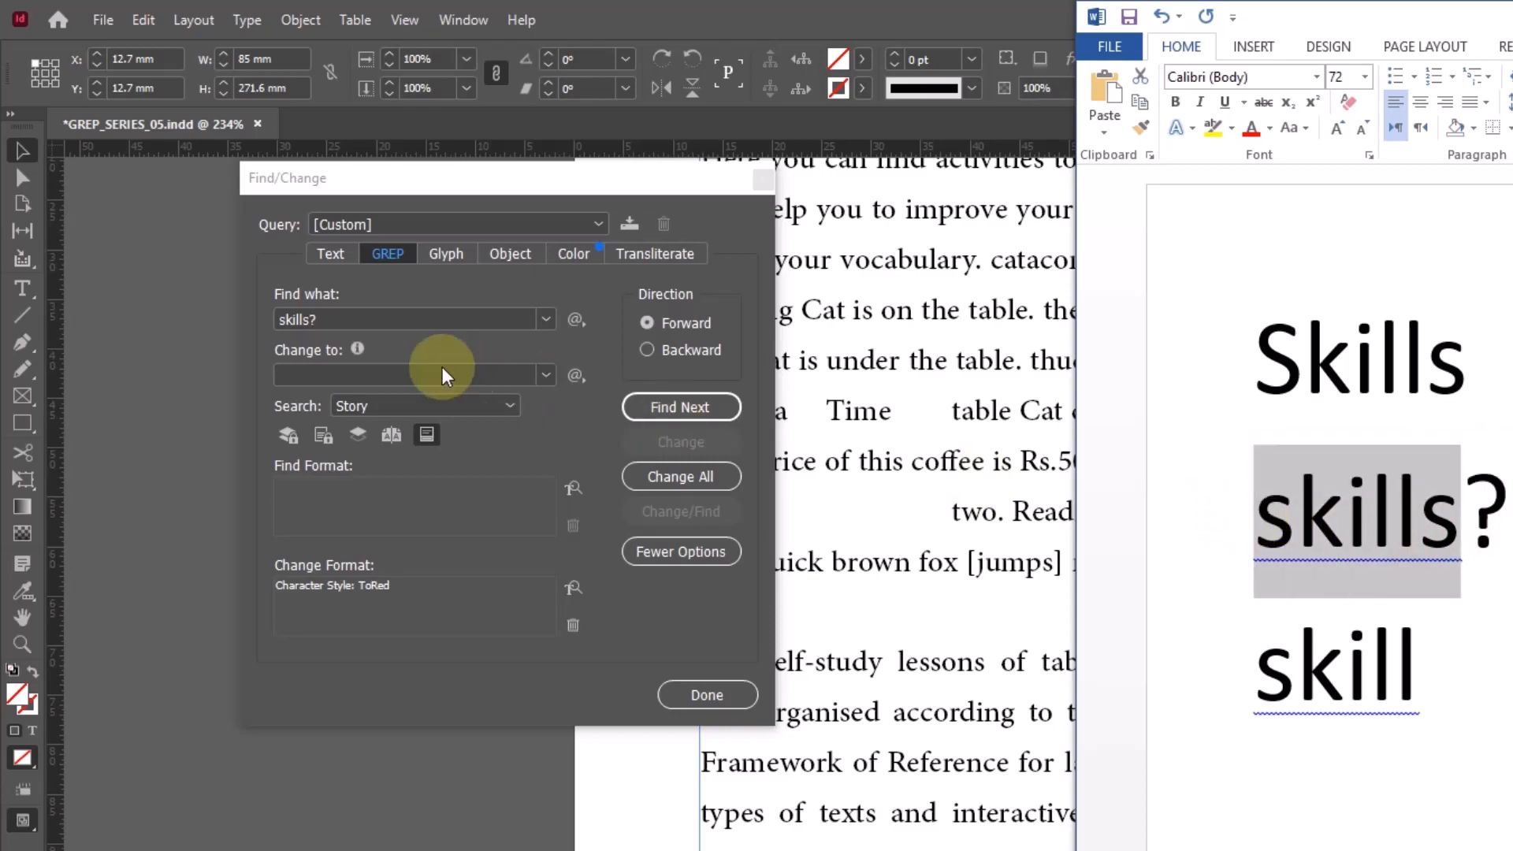
# Return to InDesign and step through the matches of "skills?" in the English story
pyautogui.click(956, 20)
pyautogui.click(698, 401)
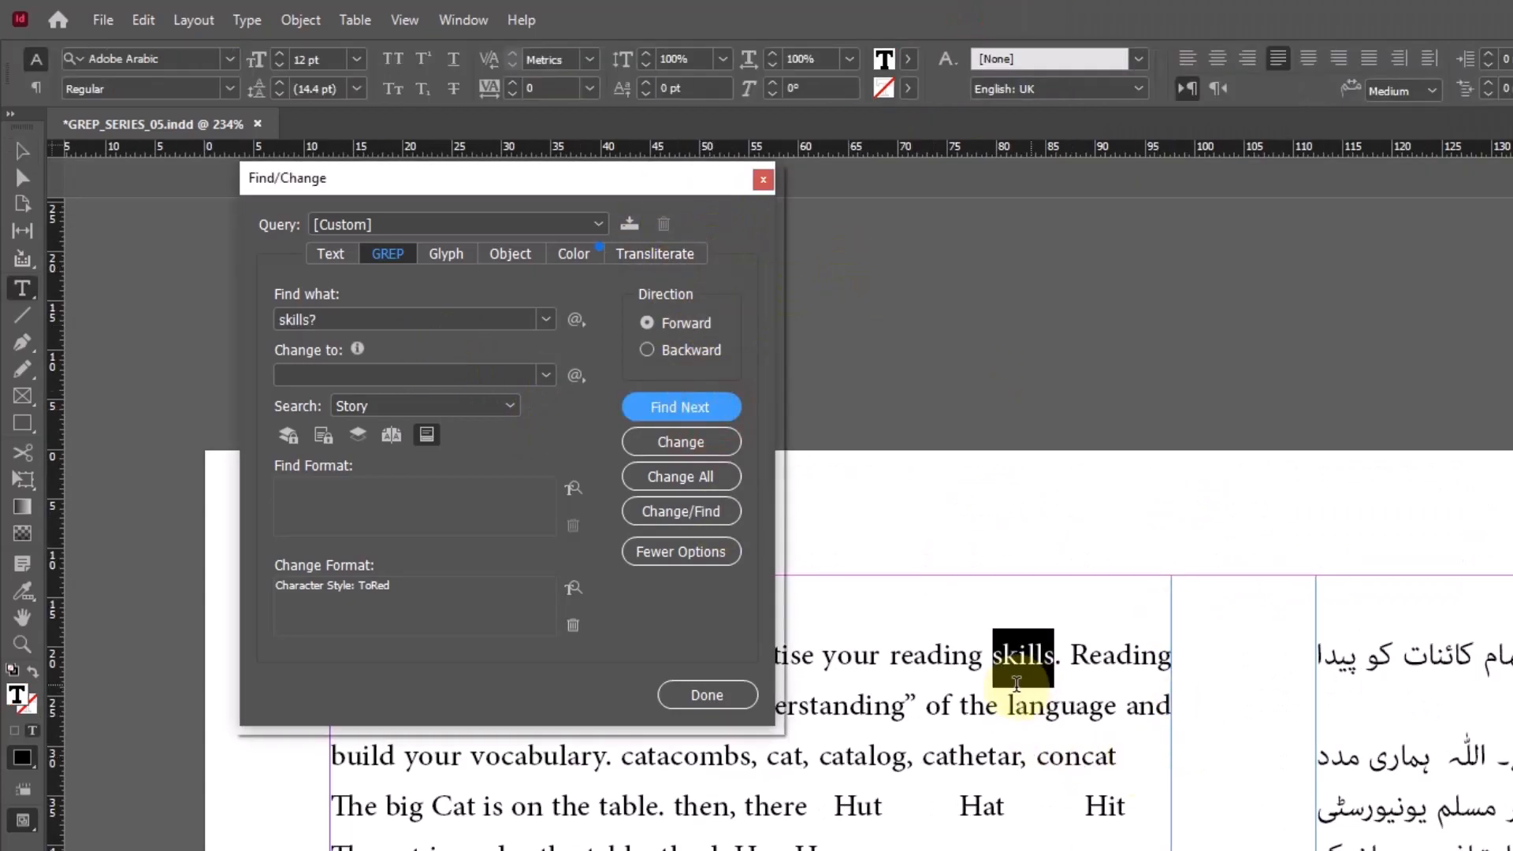
pyautogui.click(681, 410)
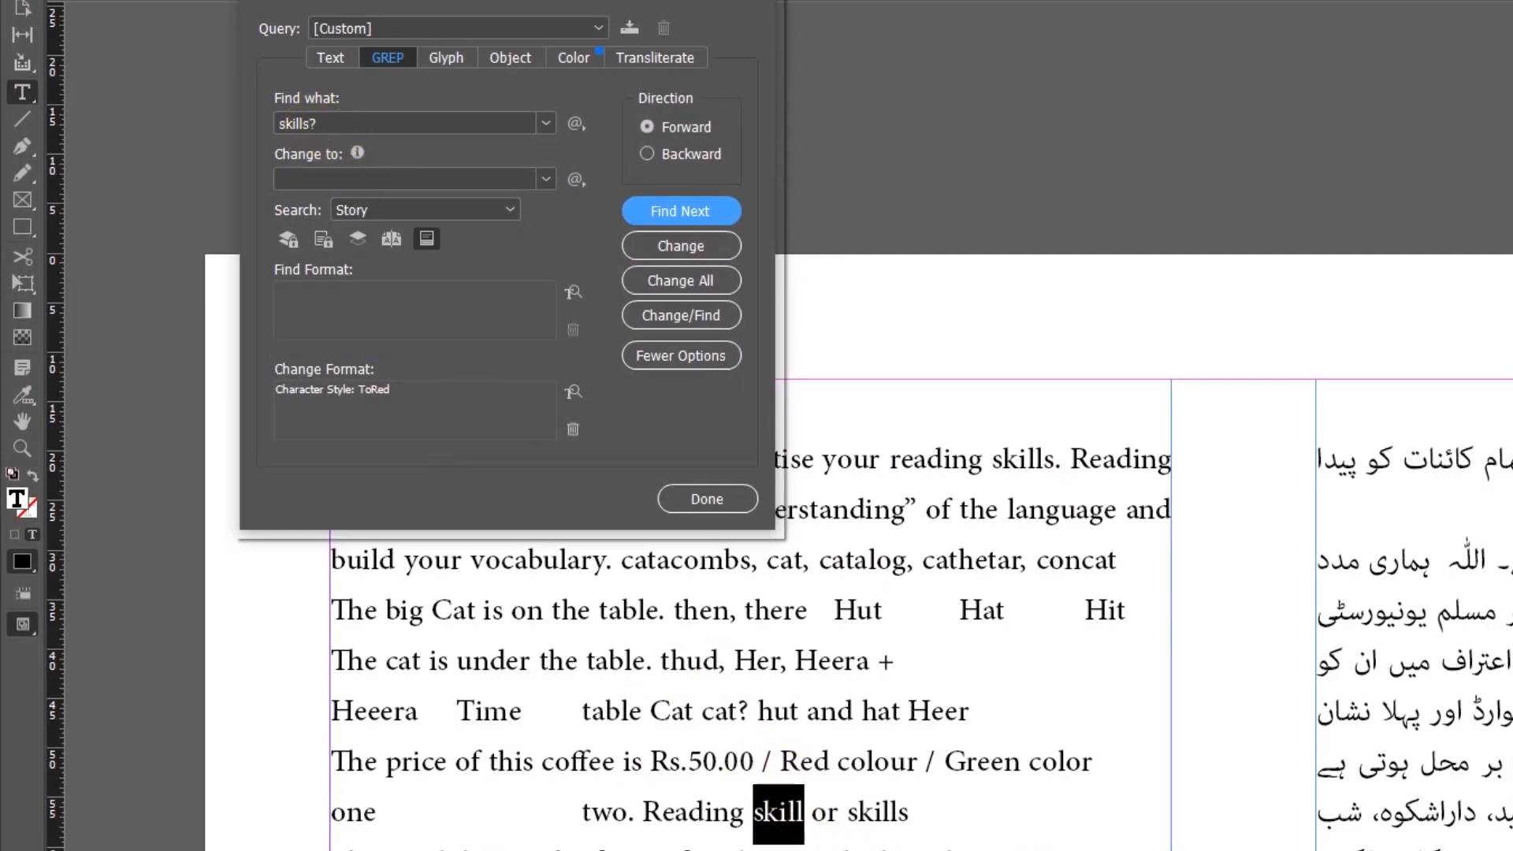
pyautogui.click(668, 213)
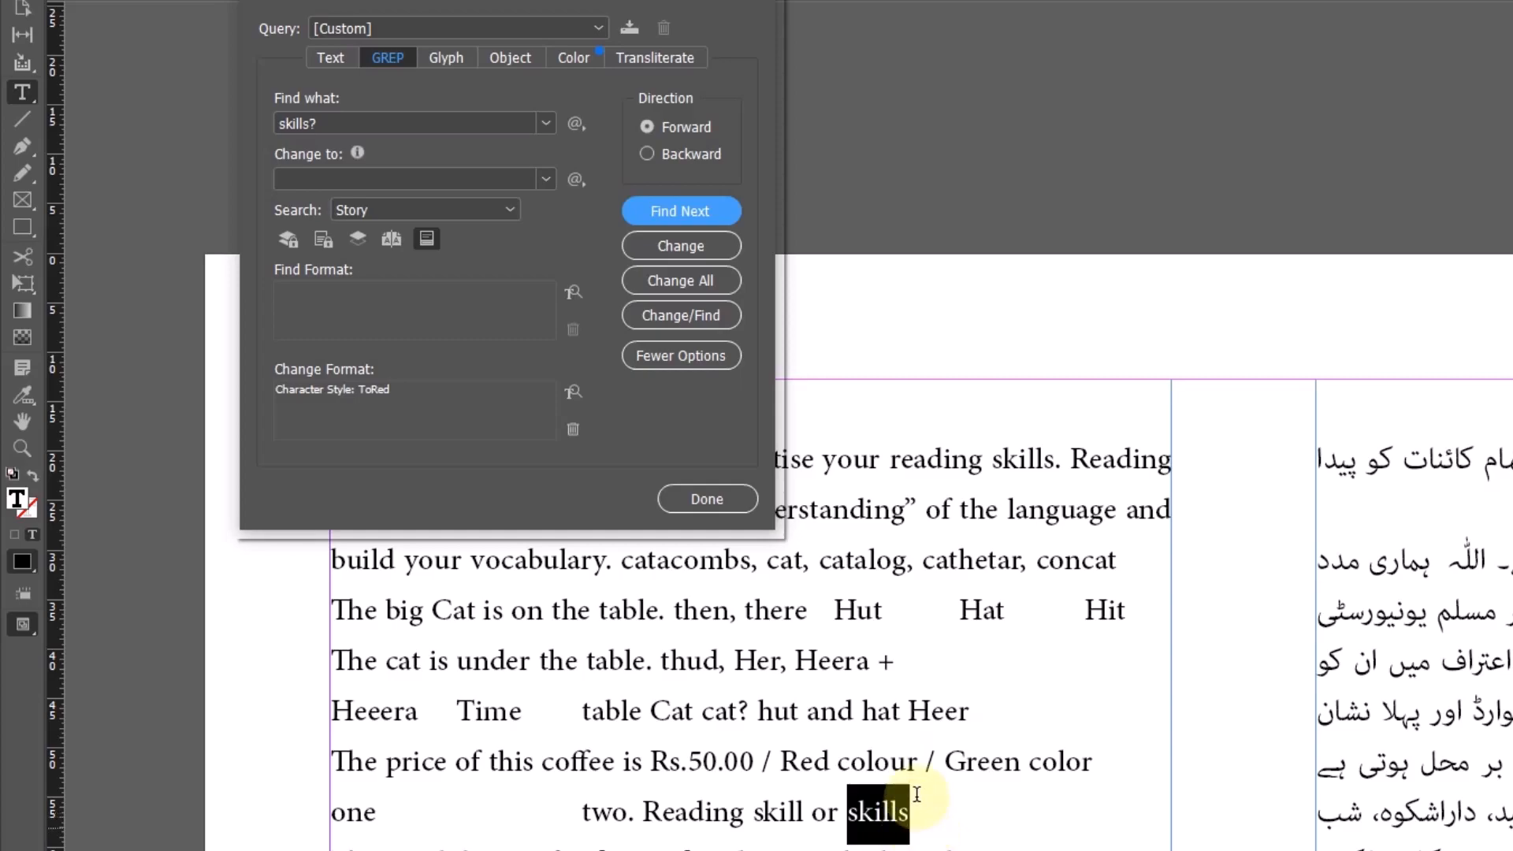
pyautogui.click(693, 208)
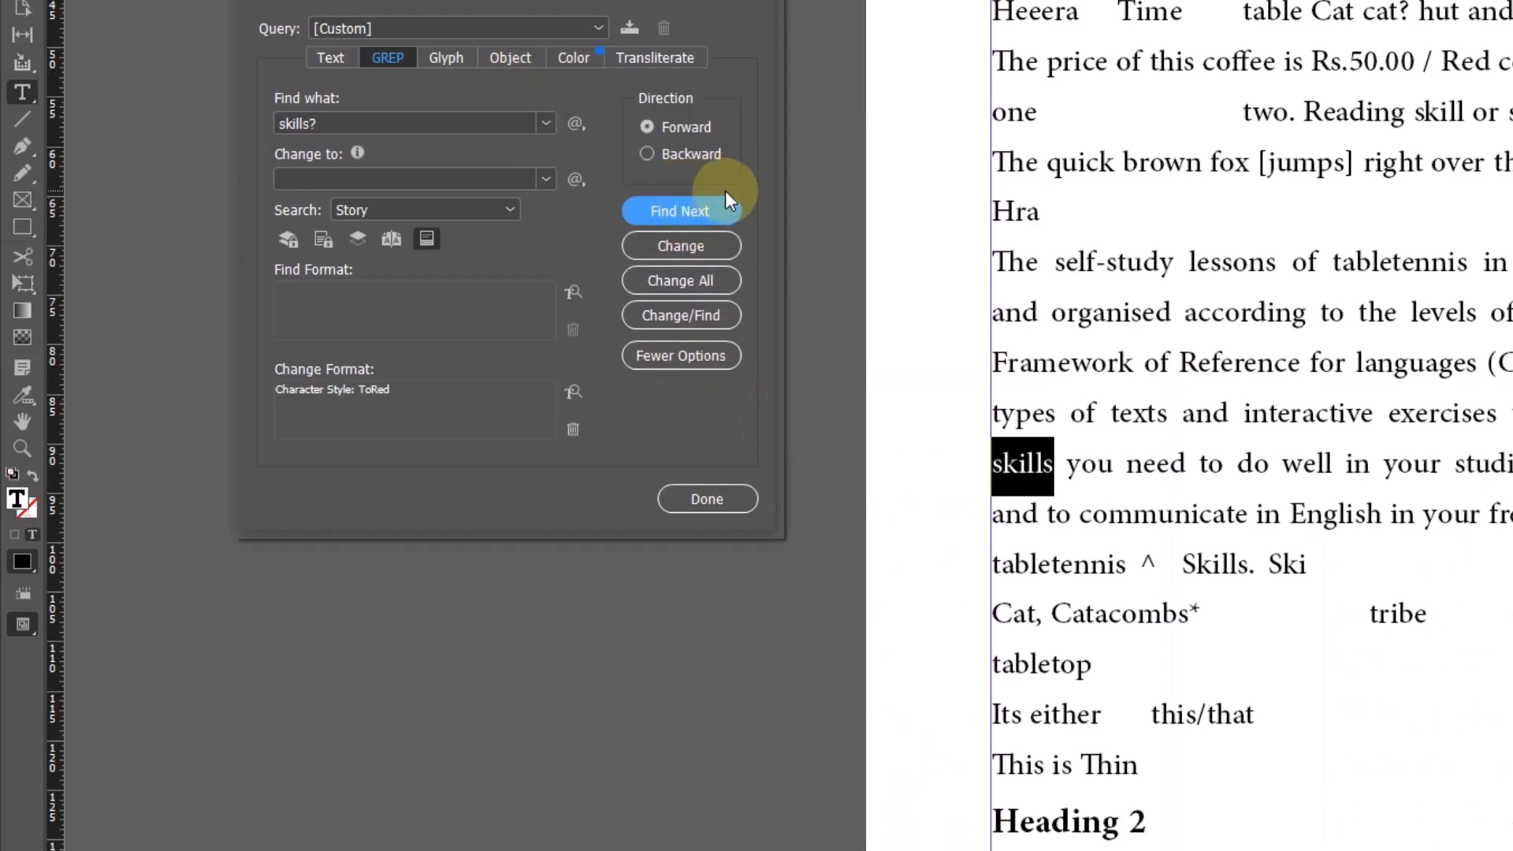
pyautogui.click(675, 210)
pyautogui.click(661, 203)
pyautogui.click(1108, 438)
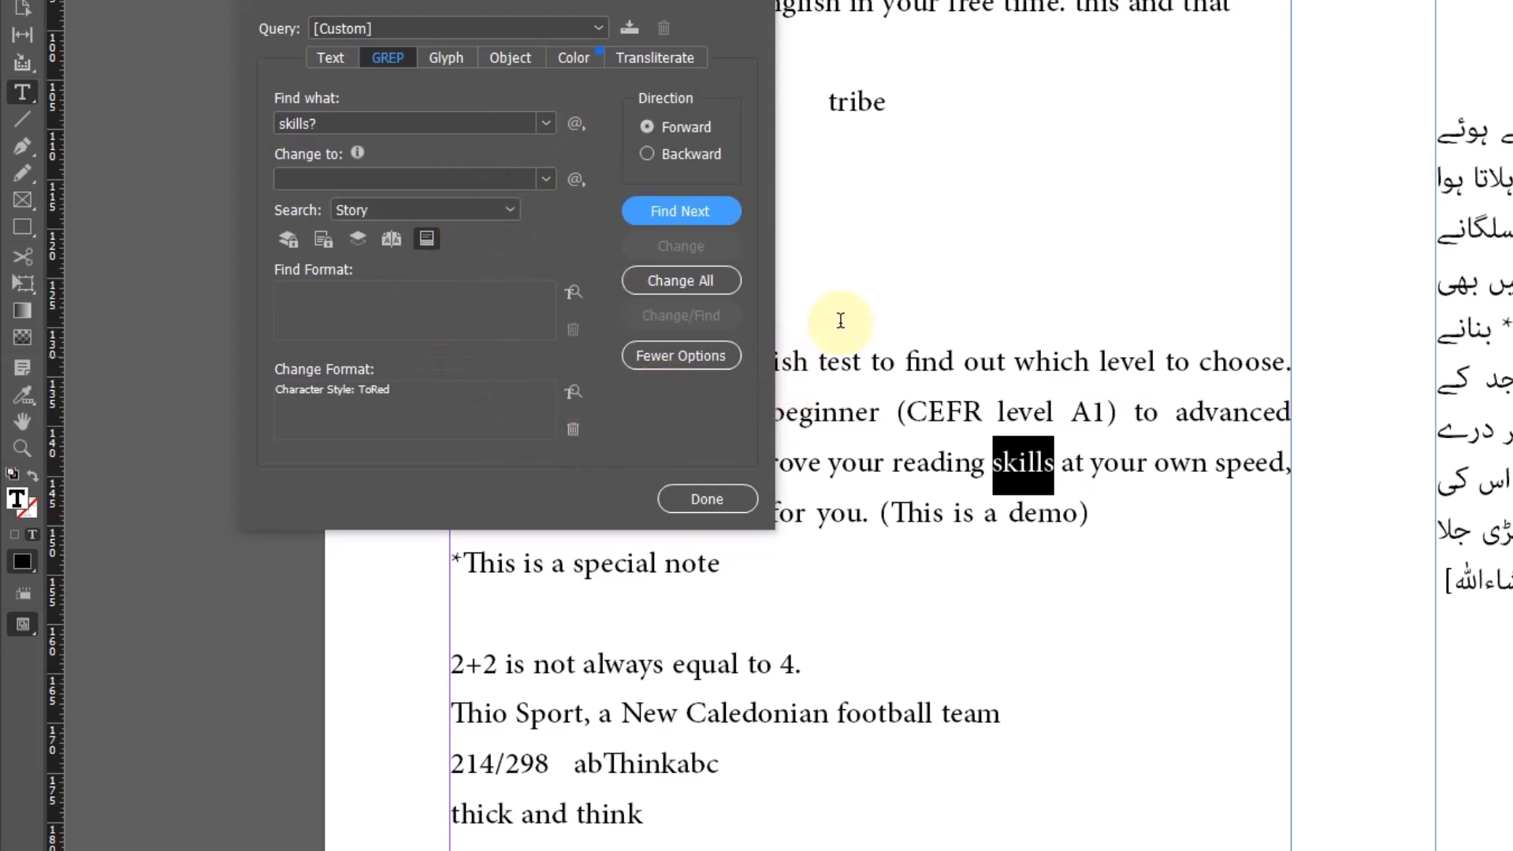
# In Word, replace the initial "s" of the second line with "[Ss]" to get "[Ss]kills?" and copy the line
pyautogui.click(934, 633)
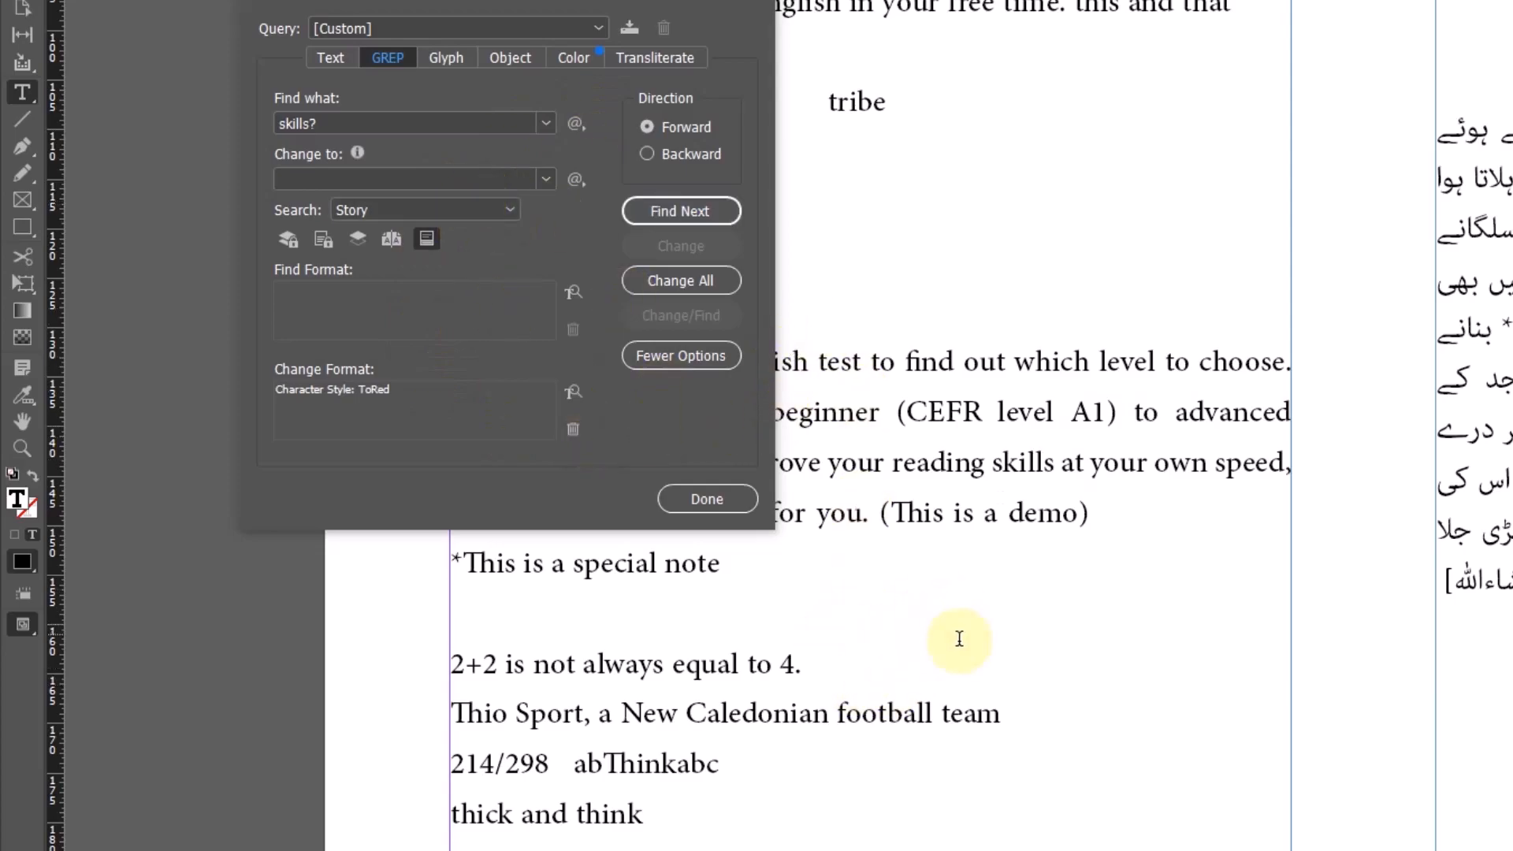
pyautogui.scroll(-3, 953, 637)
pyautogui.scroll(6, 960, 643)
pyautogui.scroll(12, 959, 646)
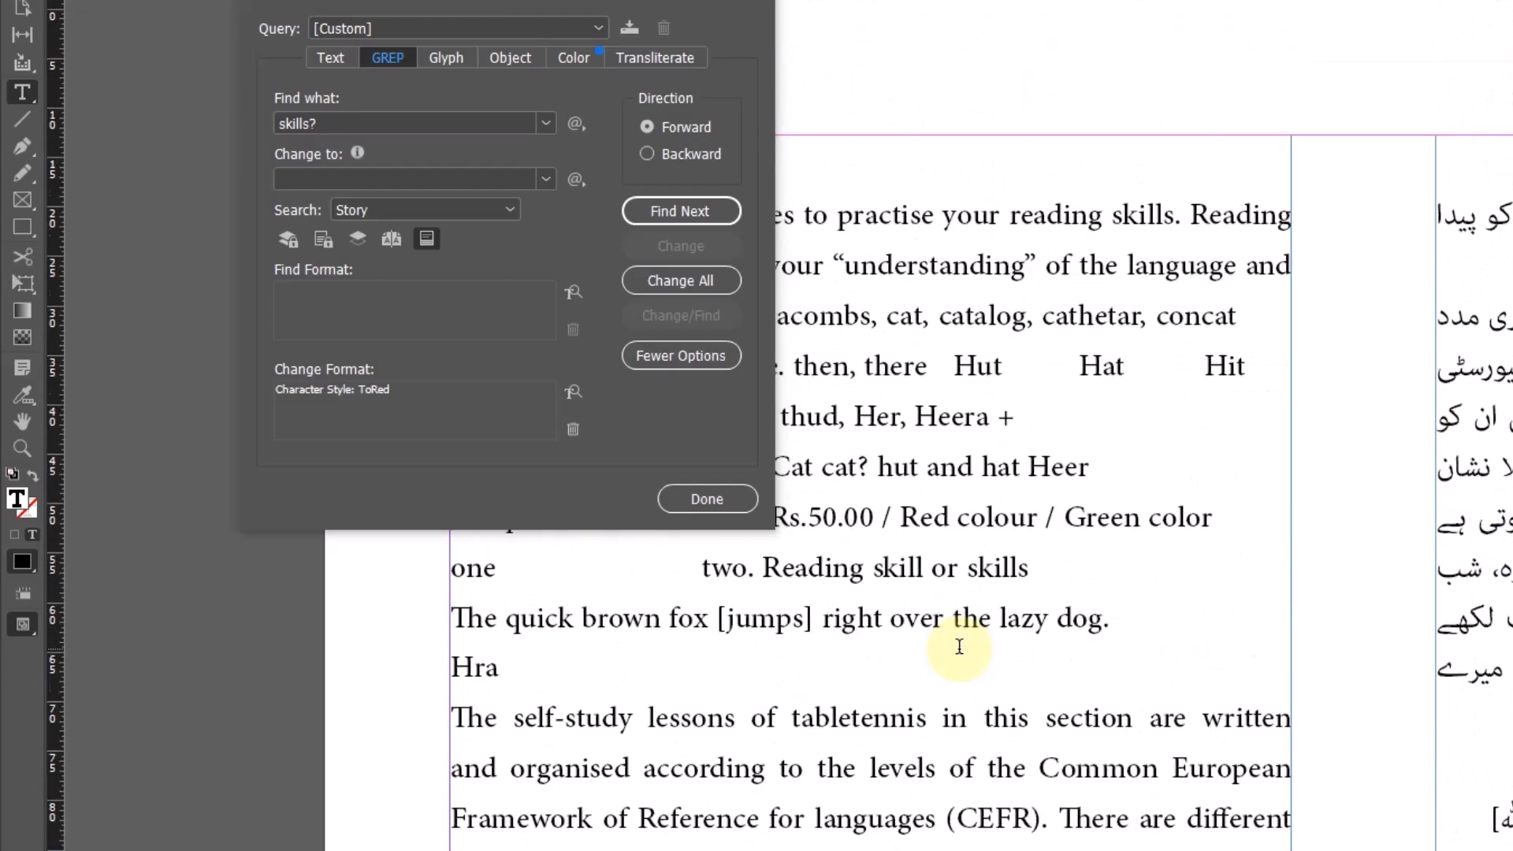
pyautogui.scroll(-8, 970, 647)
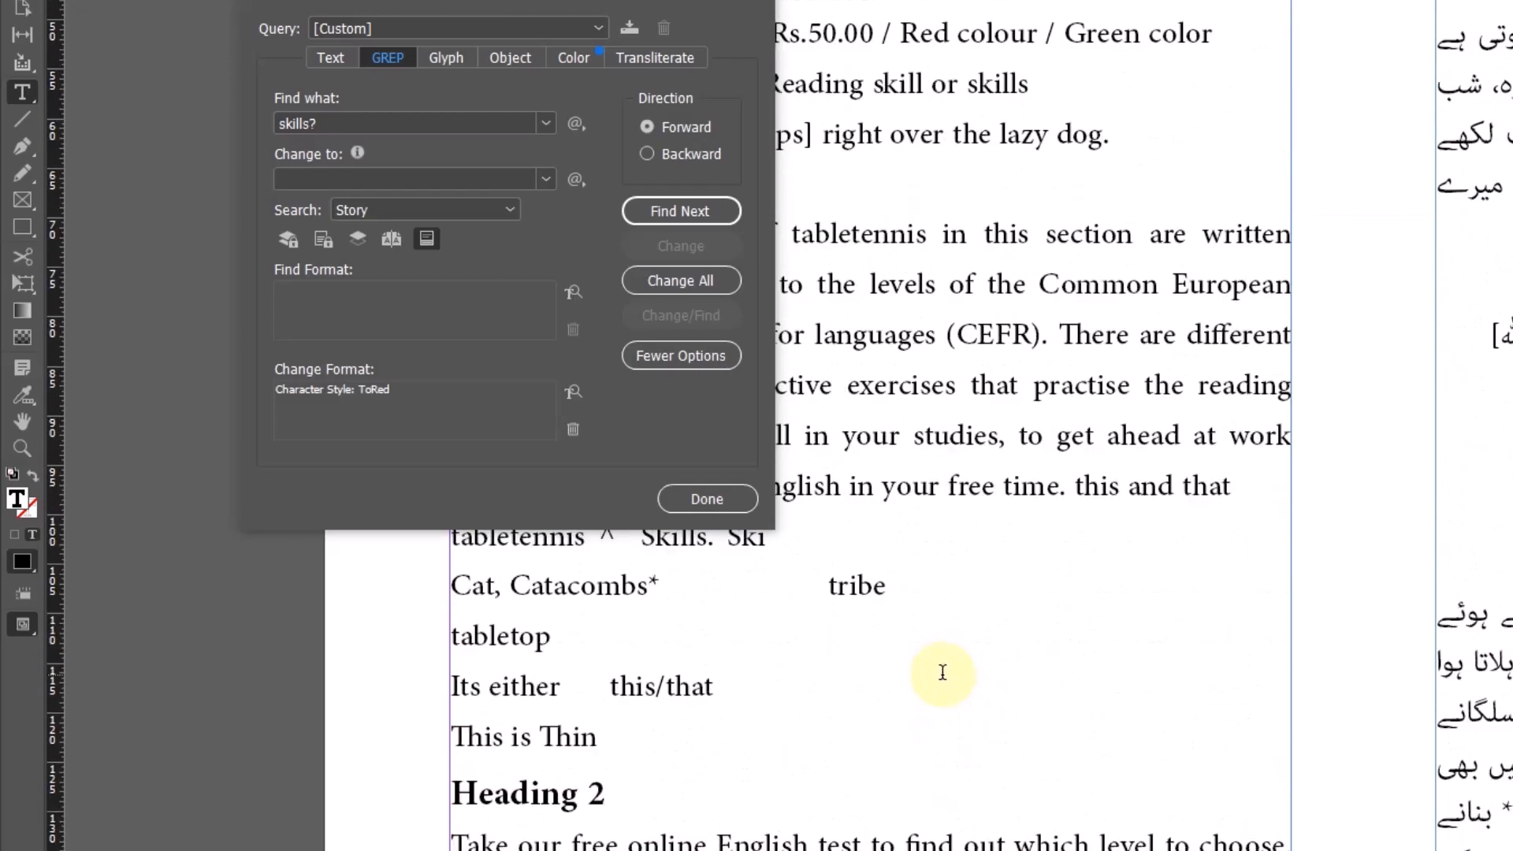
pyautogui.scroll(-1, 943, 672)
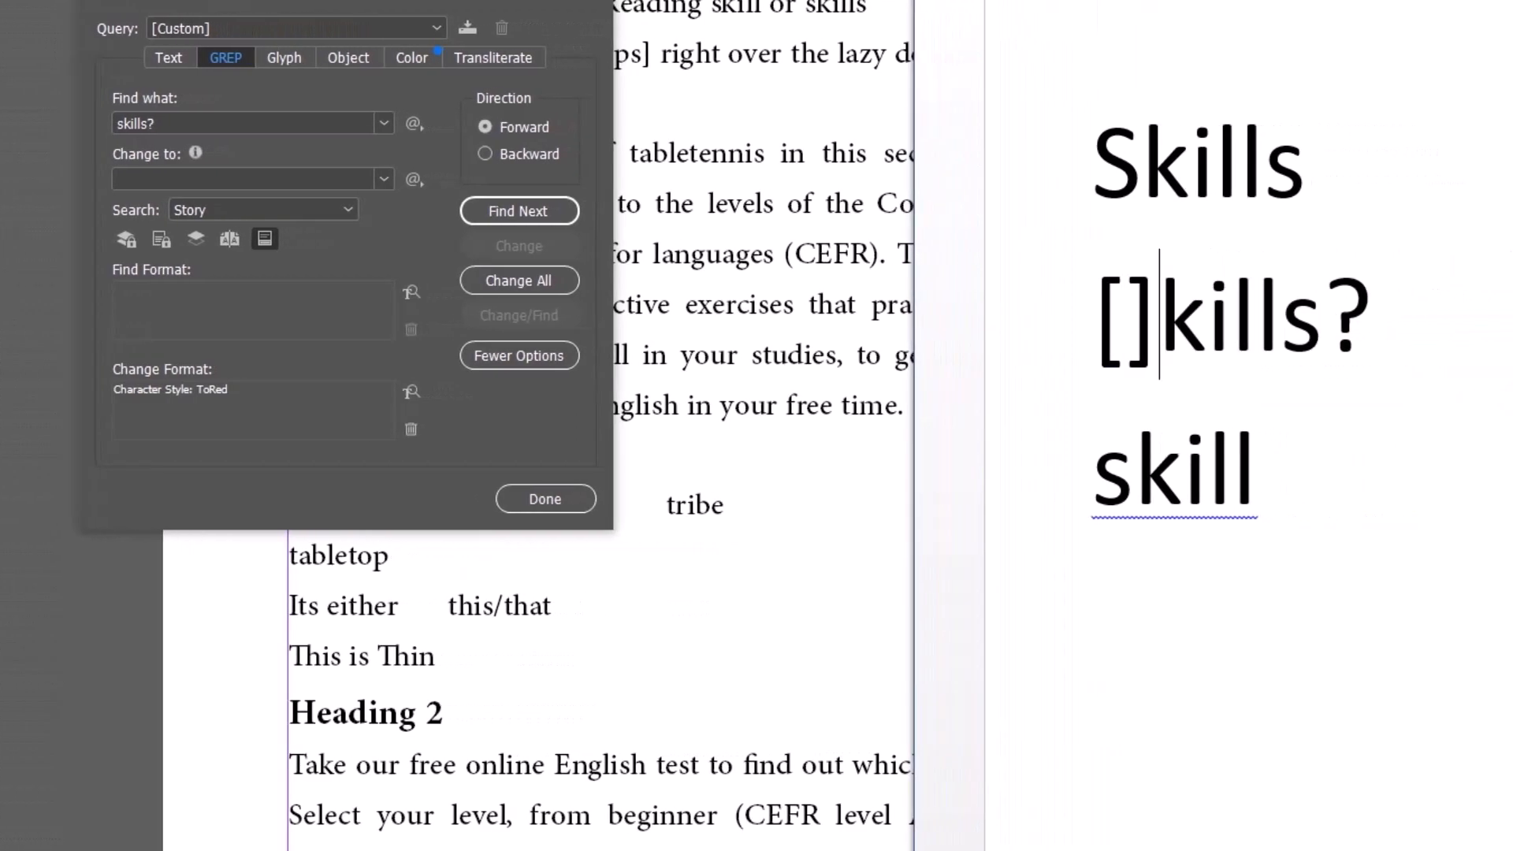
pyautogui.write('S')
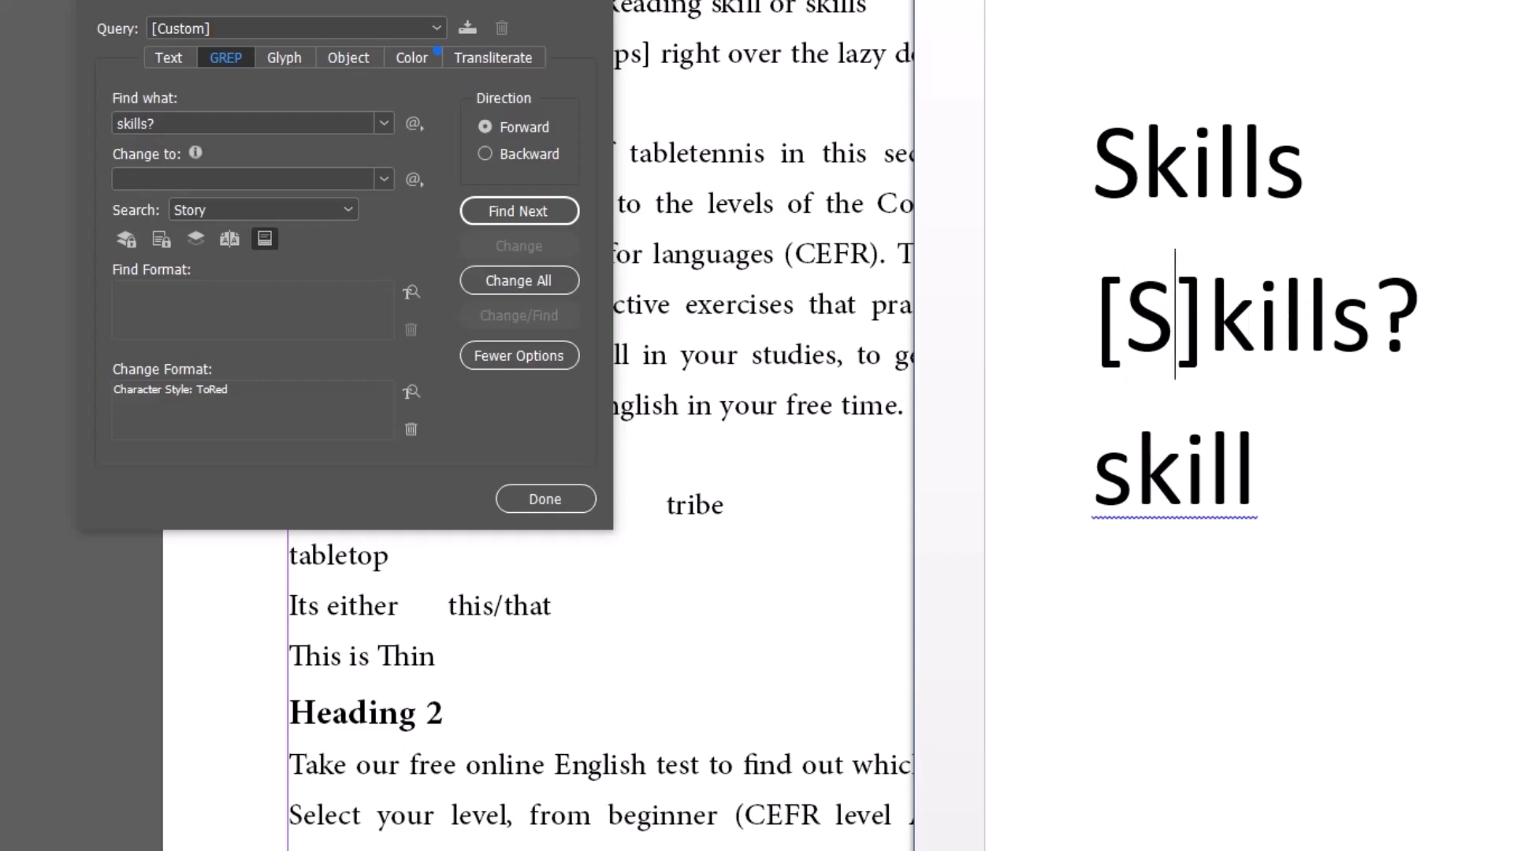
pyautogui.write('s')
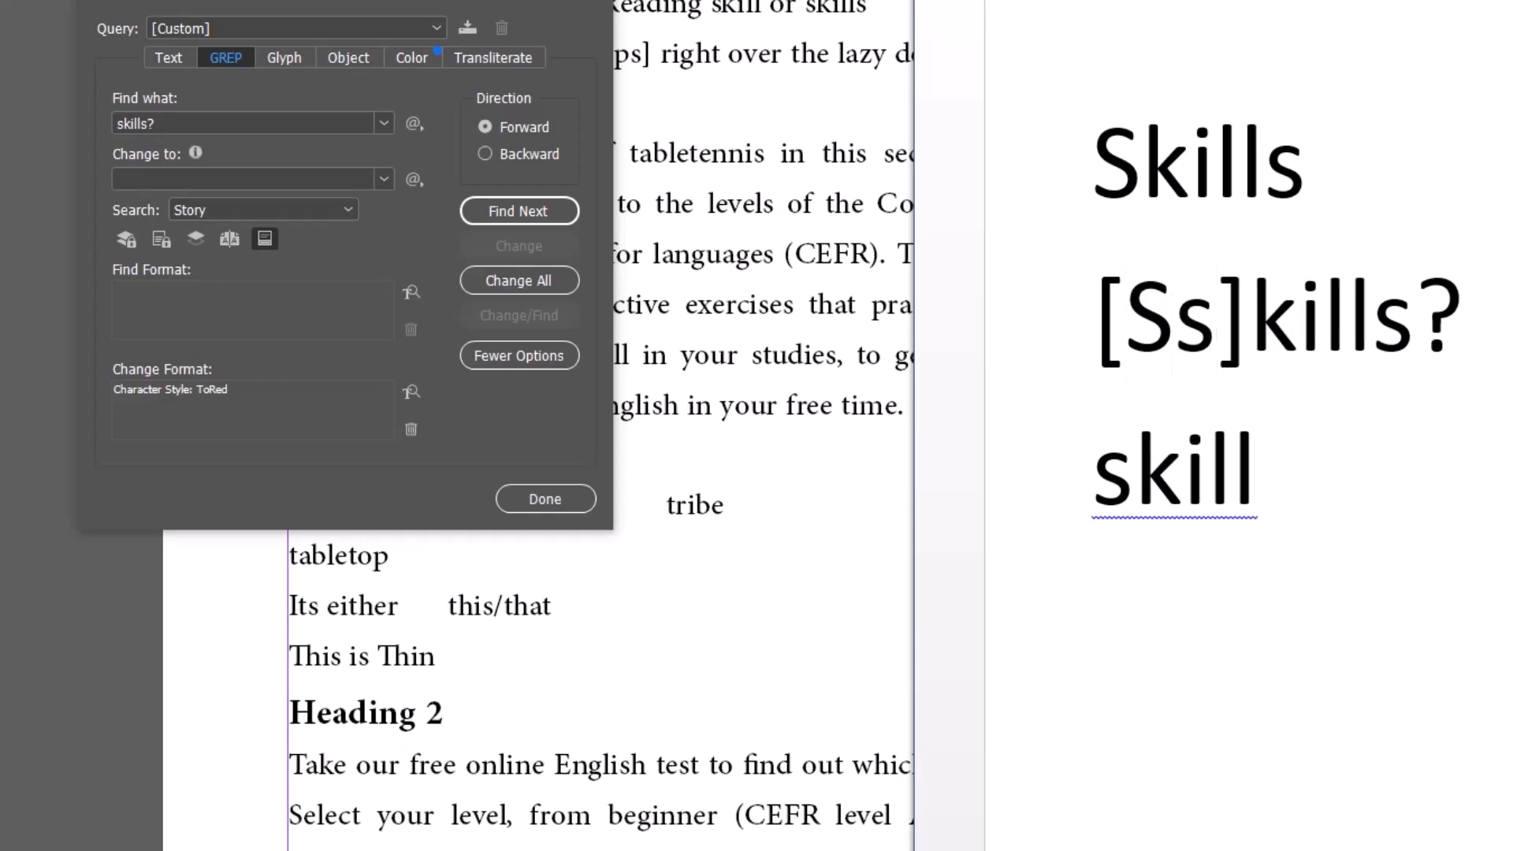
pyautogui.press('Home')
pyautogui.hotkey('shift', 'End')
pyautogui.rightClick(1430, 328)
pyautogui.click(1498, 379)
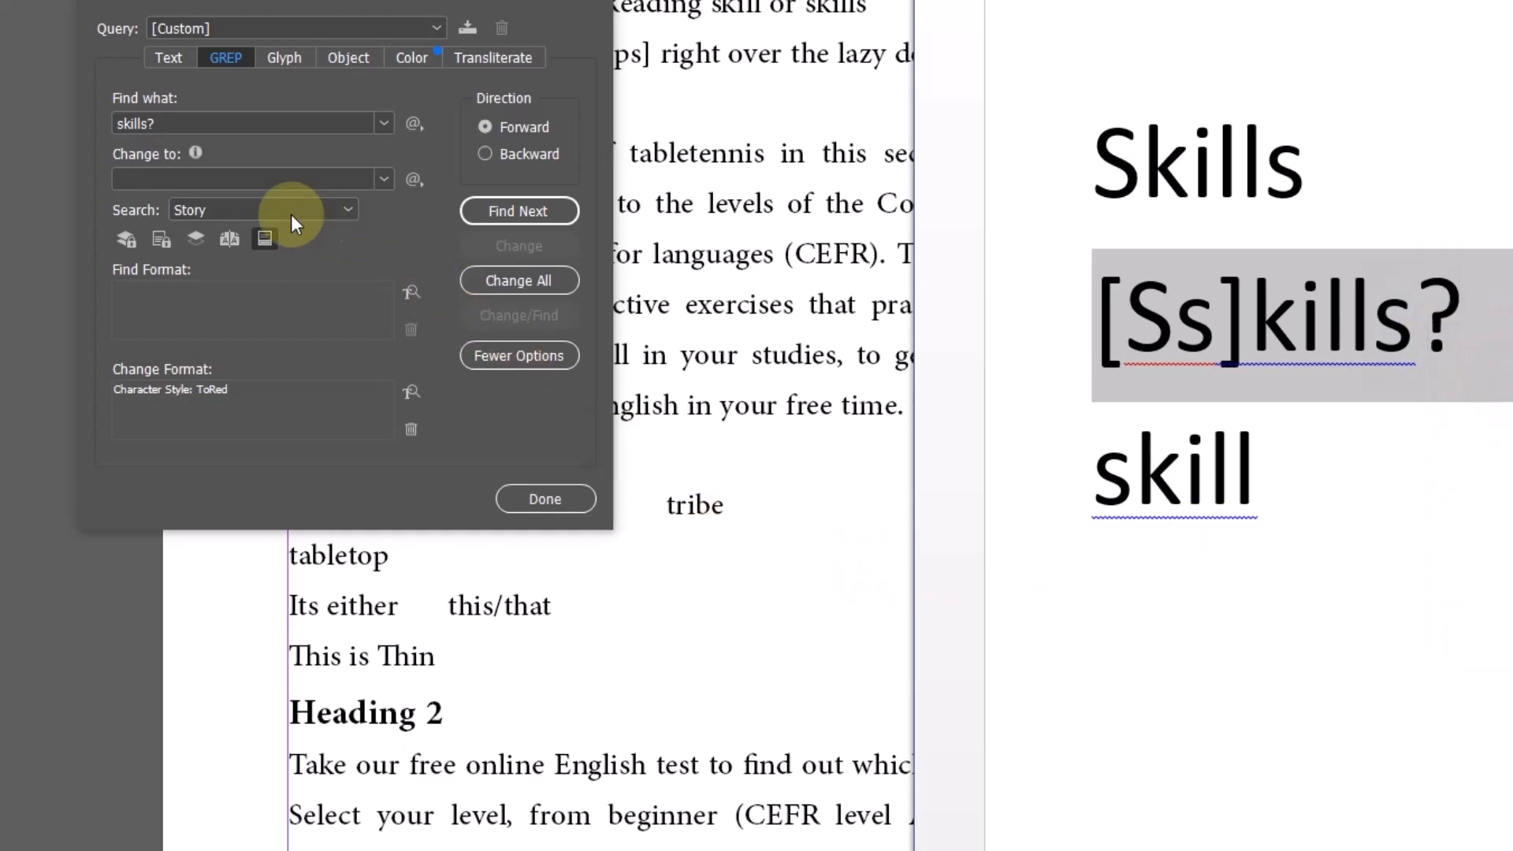
# Replace the GREP search pattern in InDesign's Find/Change with the copied "[Ss]kills?"
pyautogui.click(193, 125)
pyautogui.click(235, 123)
pyautogui.hotkey('ctrl', 'a')
pyautogui.press('BackSpace')
pyautogui.hotkey('ctrl', 'v')
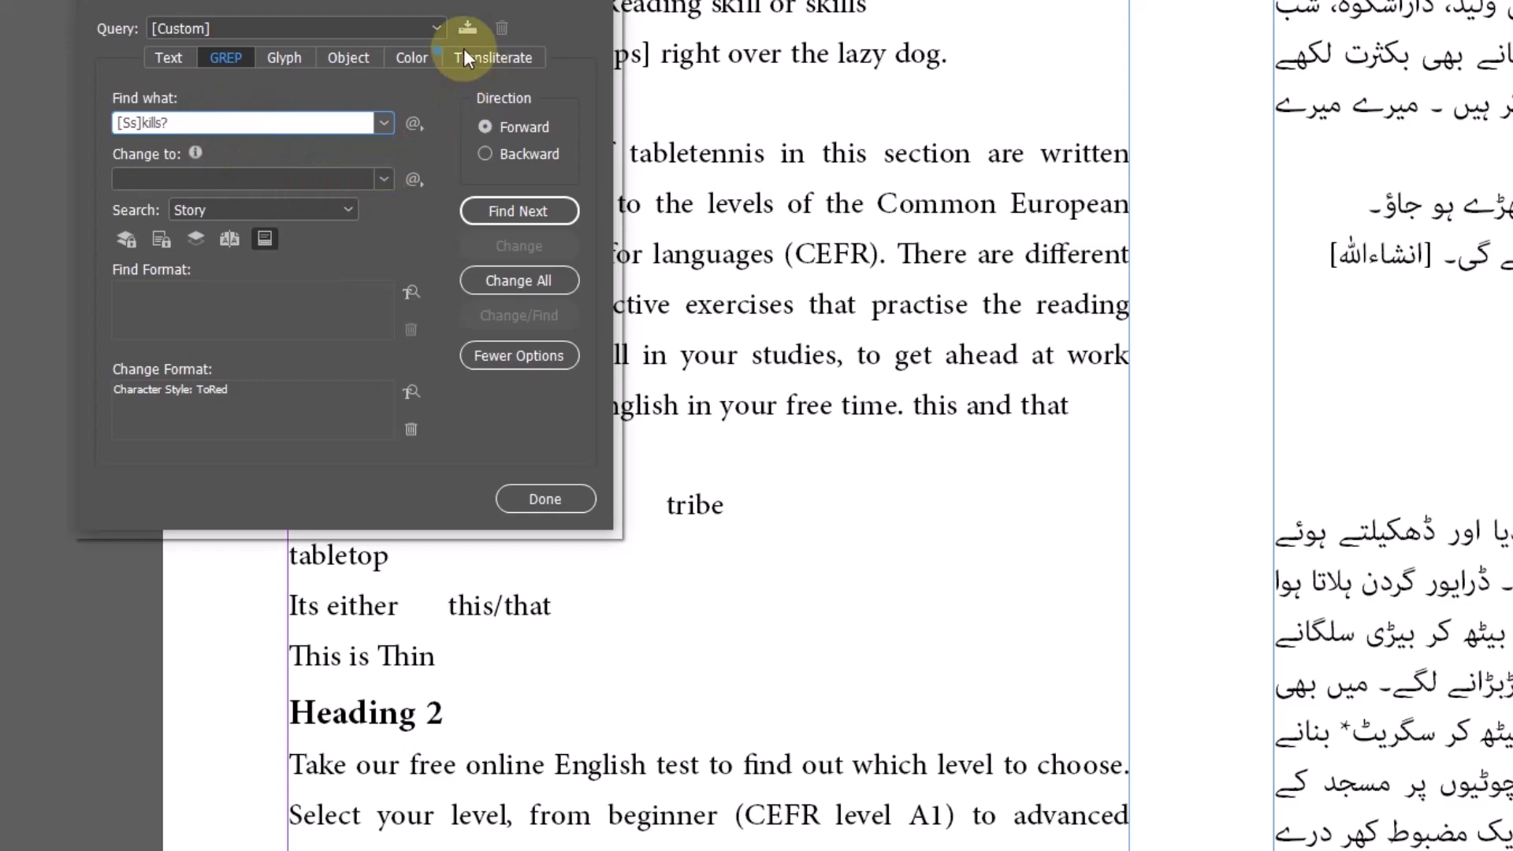
pyautogui.click(143, 125)
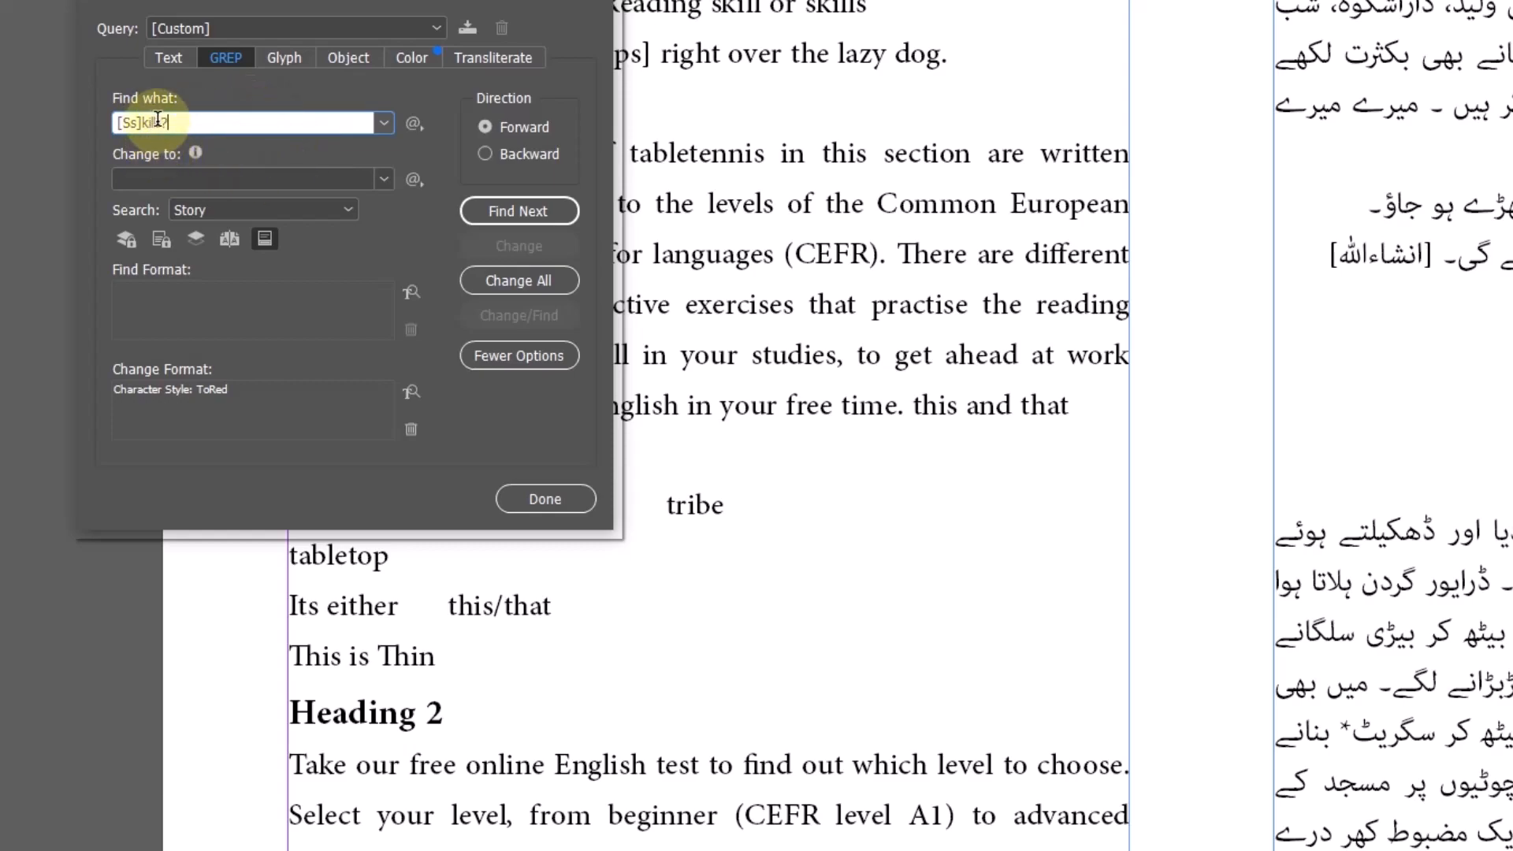
# Apply the ToRed character style to all matches of "[Ss]kills?" in the story and close Find/Change
pyautogui.moveTo(168, 124); pyautogui.dragTo(145, 124)
pyautogui.click(186, 123)
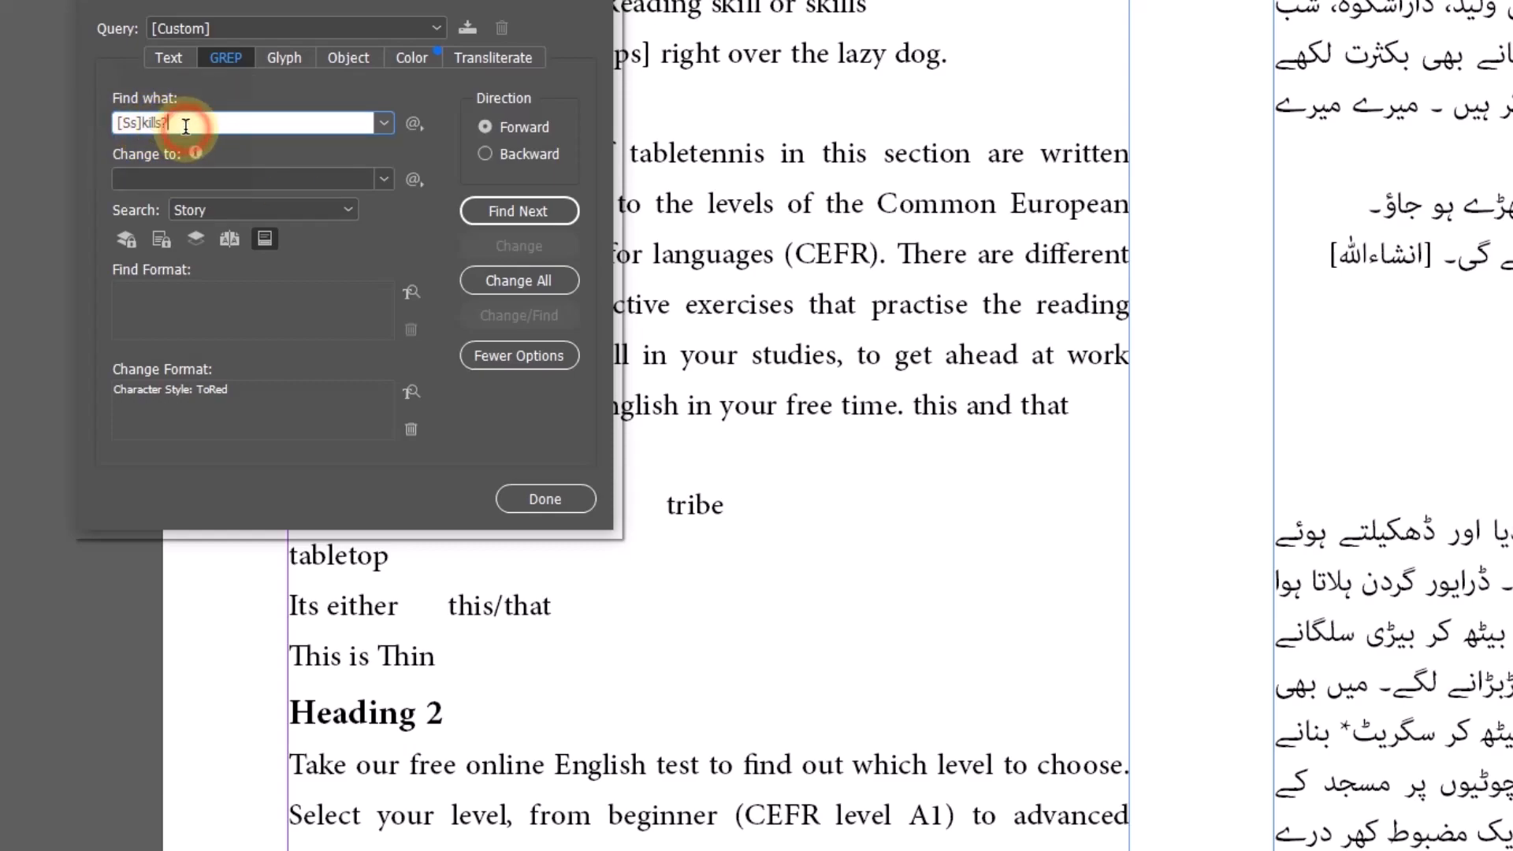
pyautogui.click(526, 210)
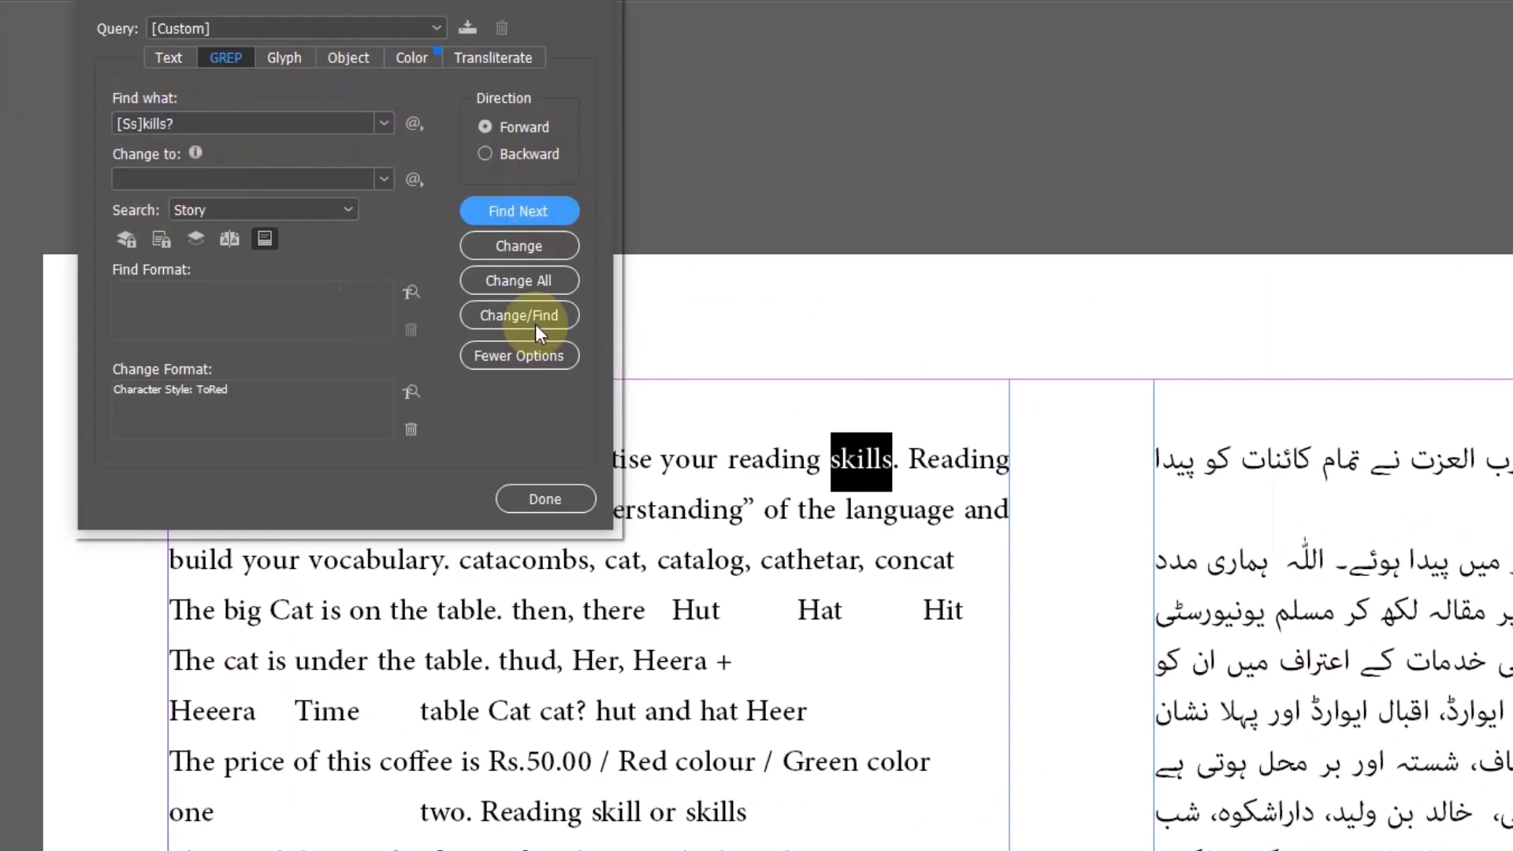
pyautogui.click(531, 282)
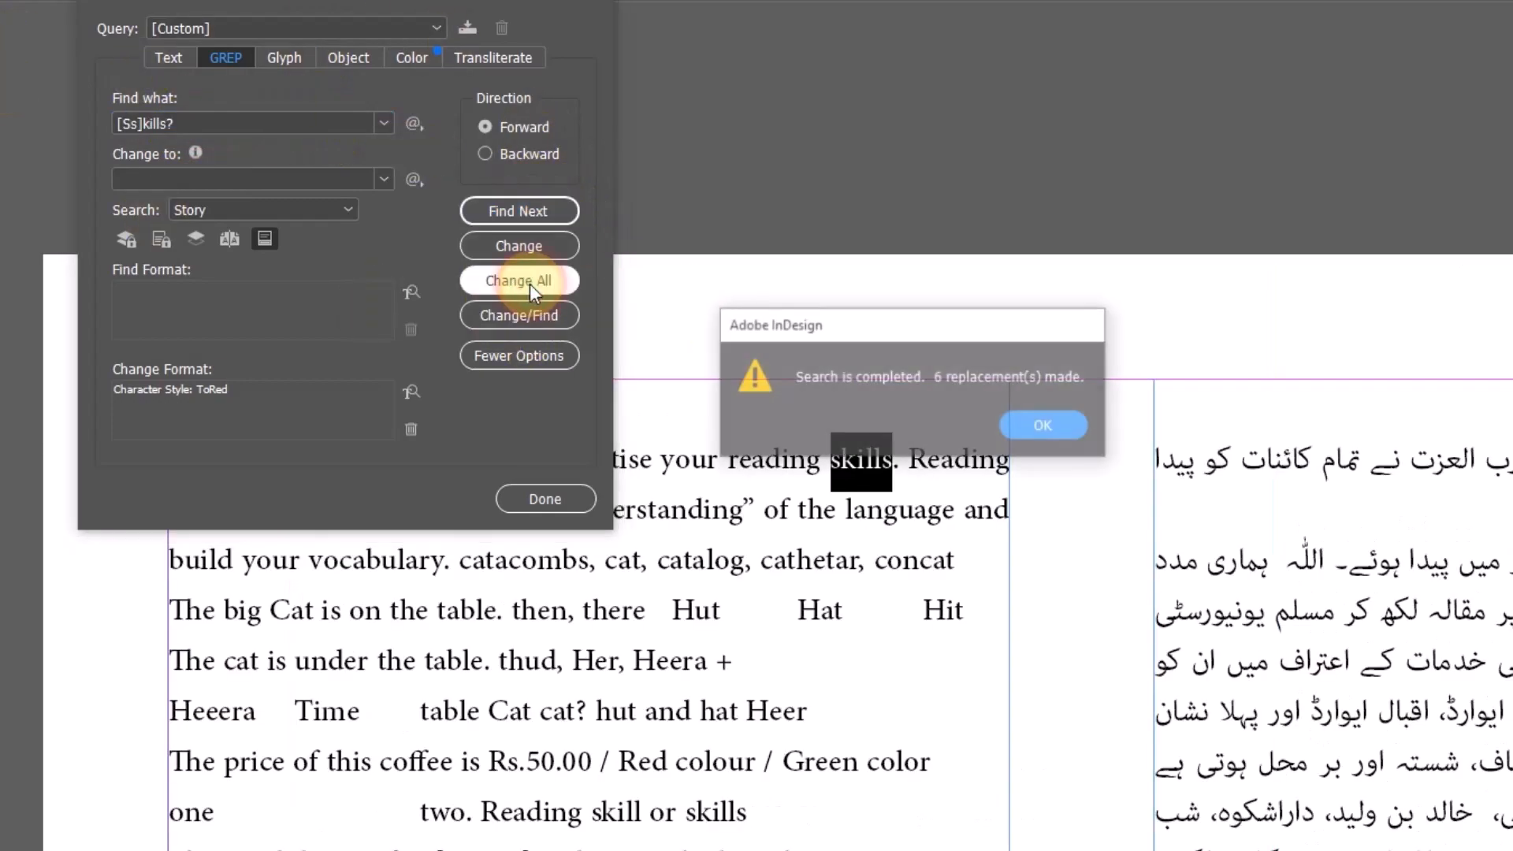
pyautogui.click(1039, 430)
pyautogui.click(552, 499)
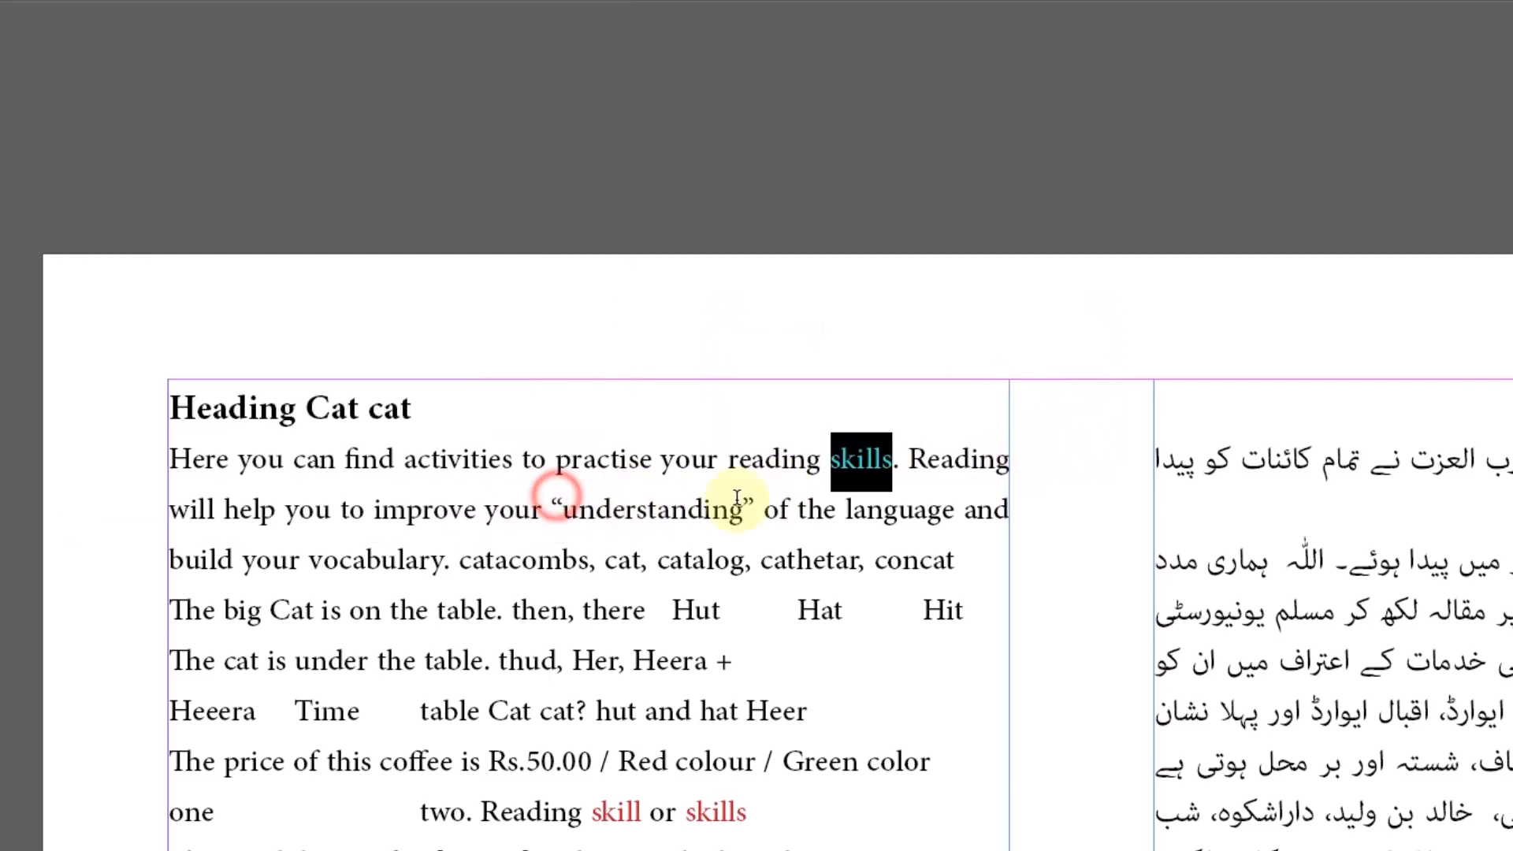
# Examine the recoloured "skill", "skills" and "Skills" matches throughout the English story
pyautogui.scroll(-1, 871, 473)
pyautogui.click(869, 436)
pyautogui.moveTo(842, 378); pyautogui.dragTo(873, 379)
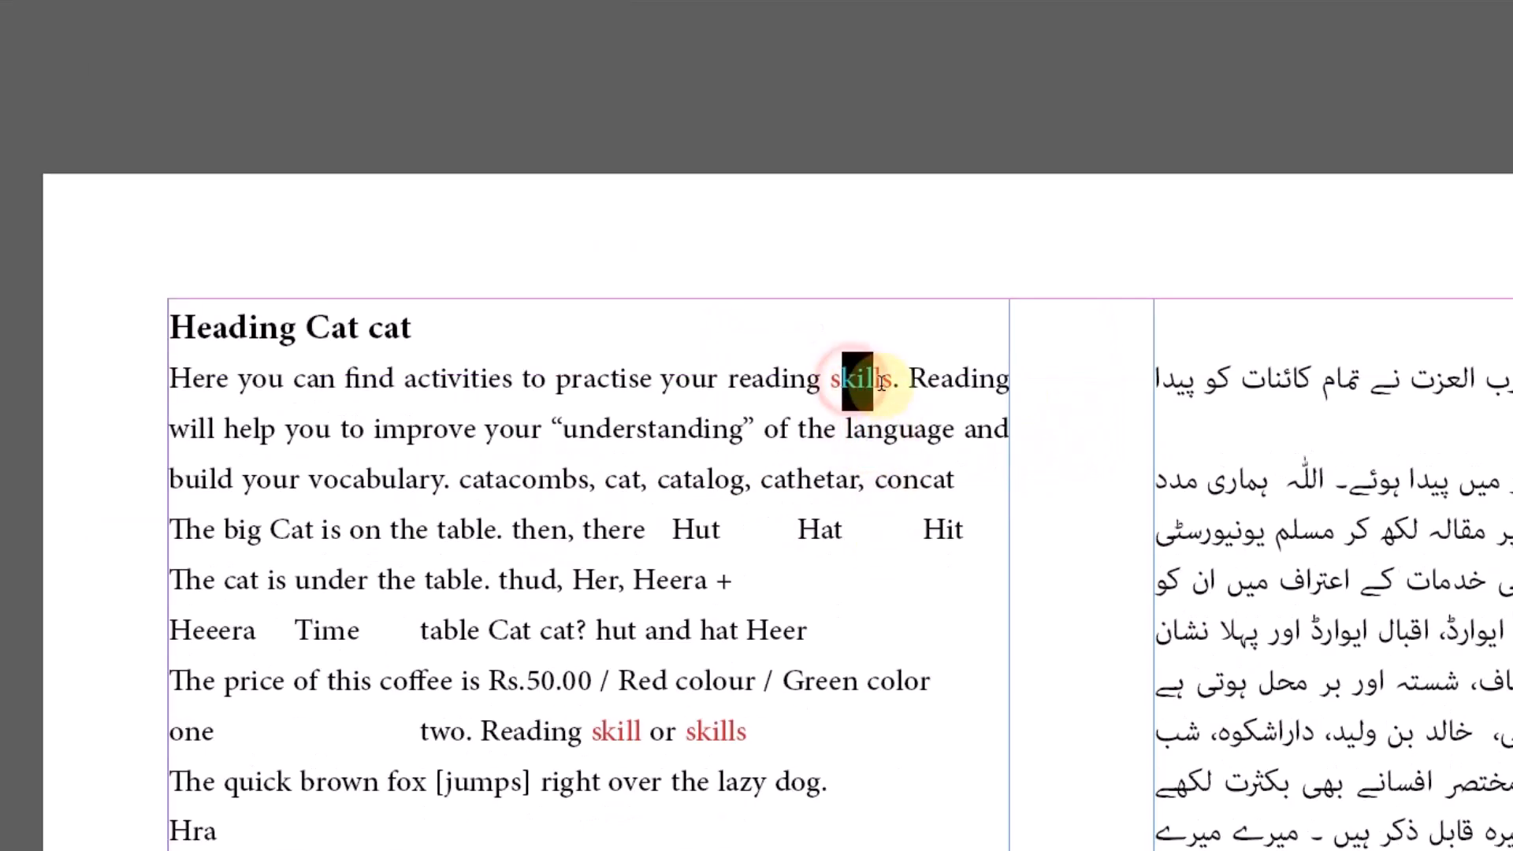
pyautogui.moveTo(600, 730); pyautogui.dragTo(736, 729)
pyautogui.scroll(-5, 814, 689)
pyautogui.scroll(-1, 878, 669)
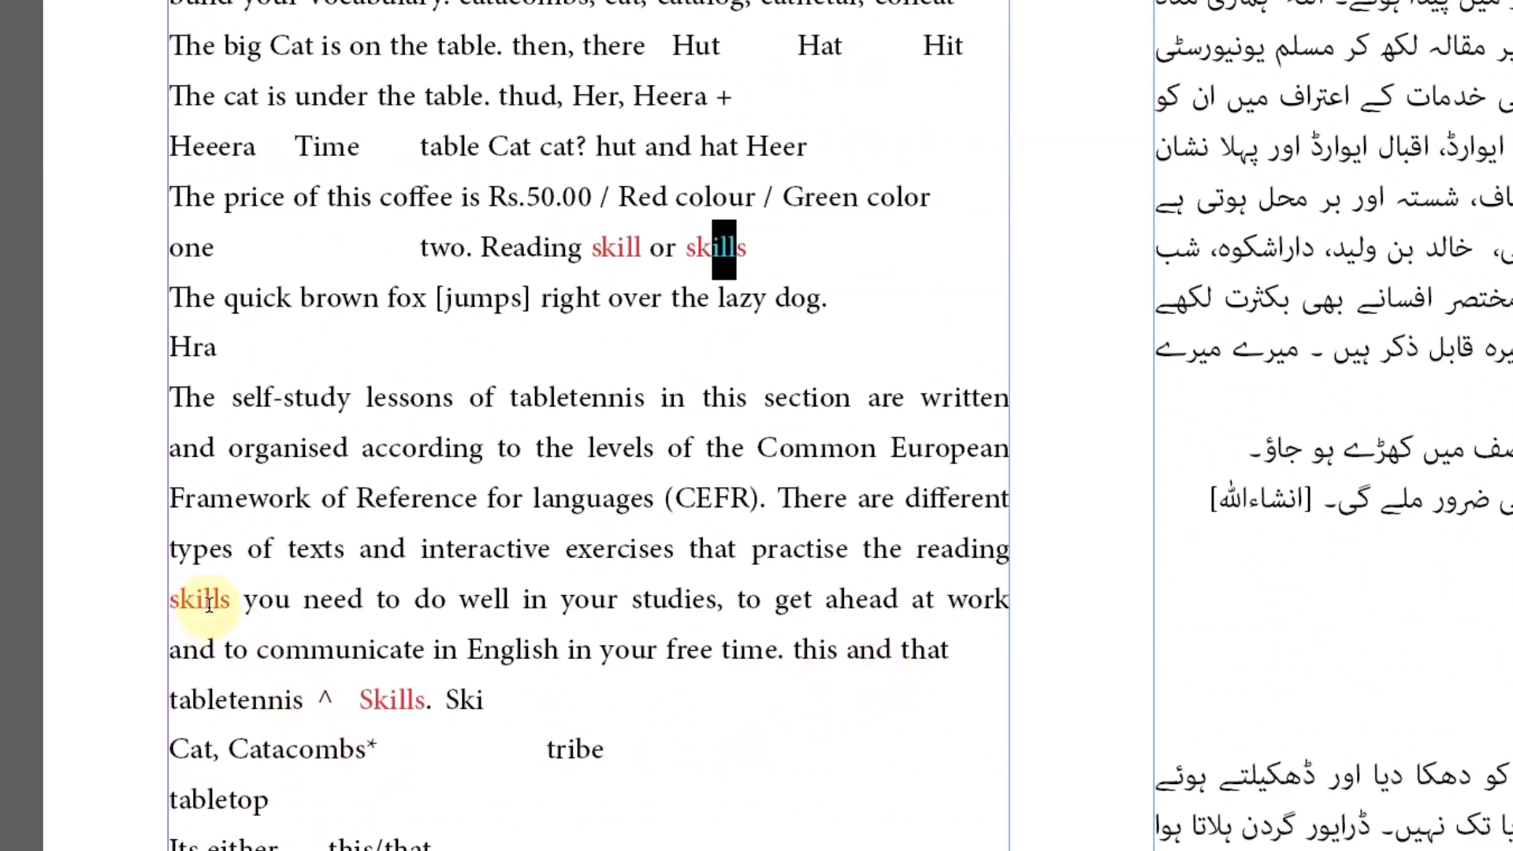
pyautogui.moveTo(360, 699); pyautogui.dragTo(429, 700)
pyautogui.click(375, 708)
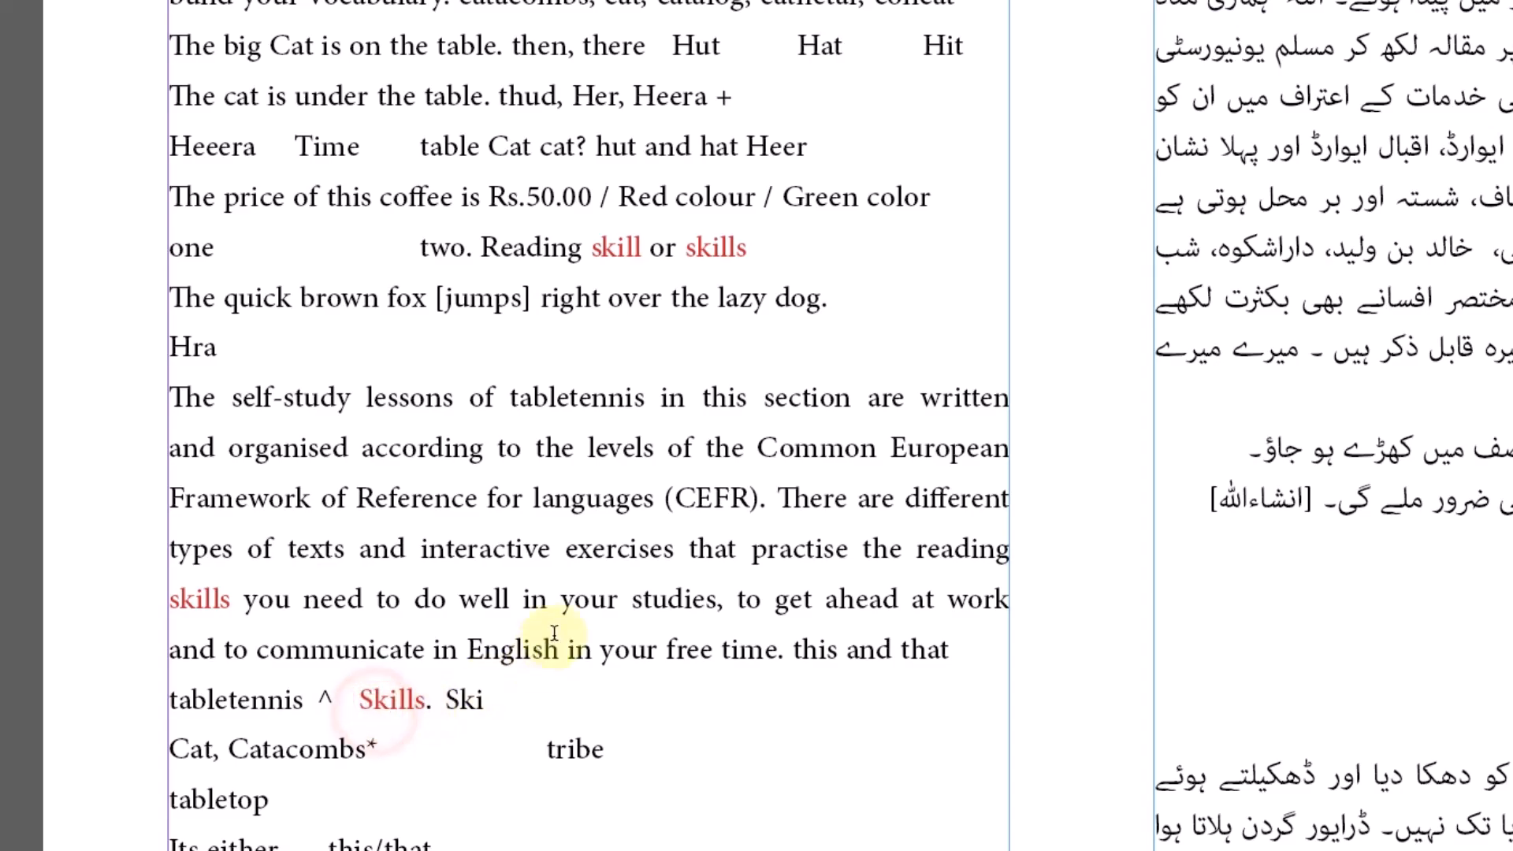
pyautogui.scroll(-5, 561, 627)
pyautogui.scroll(-5, 675, 618)
pyautogui.scroll(15, 676, 618)
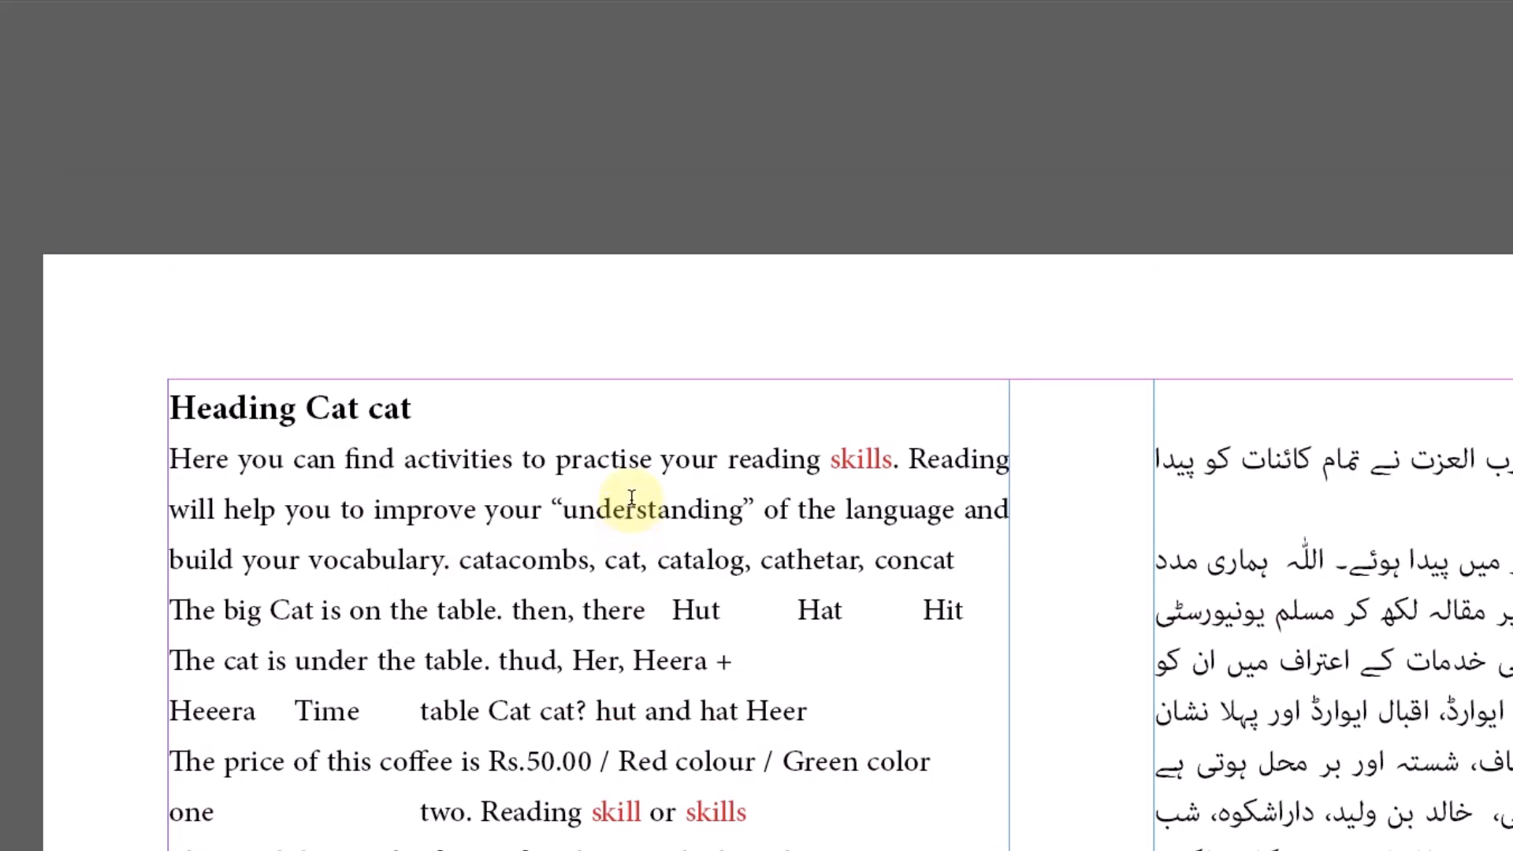
pyautogui.scroll(-4, 631, 440)
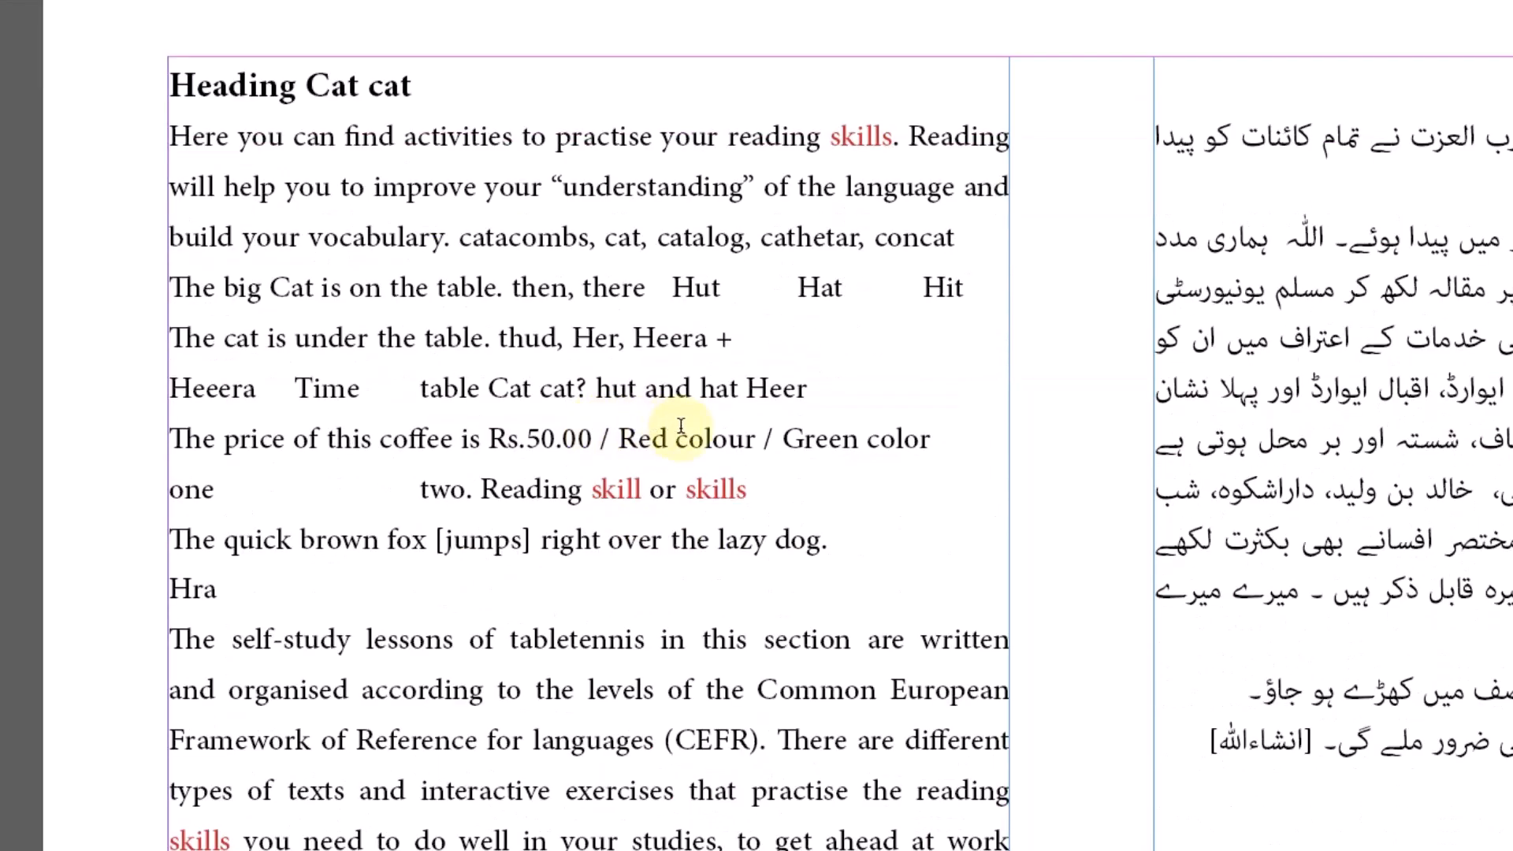
# Undo the ToRed replacement in the story and deselect the text
pyautogui.press('Escape')
pyautogui.hotkey('ctrl', 'z')
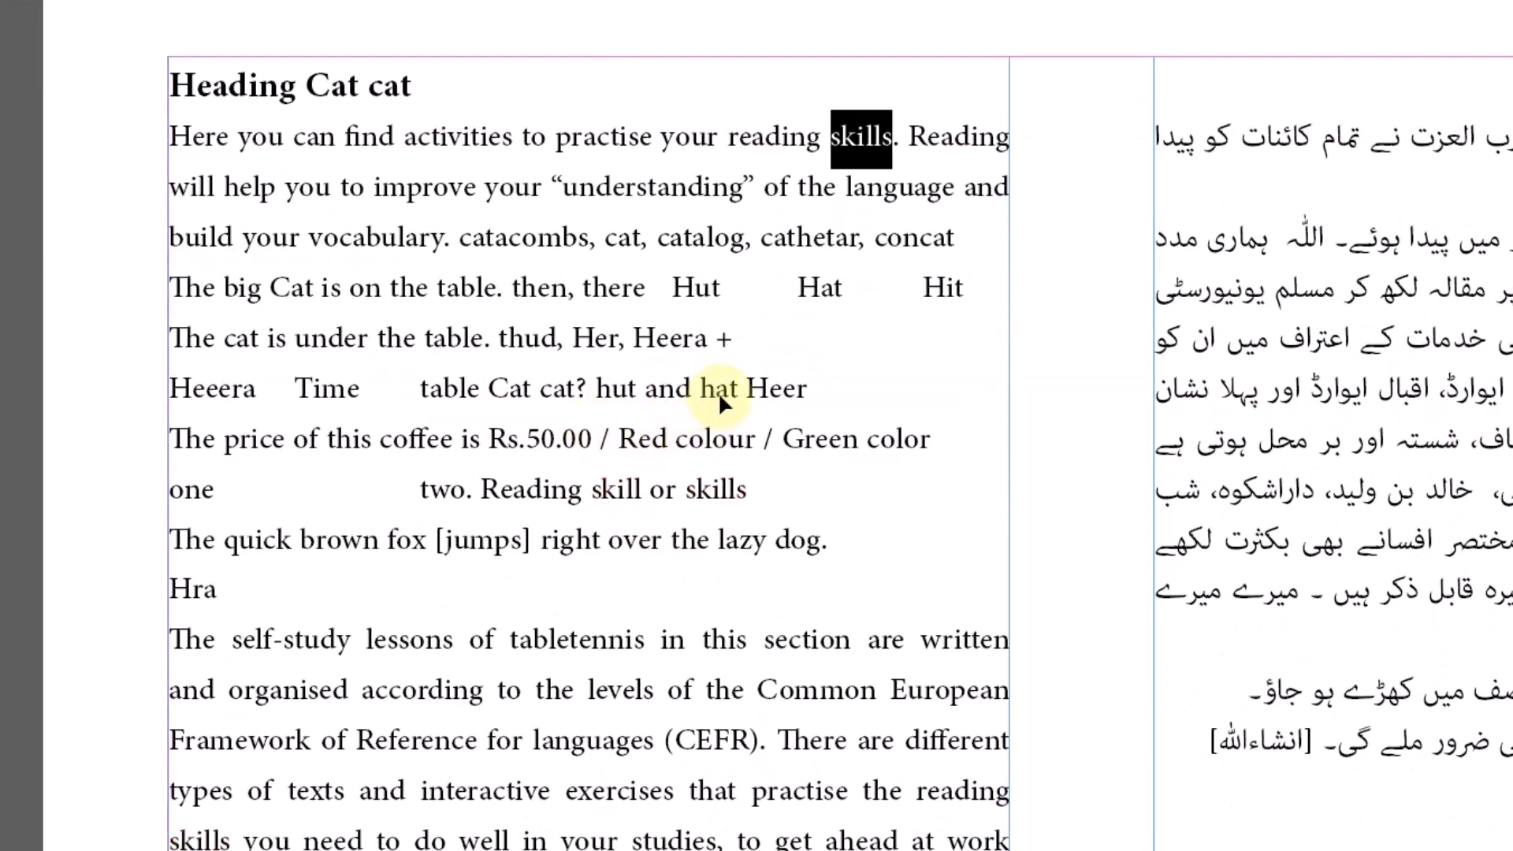
pyautogui.click(879, 300)
# Look through the English story's text from the heading downwards
pyautogui.scroll(-5, 867, 379)
pyautogui.scroll(-5, 733, 442)
pyautogui.scroll(12, 725, 410)
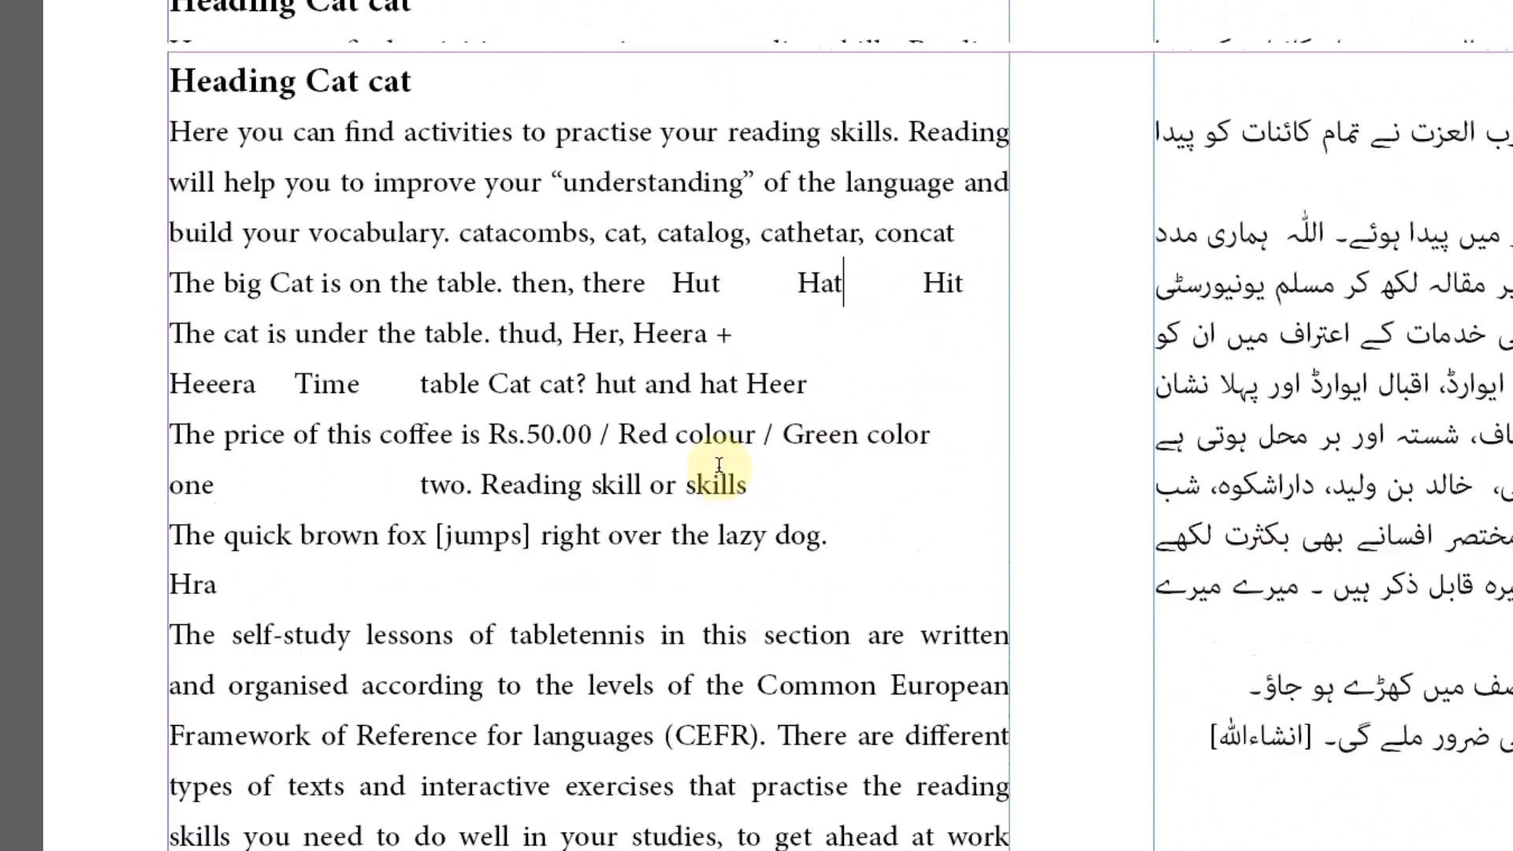
pyautogui.scroll(-4, 757, 454)
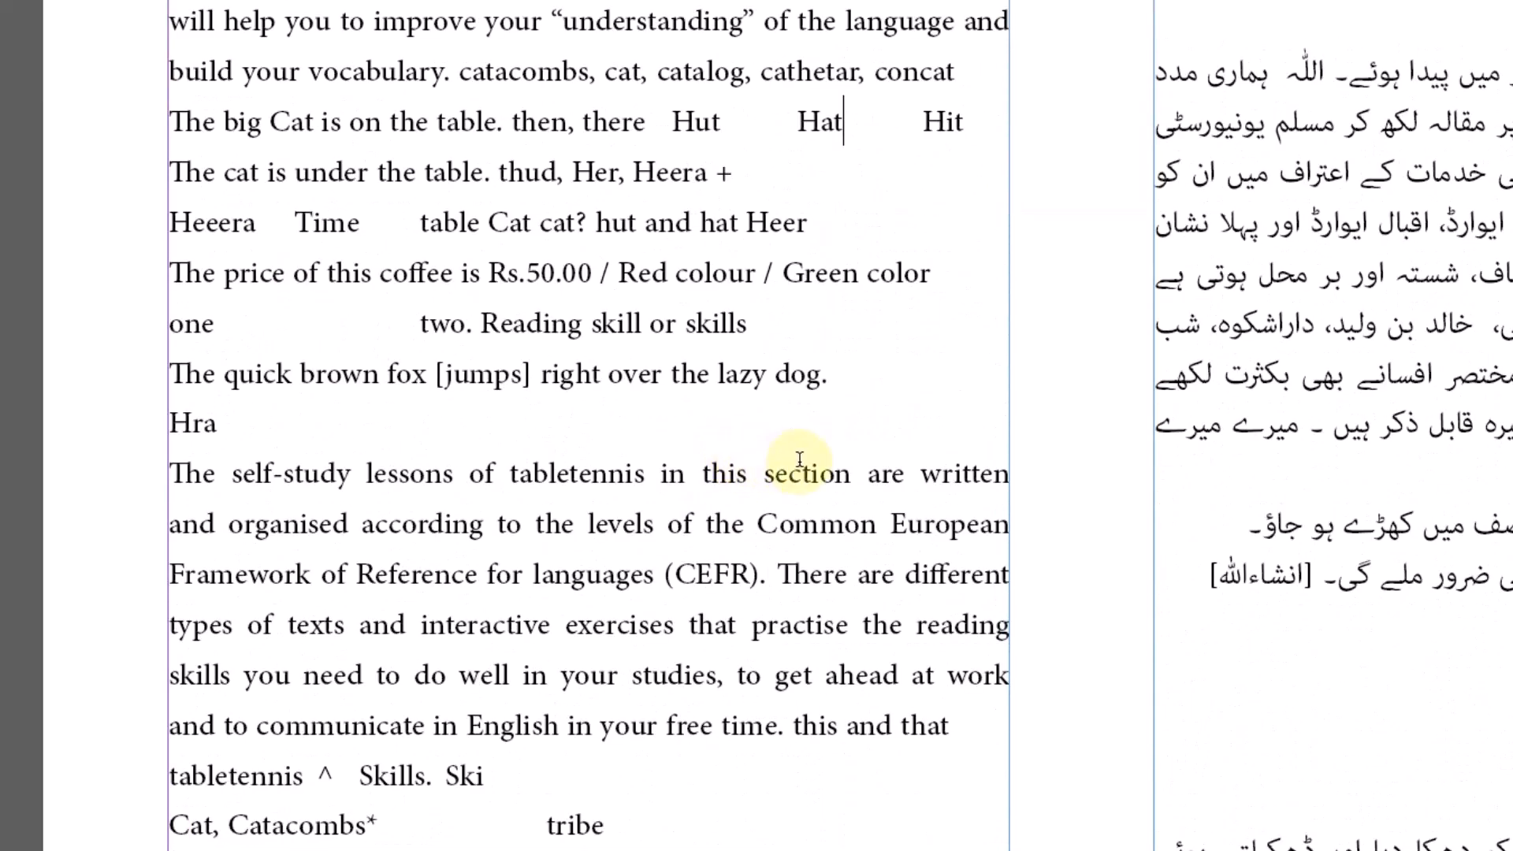
pyautogui.scroll(-6, 800, 459)
pyautogui.scroll(10, 795, 577)
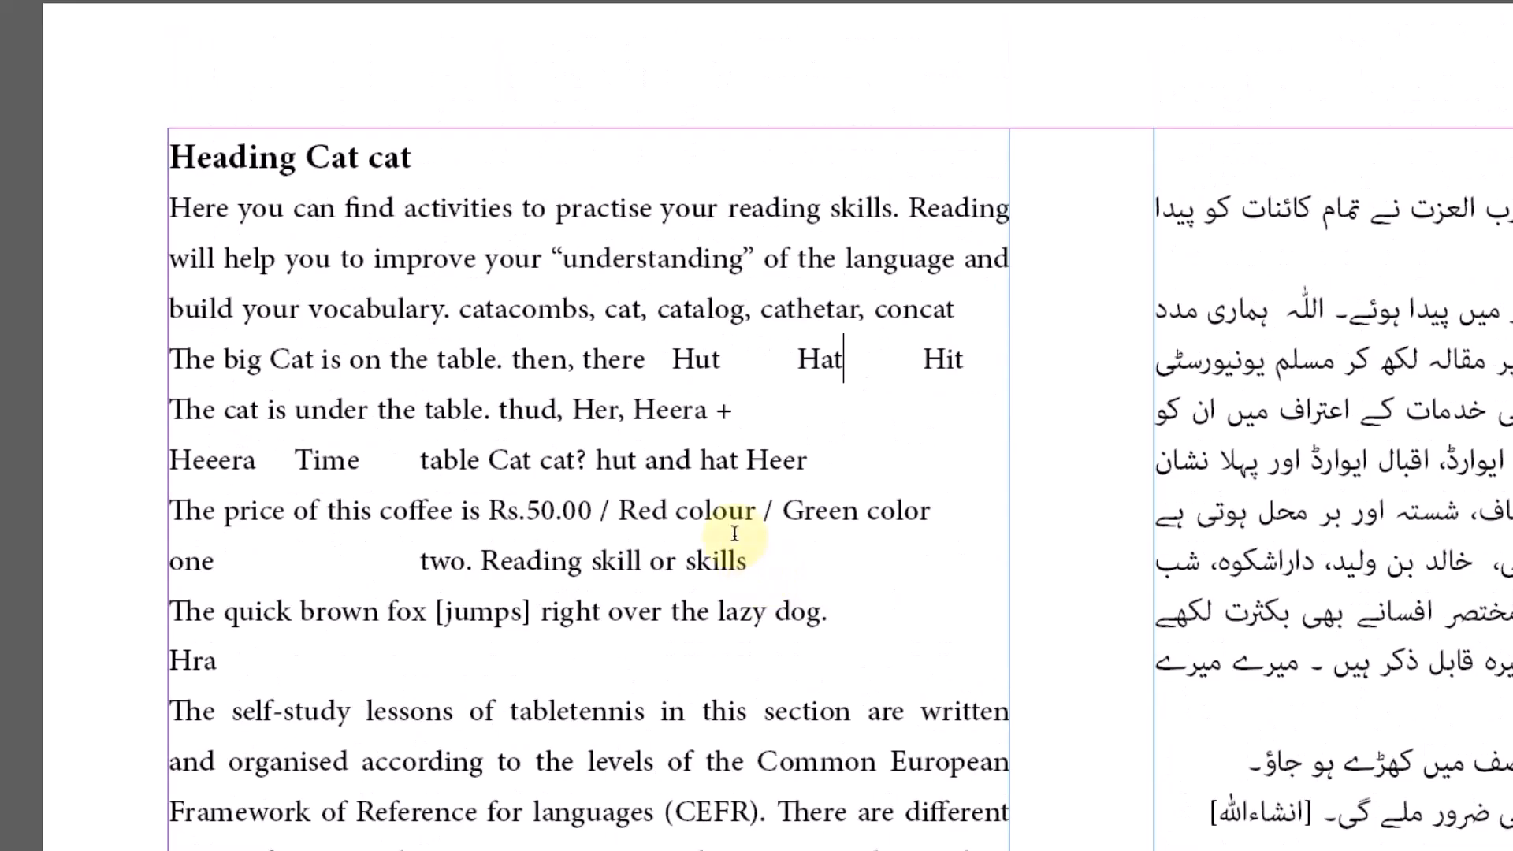
pyautogui.scroll(-6, 816, 541)
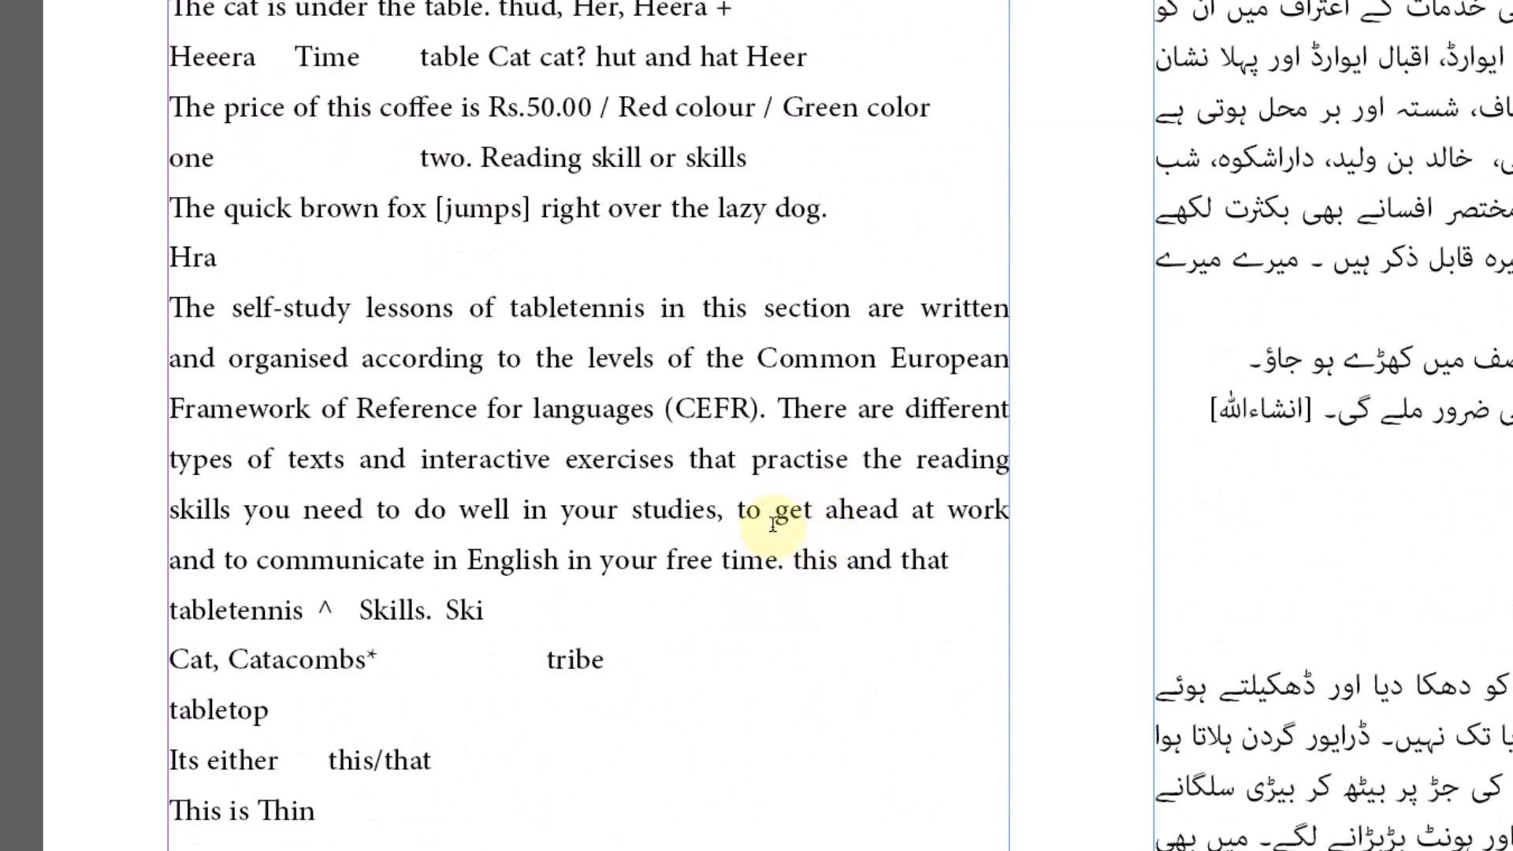
# Highlight "colour" and "color" in the coffee price line to compare the two spellings
pyautogui.scroll(4, 815, 543)
pyautogui.moveTo(622, 428); pyautogui.dragTo(643, 430)
pyautogui.click(730, 431)
pyautogui.moveTo(762, 430); pyautogui.dragTo(676, 430)
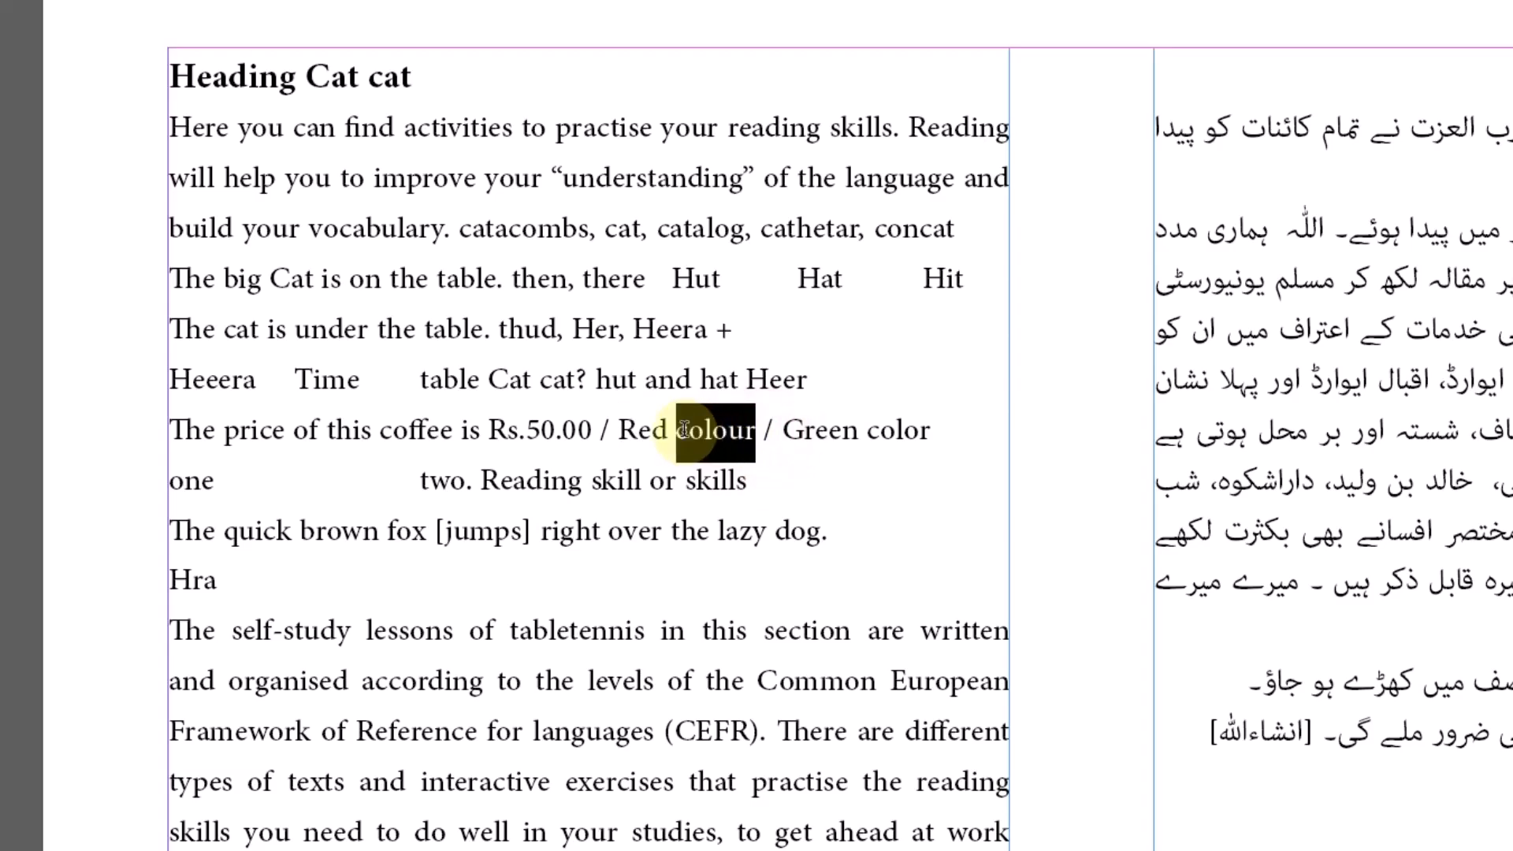
pyautogui.click(750, 328)
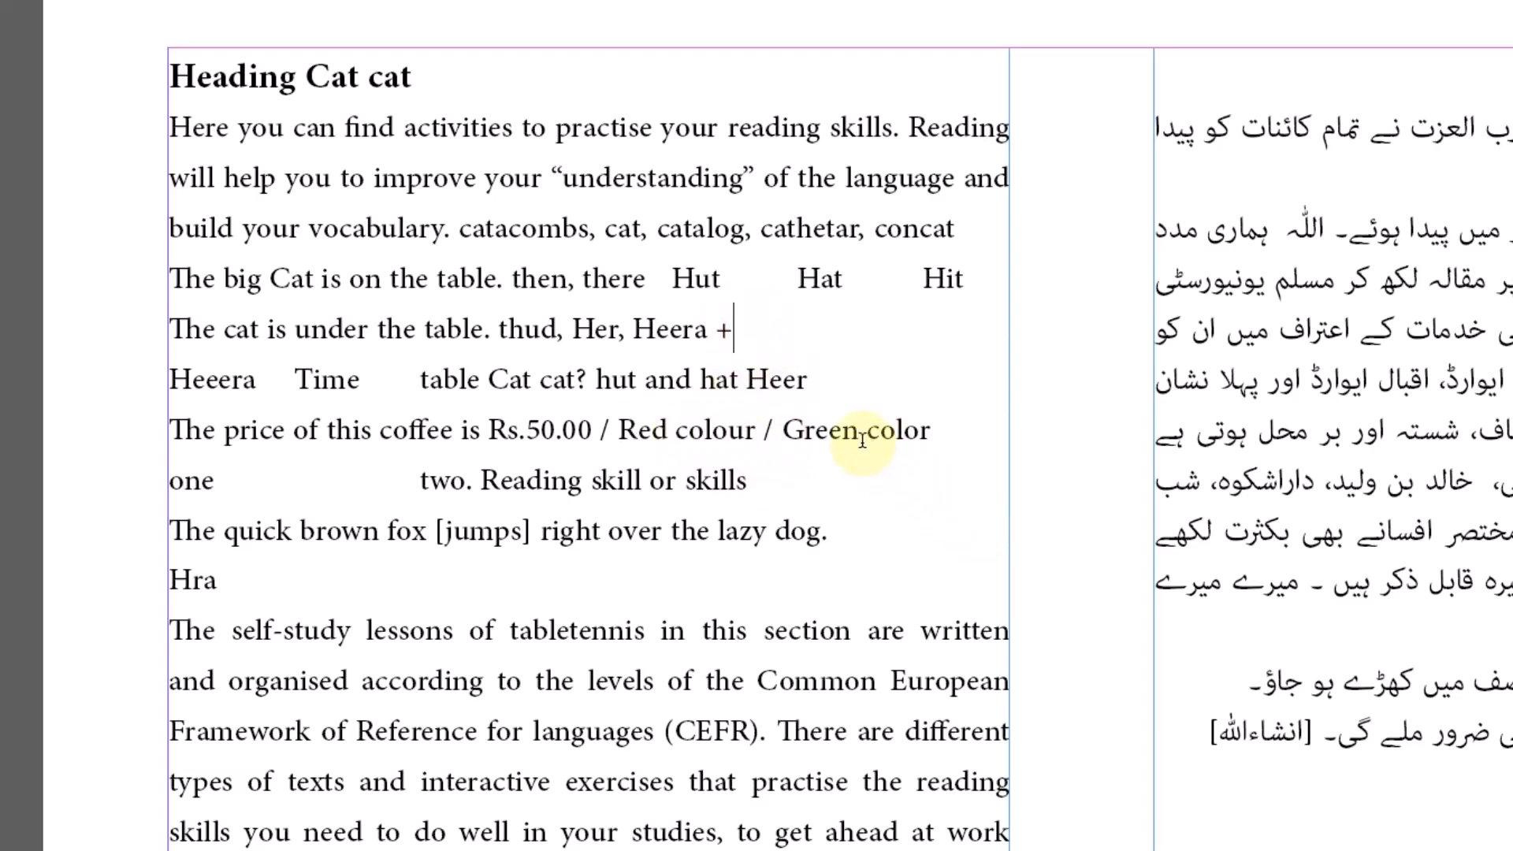
pyautogui.moveTo(873, 433); pyautogui.dragTo(932, 433)
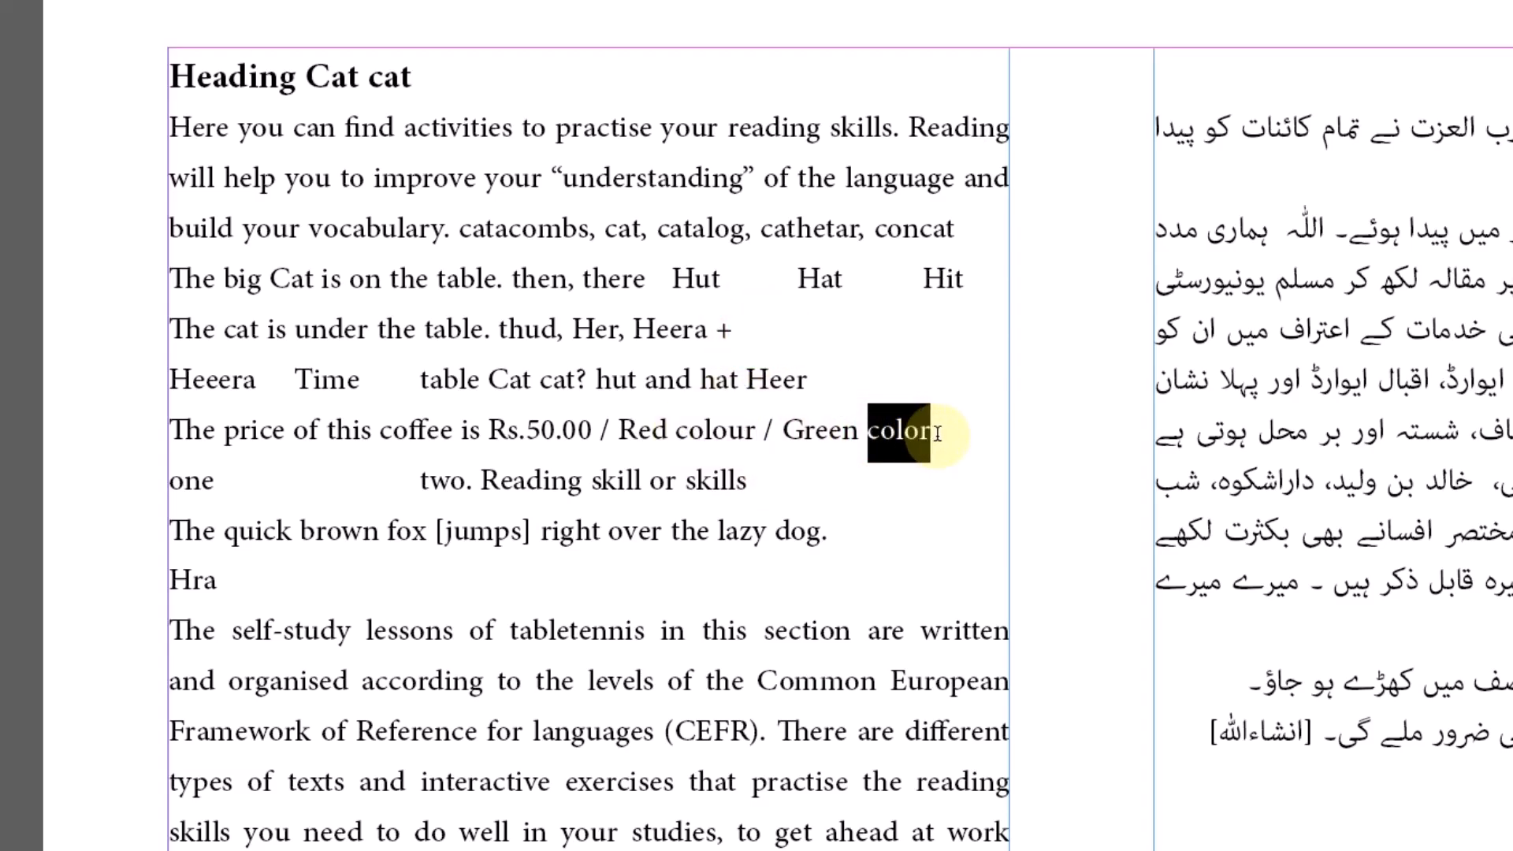
pyautogui.click(638, 252)
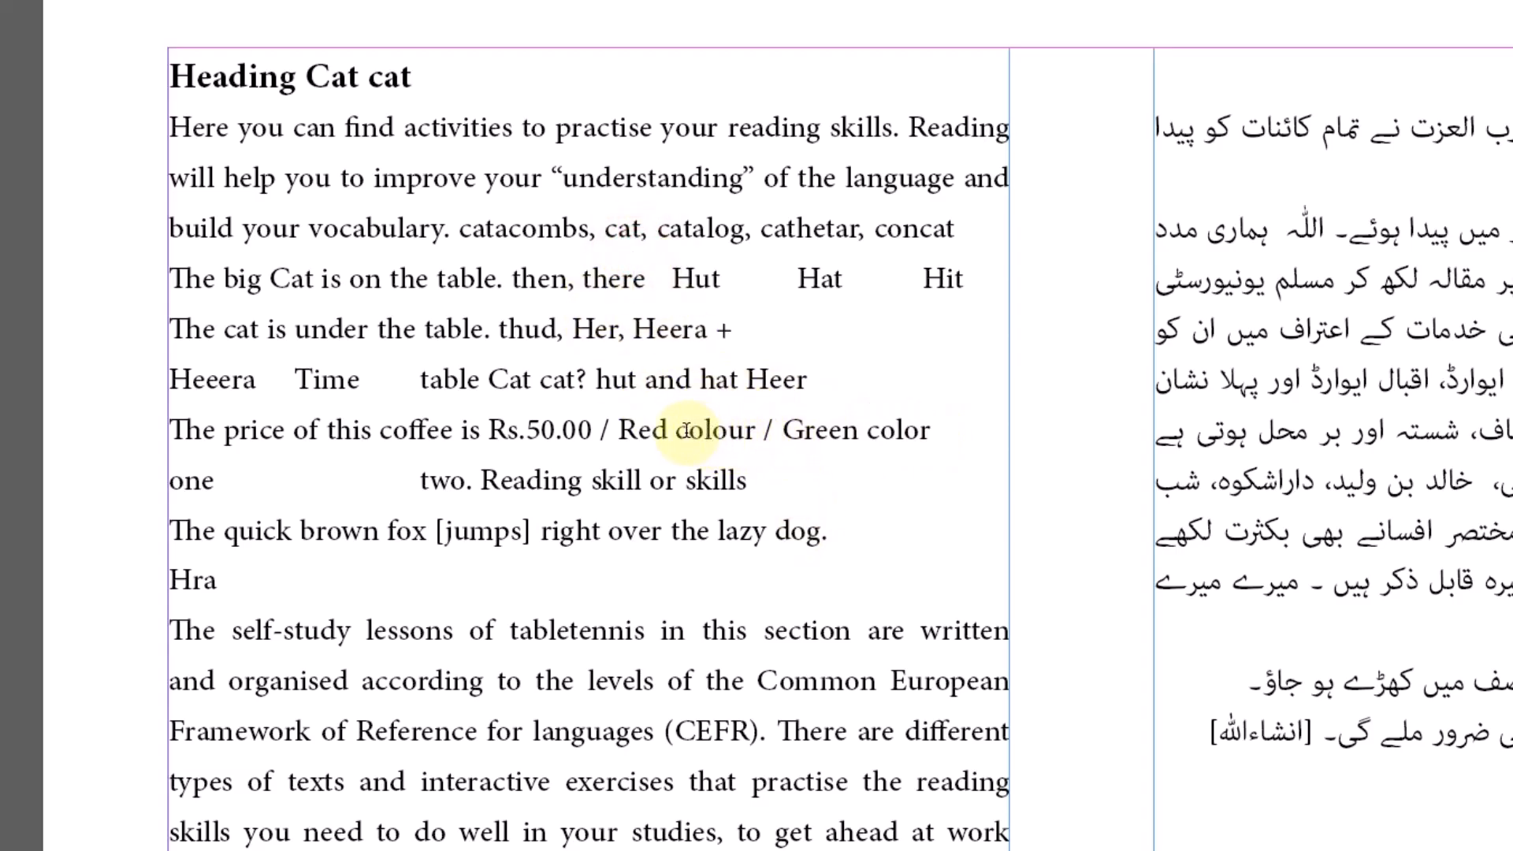
pyautogui.moveTo(670, 433); pyautogui.dragTo(744, 433)
pyautogui.moveTo(869, 433); pyautogui.dragTo(930, 433)
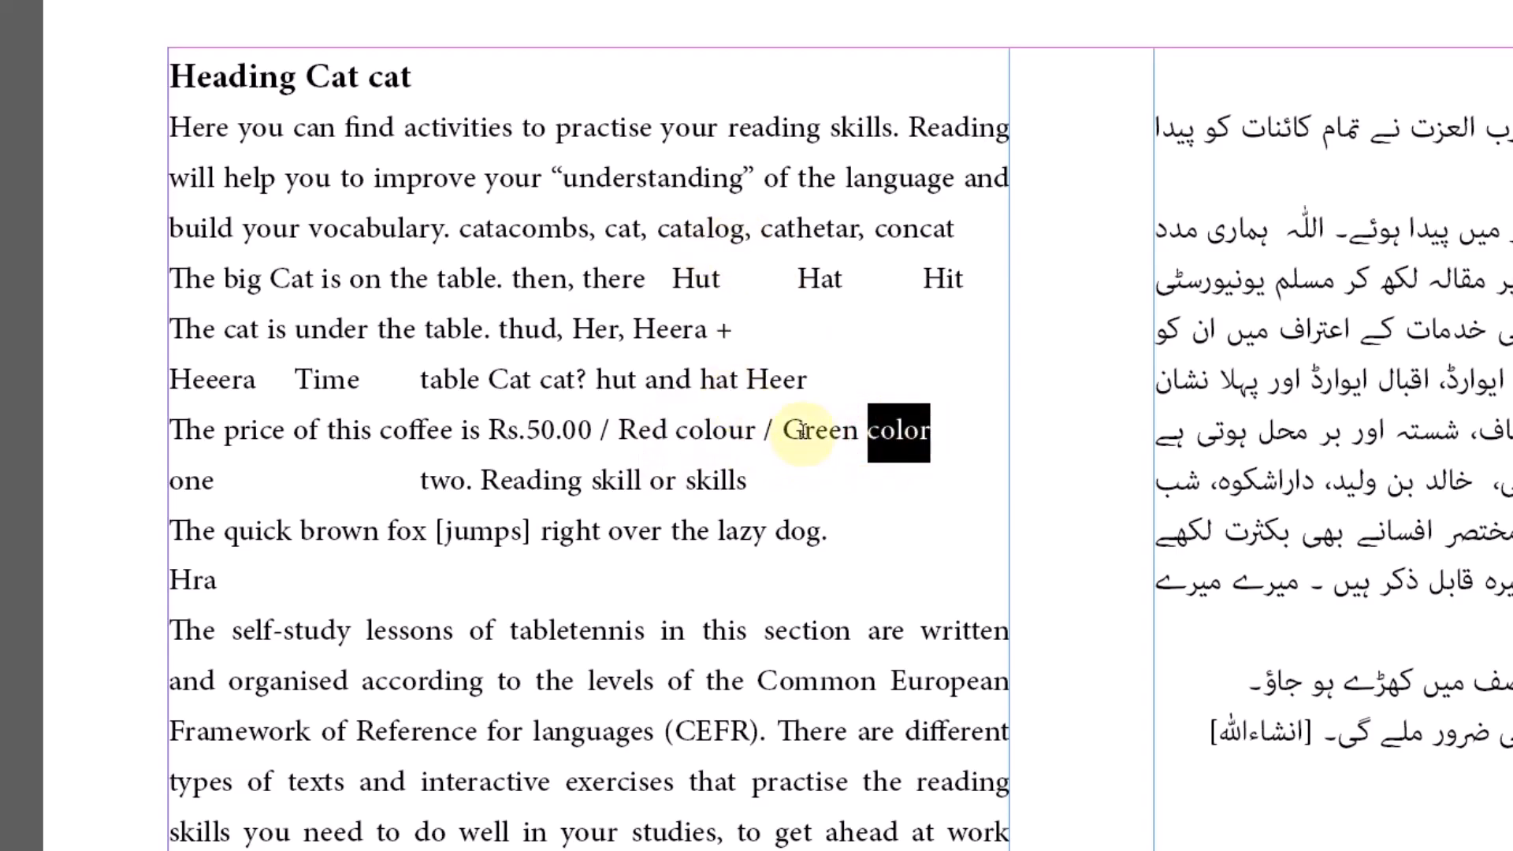
pyautogui.click(625, 176)
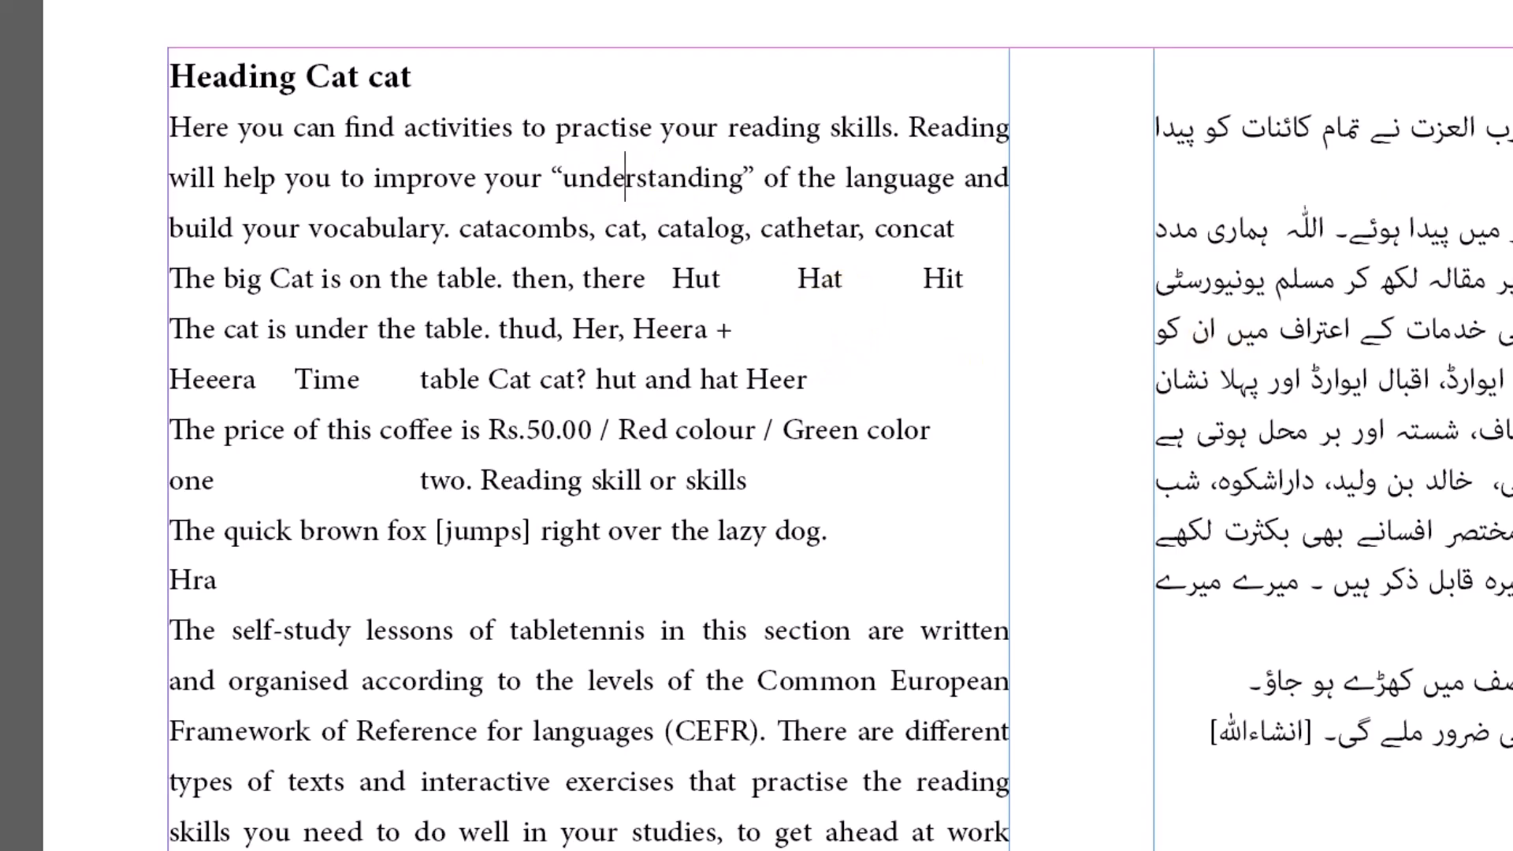
# Create a new character style named PlusSize with a font size of 20
pyautogui.write('PlusSize')
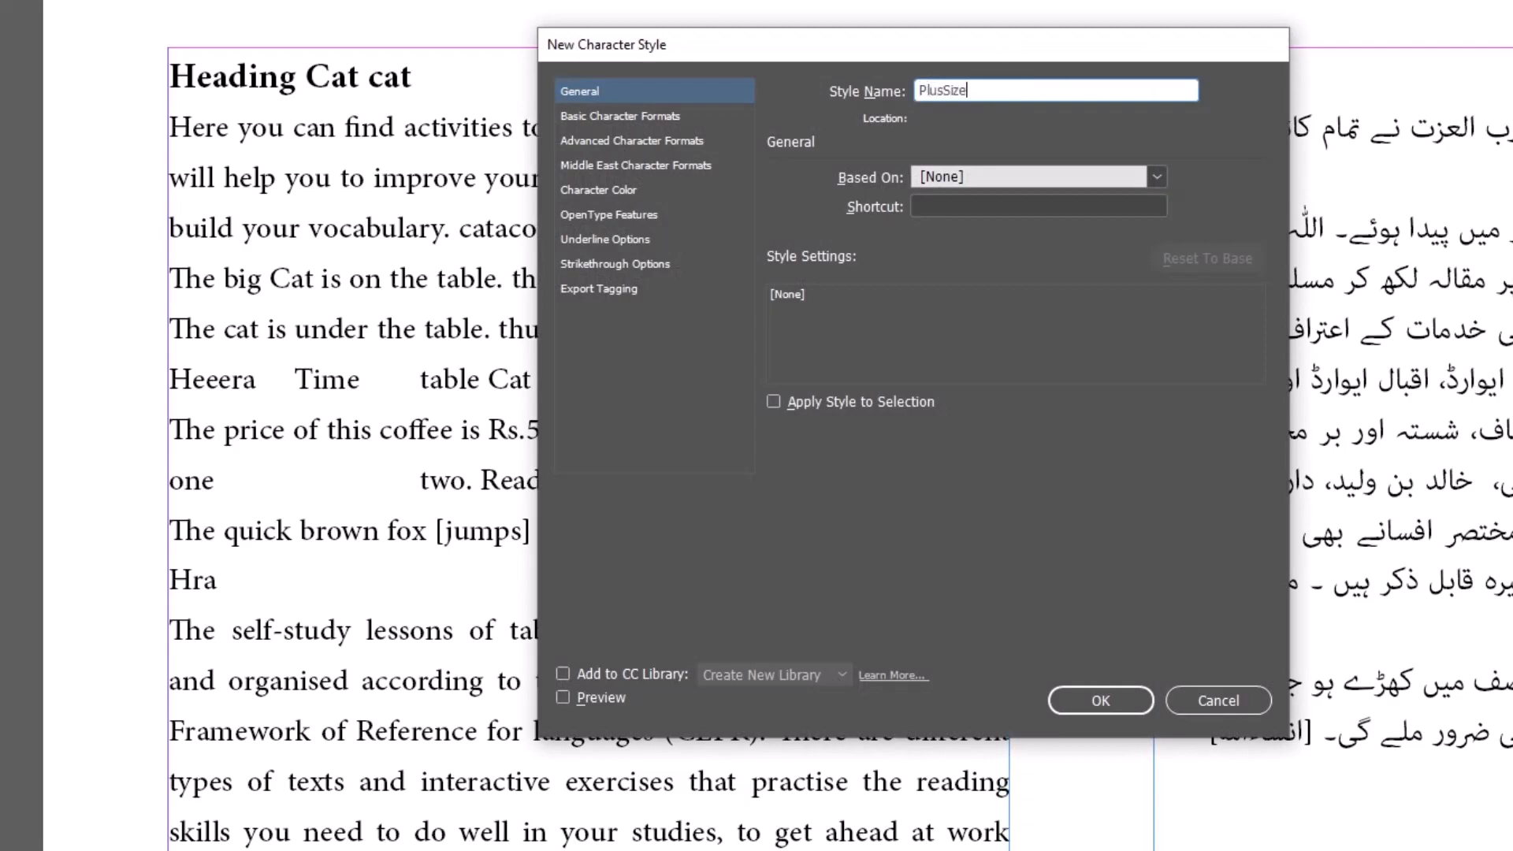
pyautogui.click(614, 116)
pyautogui.click(928, 246)
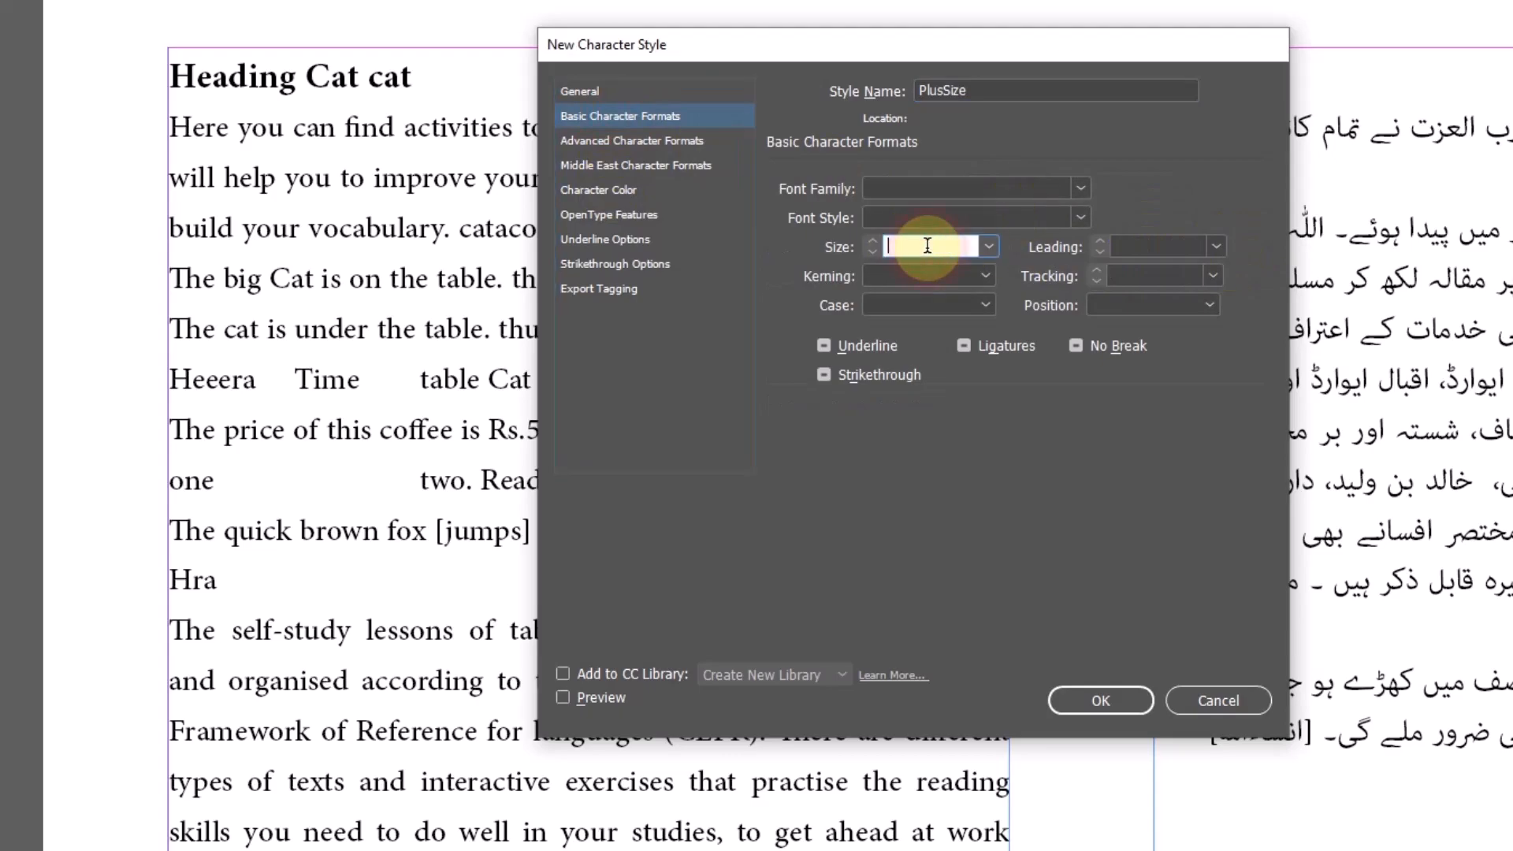
pyautogui.write('20')
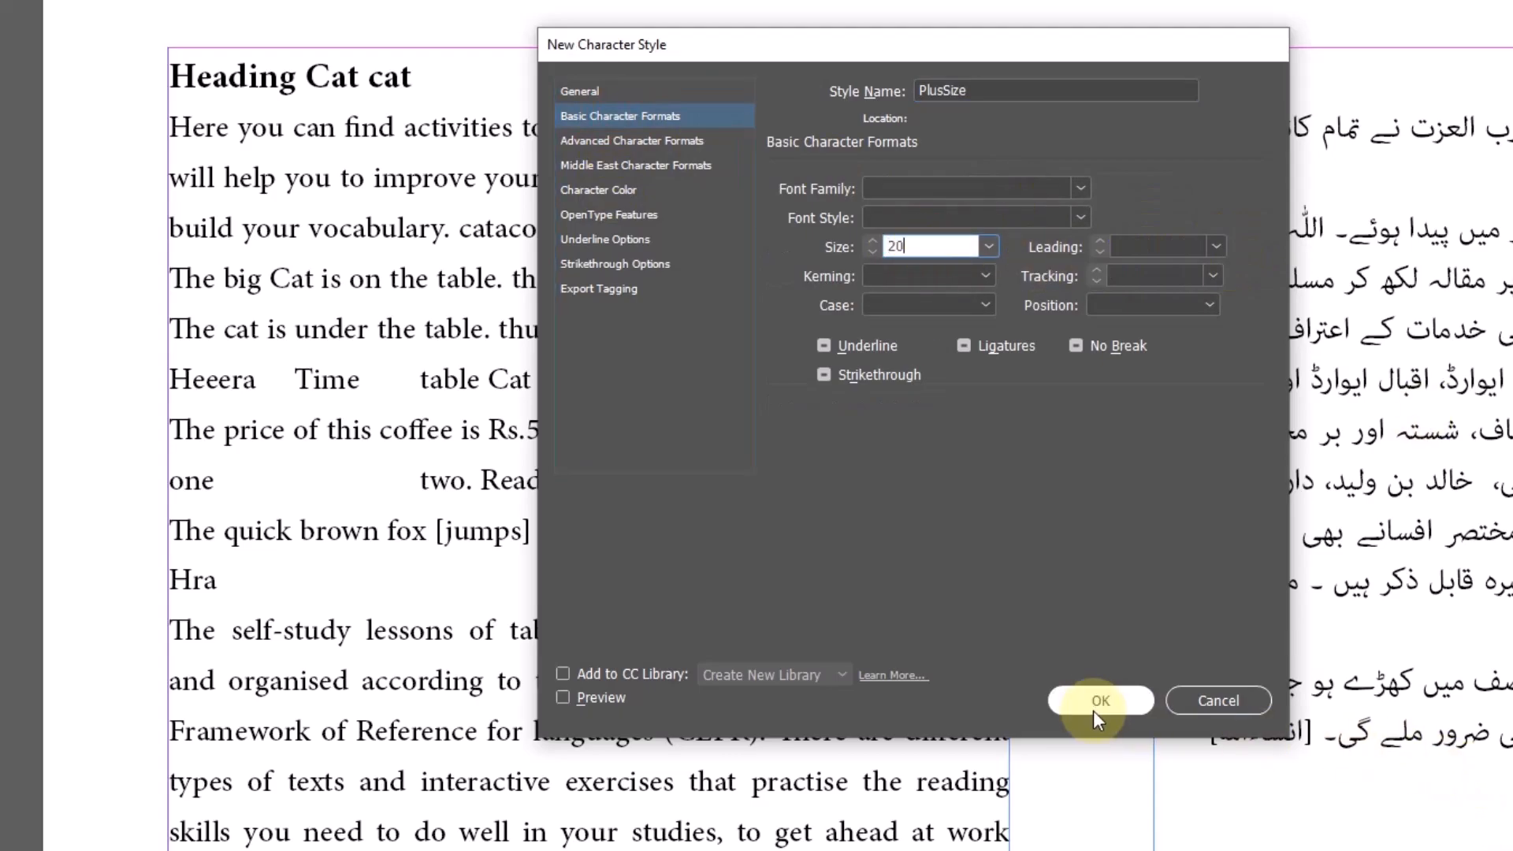
pyautogui.click(1114, 710)
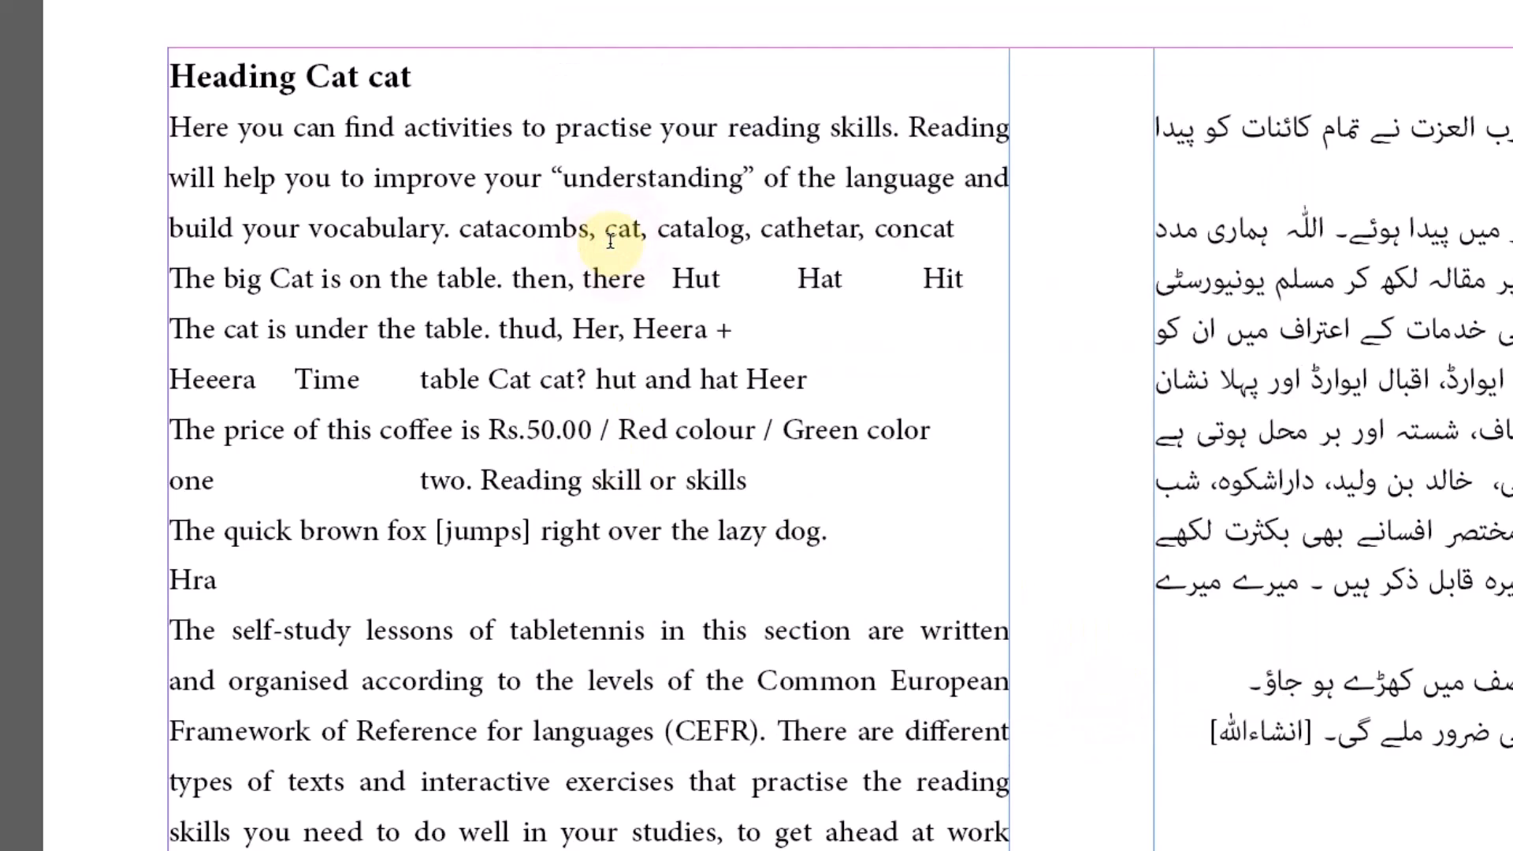
# Reopen Find/Change and enter "colour" as the GREP search pattern
pyautogui.hotkey('ctrl', 'f')
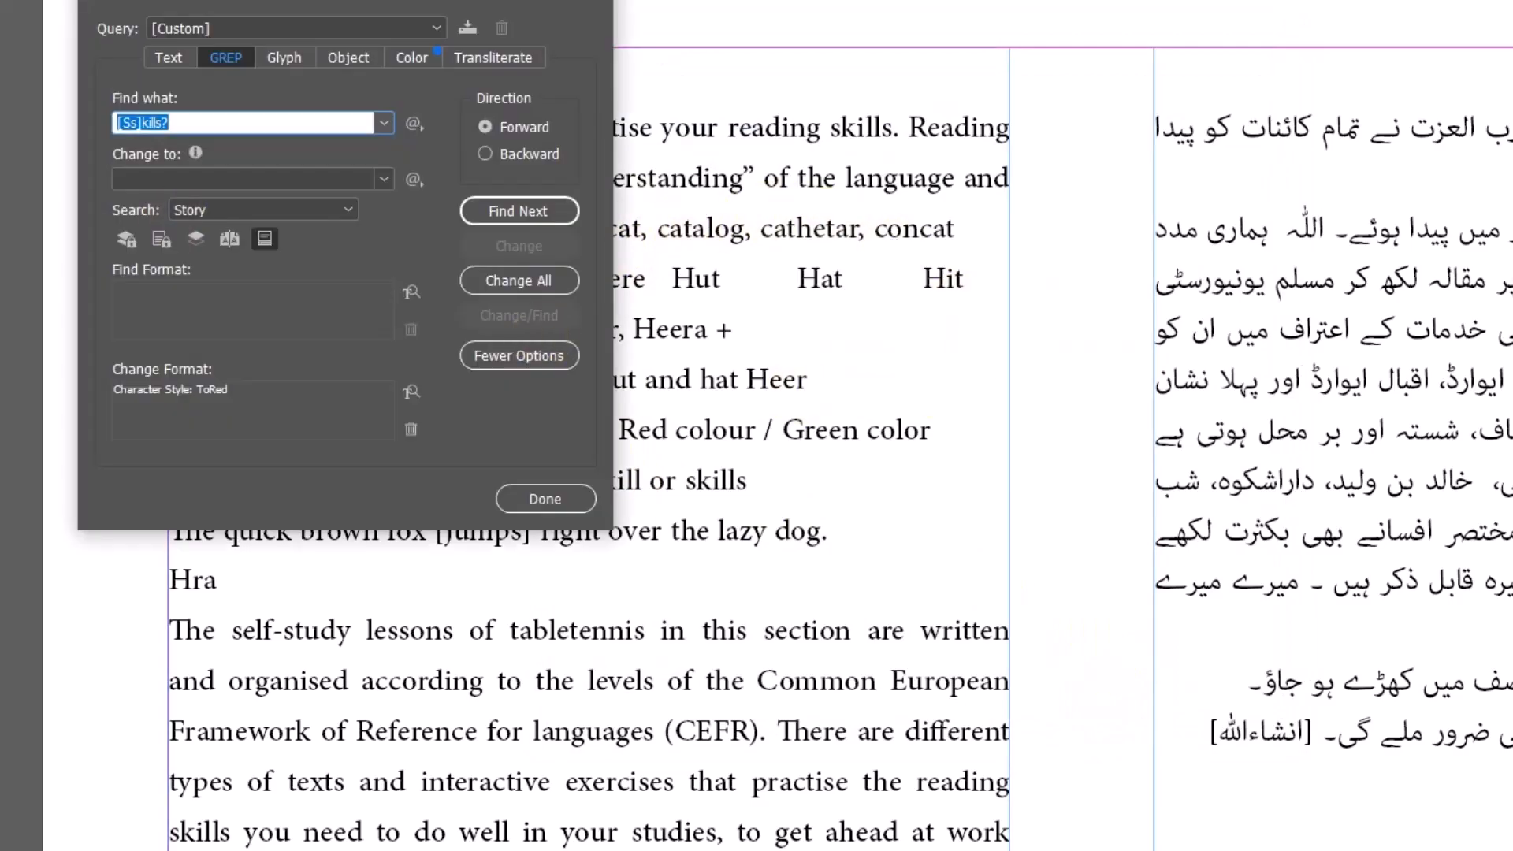
pyautogui.write('c')
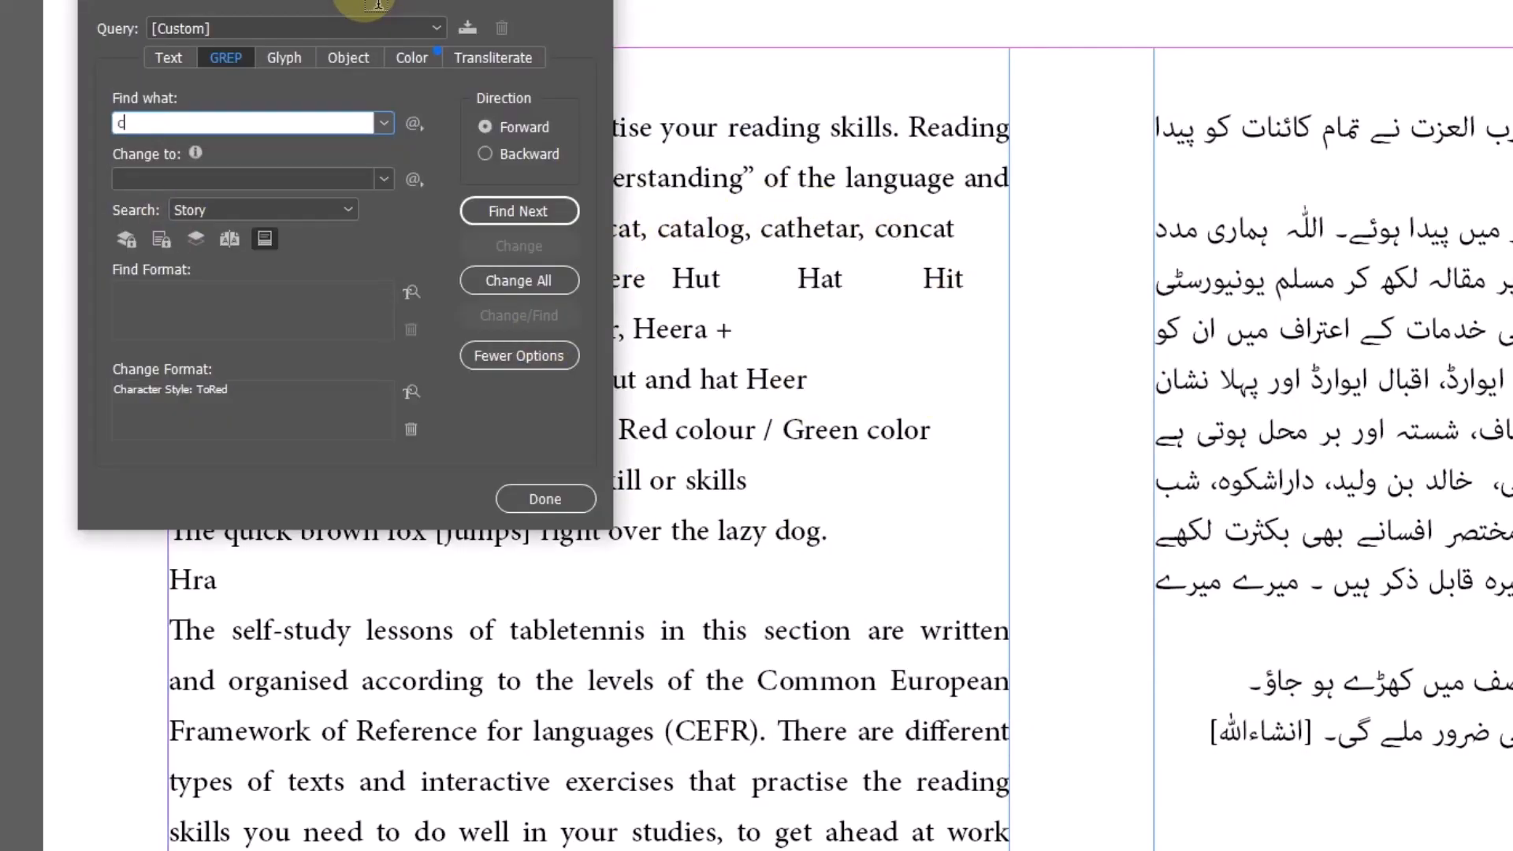
pyautogui.write('olour')
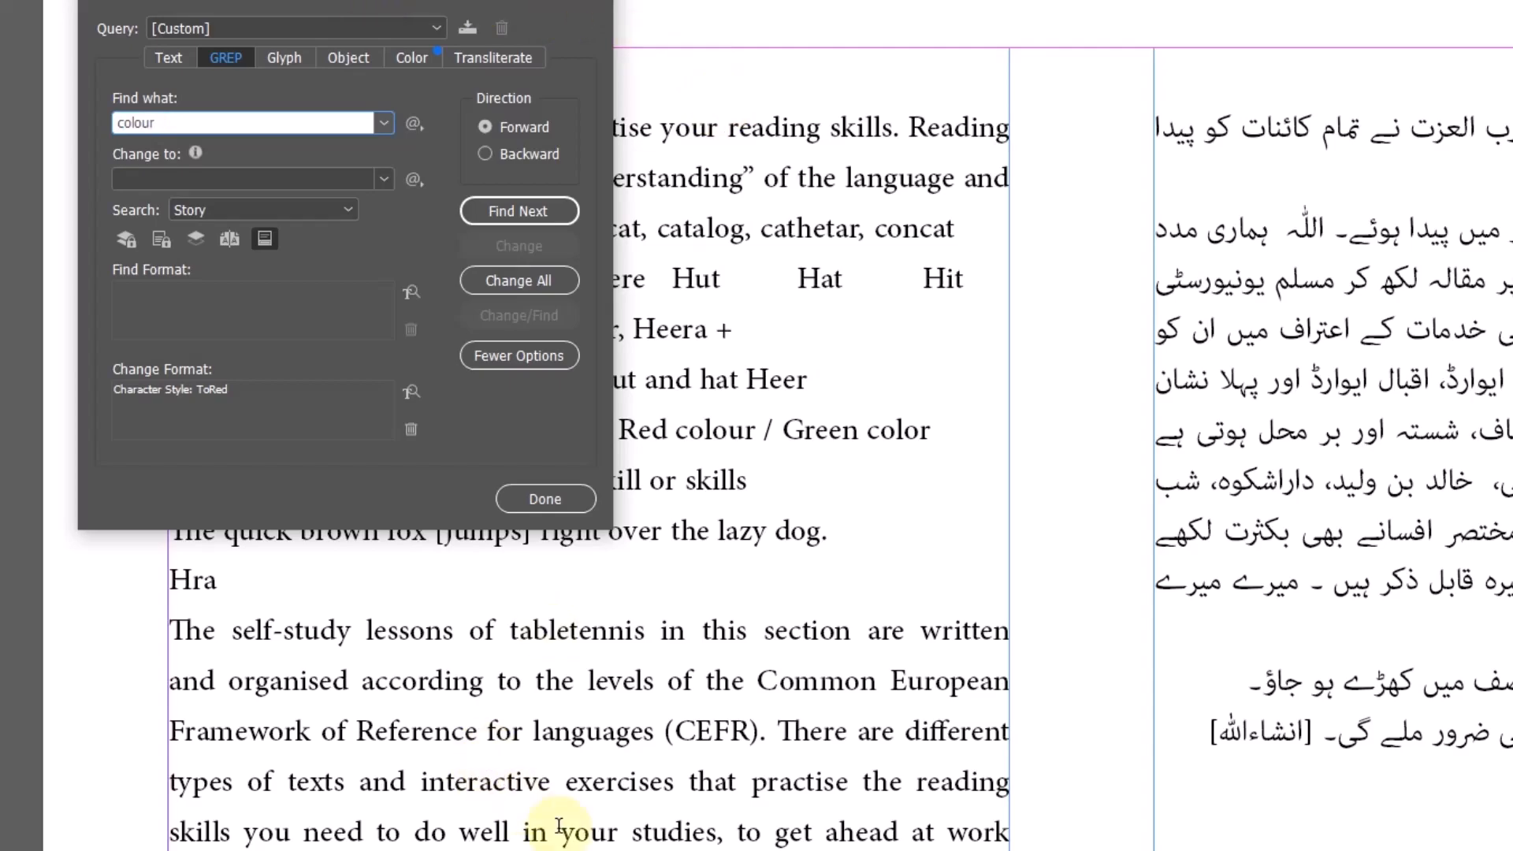
# Switch to Word and replace all the sample text with "colour"
pyautogui.click(1334, 726)
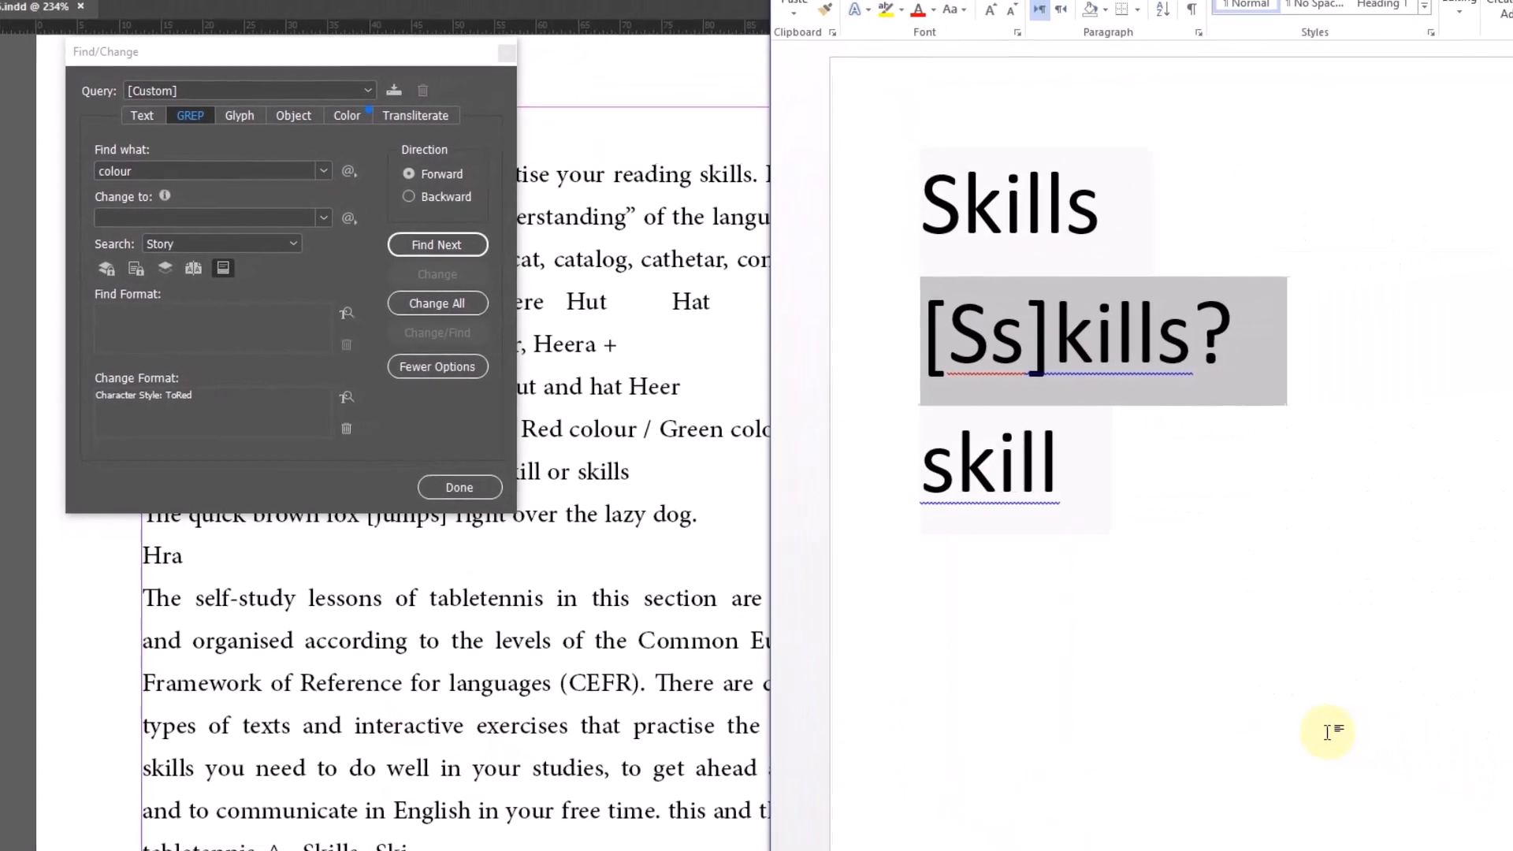
pyautogui.hotkey('ctrl', 'a')
pyautogui.write('colour')
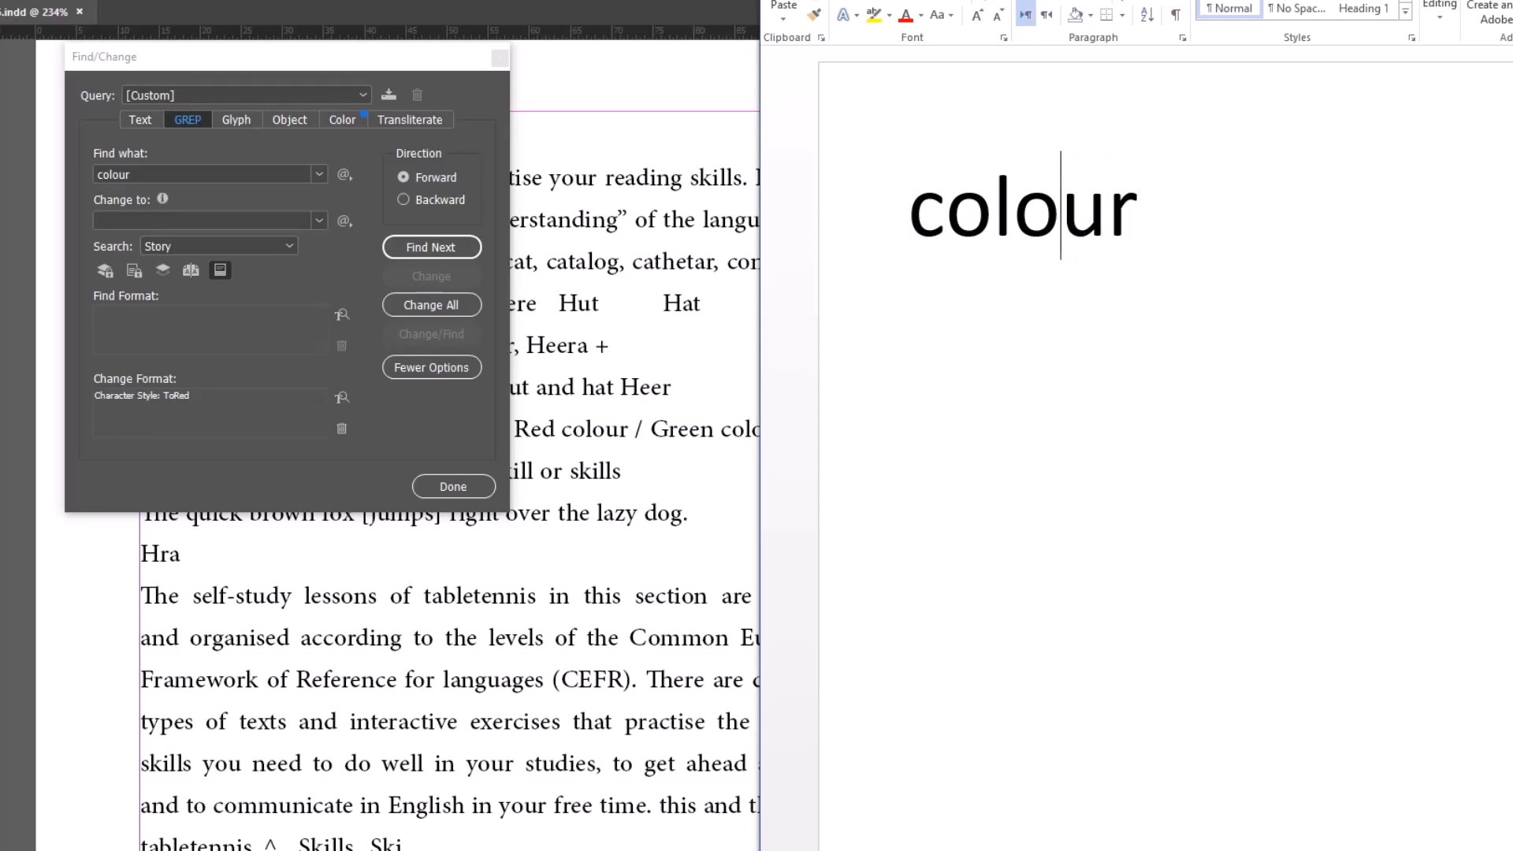
# Insert "?" after the "u" and make the initial letter lowercase so the word reads "colou?r"
pyautogui.press('Left')
pyautogui.press('Right')
pyautogui.press('Left')
pyautogui.write('?')
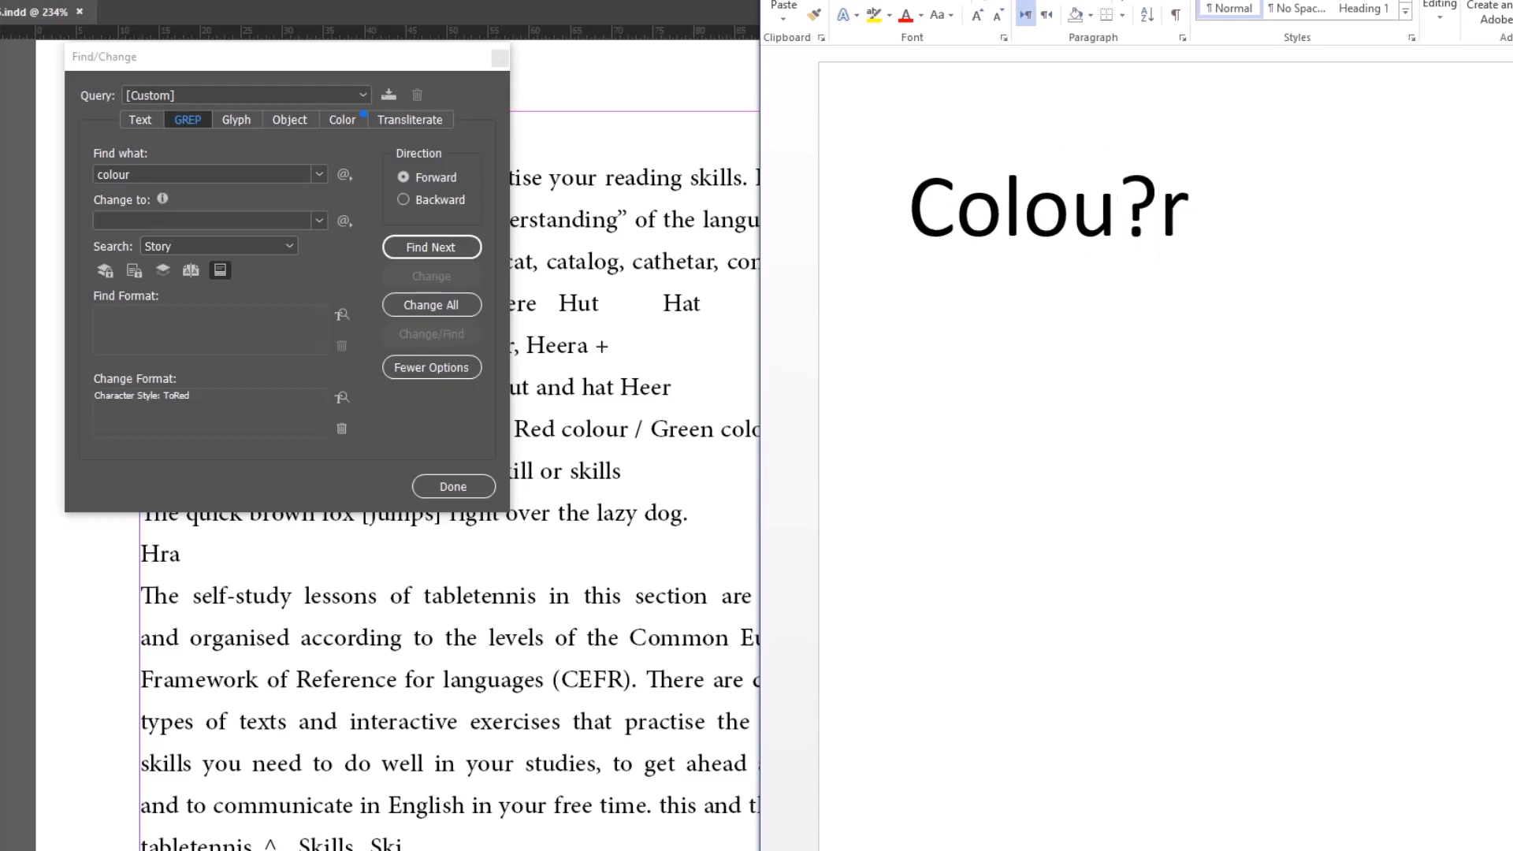
pyautogui.press('Home')
pyautogui.press('Delete')
pyautogui.write('c')
pyautogui.press('Right')
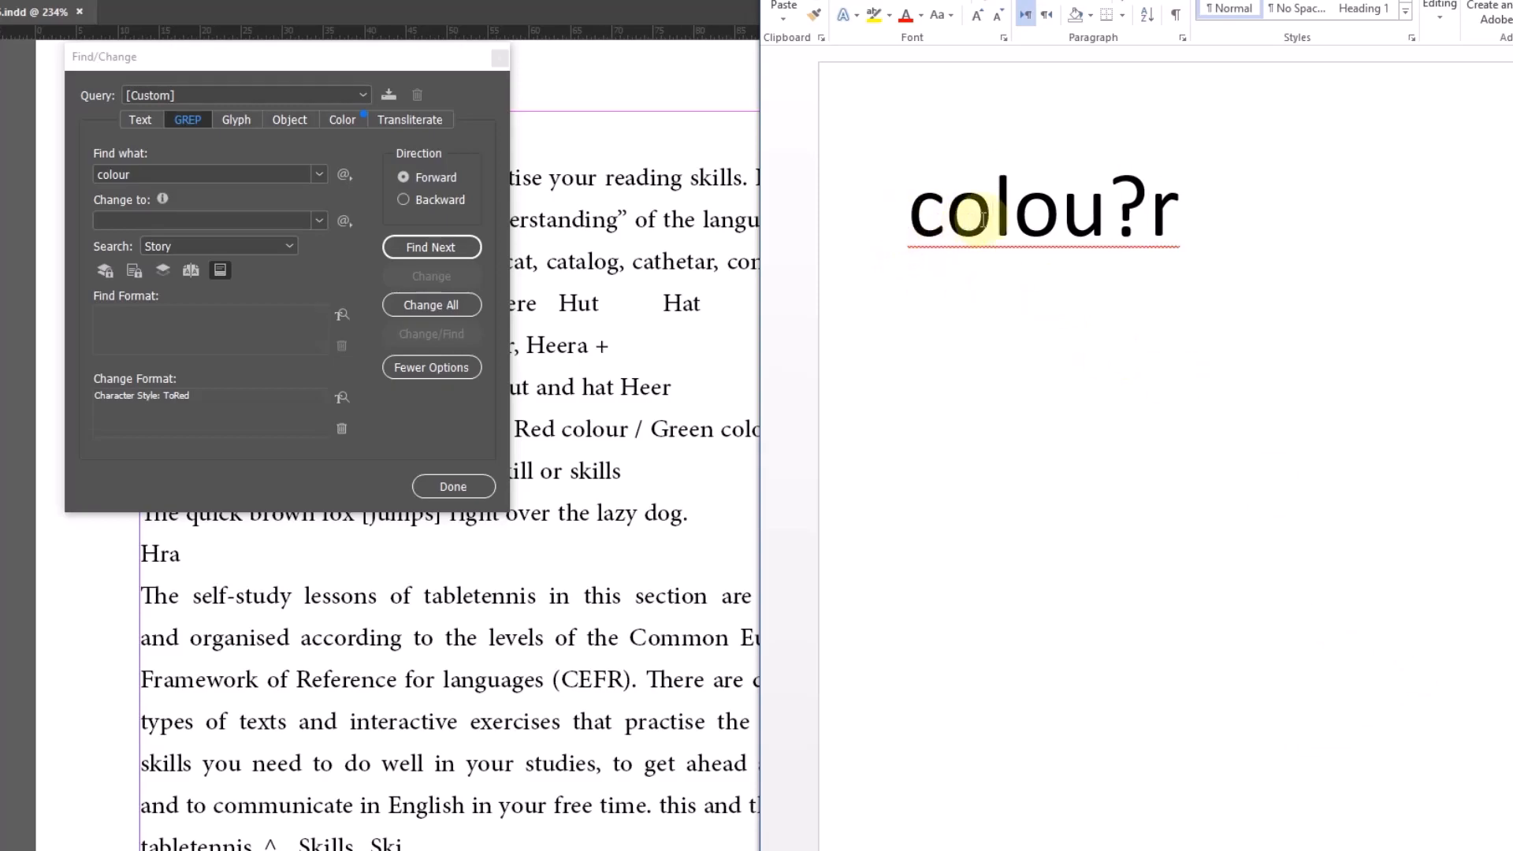
# Copy "colou?r" from Word and replace the GREP search pattern in InDesign's Find/Change with it
pyautogui.moveTo(1056, 216); pyautogui.dragTo(906, 219)
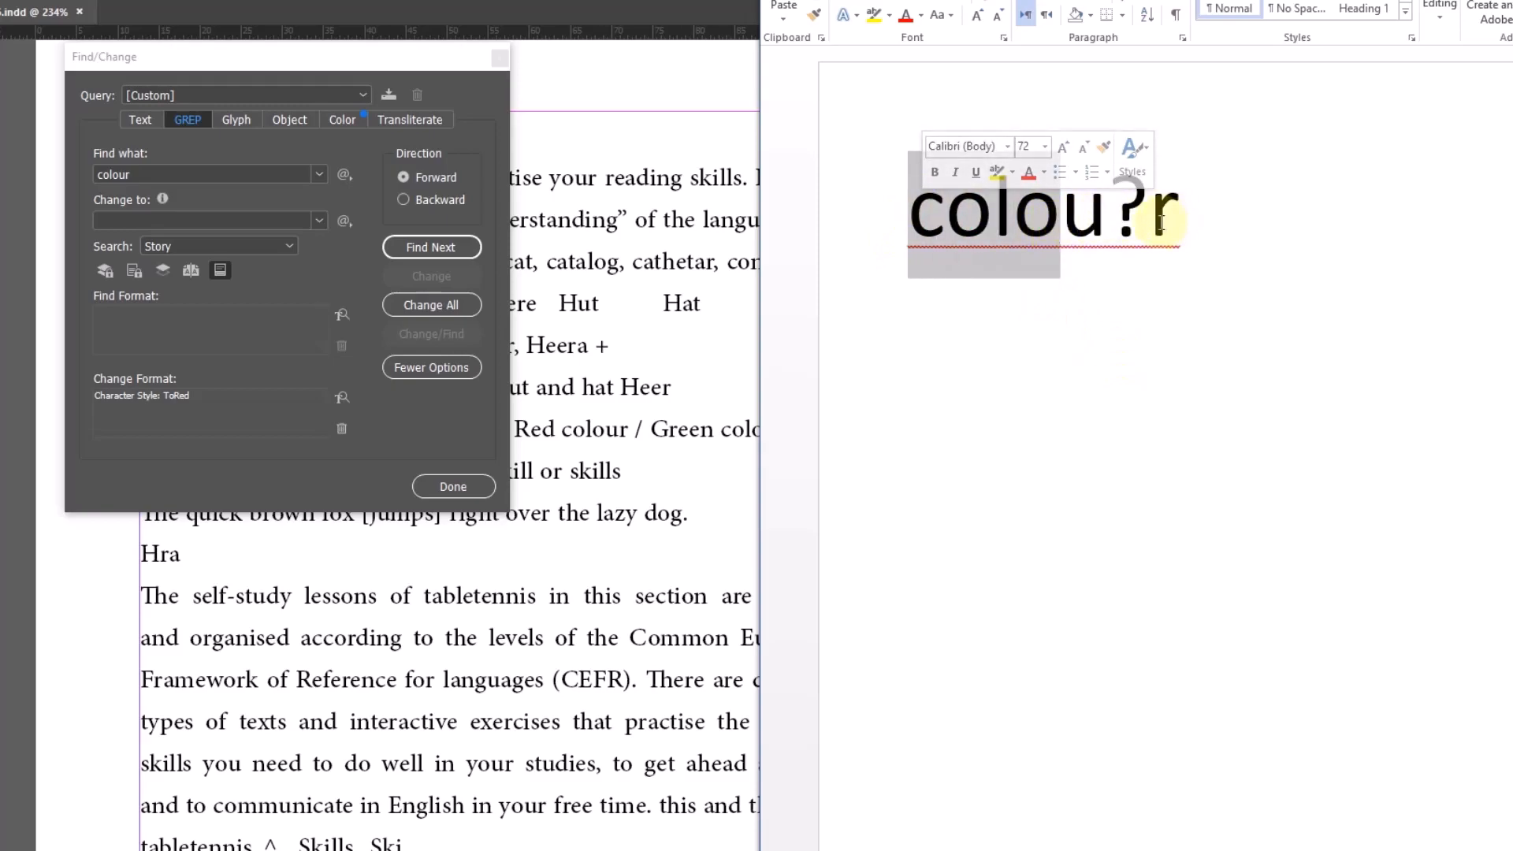
pyautogui.moveTo(1190, 217); pyautogui.dragTo(911, 209)
pyautogui.hotkey('ctrl', 'c')
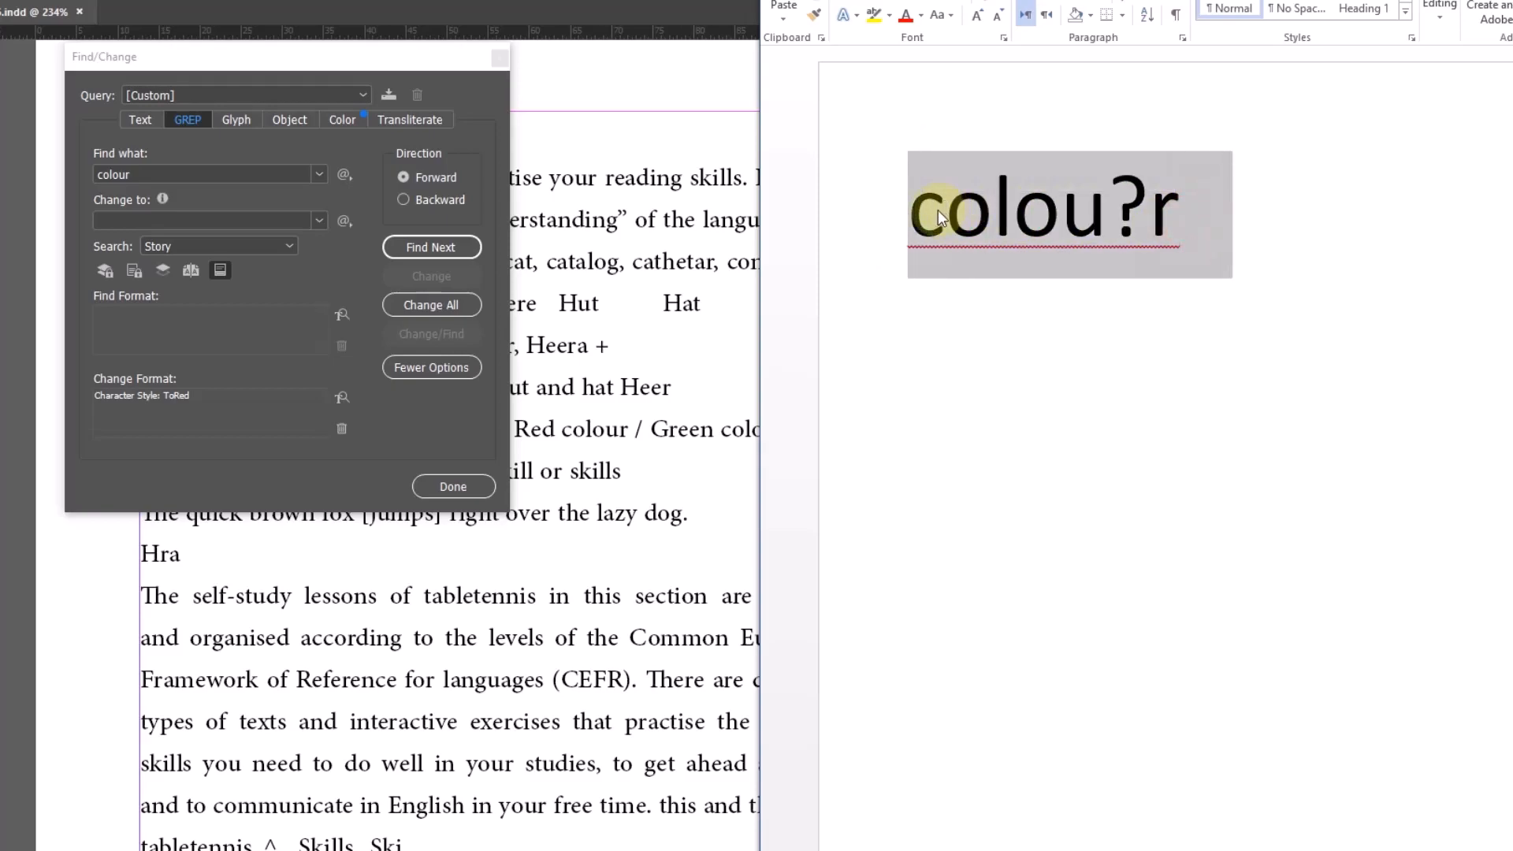
pyautogui.click(207, 175)
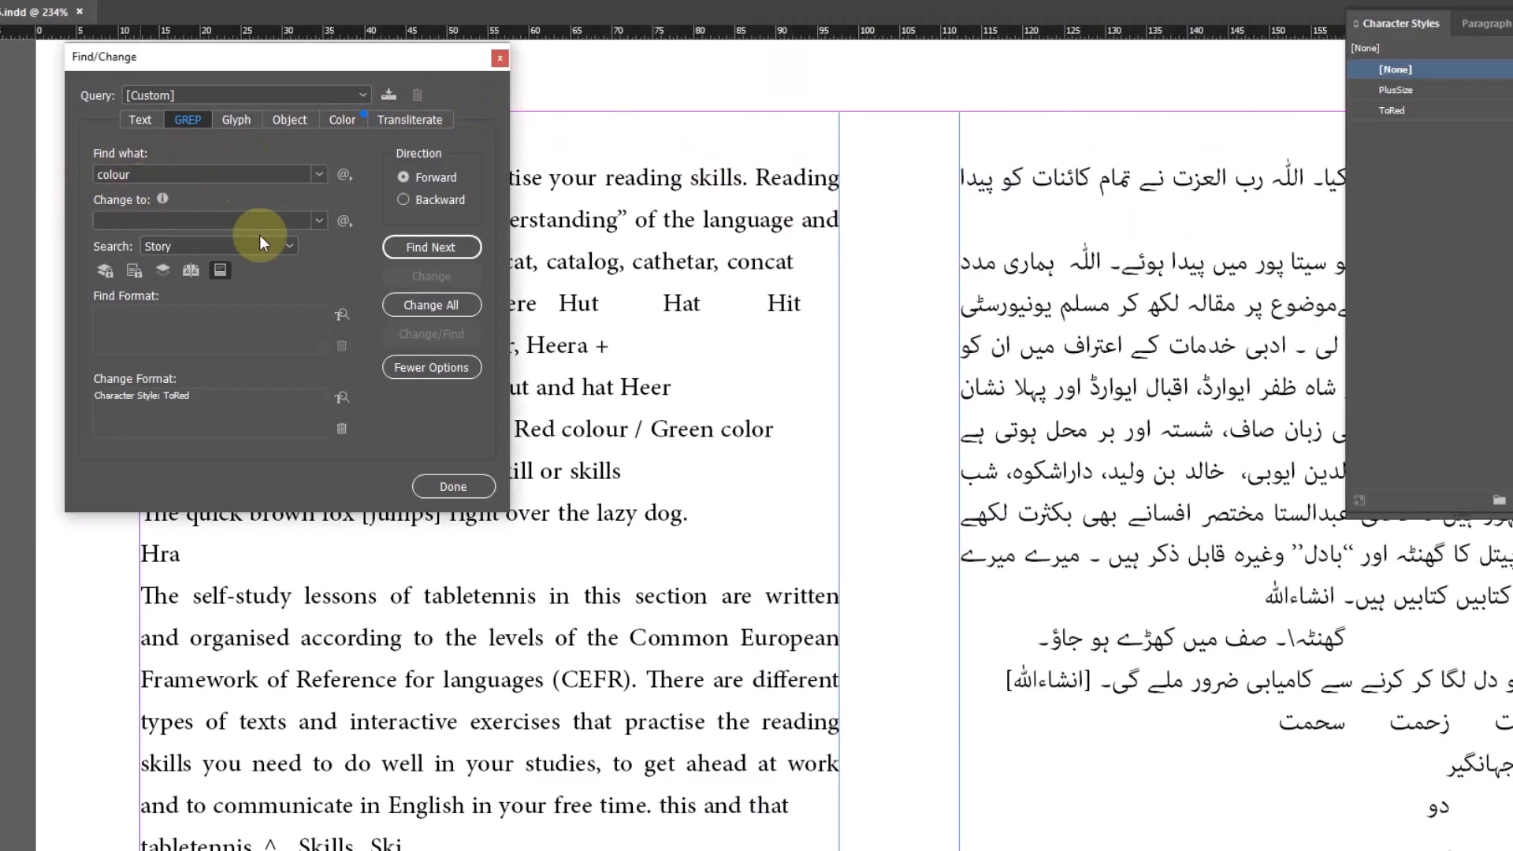
pyautogui.doubleClick(197, 175)
pyautogui.hotkey('ctrl', 'v')
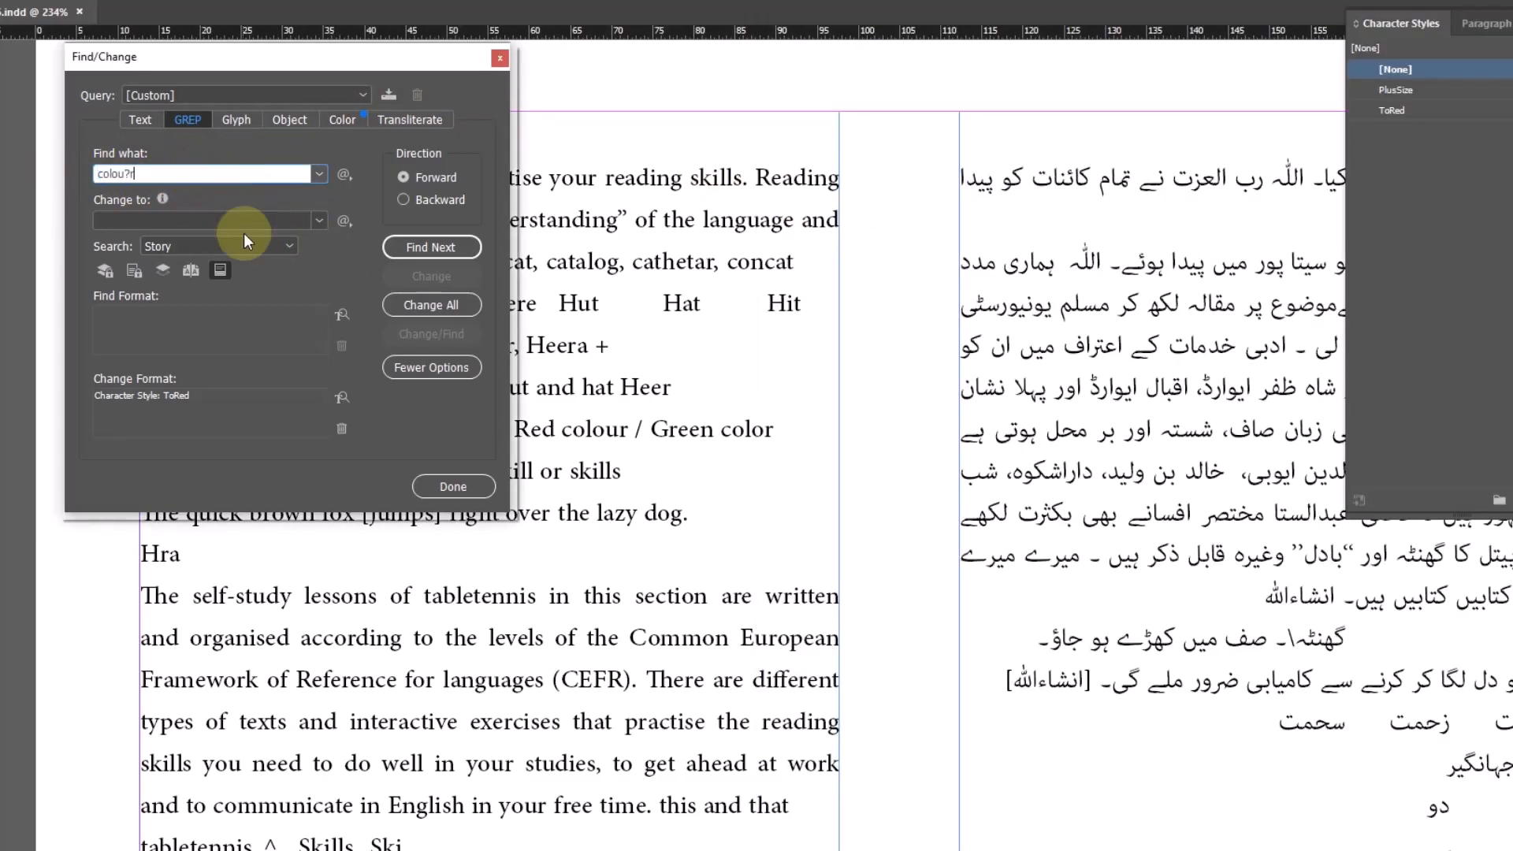
# Find the "colou?r" matches in the story and set the Change Format to the PlusSize character style
pyautogui.click(431, 247)
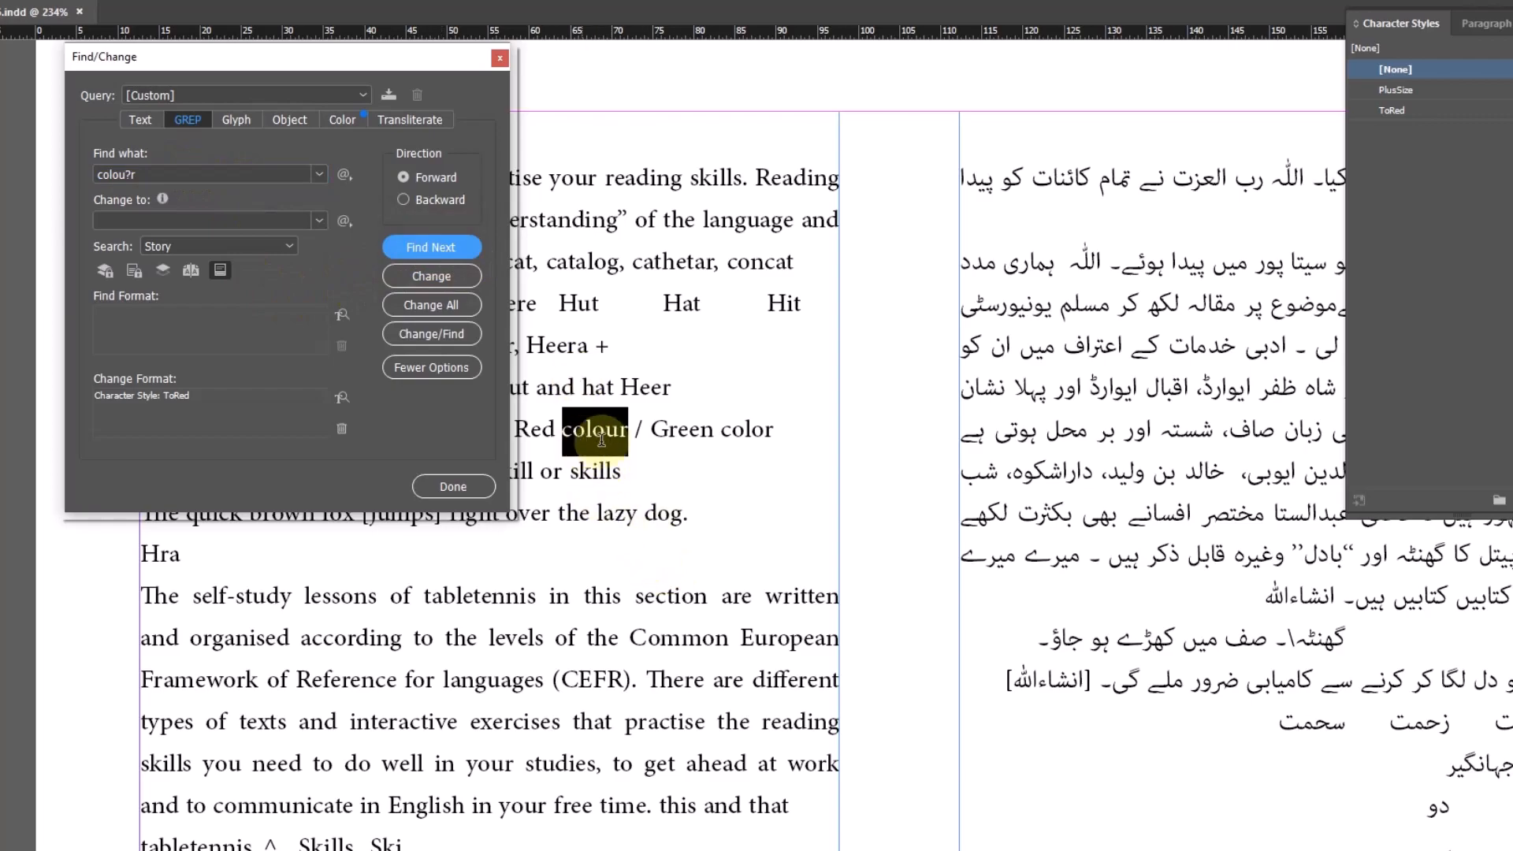
pyautogui.click(431, 247)
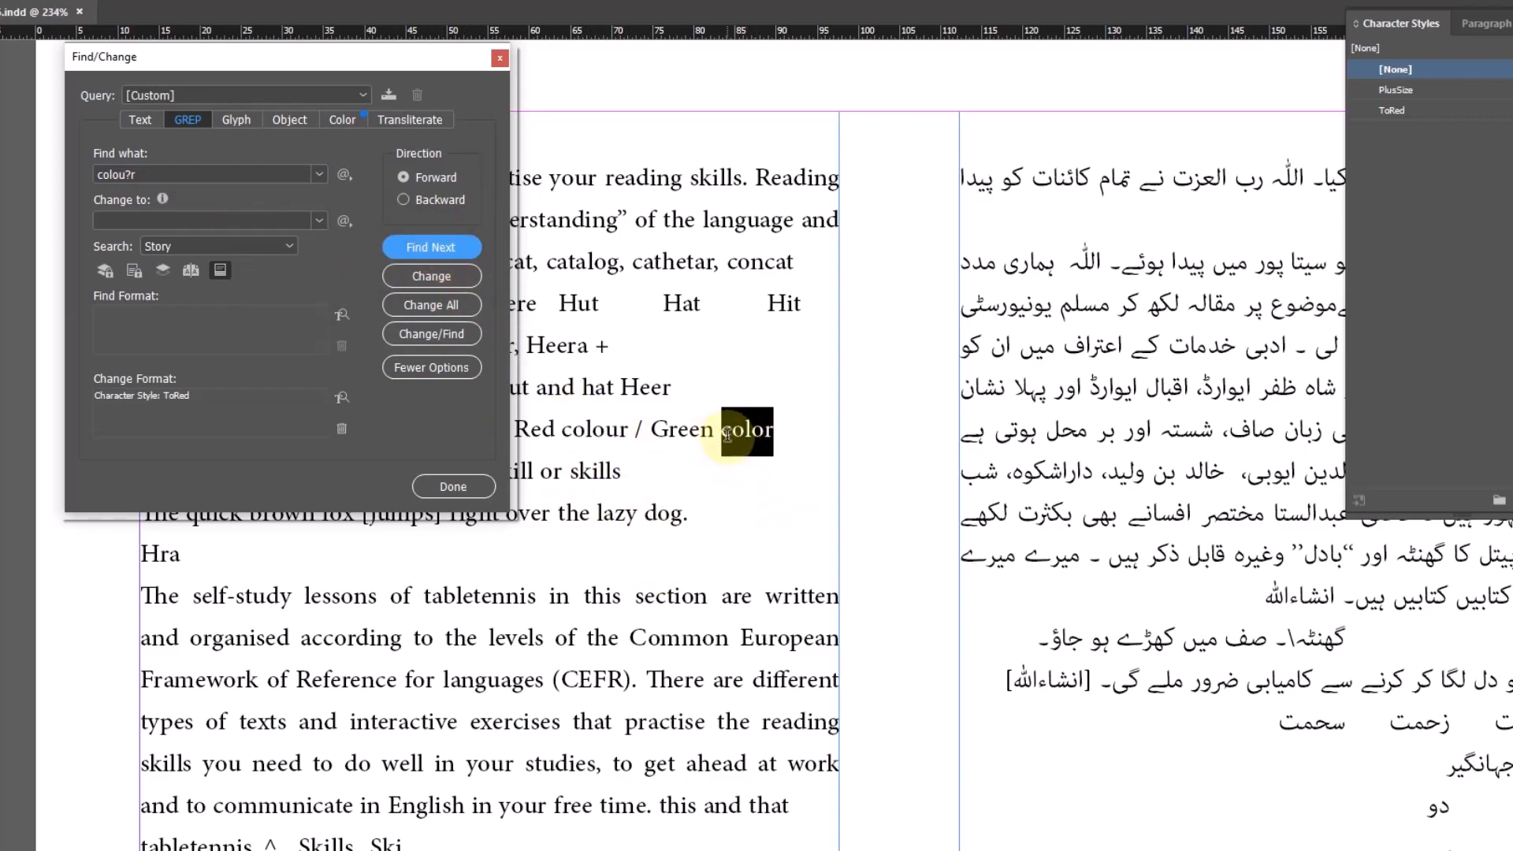
pyautogui.click(342, 429)
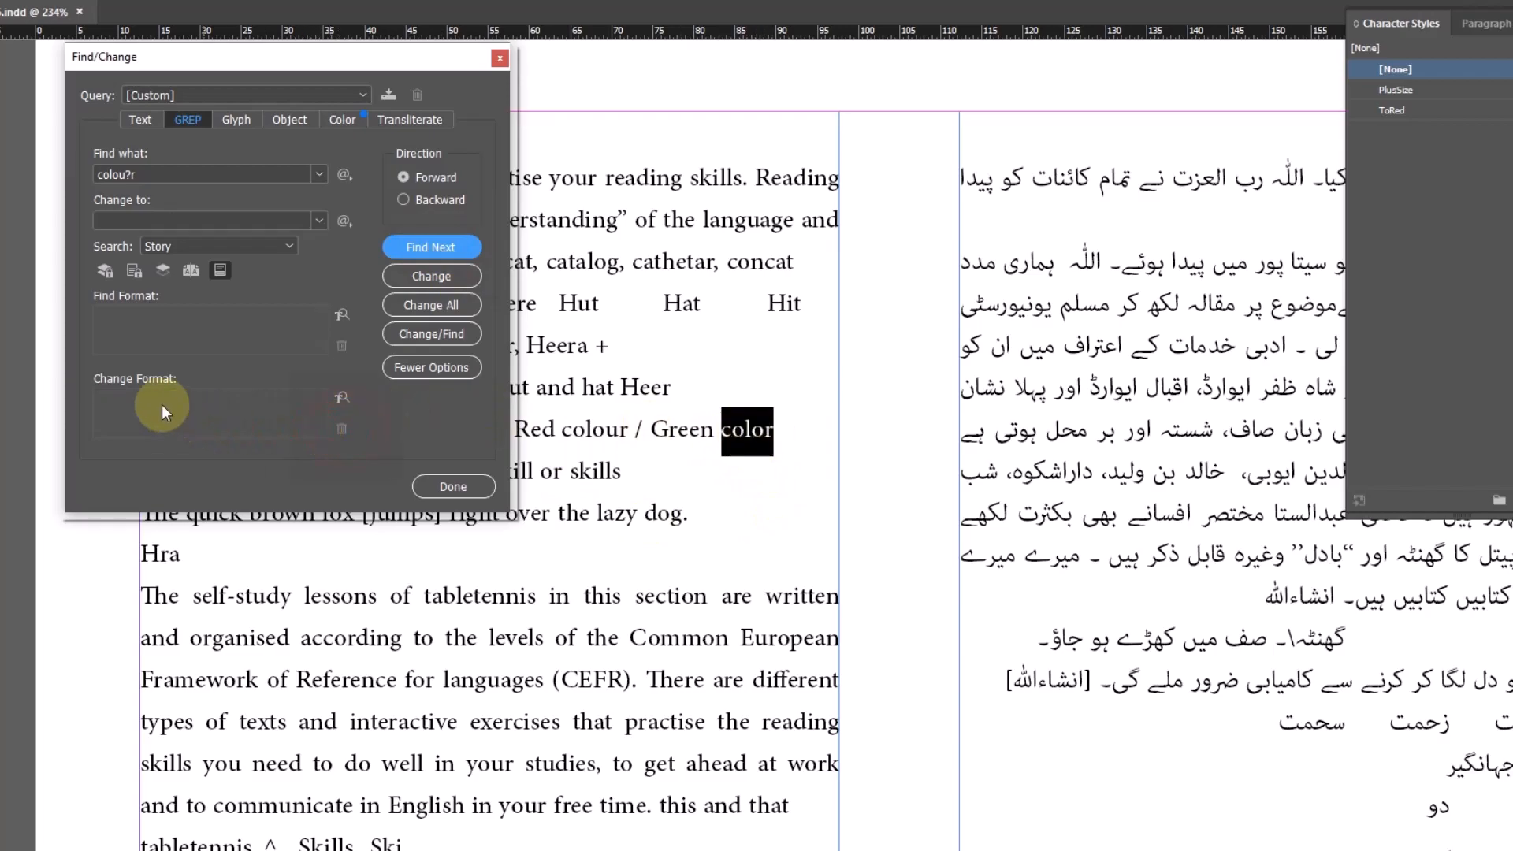
pyautogui.click(190, 405)
pyautogui.click(742, 297)
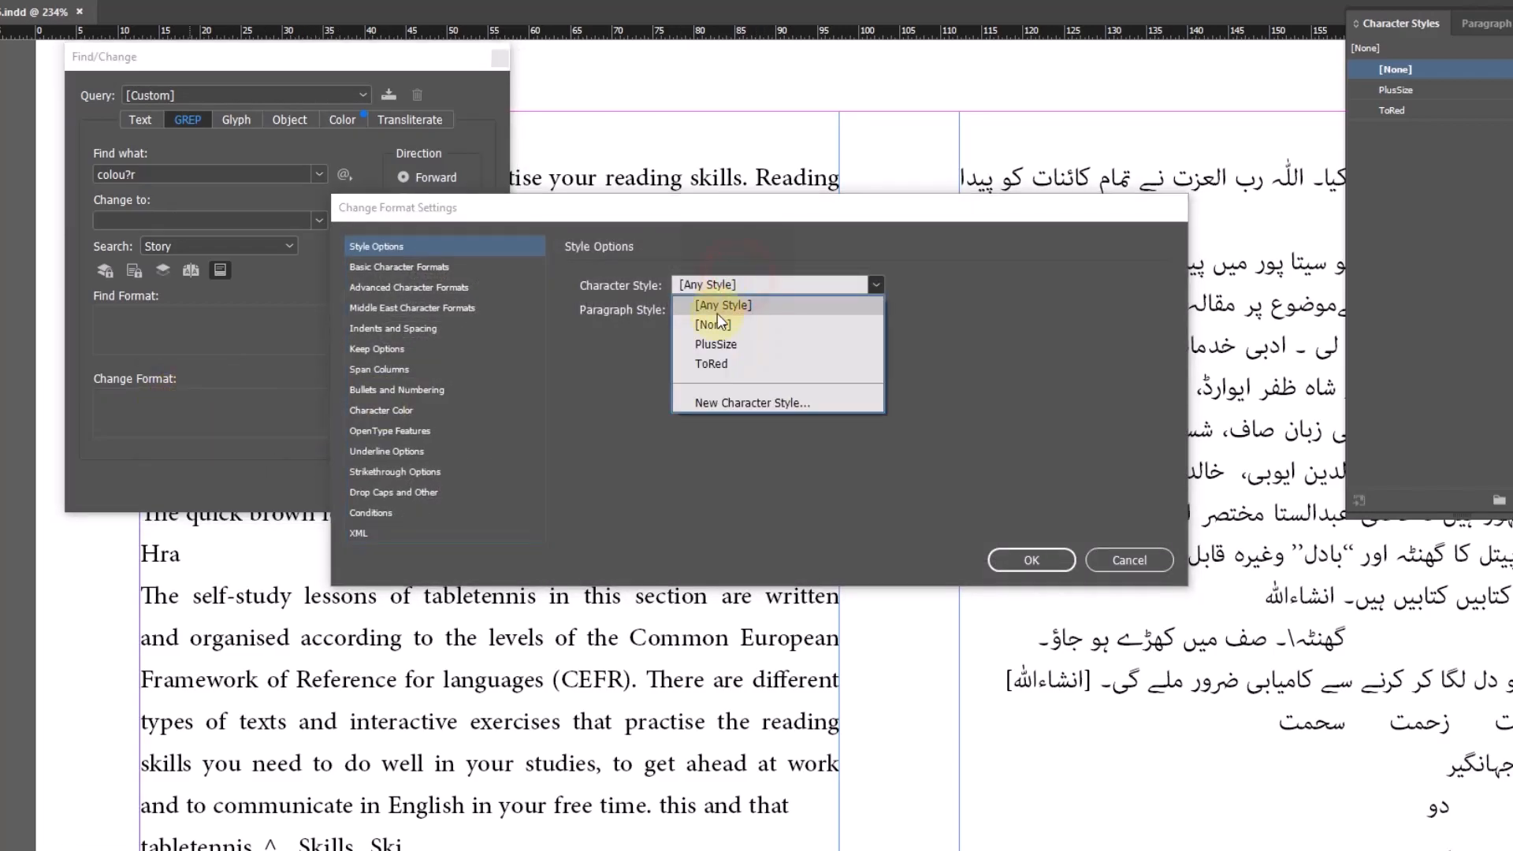
pyautogui.click(714, 347)
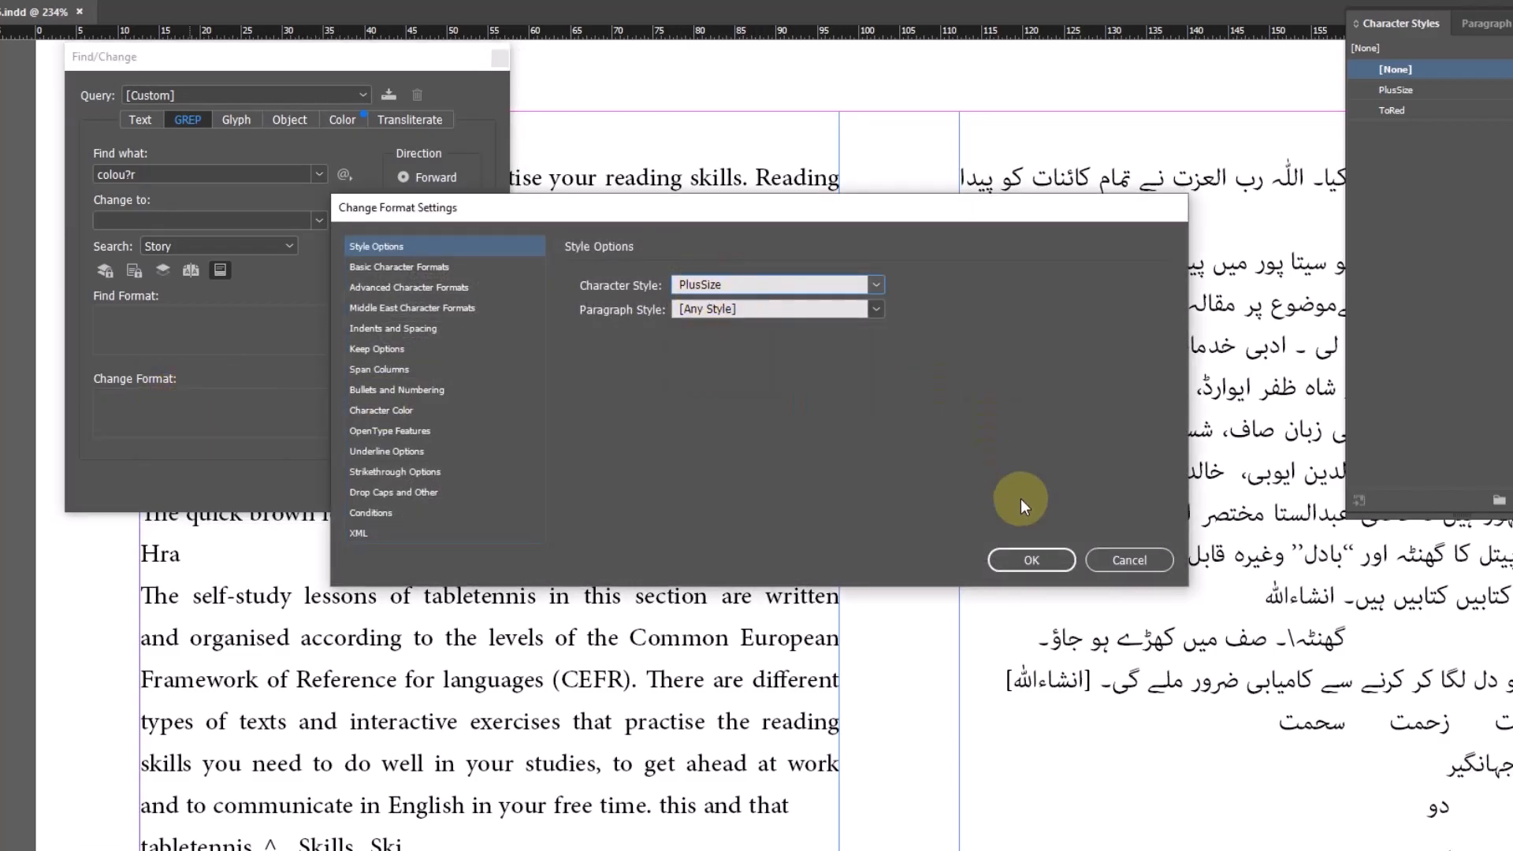
pyautogui.click(1032, 559)
# Apply the PlusSize formatting to all "colou?r" matches in the story and close Find/Change
pyautogui.click(450, 306)
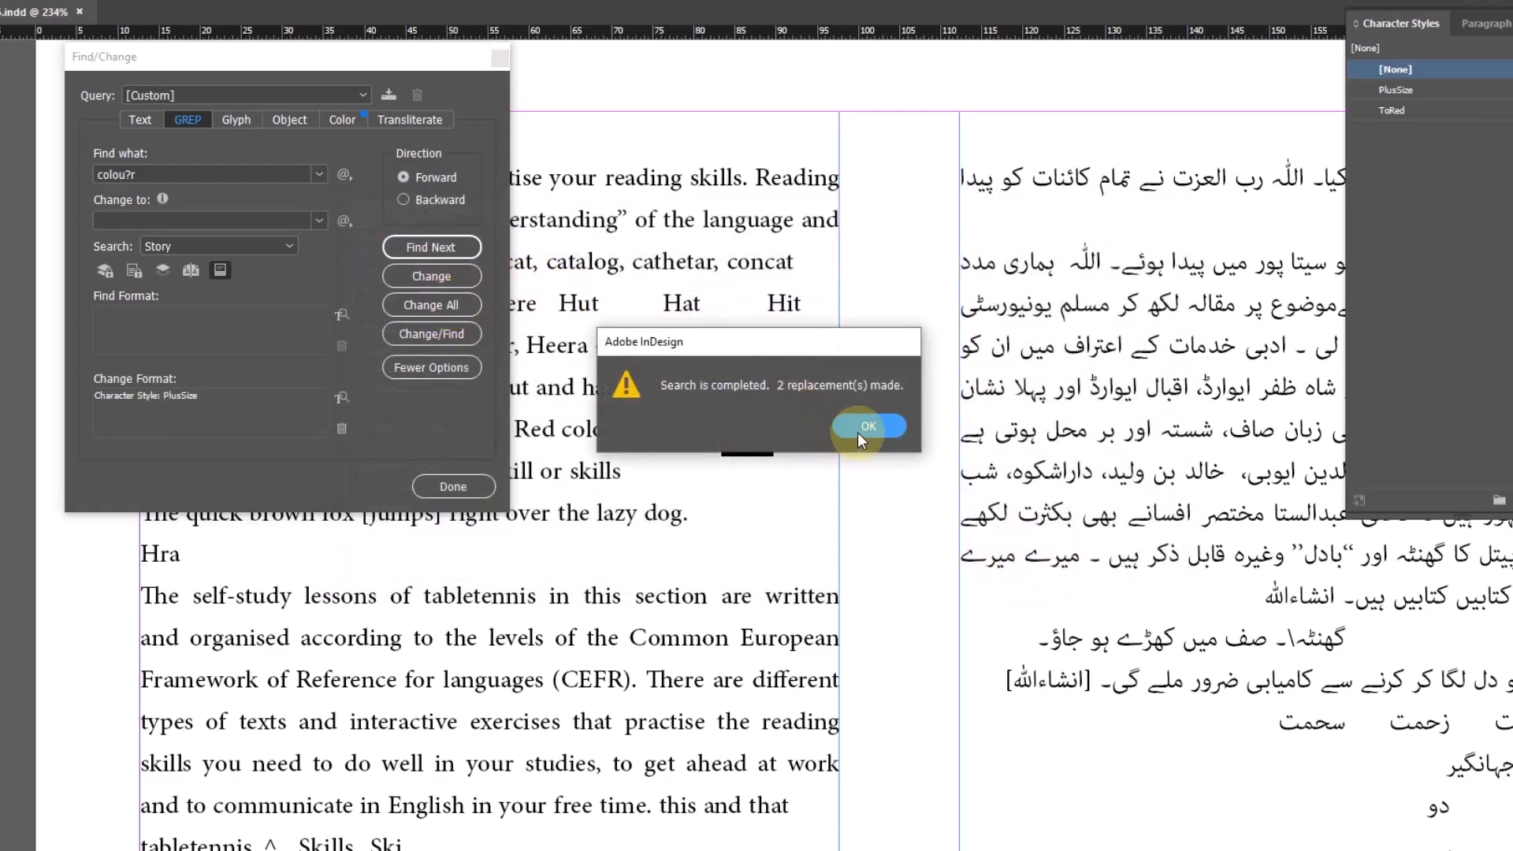
pyautogui.click(868, 425)
pyautogui.click(456, 484)
pyautogui.click(663, 386)
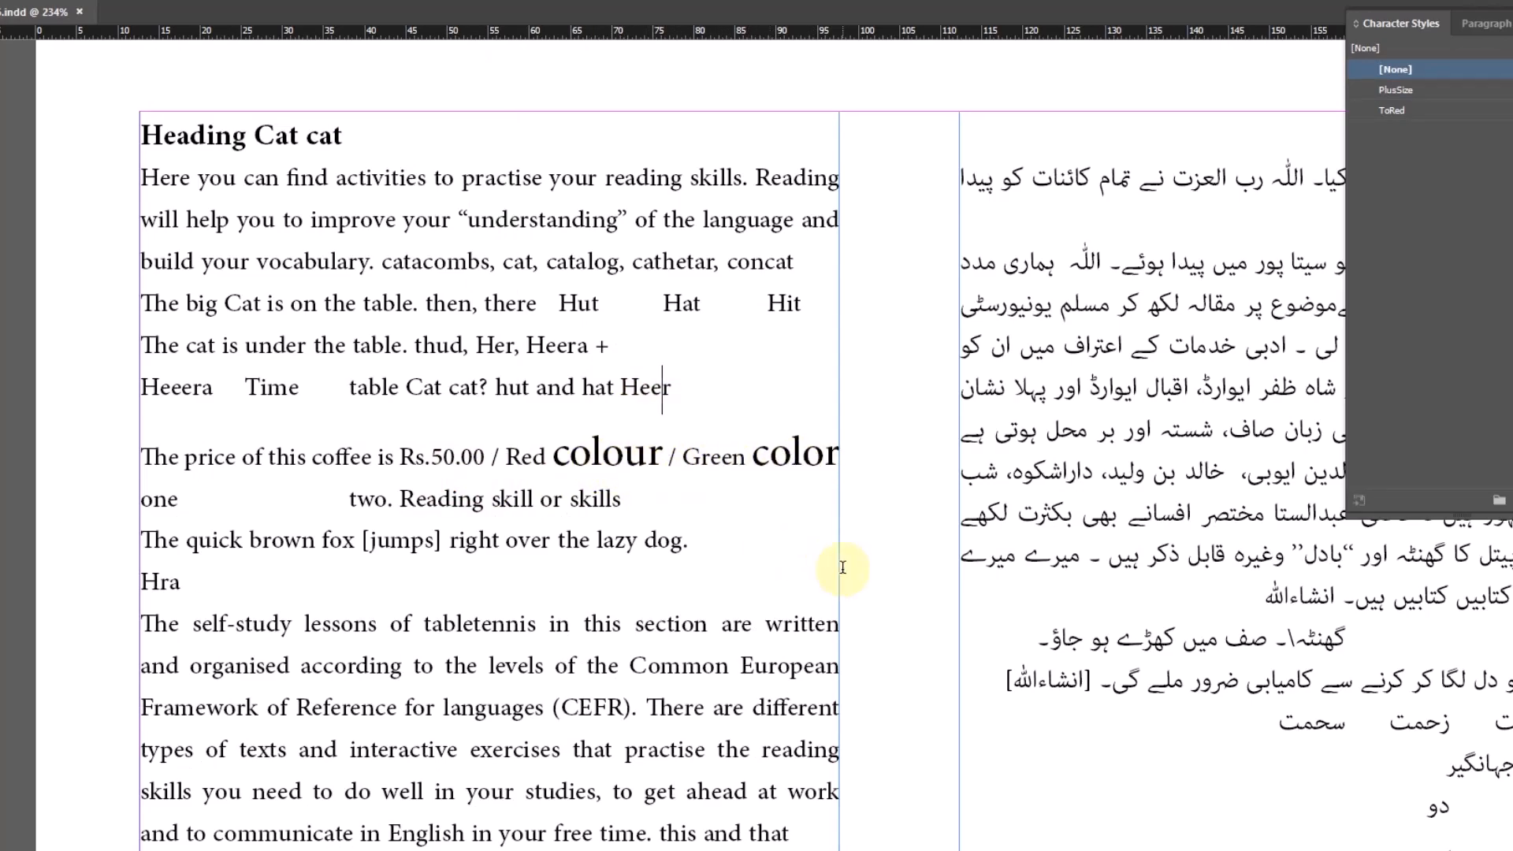
# Undo the PlusSize formatting of the "colou?r" matches and leave text editing
pyautogui.hotkey('ctrl', 'z')
pyautogui.click(756, 534)
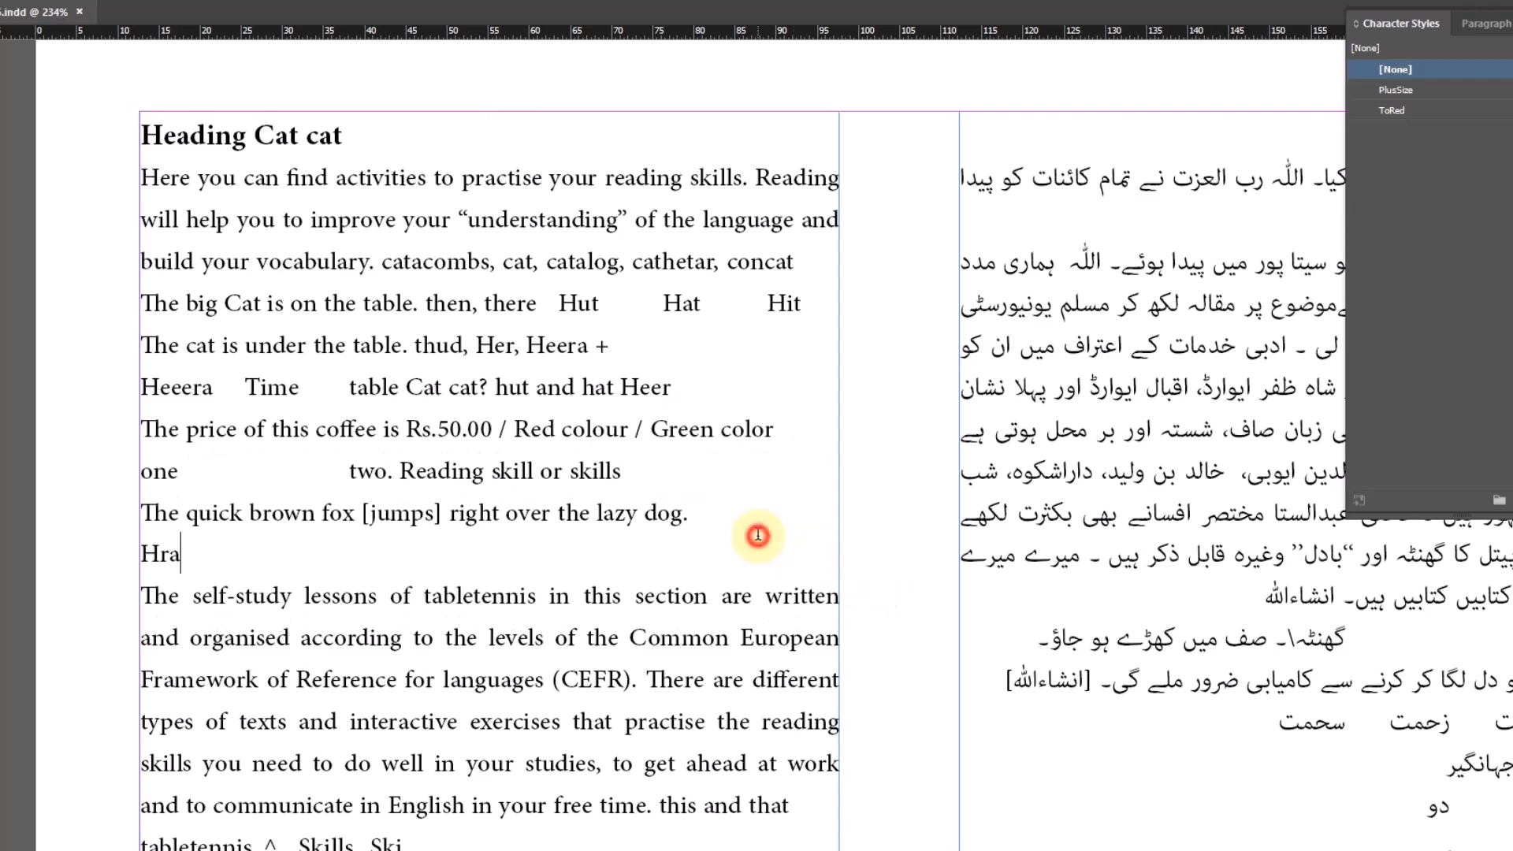
pyautogui.press('Escape')
# Reopen Find/Change over the Urdu column and replace the GREP search pattern with "صا?ف"
pyautogui.moveTo(1104, 554); pyautogui.dragTo(930, 521)
pyautogui.click(1511, 17)
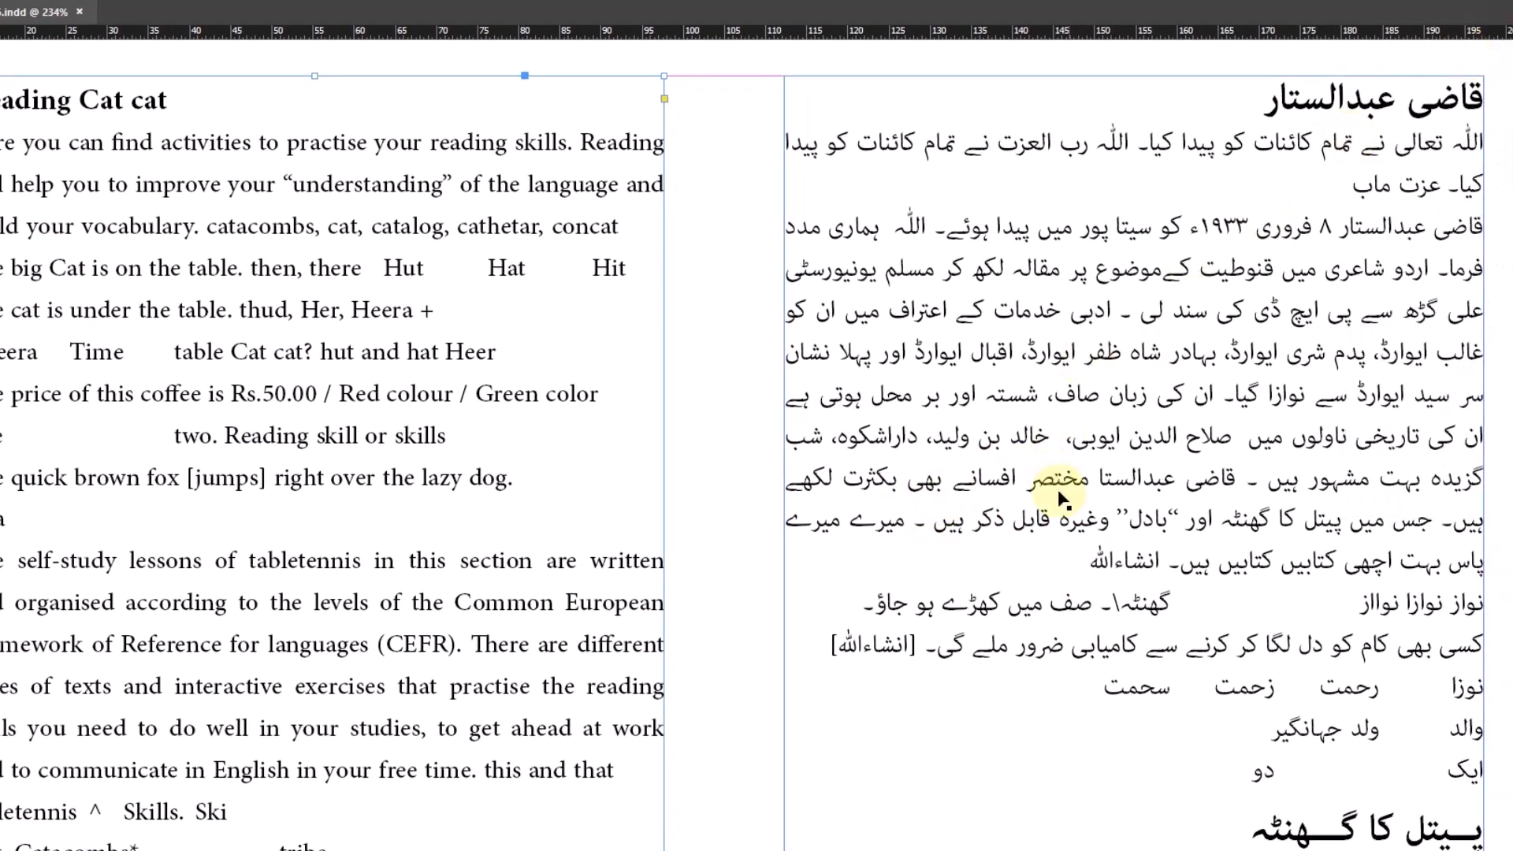
pyautogui.moveTo(1359, 501); pyautogui.dragTo(945, 480)
pyautogui.moveTo(910, 298); pyautogui.dragTo(826, 300)
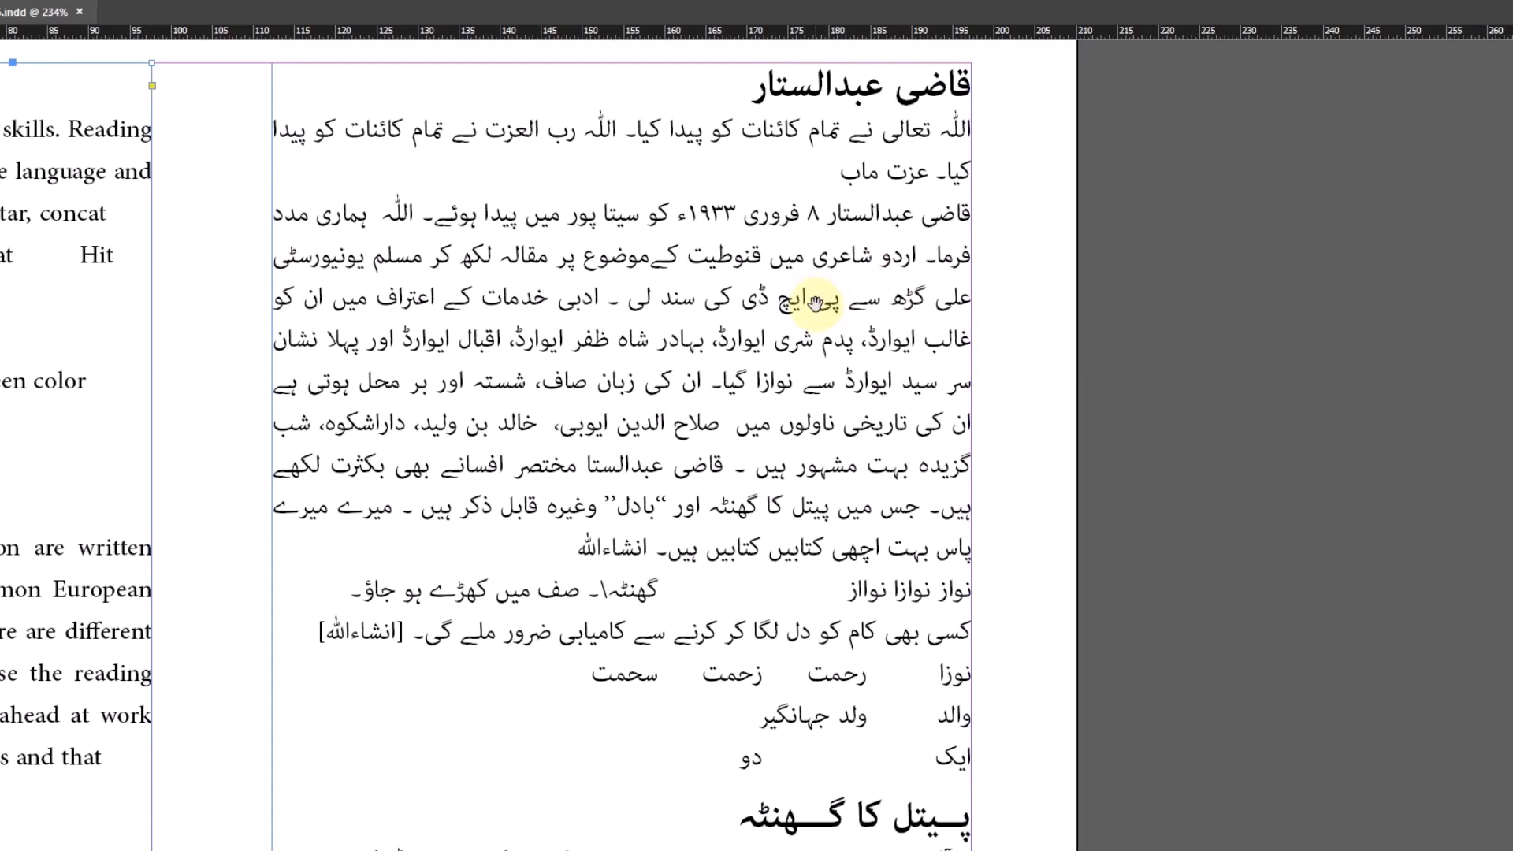
pyautogui.moveTo(784, 338)
pyautogui.mouseDown()
pyautogui.moveTo(745, 345)
pyautogui.moveTo(764, 316)
pyautogui.mouseUp()
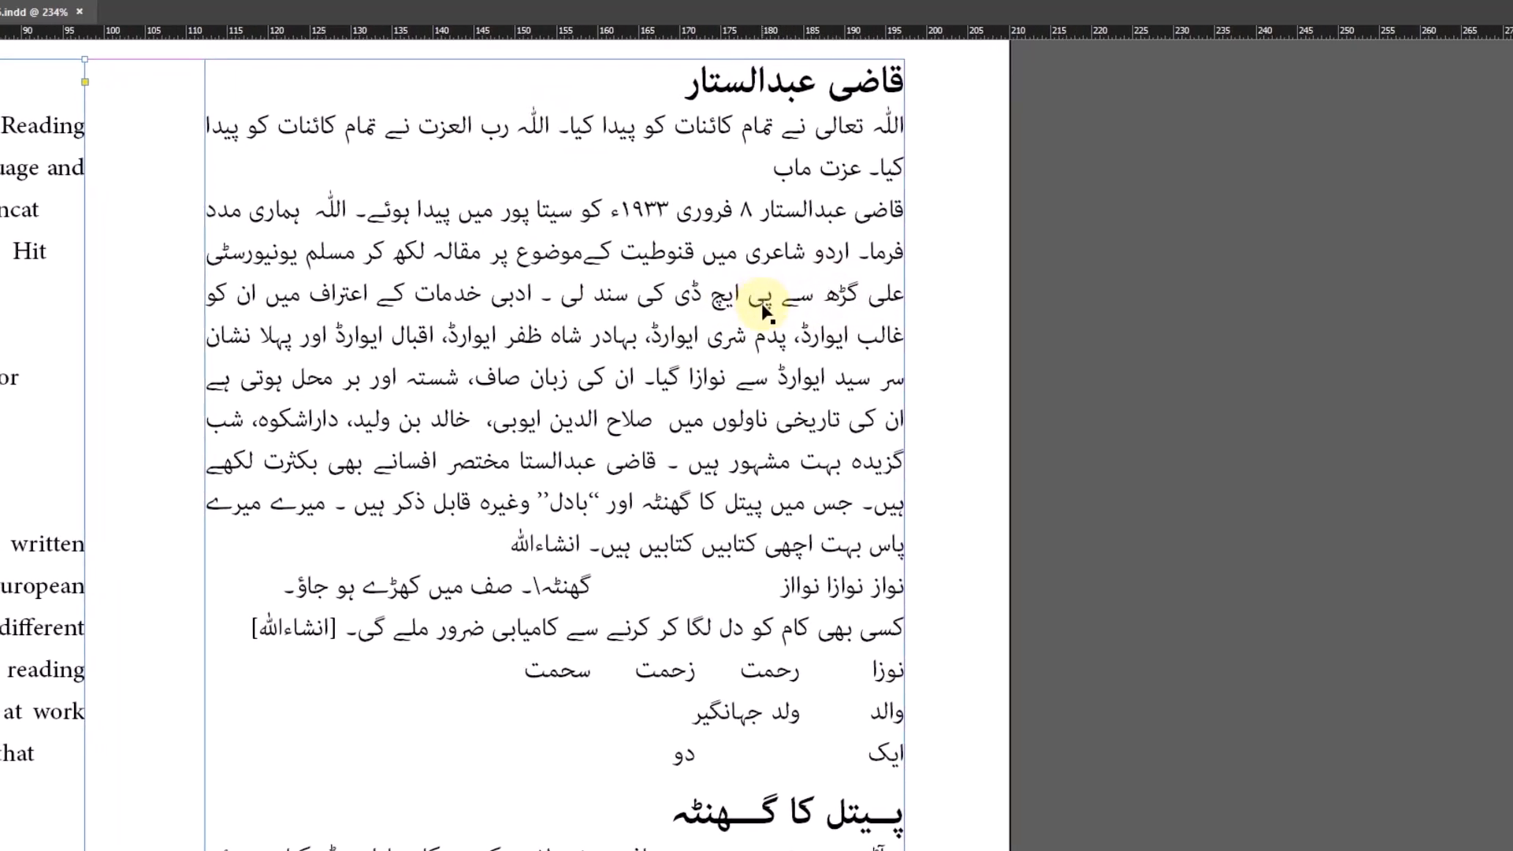
pyautogui.hotkey('ctrl', 'f')
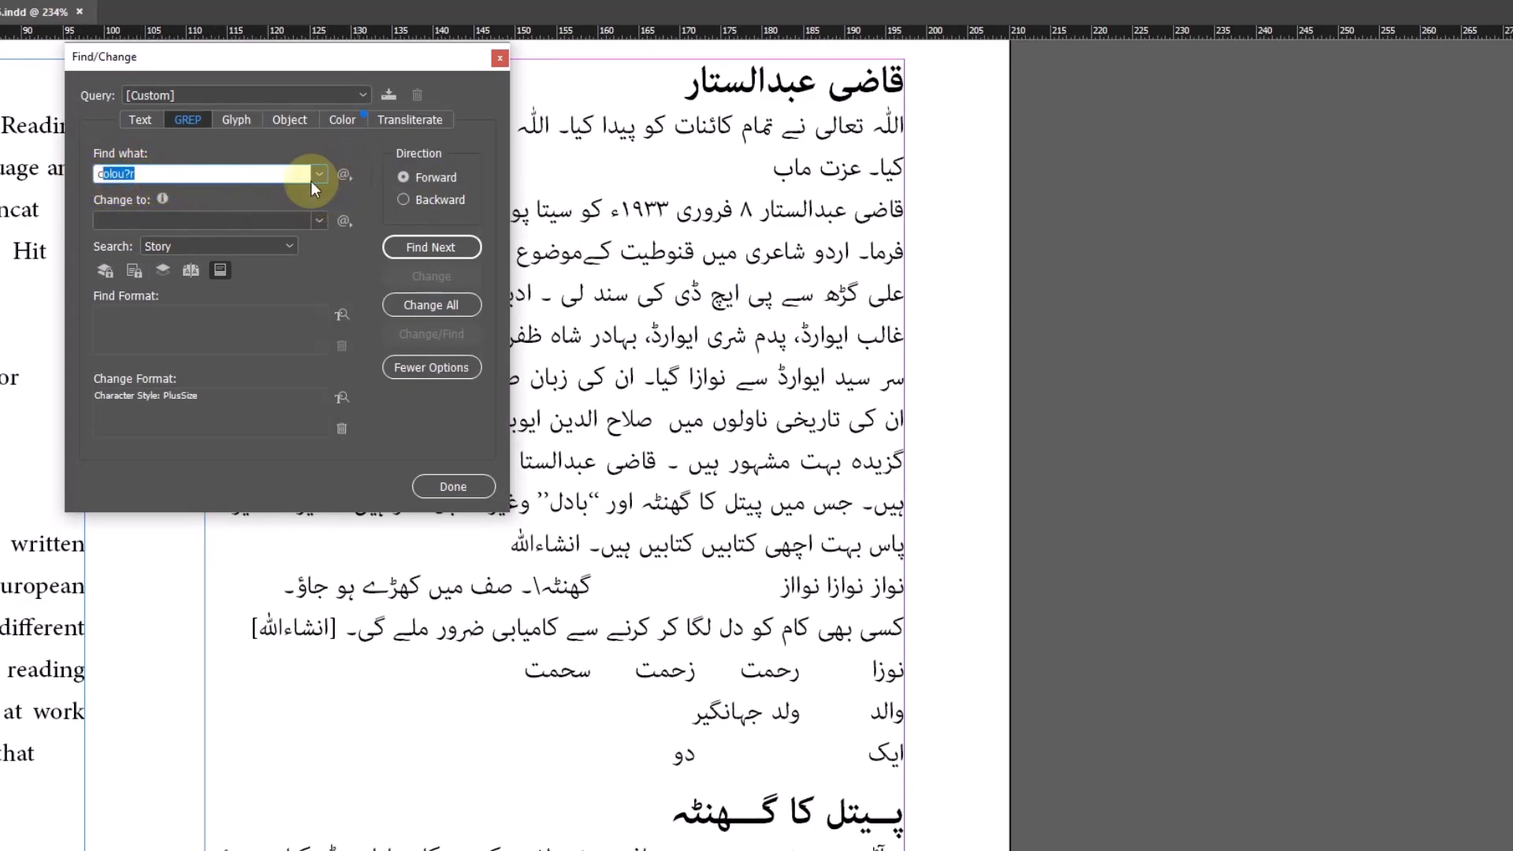
pyautogui.press('BackSpace')
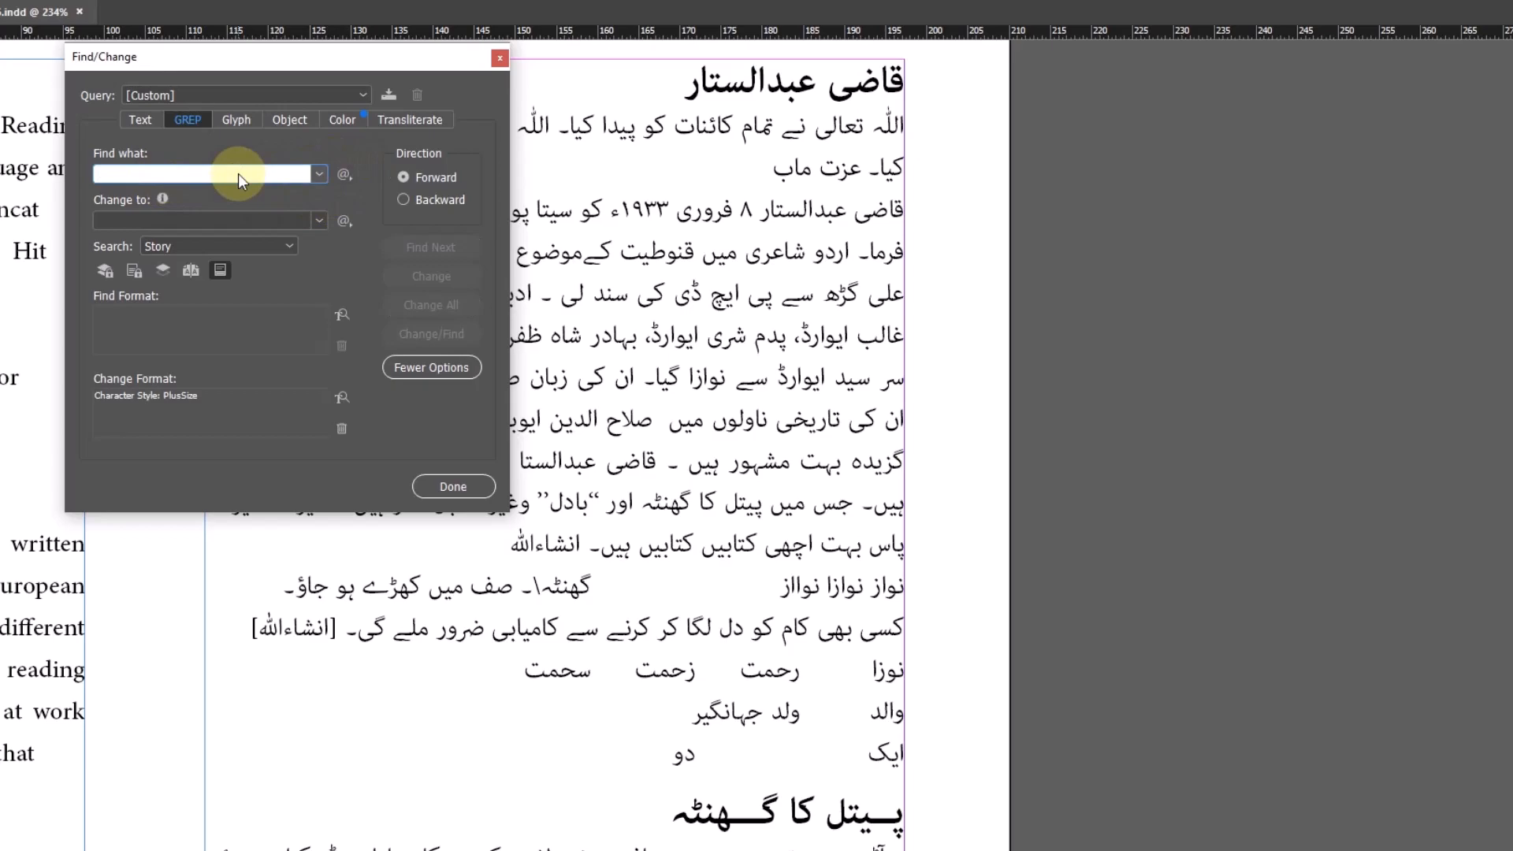
pyautogui.moveTo(245, 67); pyautogui.dragTo(194, 73)
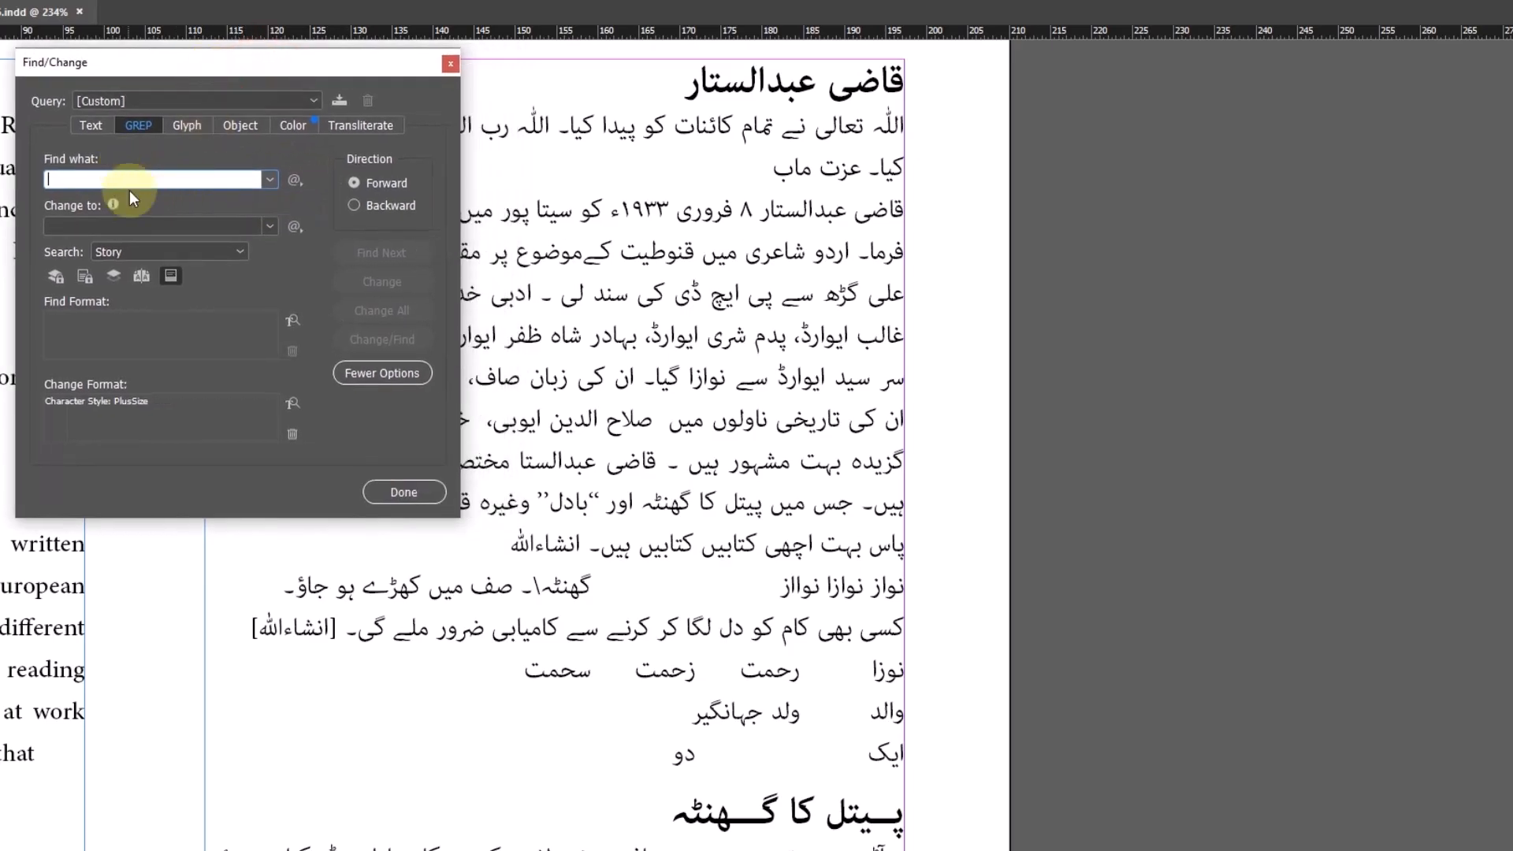
pyautogui.click(93, 181)
pyautogui.write('صاف')
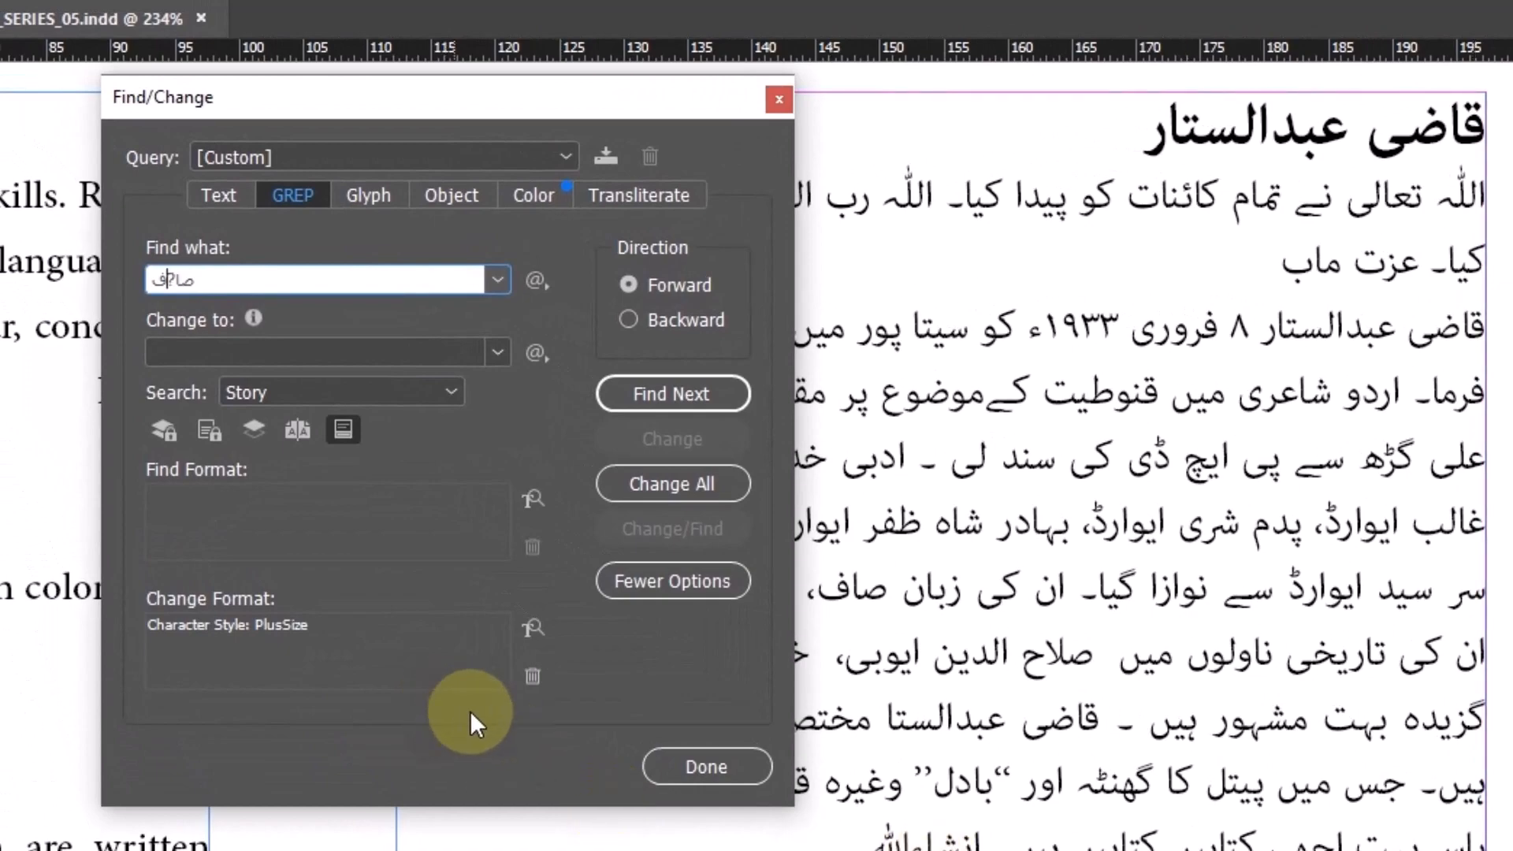
# Clear the Change Format setting and set it to the ToRed character style
pyautogui.click(533, 676)
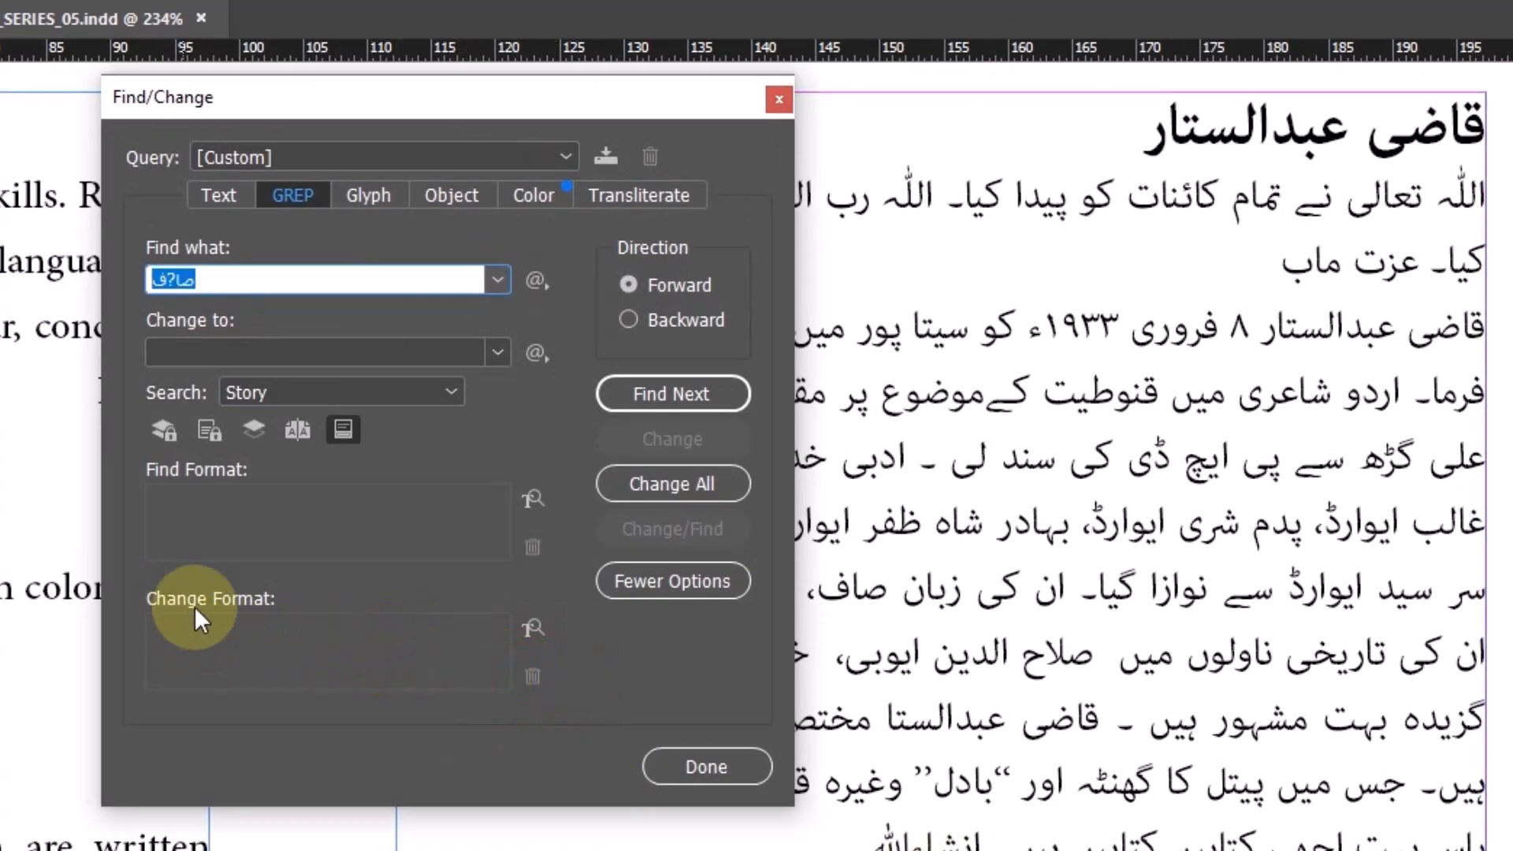
pyautogui.click(282, 651)
pyautogui.click(1206, 443)
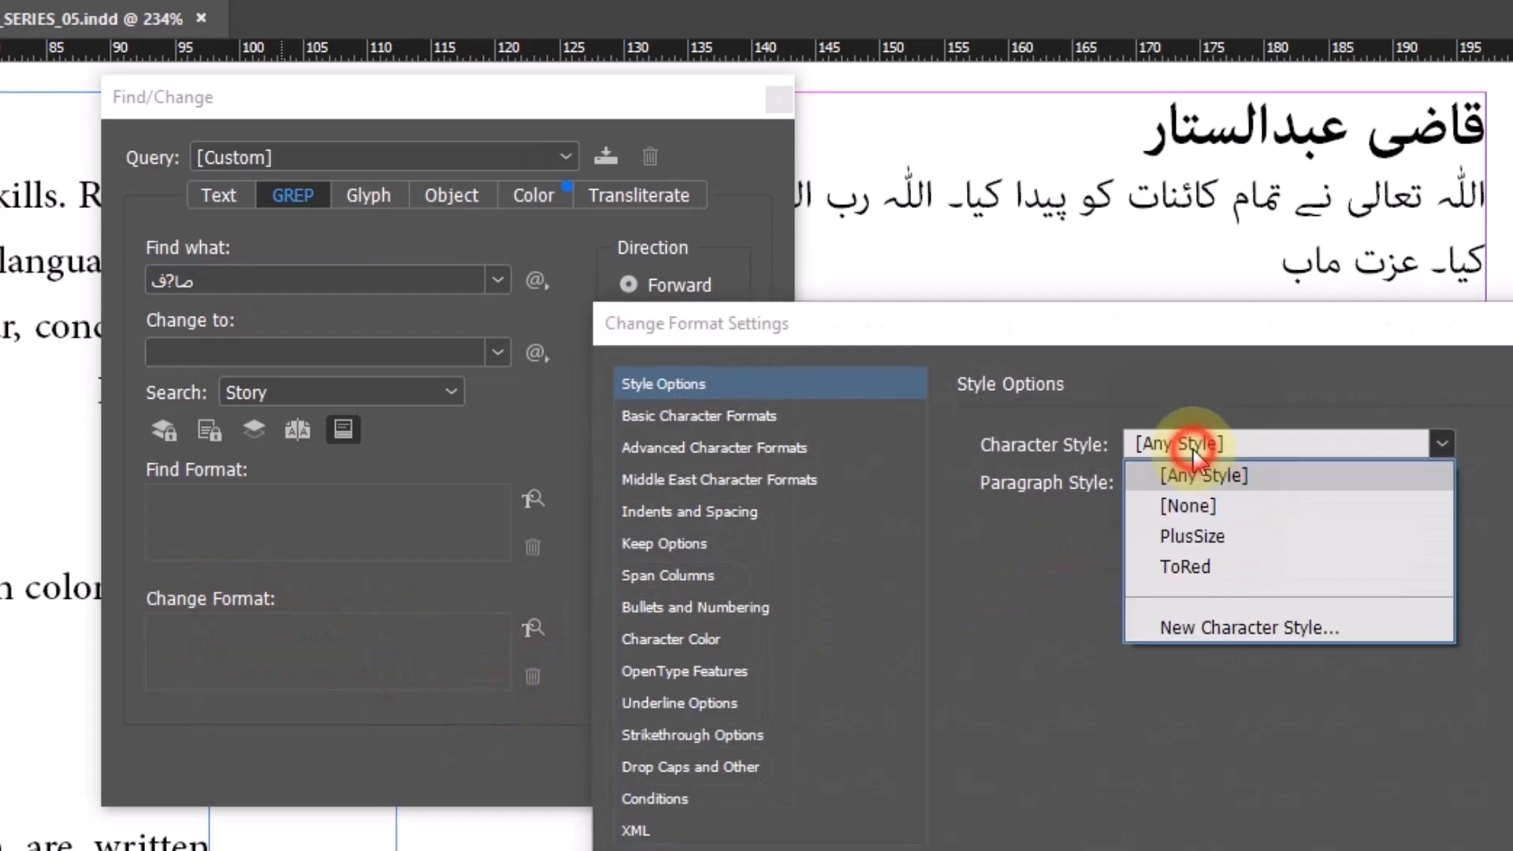
pyautogui.click(1190, 566)
pyautogui.press('Return')
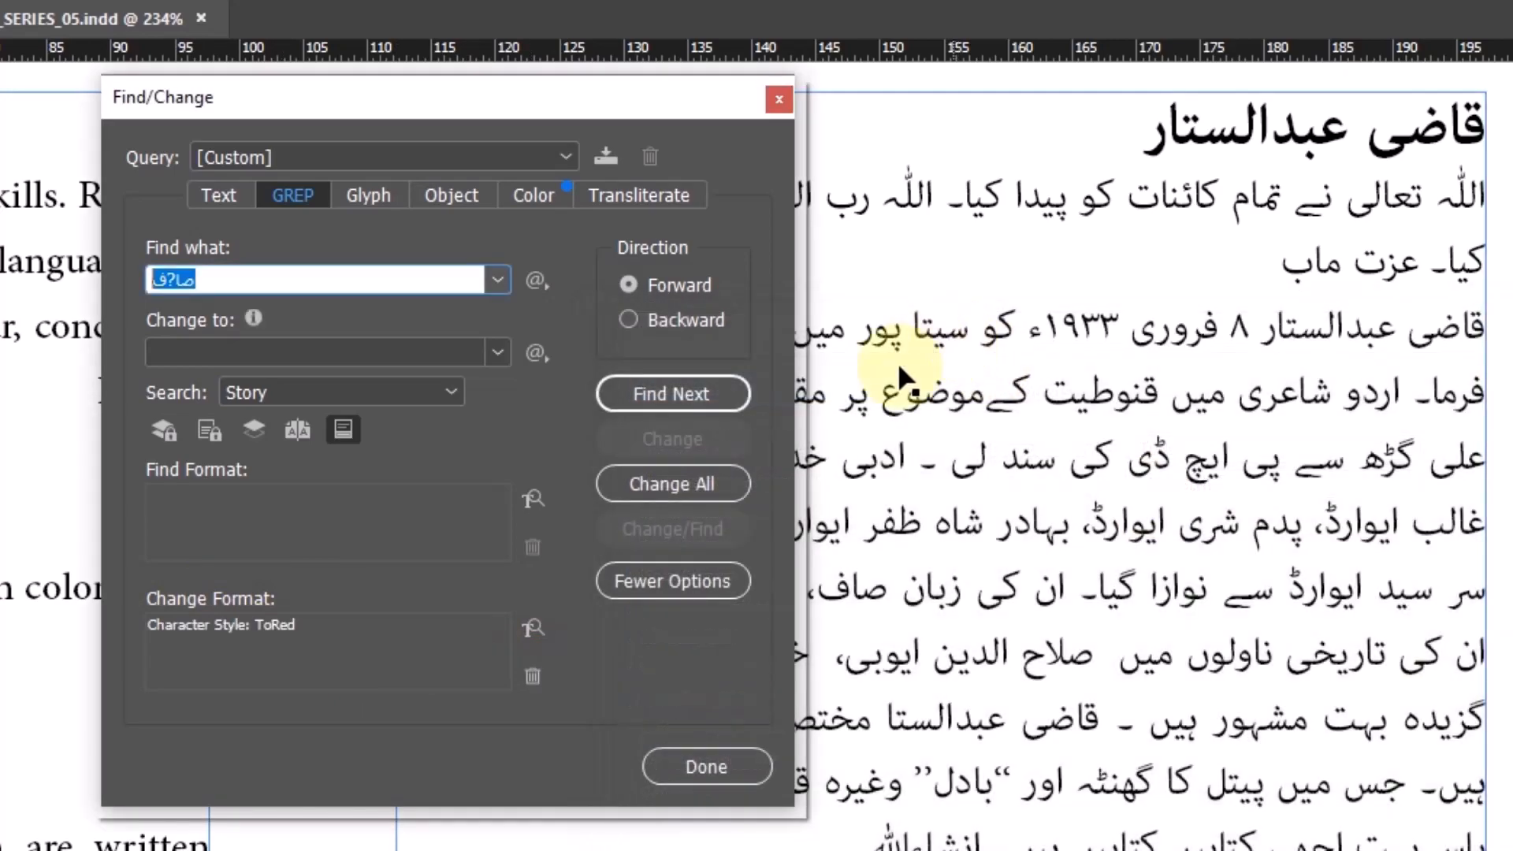
# Try to change all "صا?ف" matches to ToRed and to find the next match
pyautogui.click(691, 483)
pyautogui.click(1427, 662)
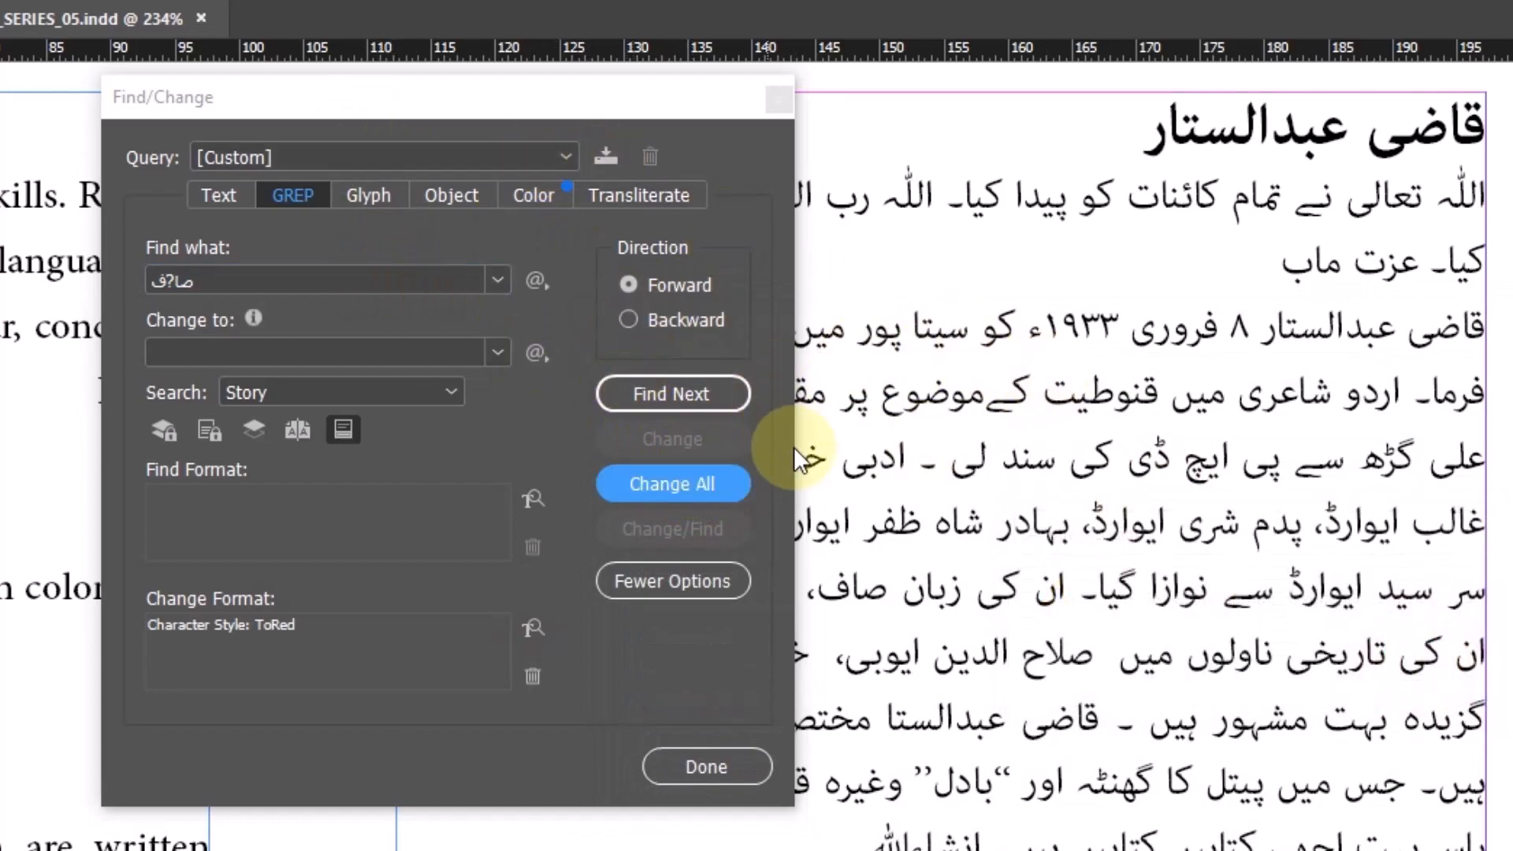
pyautogui.click(677, 392)
pyautogui.click(1332, 666)
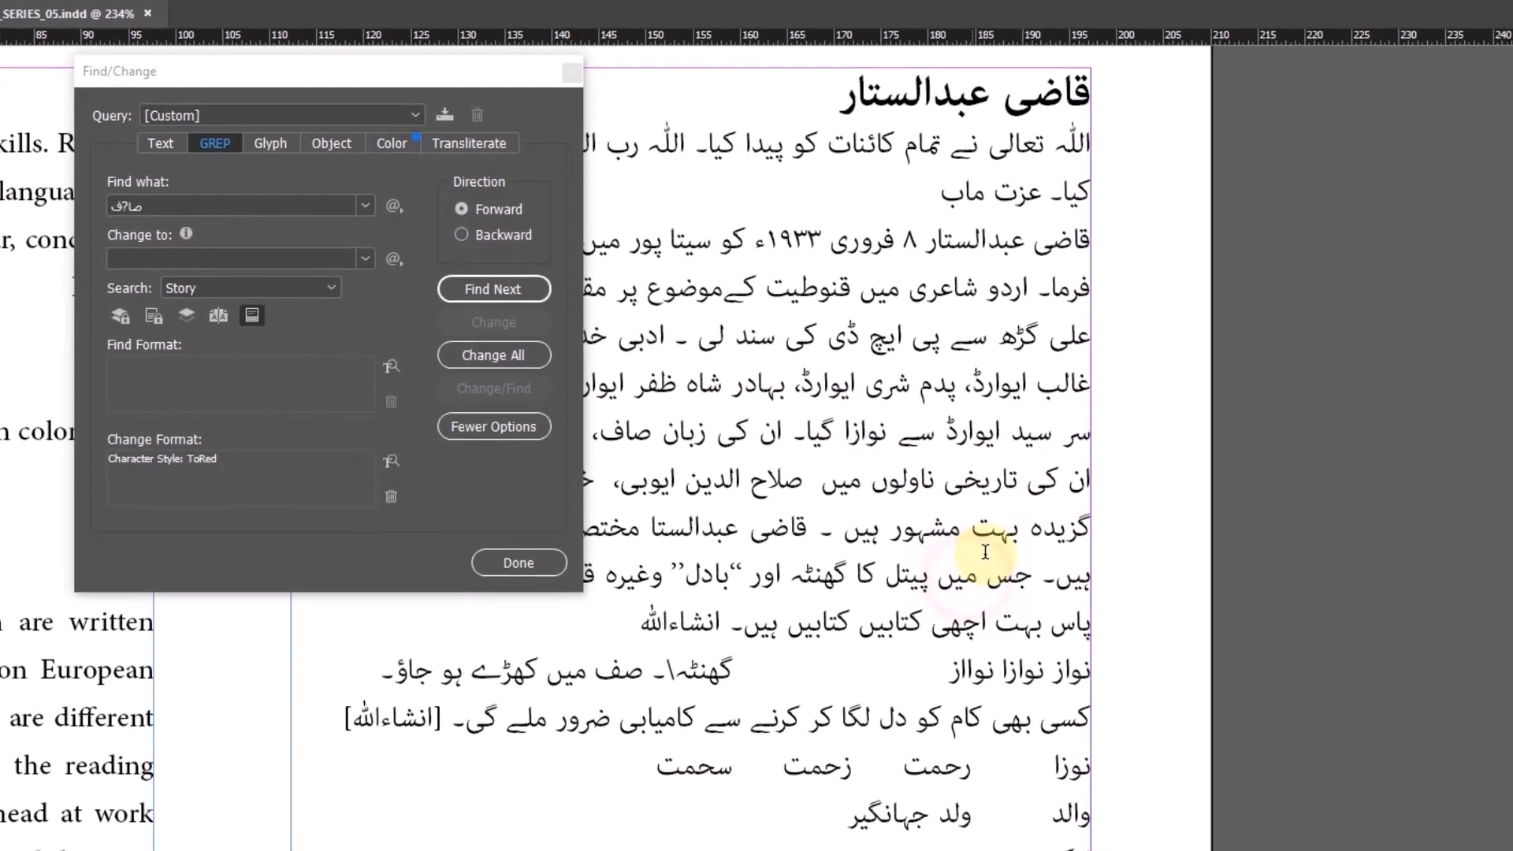
# Switch to Word and write the pattern "صا?ف" on a new line below "colou?r"
pyautogui.scroll(-8, 986, 552)
pyautogui.scroll(-5, 976, 546)
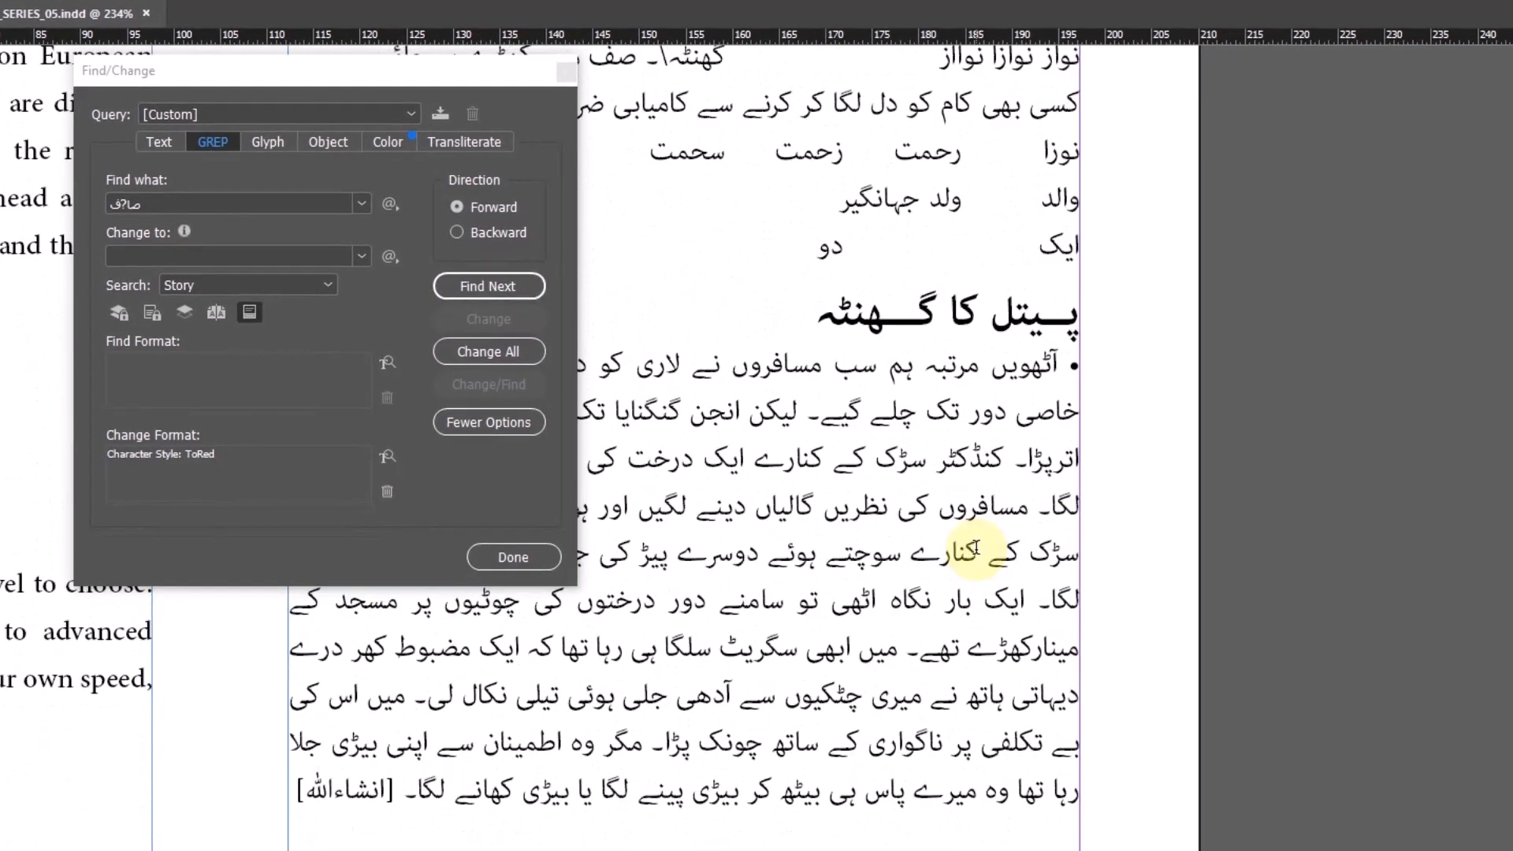
pyautogui.scroll(3, 961, 526)
pyautogui.moveTo(438, 71); pyautogui.dragTo(1112, 166)
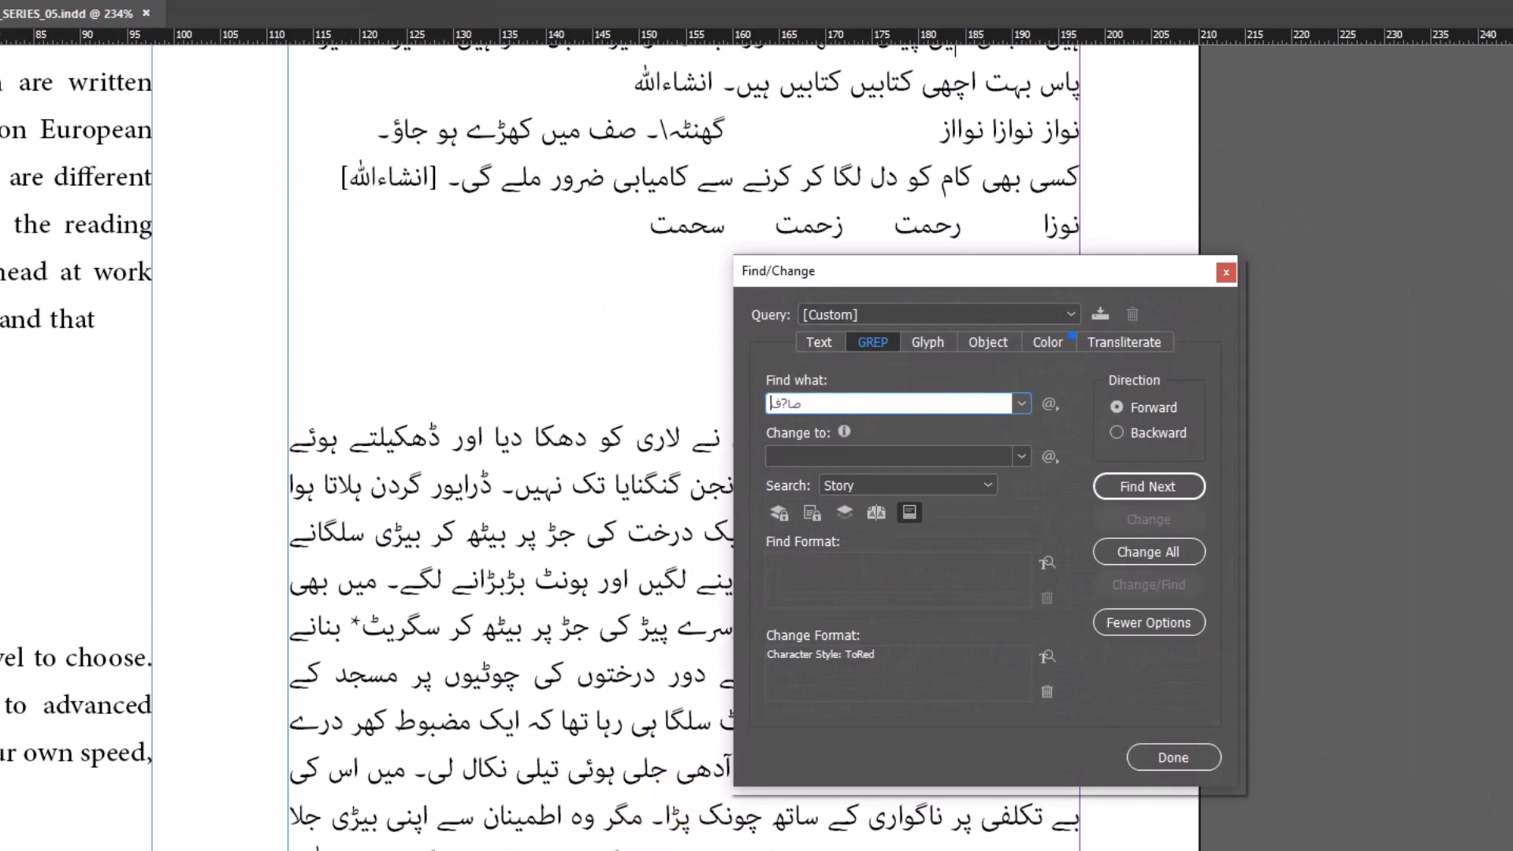
pyautogui.hotkey('alt', 'Tab')
pyautogui.click(1231, 591)
pyautogui.press('Return')
pyautogui.press('Return')
pyautogui.write('ص')
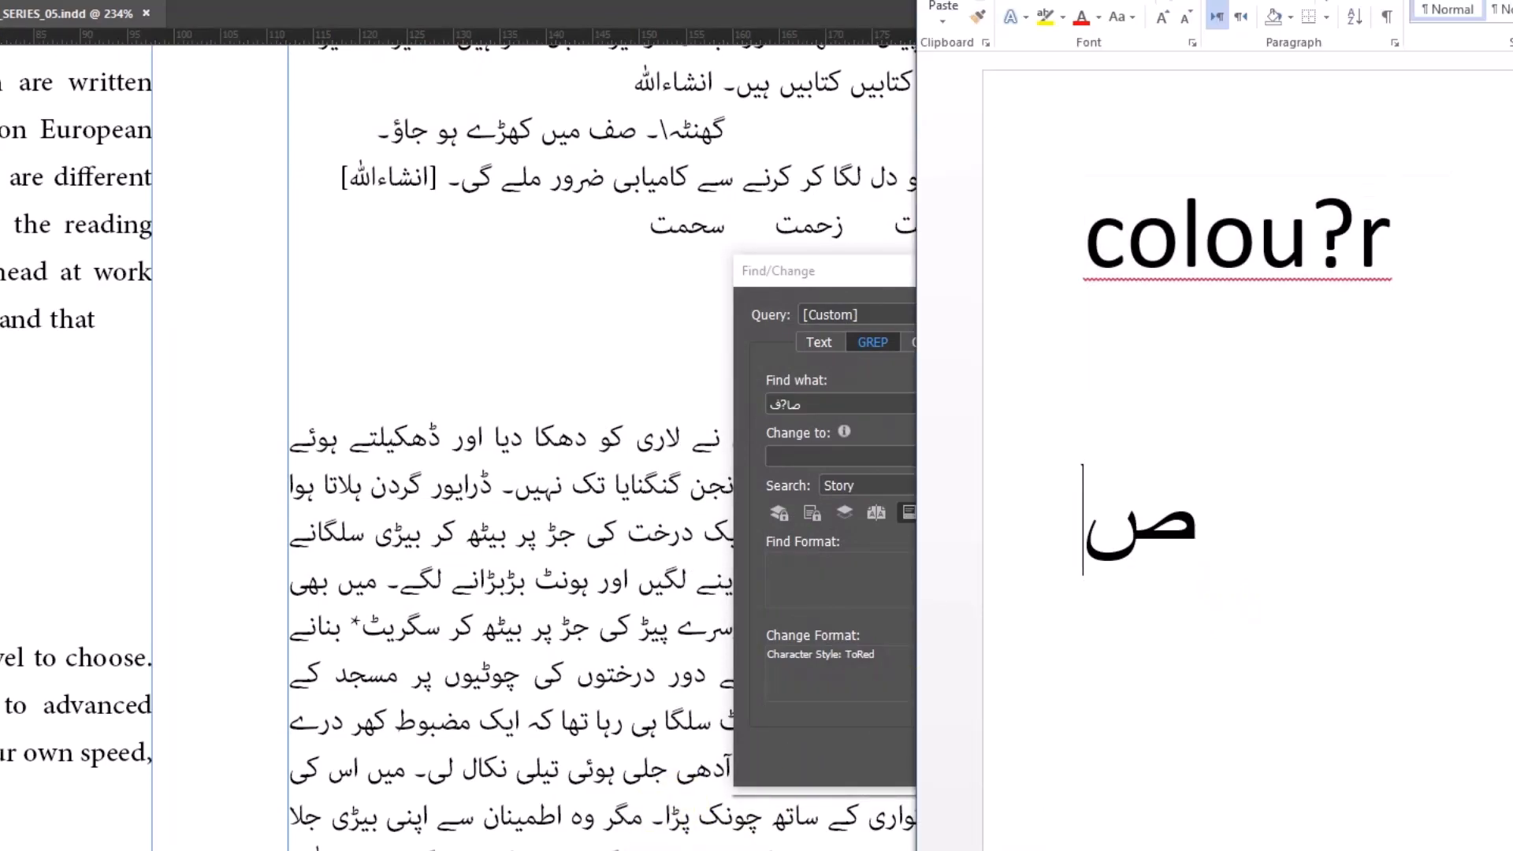
pyautogui.write('ا?')
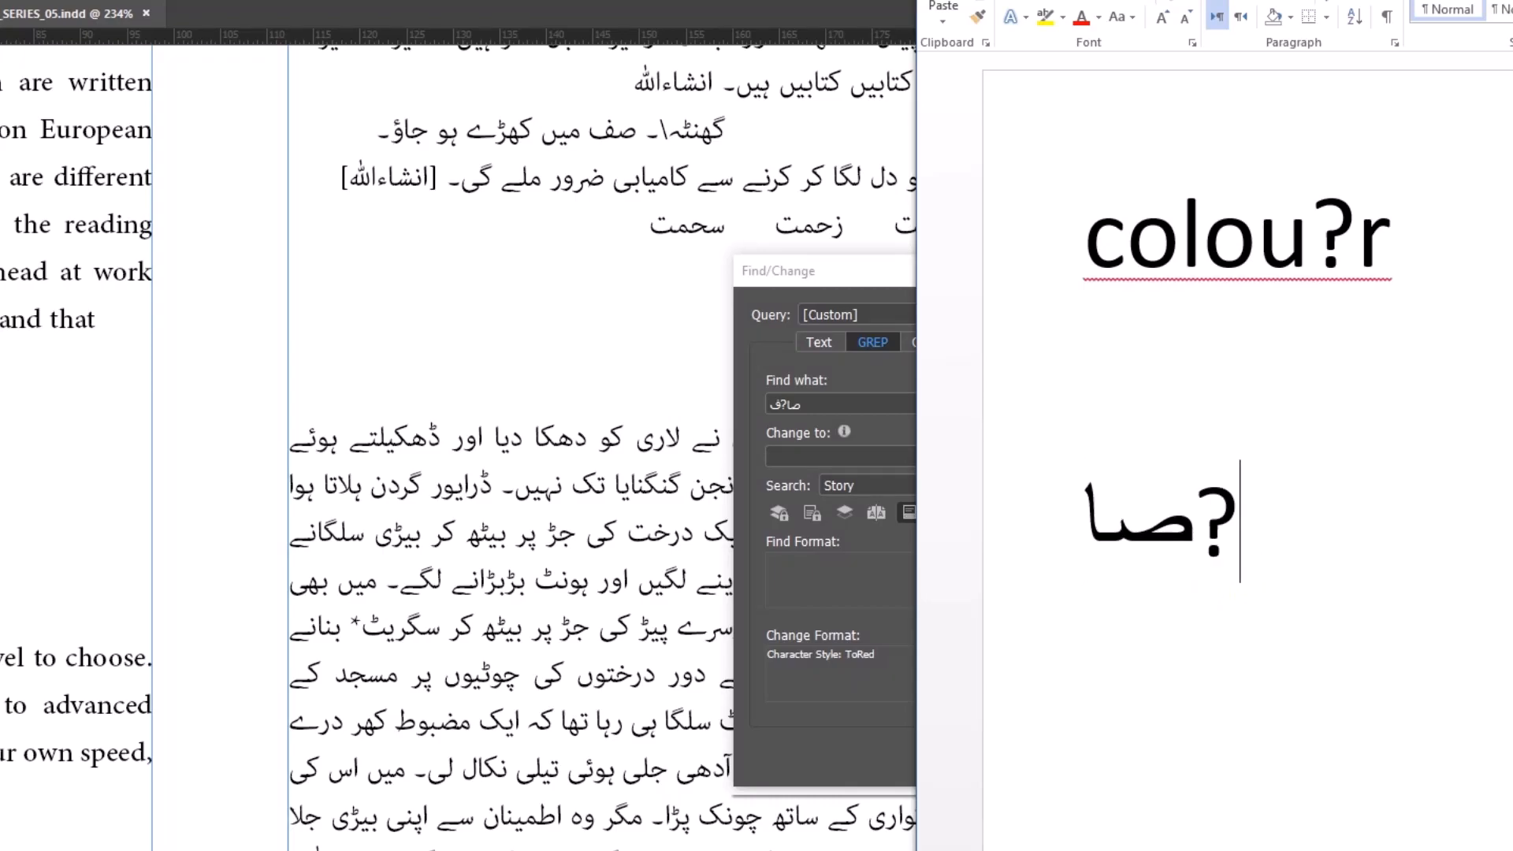
pyautogui.write('ف')
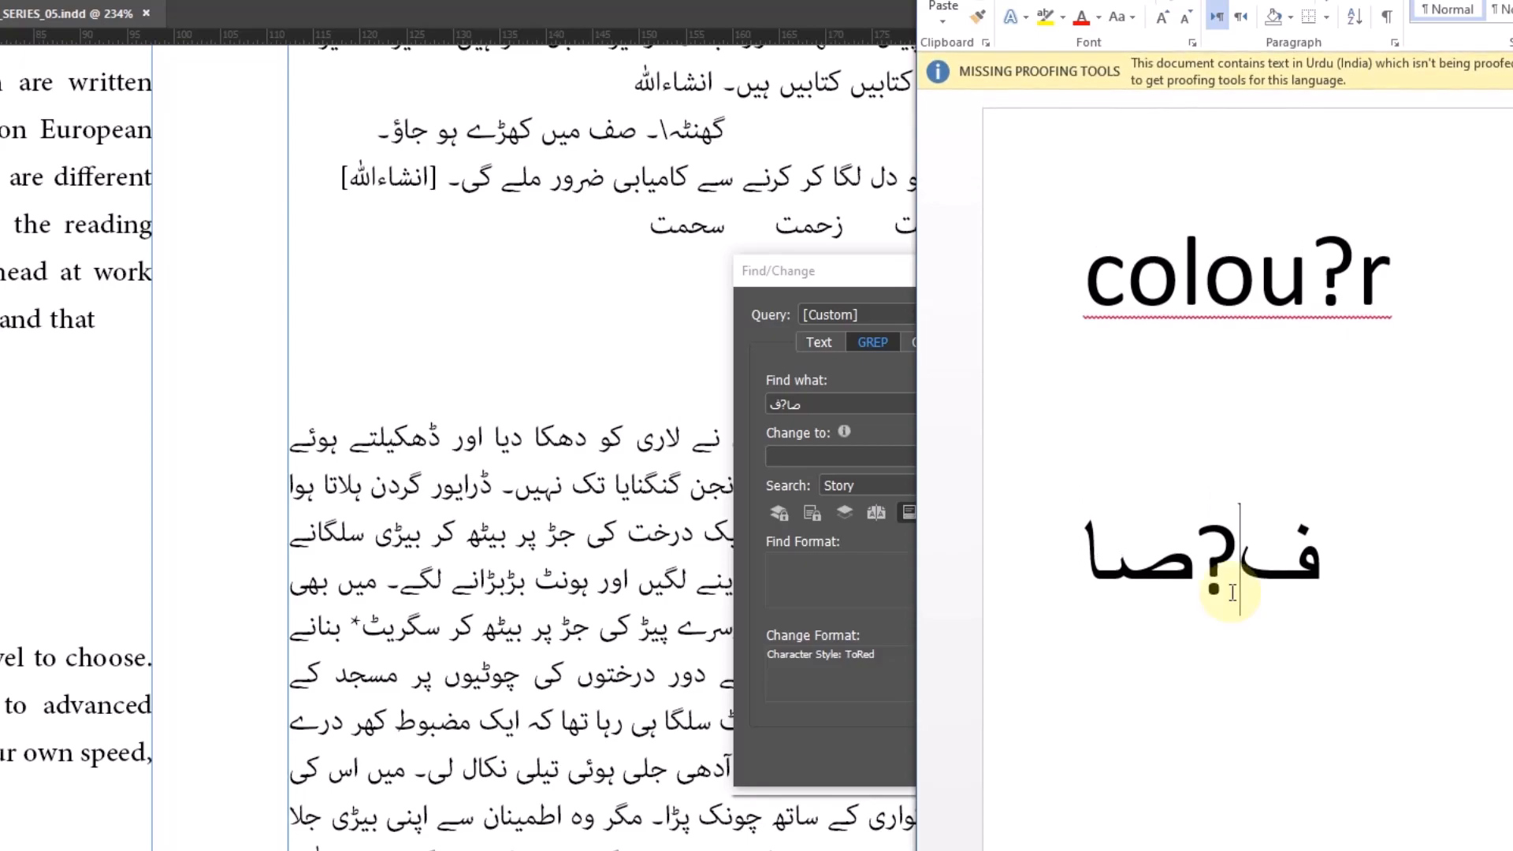
# Copy the Urdu pattern from Word and replace the GREP search pattern in InDesign's Find/Change with it
pyautogui.tripleClick(1235, 601)
pyautogui.hotkey('ctrl', 'c')
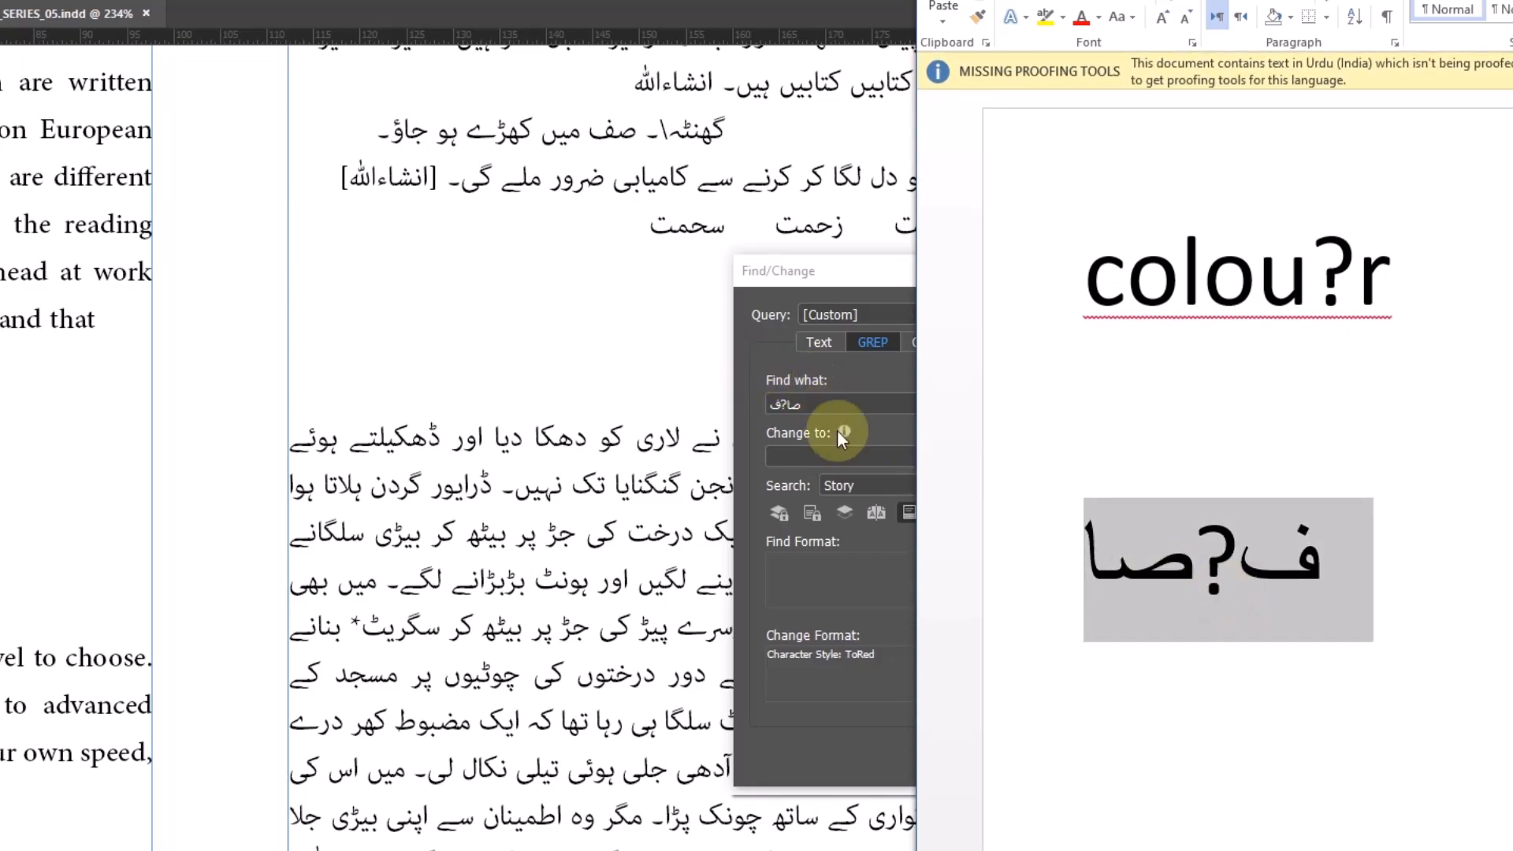
pyautogui.click(826, 400)
pyautogui.click(824, 403)
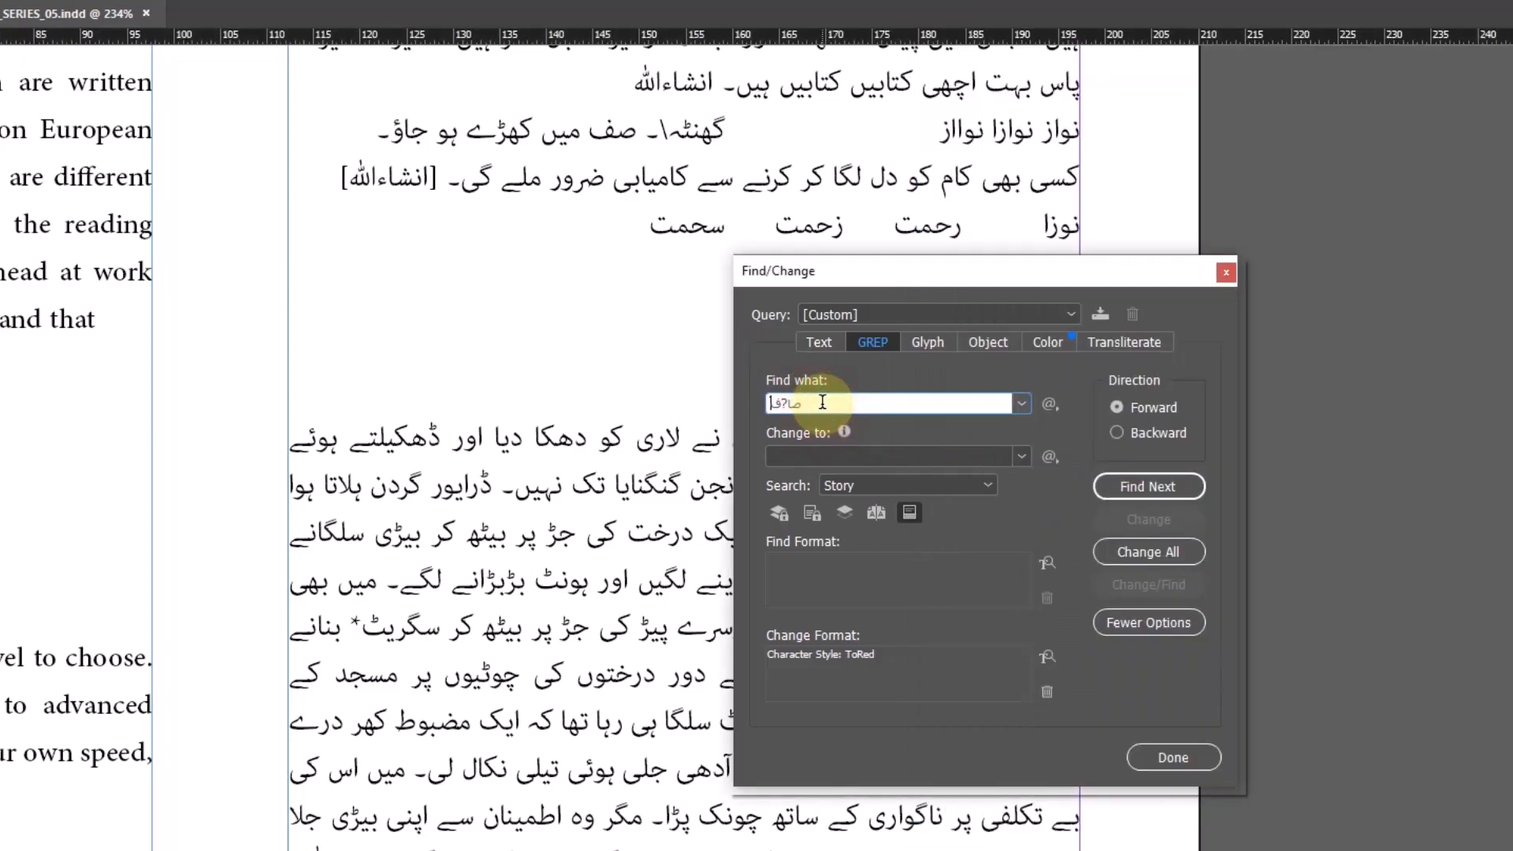
pyautogui.press('BackSpace')
pyautogui.press('BackSpace')
pyautogui.press('BackSpace')
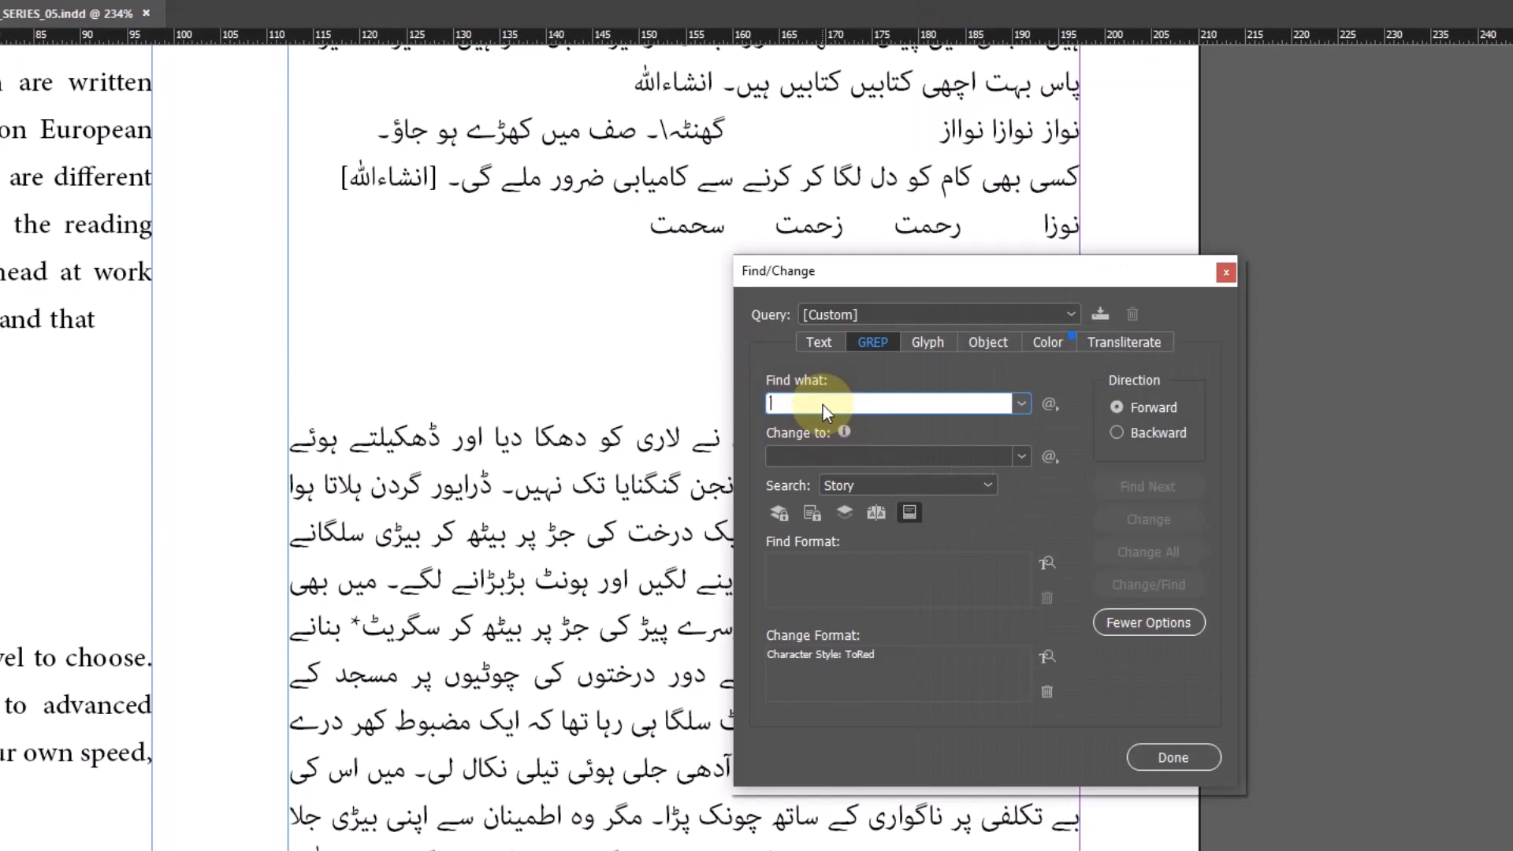
pyautogui.hotkey('ctrl', 'v')
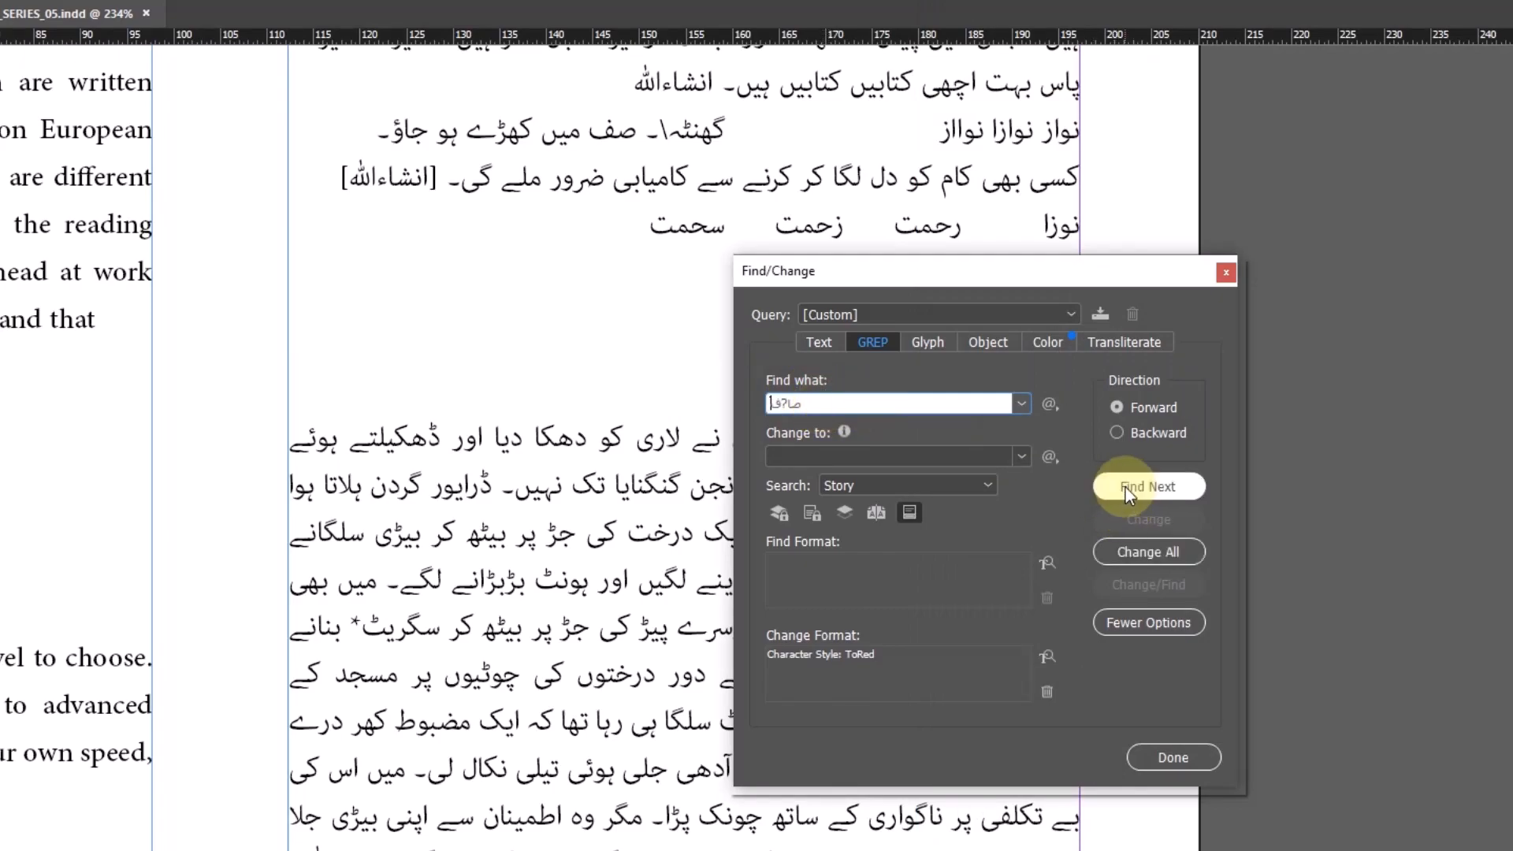
# Find two successive matches of "صا?ف" in the Urdu story, keeping the dialog clear of the text
pyautogui.click(1129, 487)
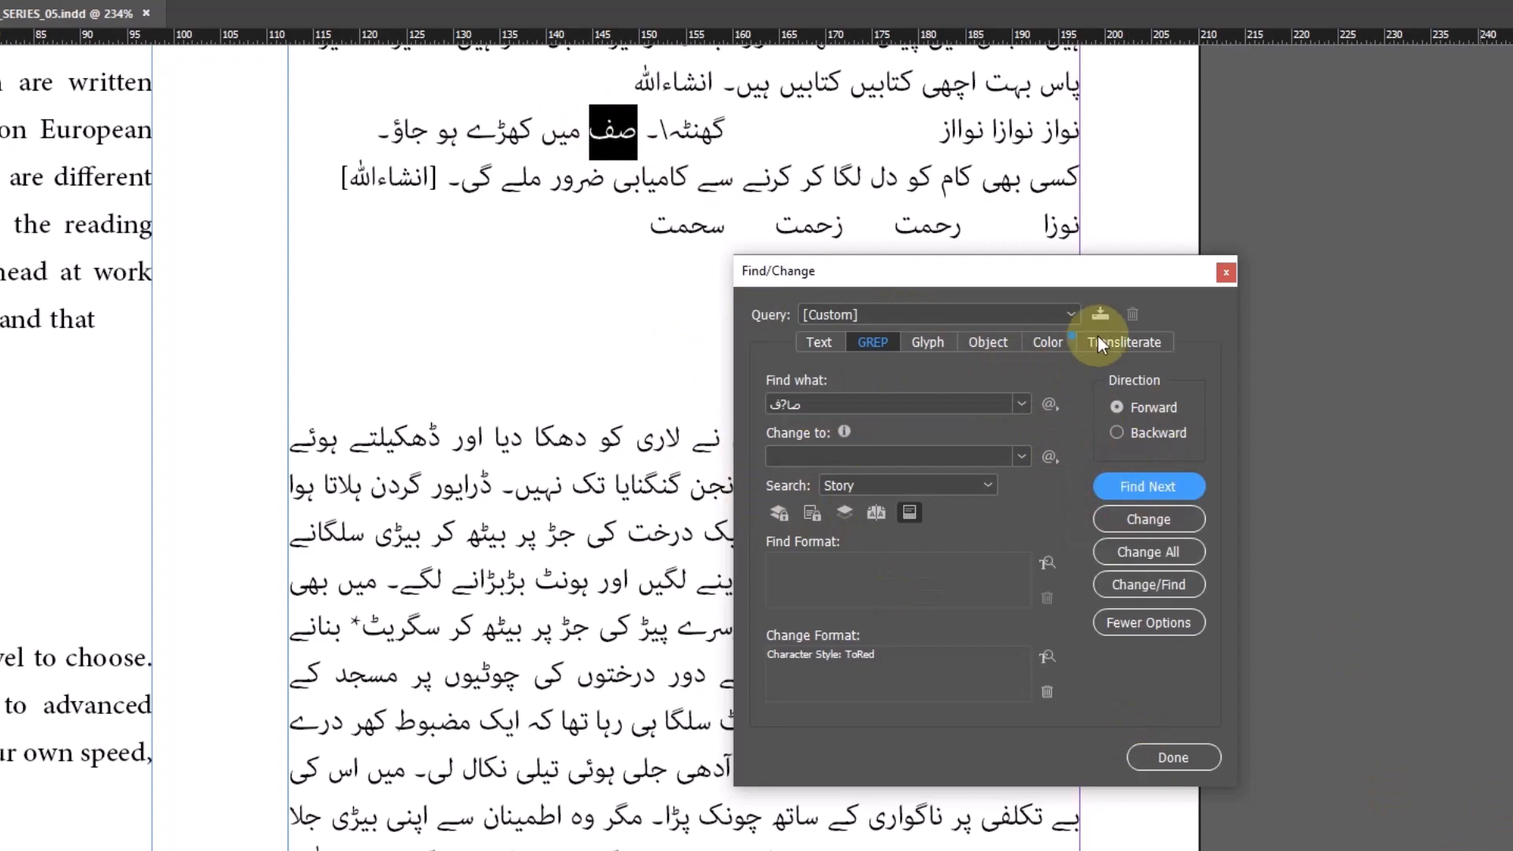
pyautogui.moveTo(1018, 285); pyautogui.dragTo(240, 13)
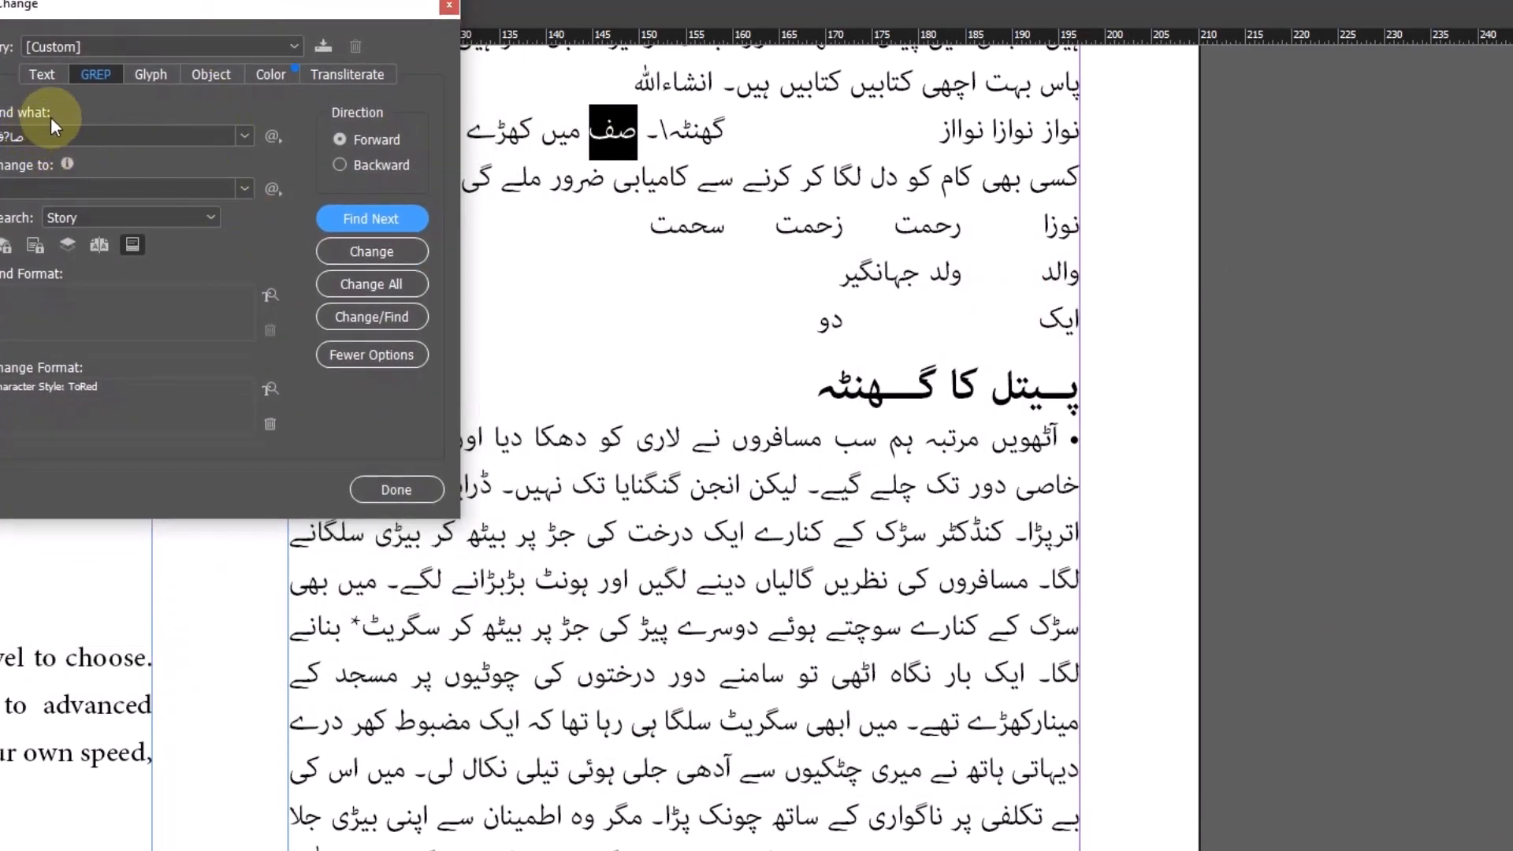
pyautogui.click(358, 218)
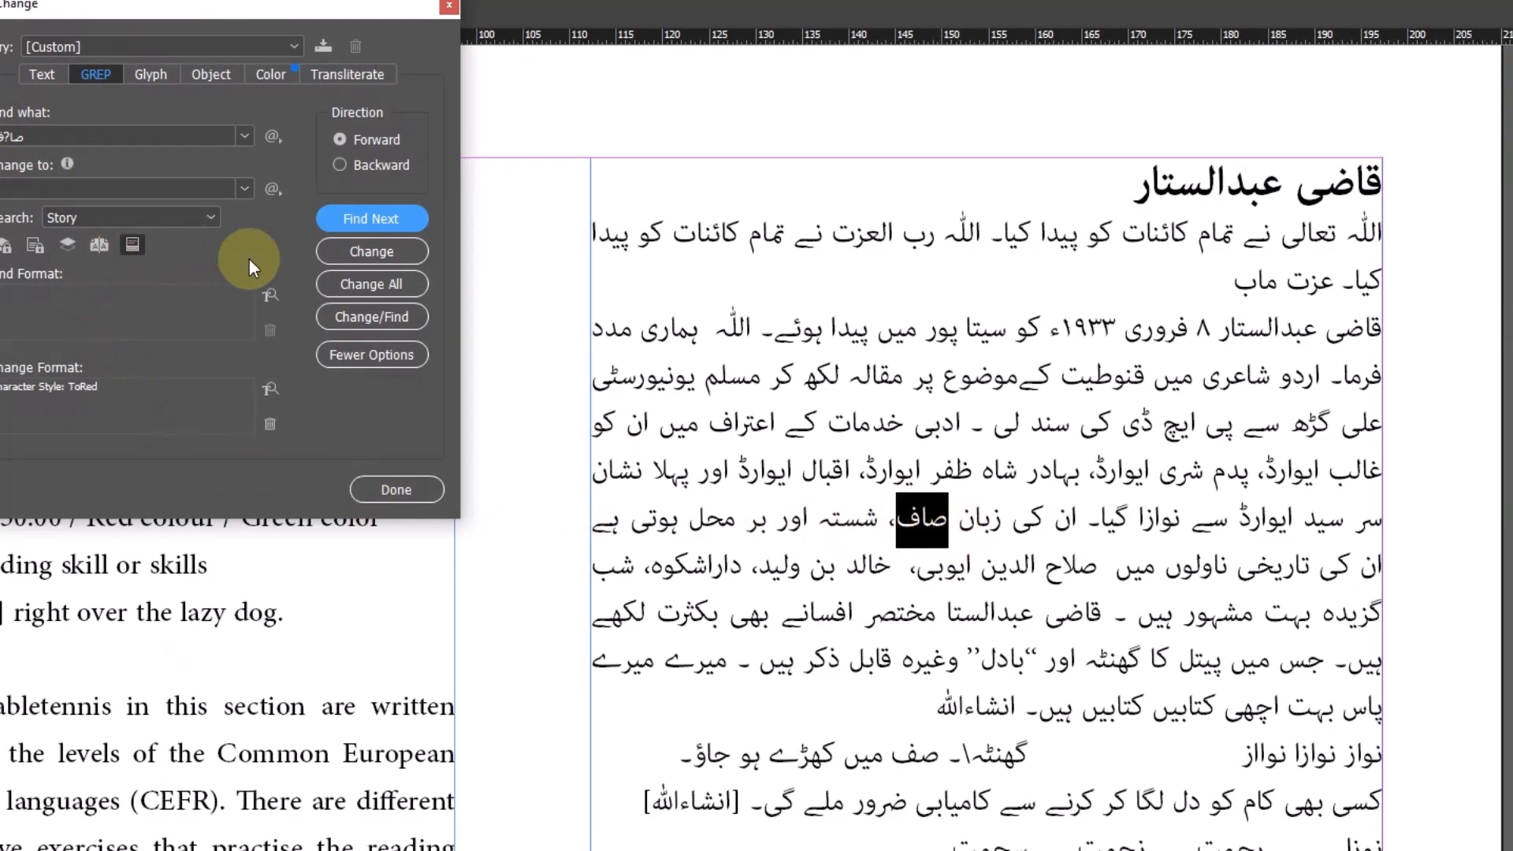
# Apply the ToRed character style to all "صا?ف" matches, close Find/Change and select the word "صاف"
pyautogui.click(372, 284)
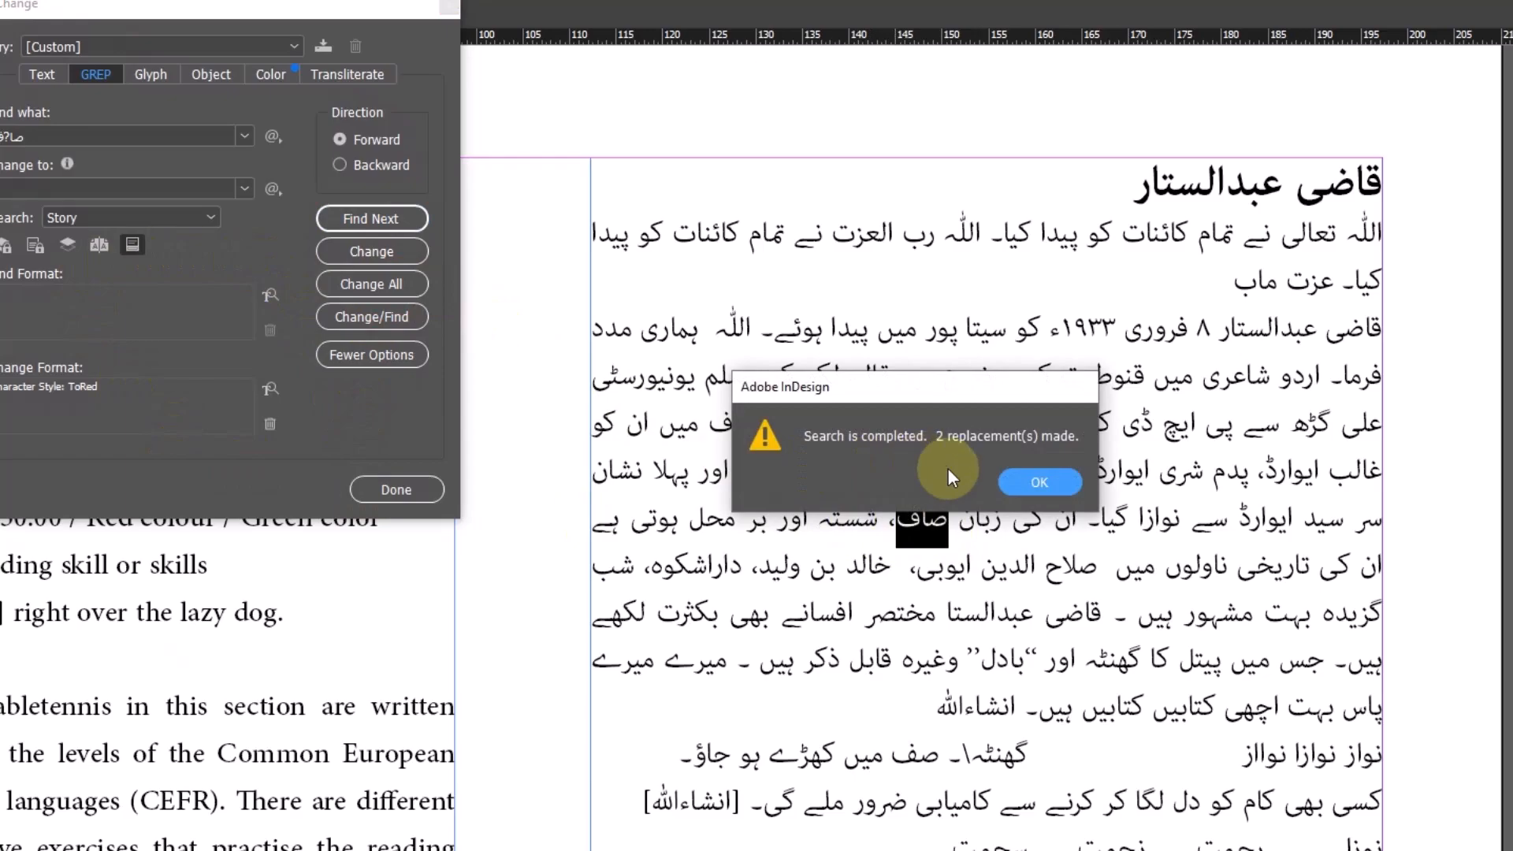
pyautogui.click(1029, 482)
pyautogui.click(397, 490)
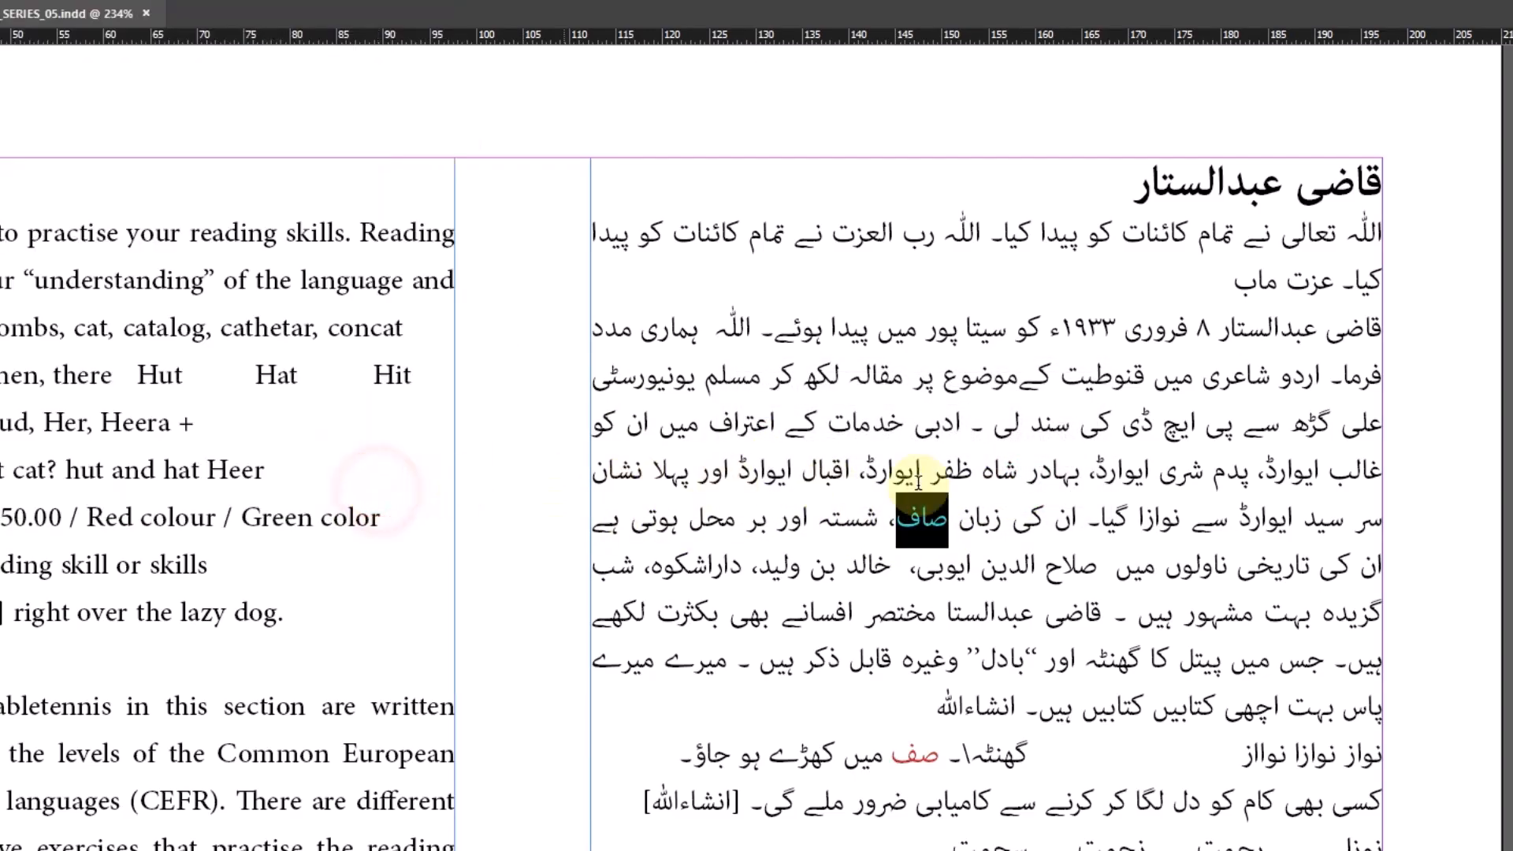
pyautogui.doubleClick(924, 520)
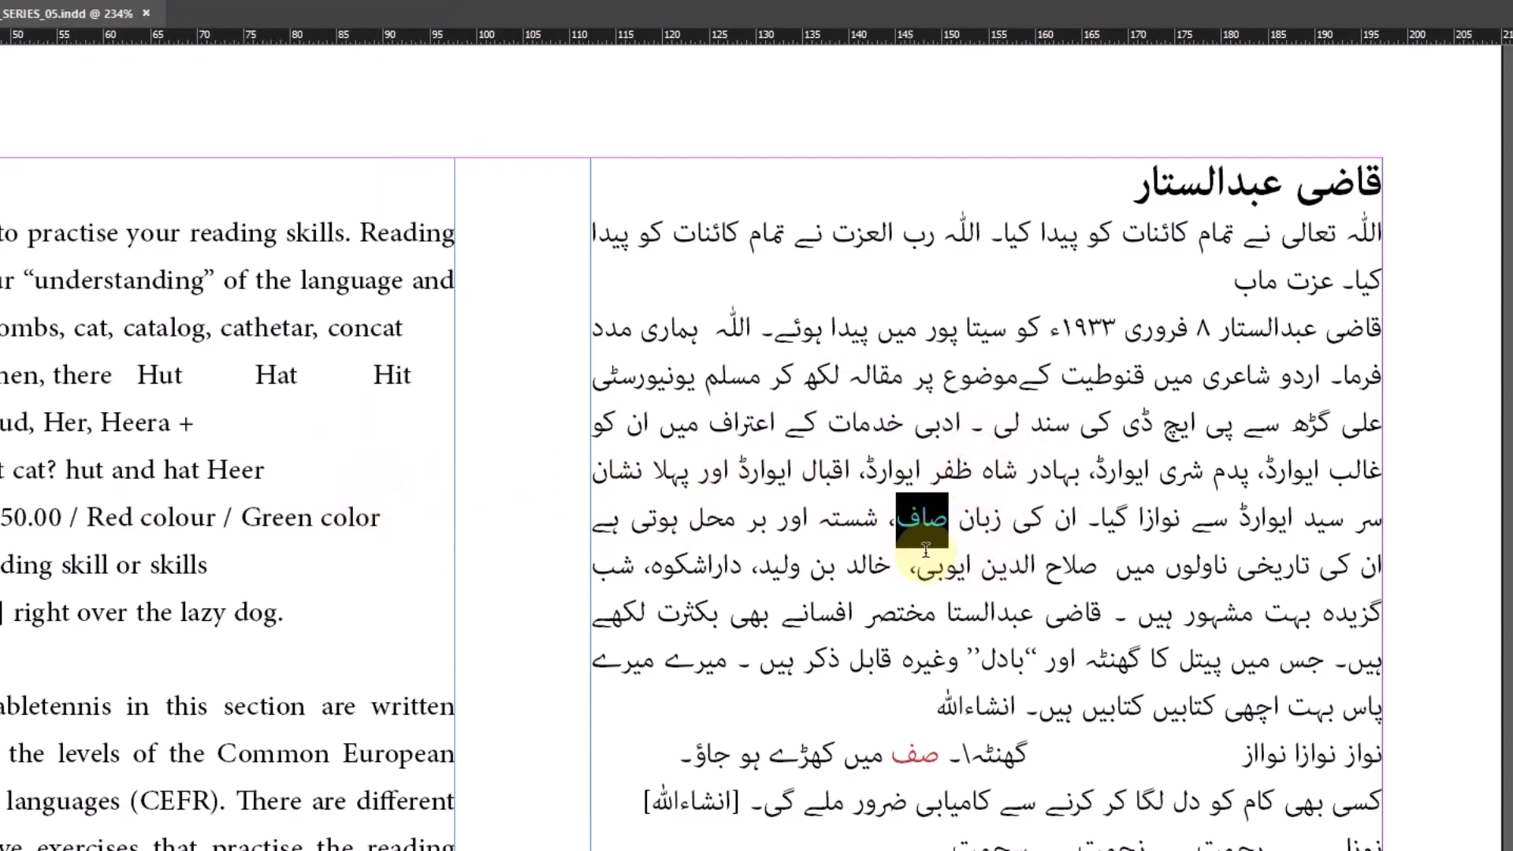
# Undo the ToRed styling applied to the "صا?ف" matches in the Urdu story and save the document
pyautogui.scroll(-1, 955, 568)
pyautogui.doubleClick(919, 680)
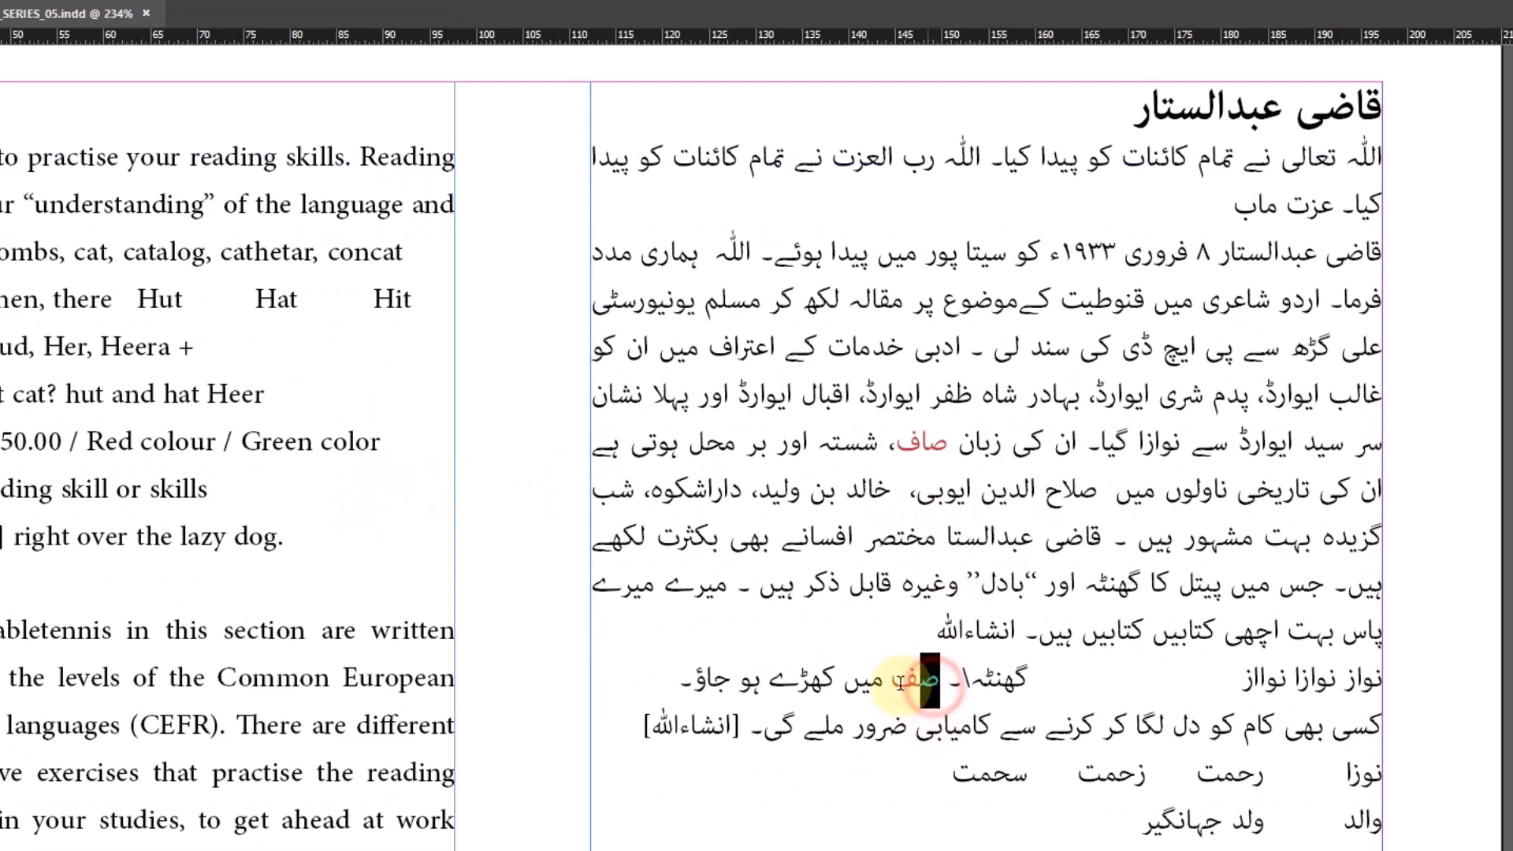
pyautogui.click(970, 566)
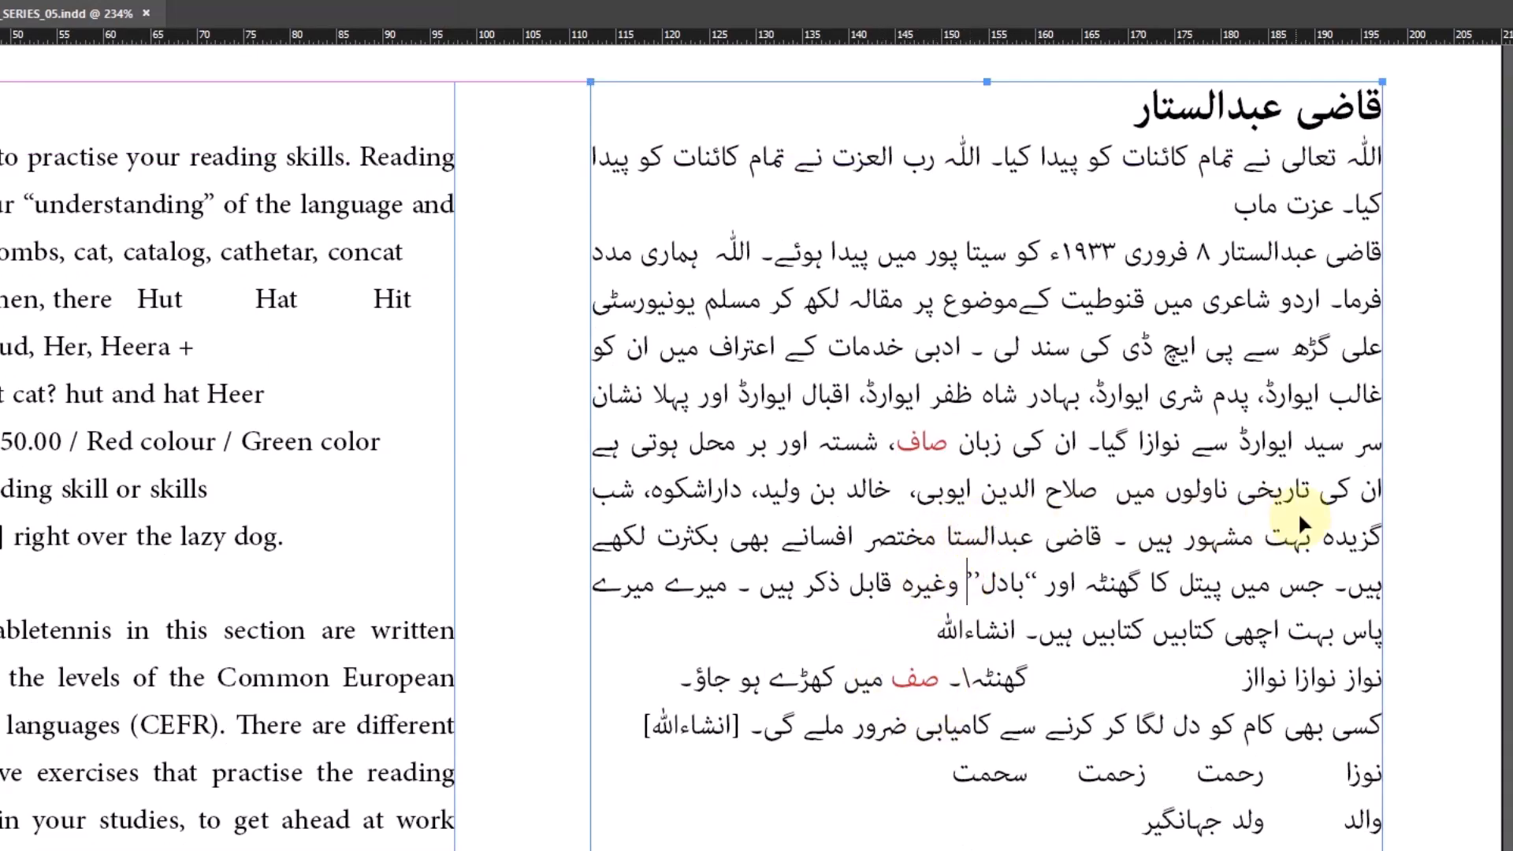
pyautogui.hotkey('ctrl', 'z')
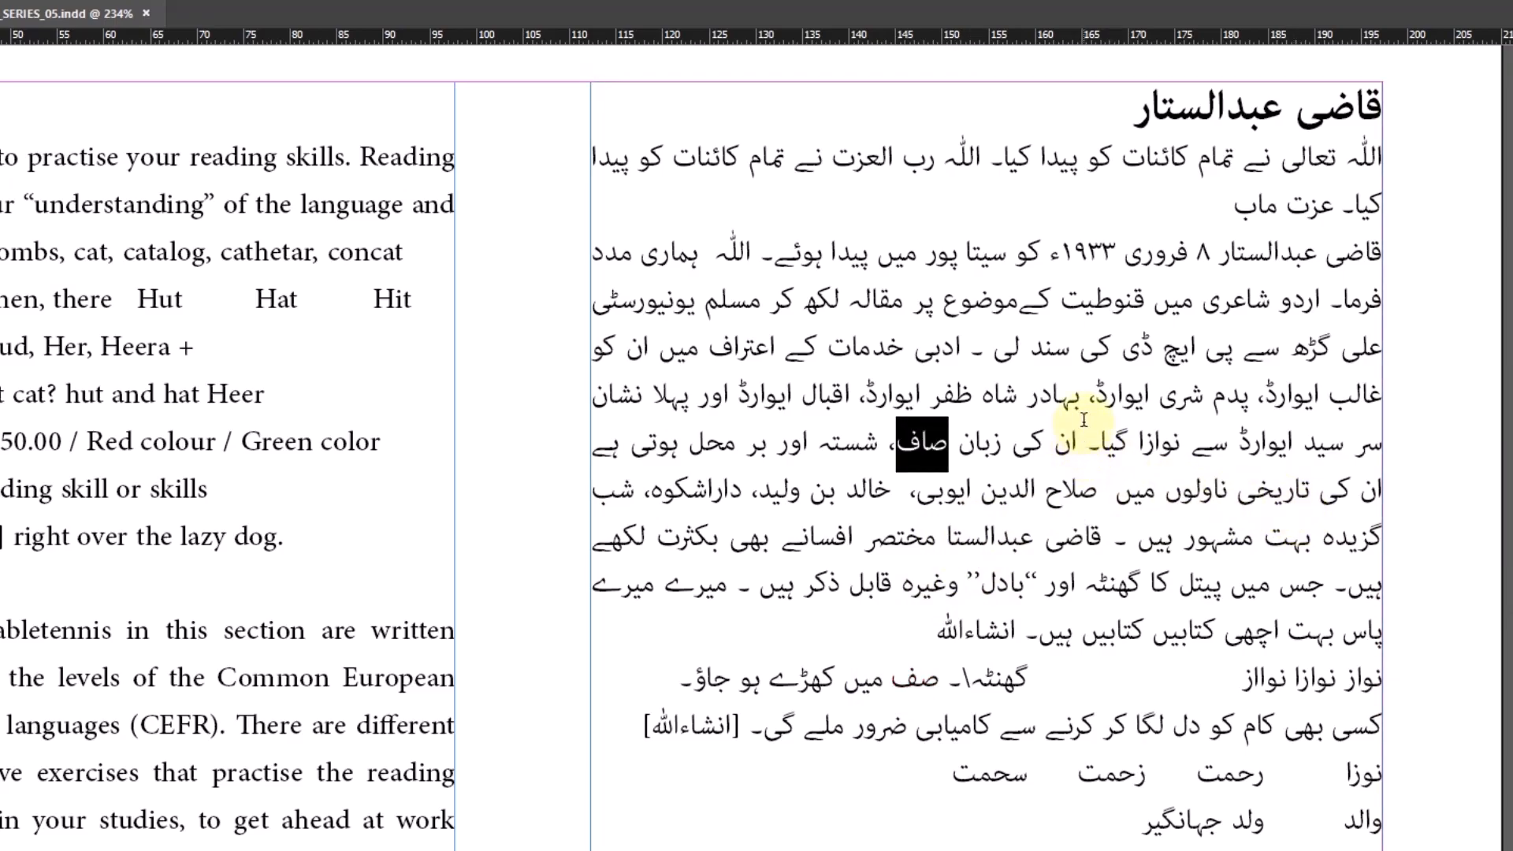
pyautogui.click(1082, 388)
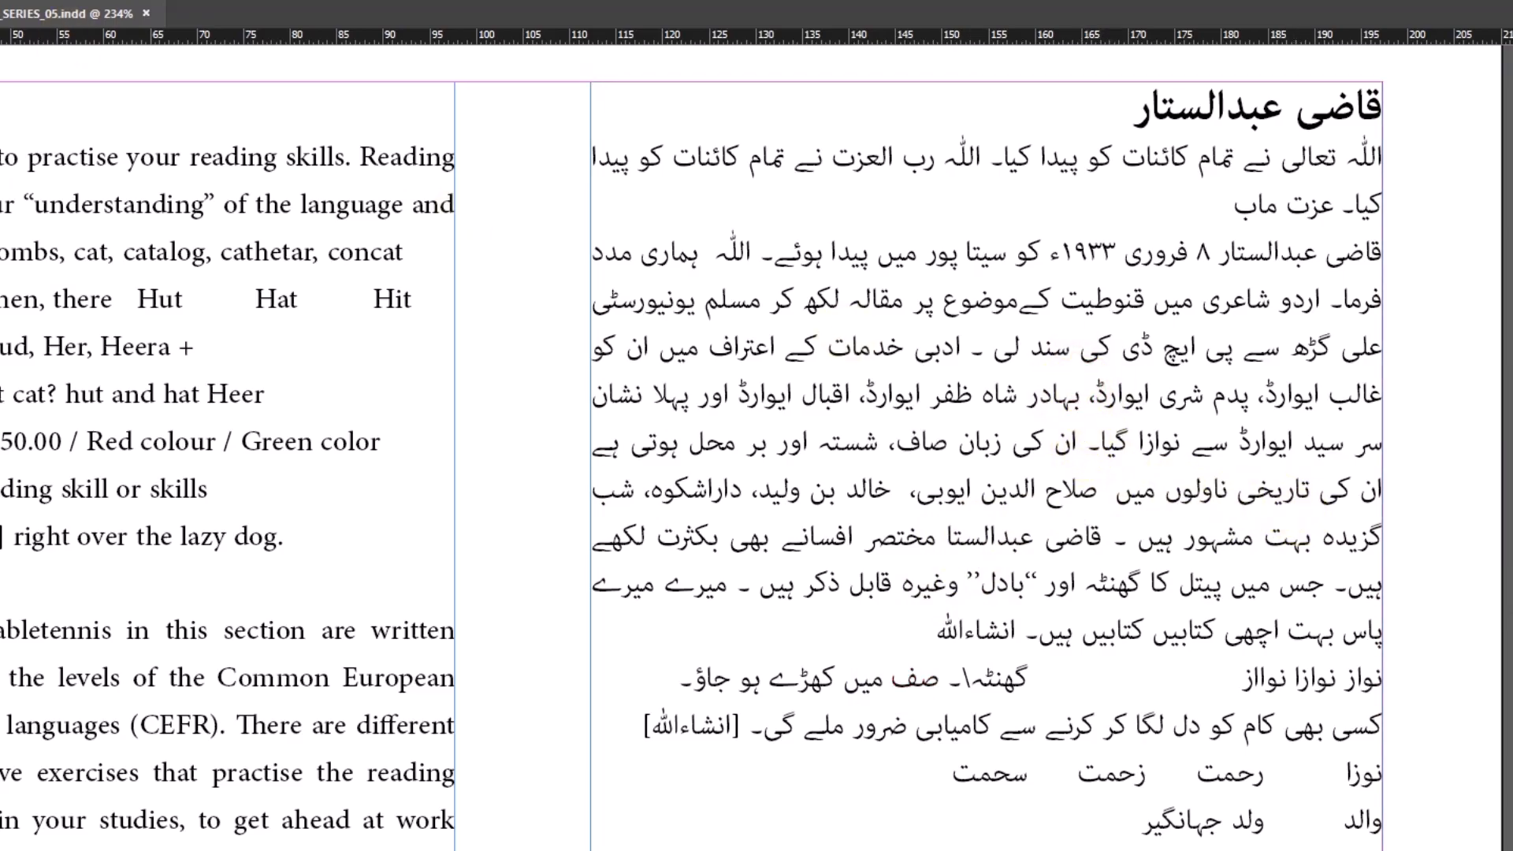
pyautogui.hotkey('ctrl', 's')
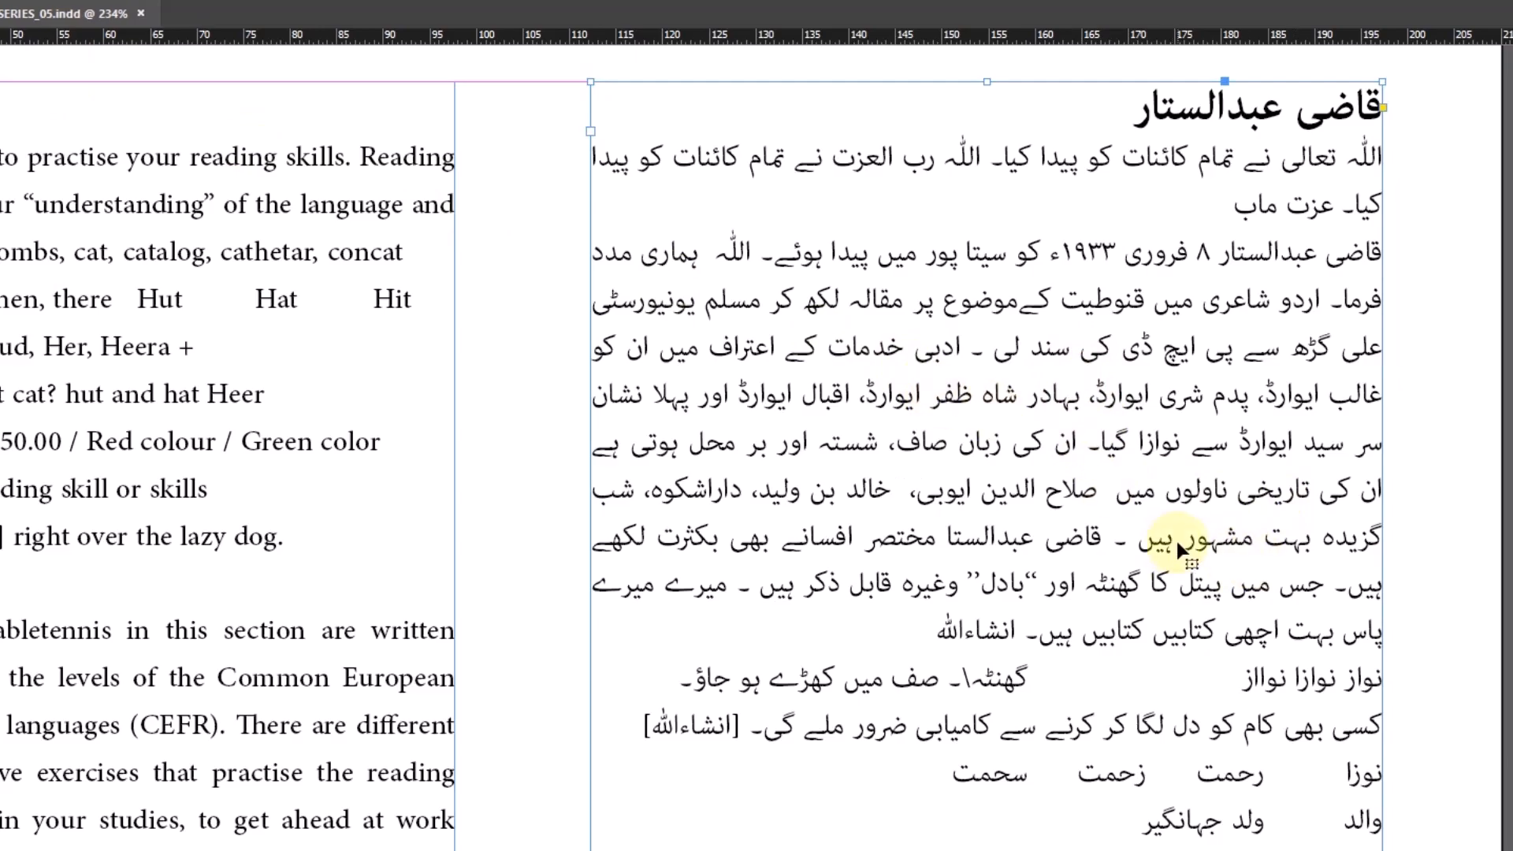
# Replace the GREP search pattern in Find/Change with "وا?لد" and find two successive matches in the Urdu story
pyautogui.moveTo(1201, 360); pyautogui.dragTo(970, 350)
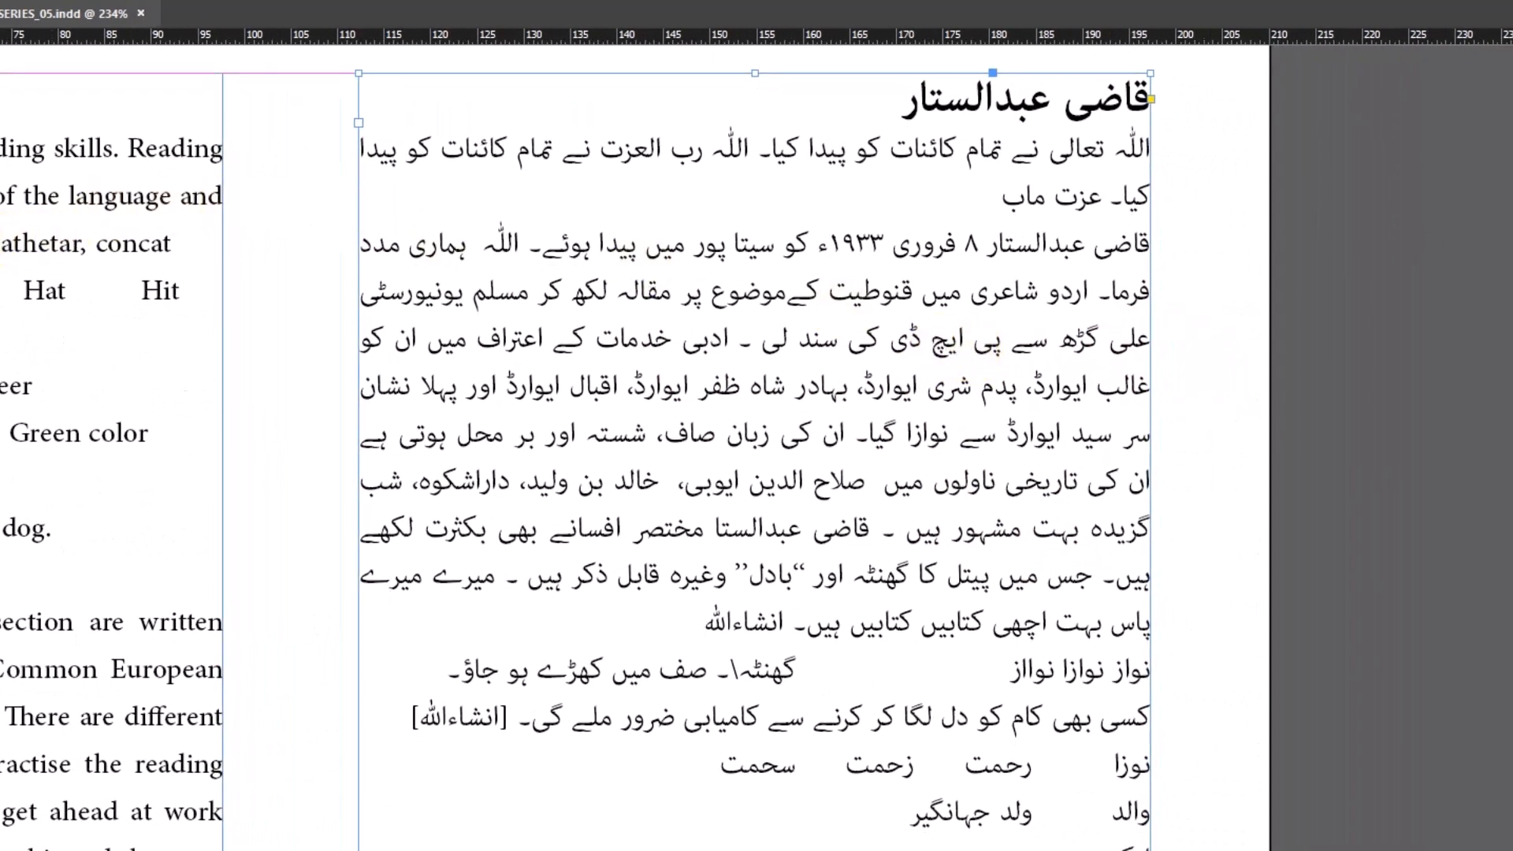
pyautogui.hotkey('ctrl', 'f')
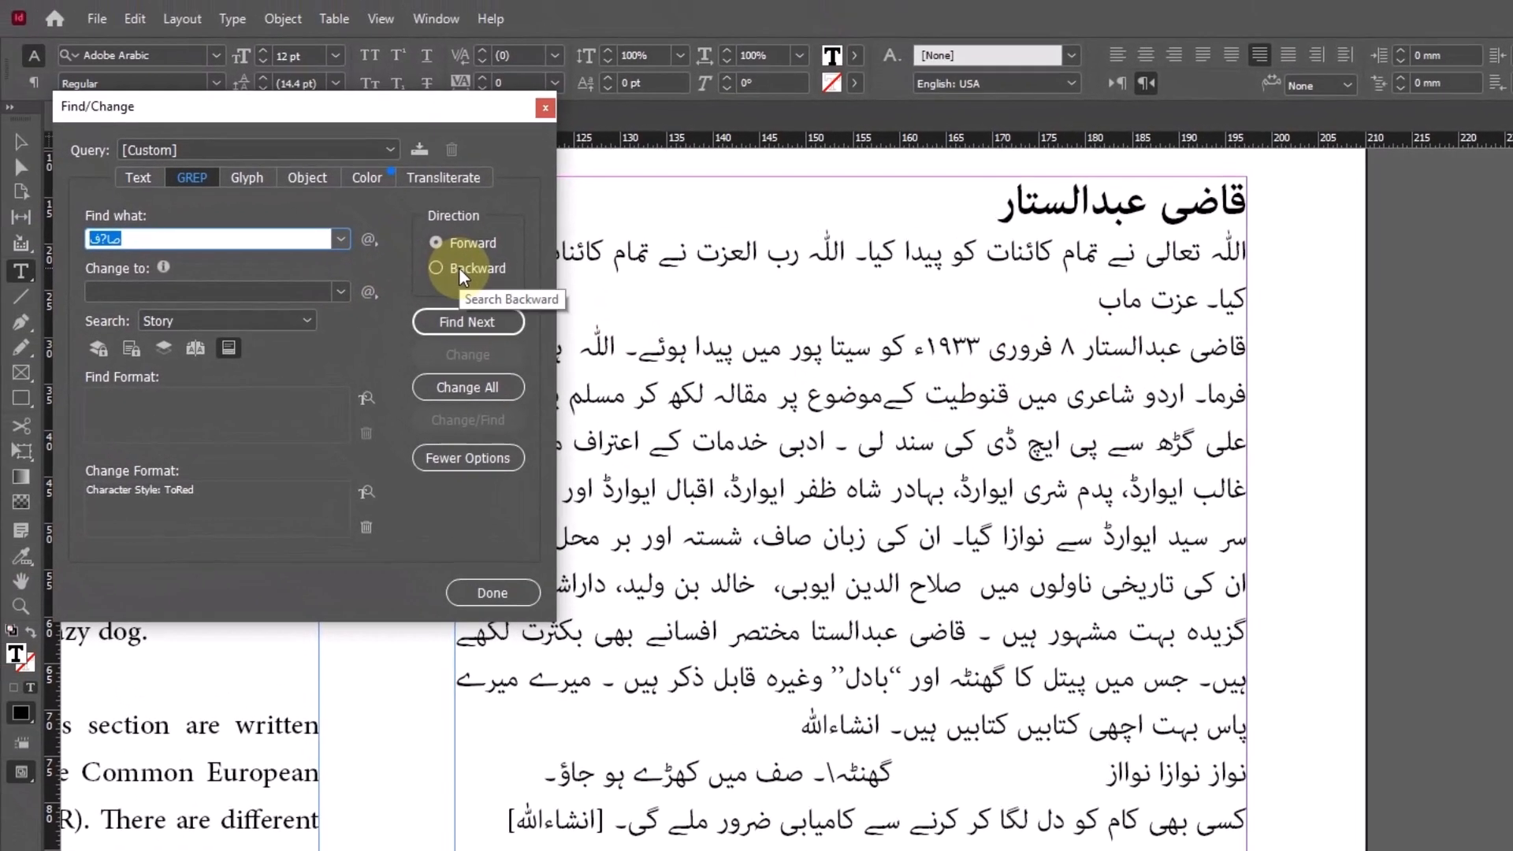
pyautogui.write('نواز')
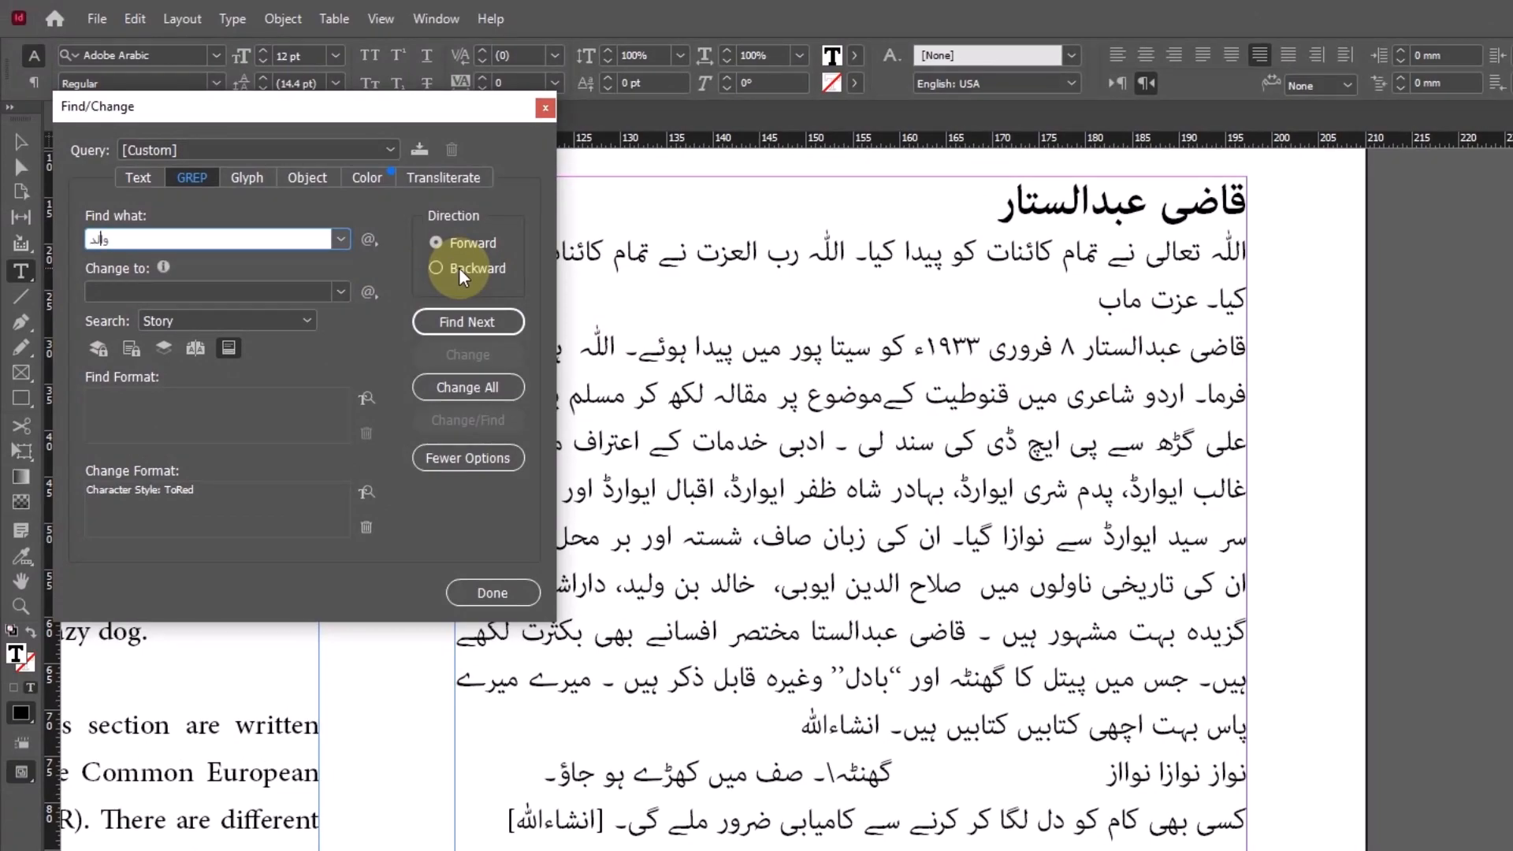
pyautogui.write('?')
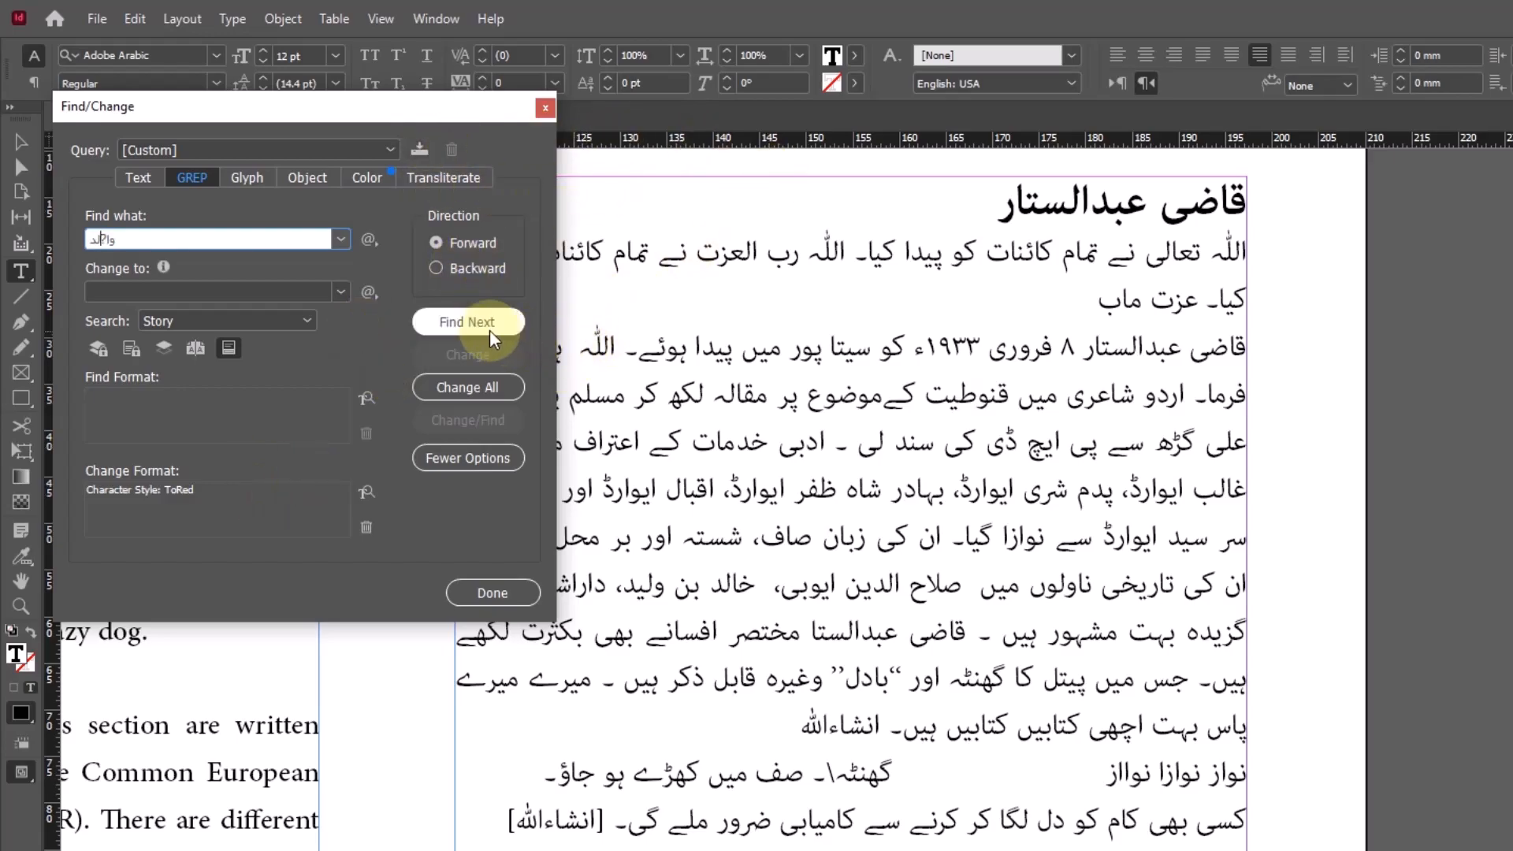
pyautogui.click(468, 321)
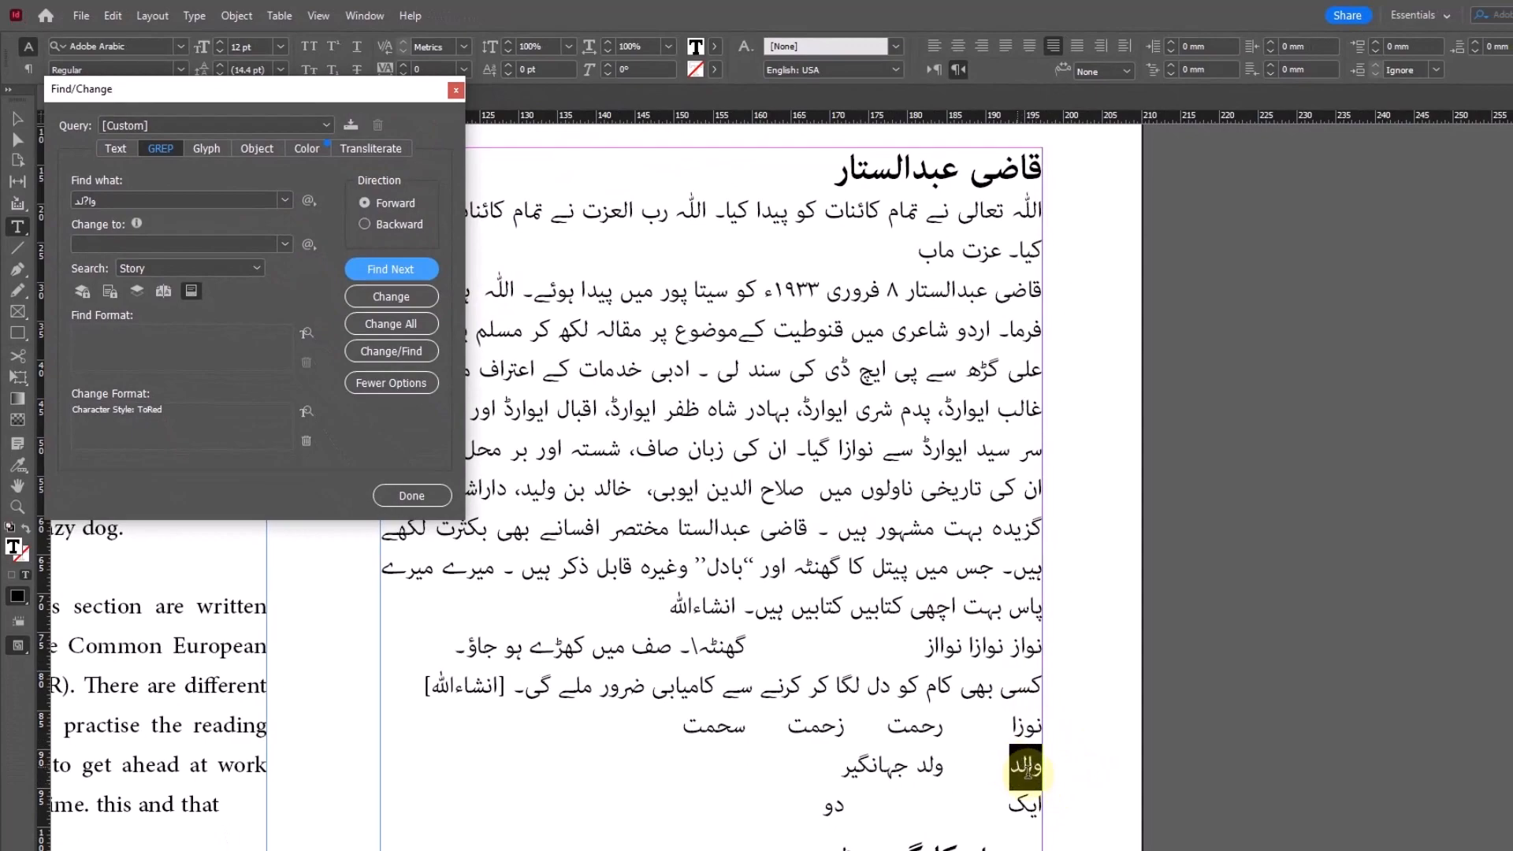
pyautogui.click(409, 272)
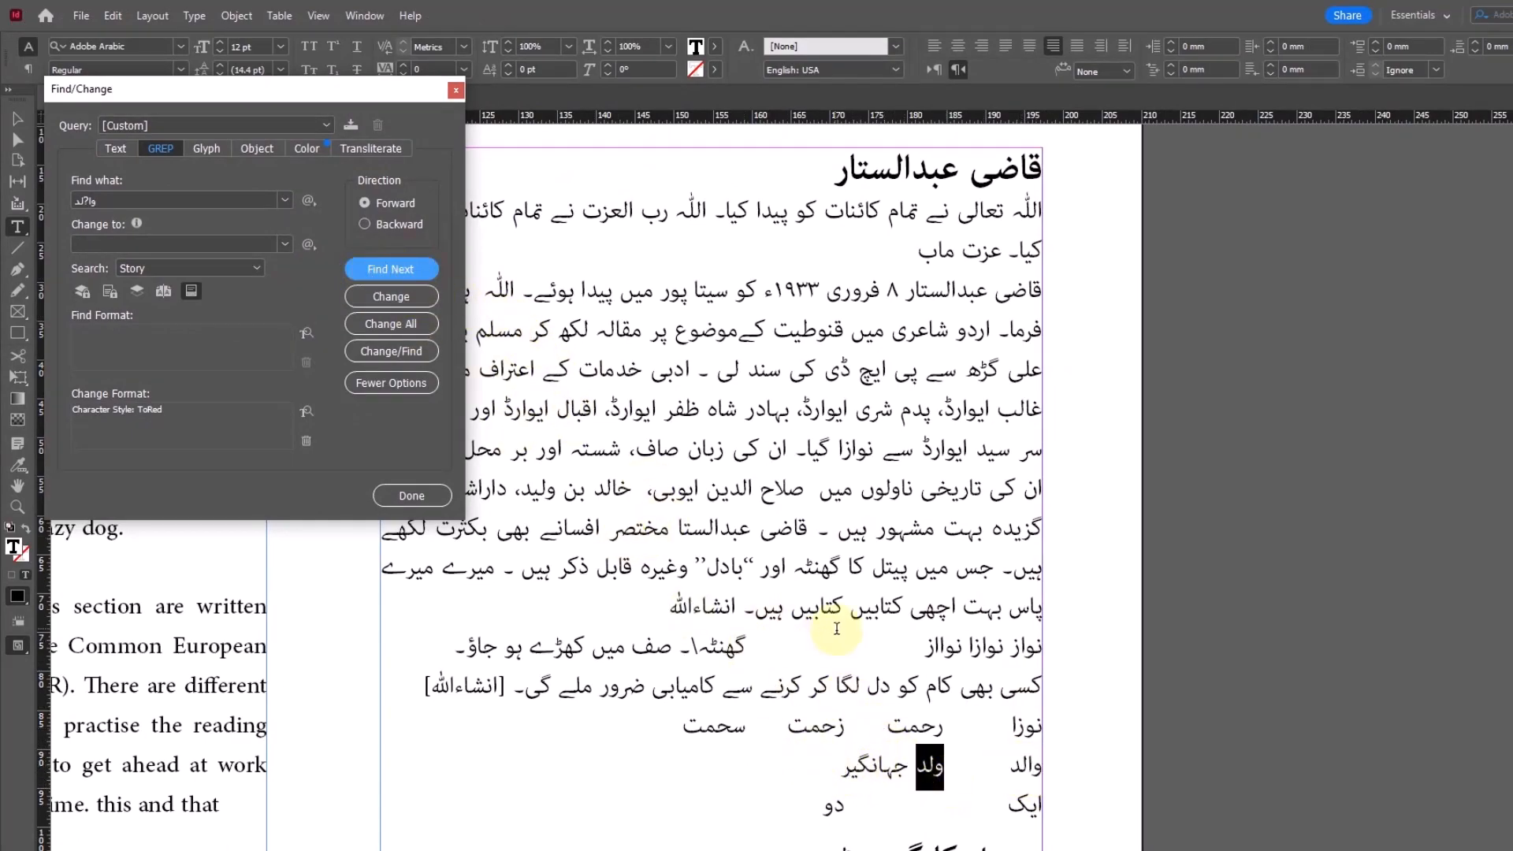
# Try to copy the pattern "وا?لد" from Find/Change into the Word document below the existing patterns
pyautogui.click(85, 198)
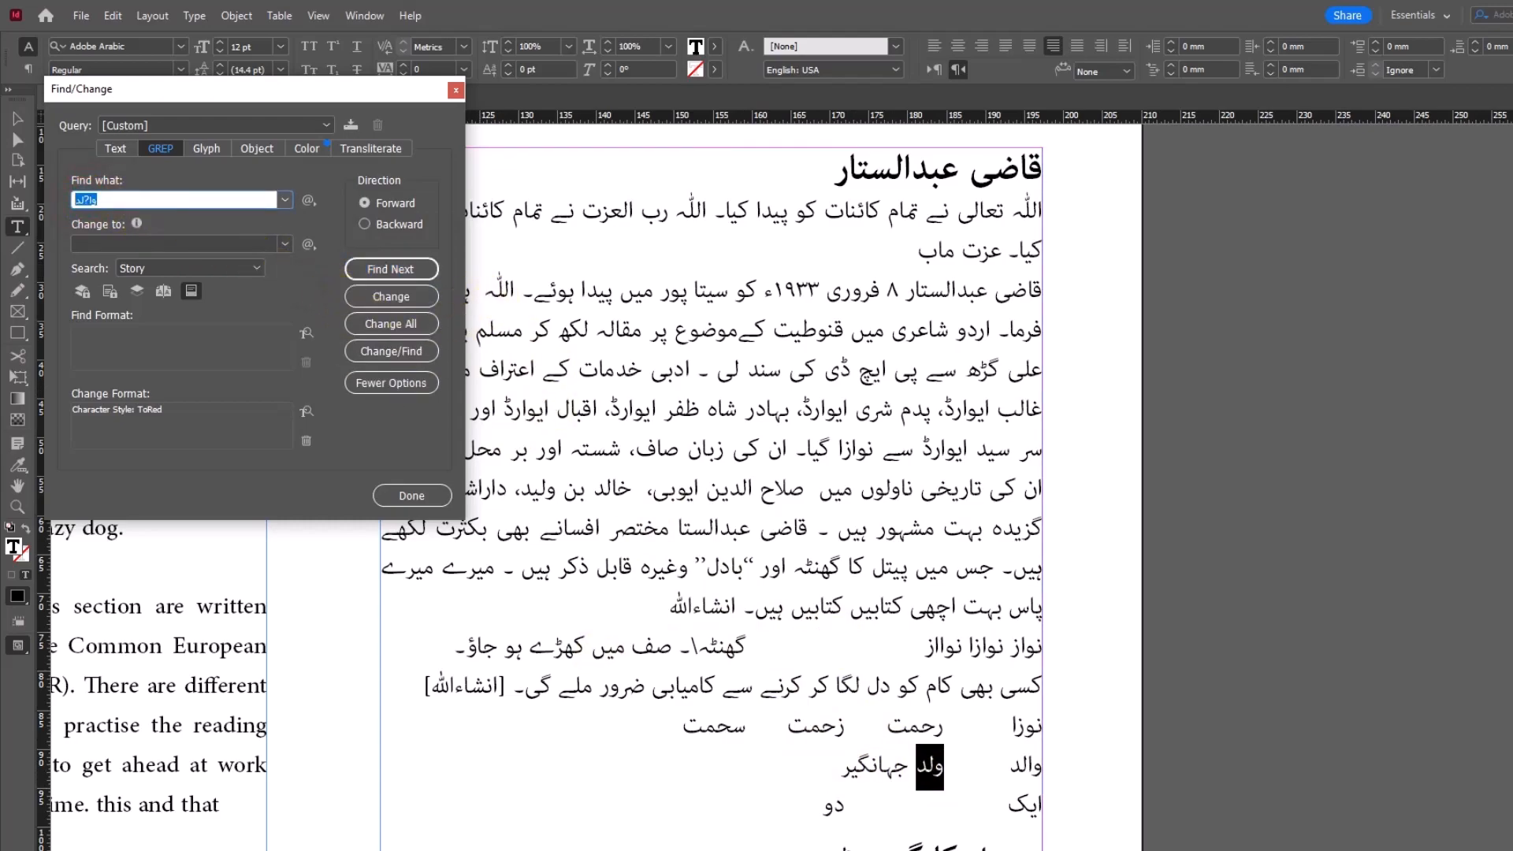
pyautogui.hotkey('alt', 'Tab')
pyautogui.click(1335, 630)
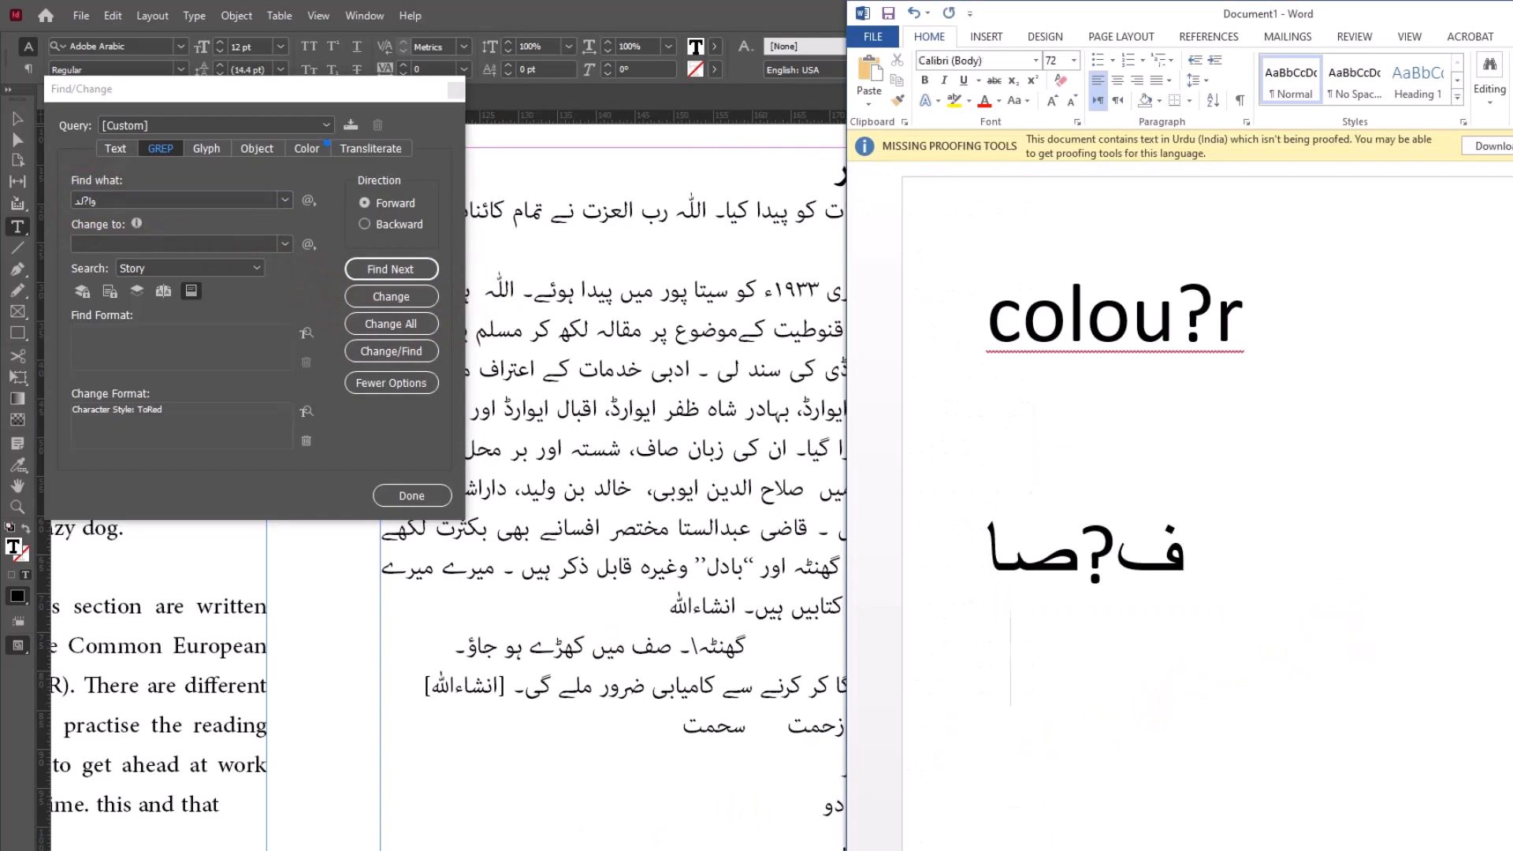
pyautogui.write('ف?صا')
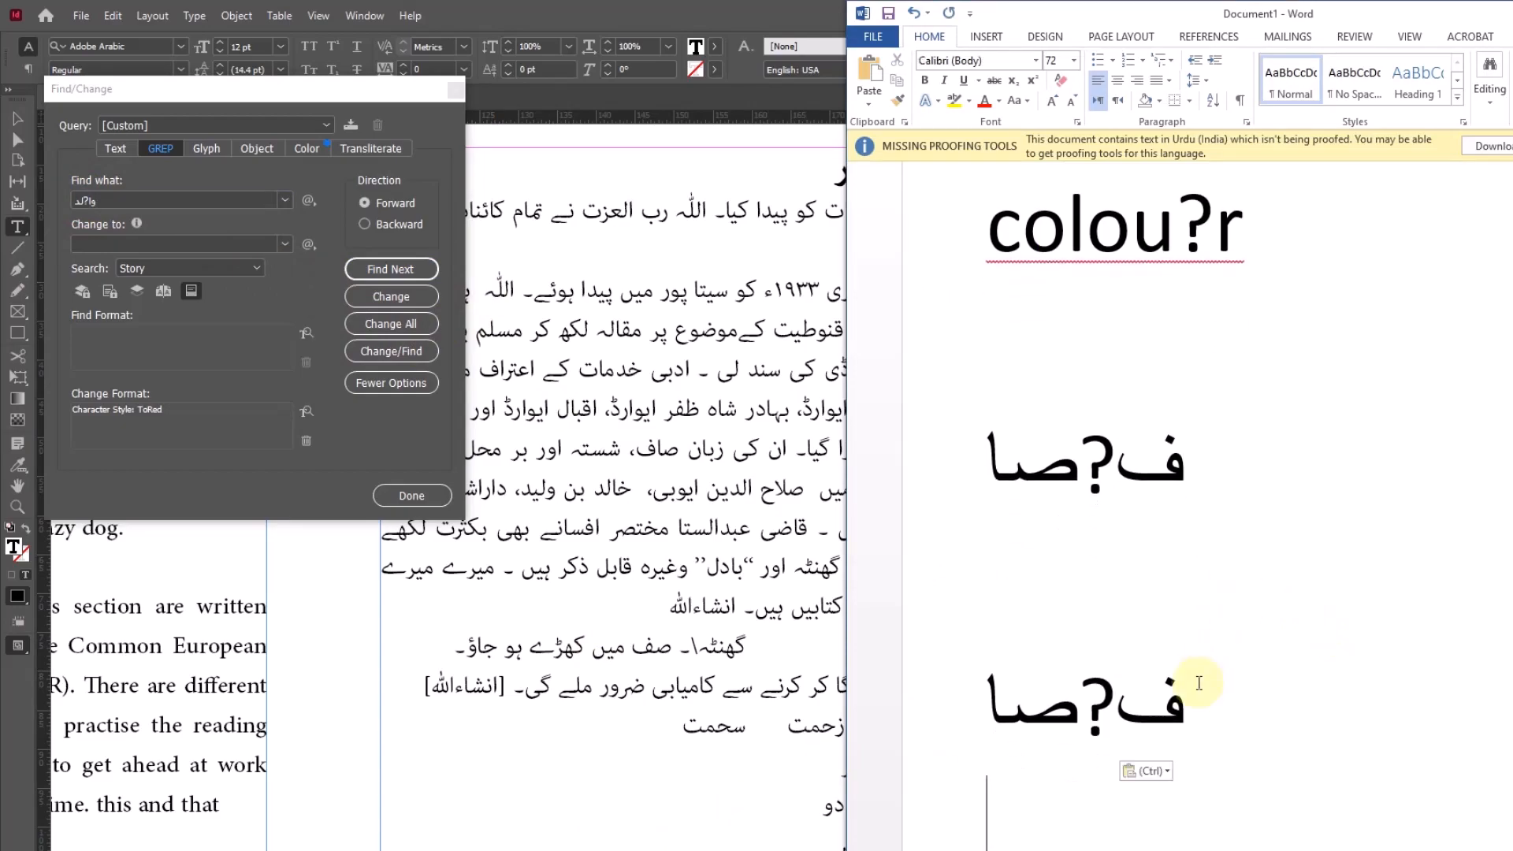
# Copy the "وا?لد" pattern from Find/Change again and return to Word to retry pasting it on the last line
pyautogui.click(88, 203)
pyautogui.click(93, 198)
pyautogui.doubleClick(94, 199)
pyautogui.rightClick(91, 201)
pyautogui.click(132, 262)
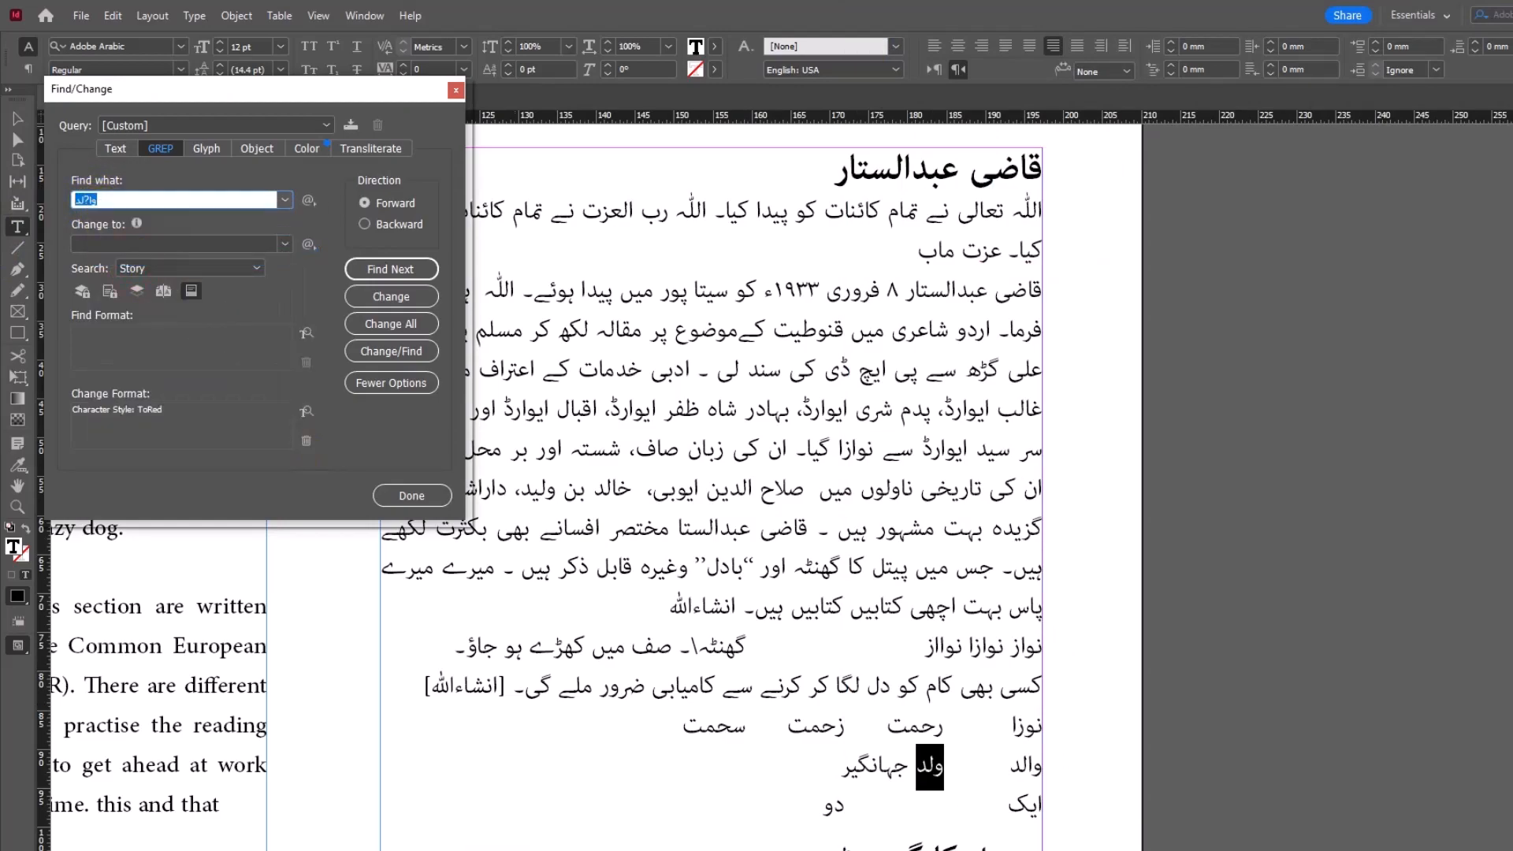
pyautogui.hotkey('alt', 'Tab')
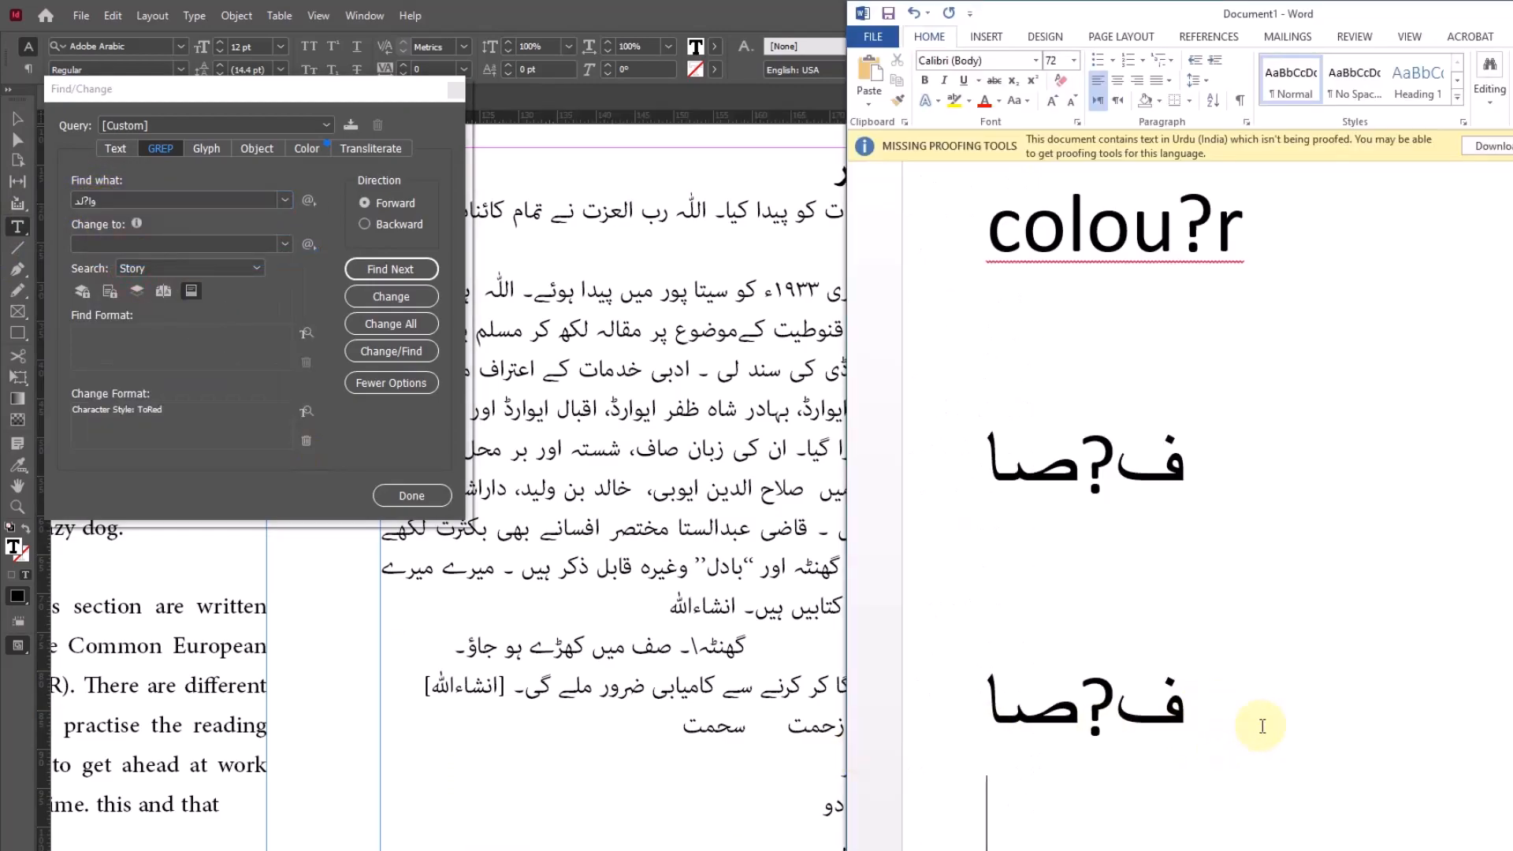
pyautogui.hotkey('ctrl', 'a')
pyautogui.click(1271, 781)
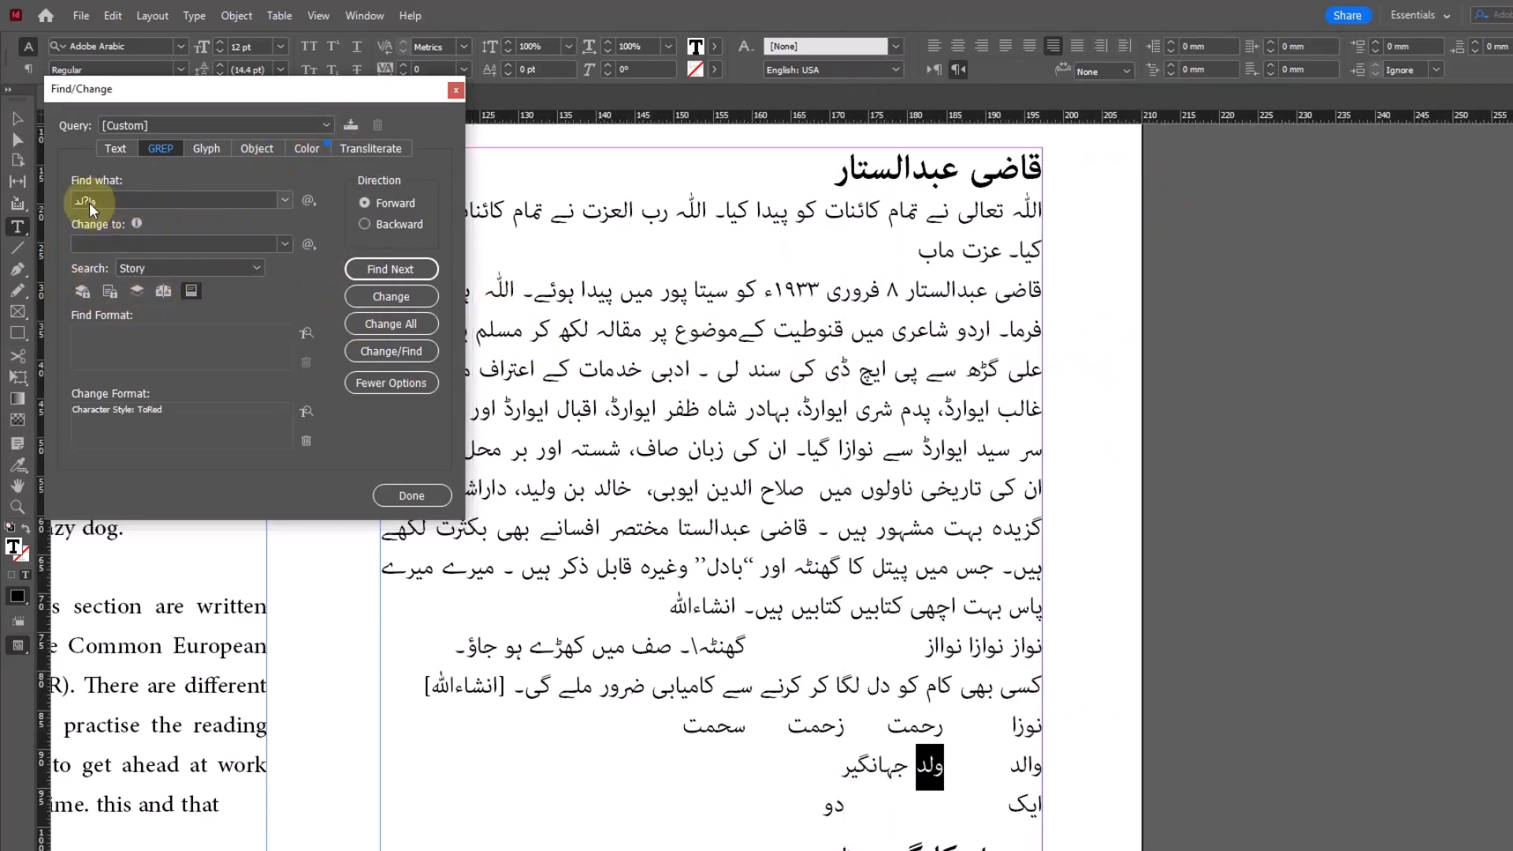
# Copy the pattern "وا?لد", close Find/Change and paste it into a new text frame about 28 × 10 mm above the Urdu heading
pyautogui.click(103, 199)
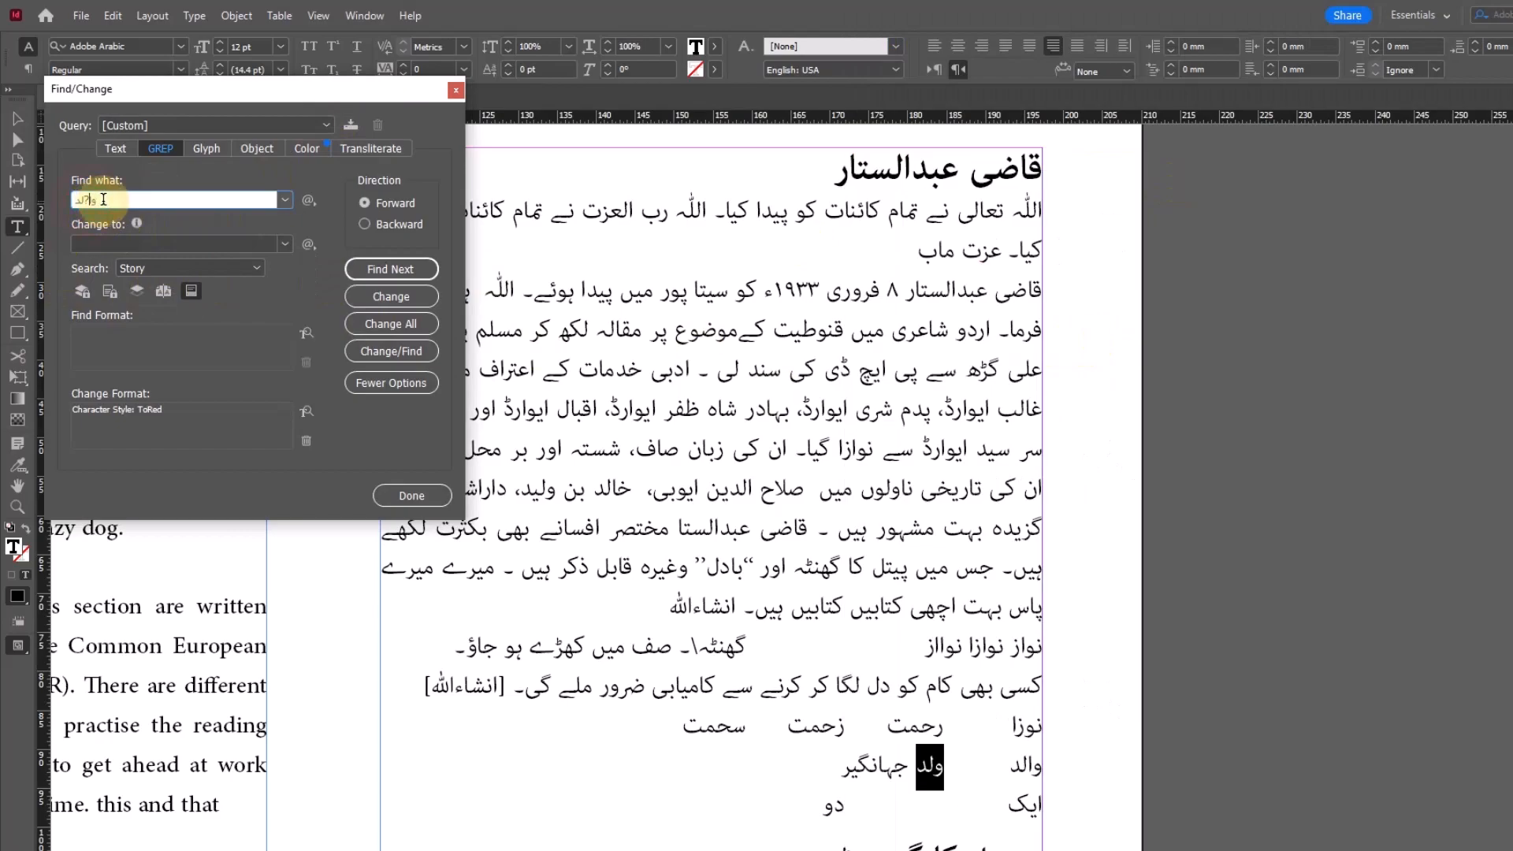
pyautogui.rightClick(97, 199)
pyautogui.click(149, 261)
pyautogui.click(432, 498)
pyautogui.scroll(4, 473, 394)
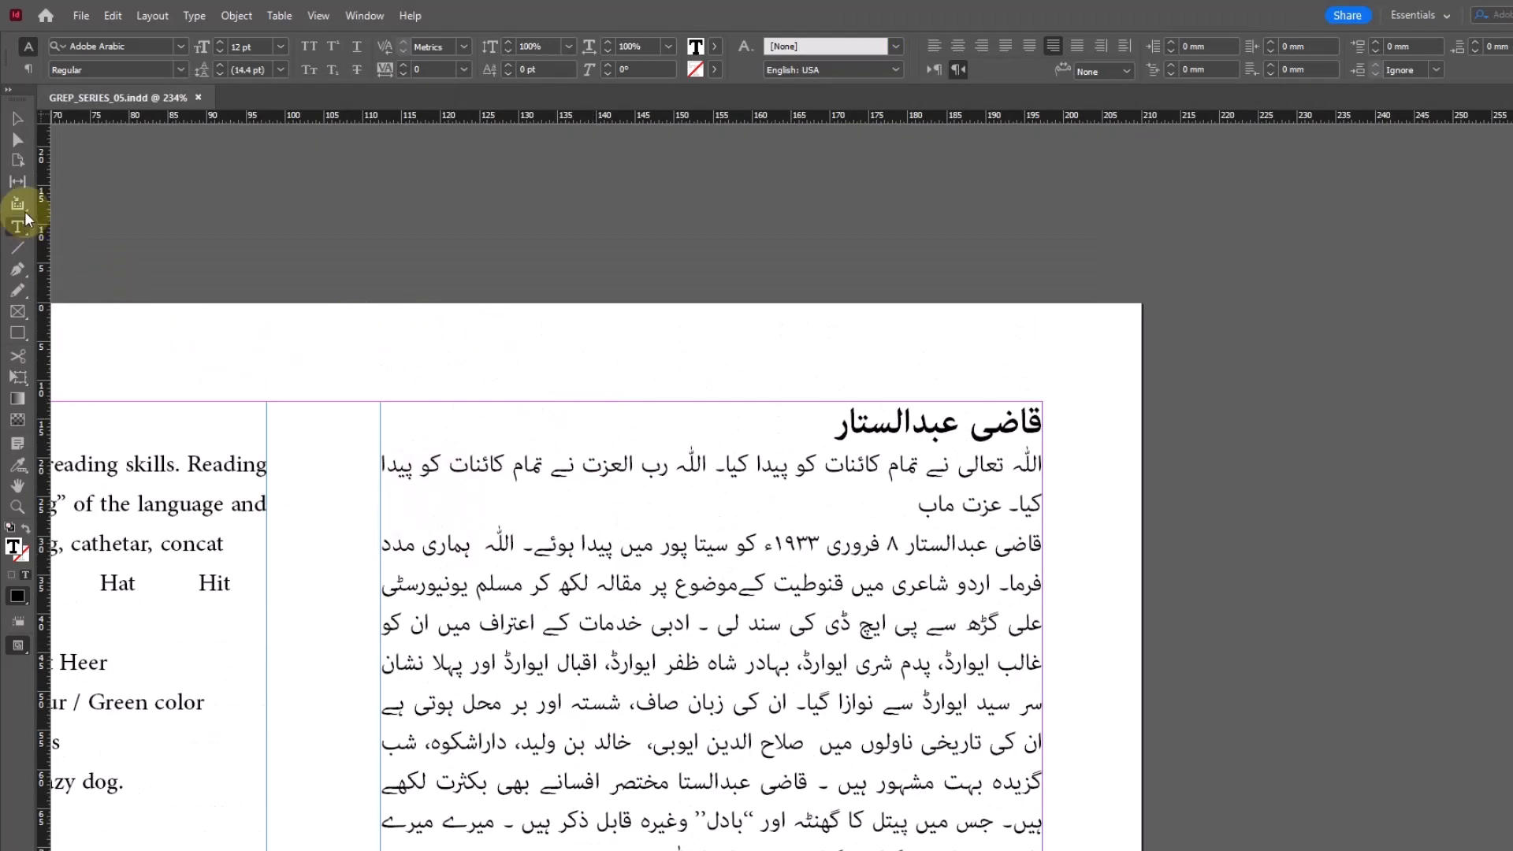
pyautogui.moveTo(633, 319); pyautogui.dragTo(413, 398)
pyautogui.hotkey('ctrl', 'v')
# Set the pattern text in the new frame to 30 pt and deselect the frame
pyautogui.hotkey('ctrl', 'a')
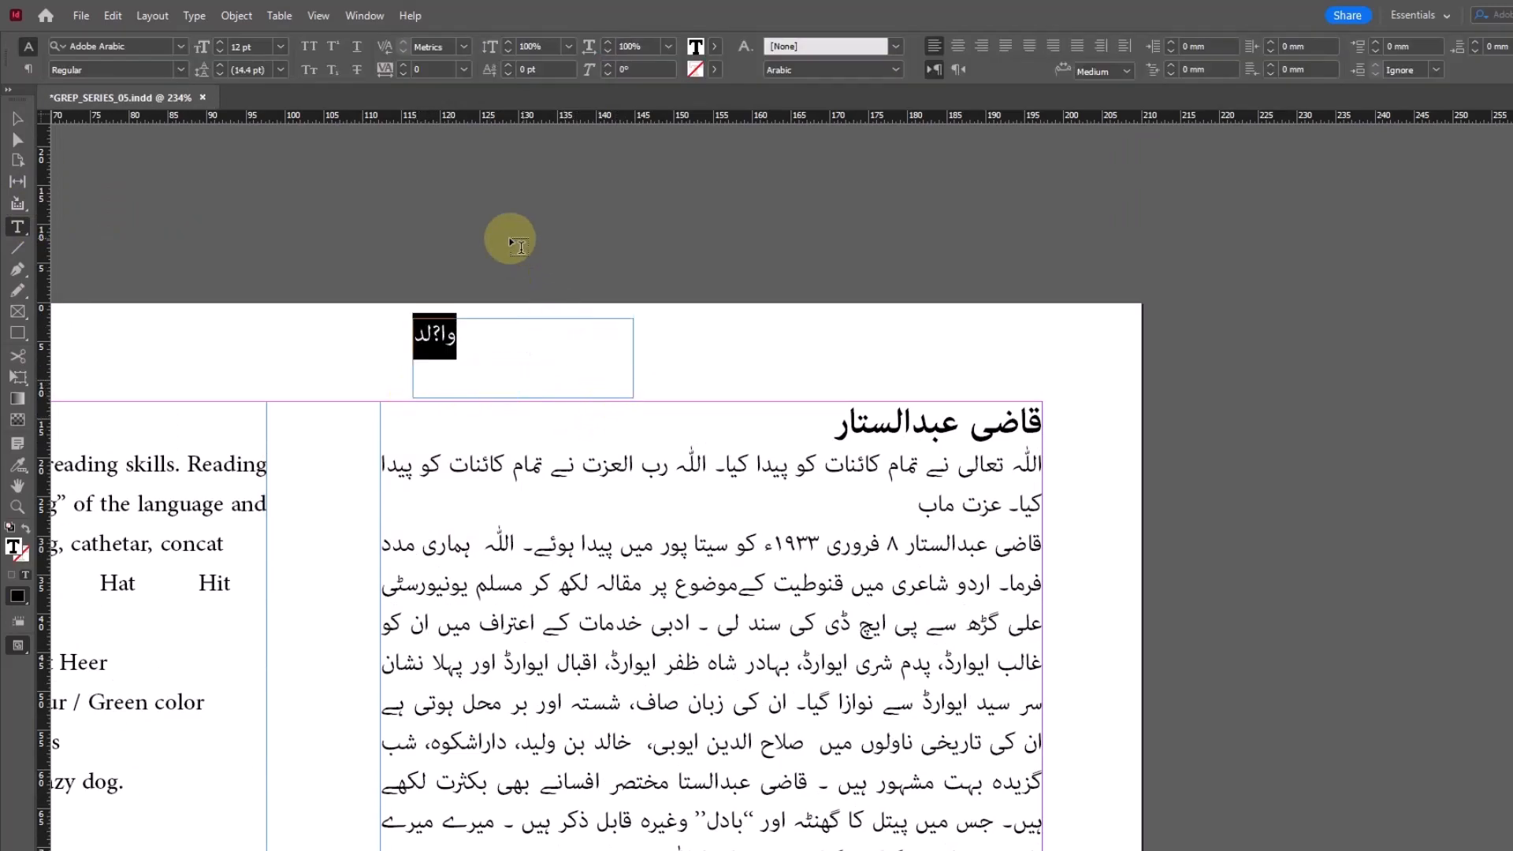
pyautogui.click(280, 46)
pyautogui.click(263, 259)
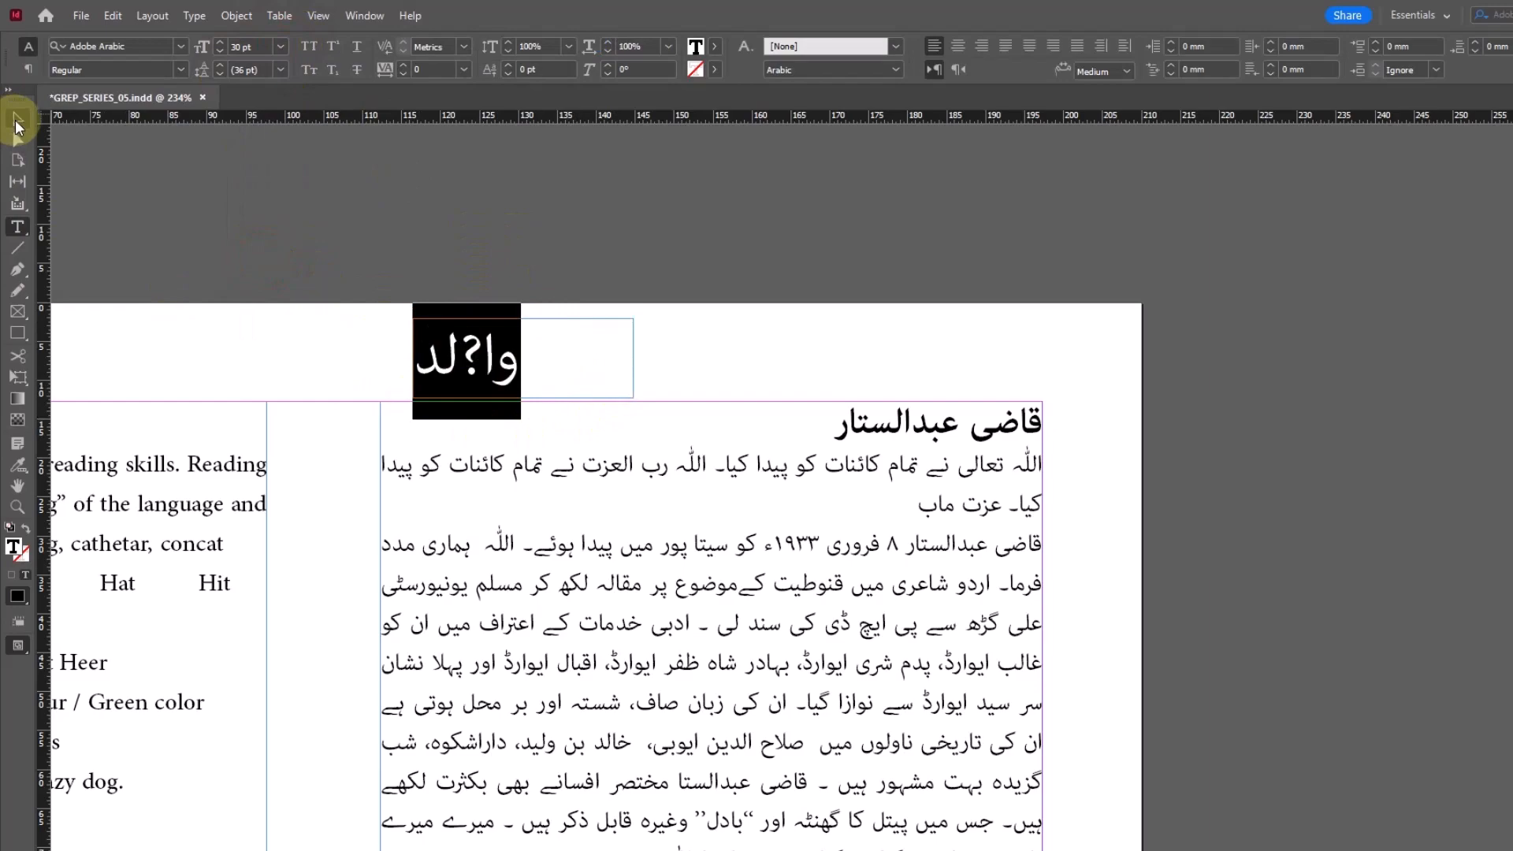
pyautogui.click(17, 118)
pyautogui.click(635, 230)
pyautogui.click(514, 388)
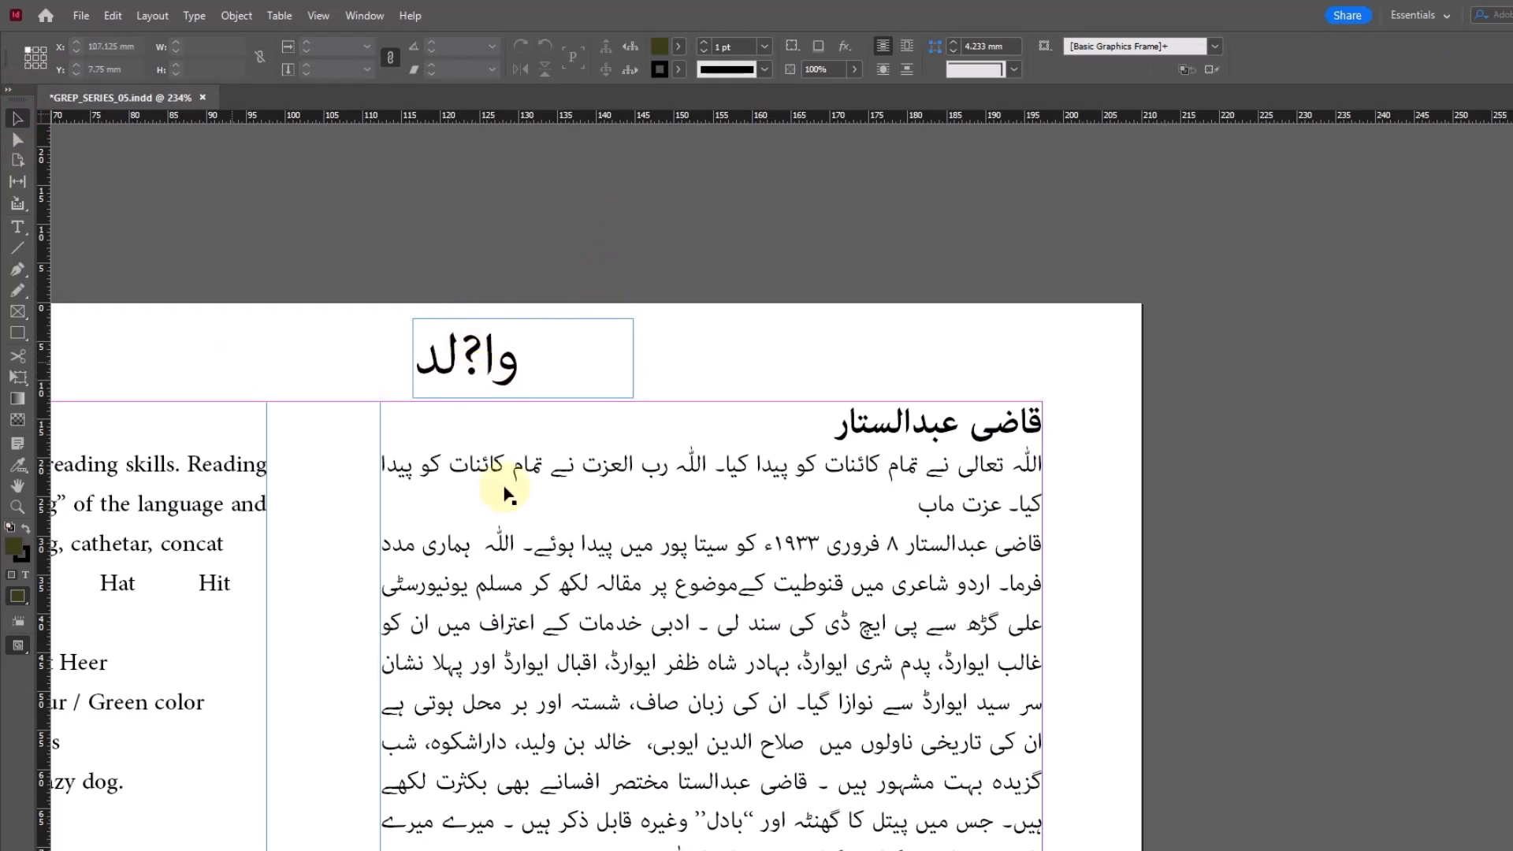
# Delete the text frame containing the pattern "وا?لد" above the Urdu heading
pyautogui.scroll(-3, 709, 678)
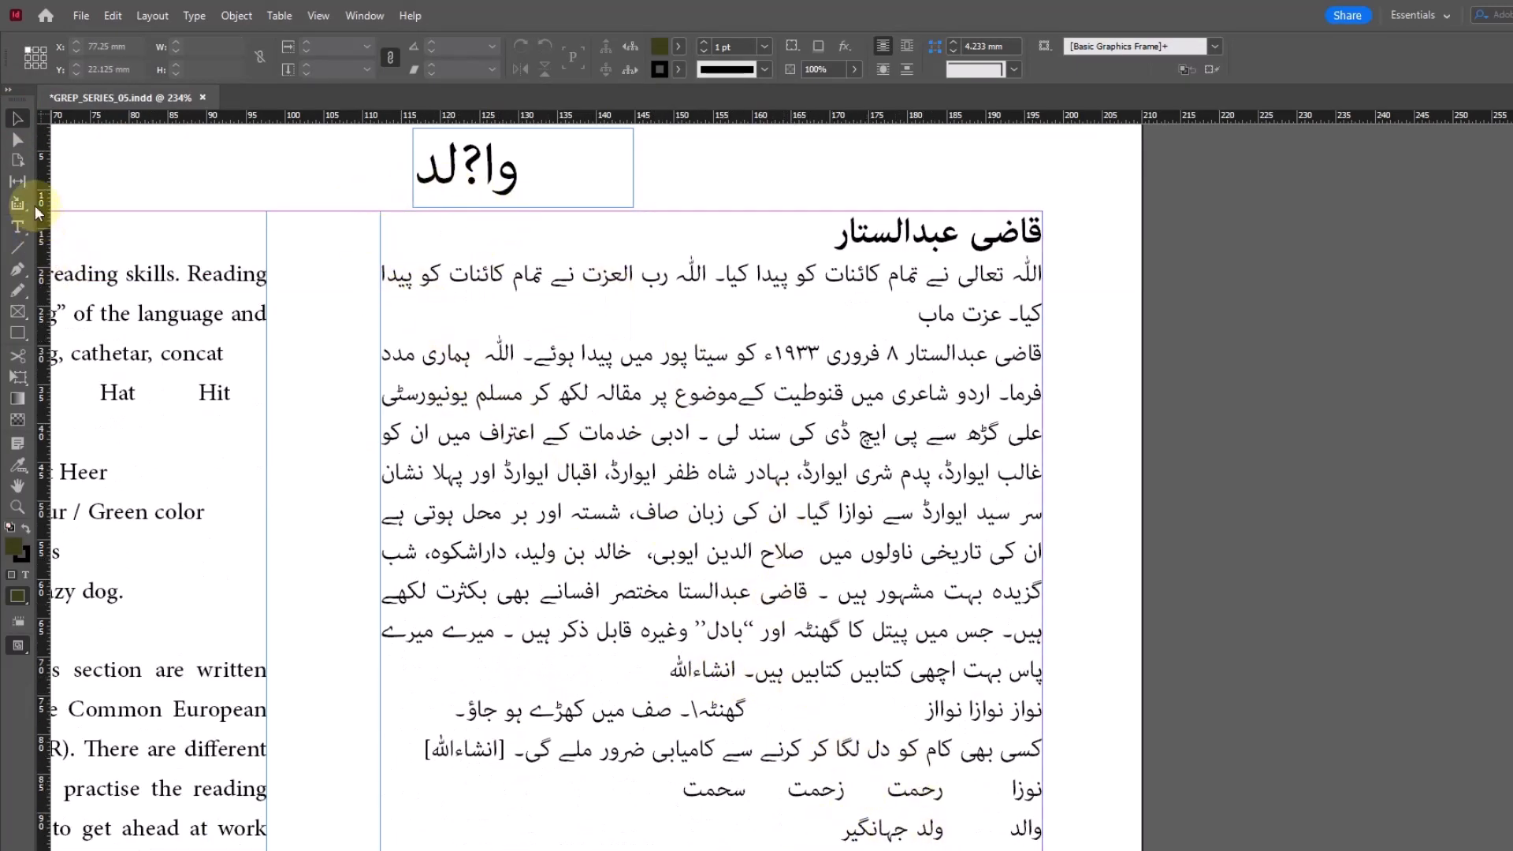
pyautogui.click(581, 162)
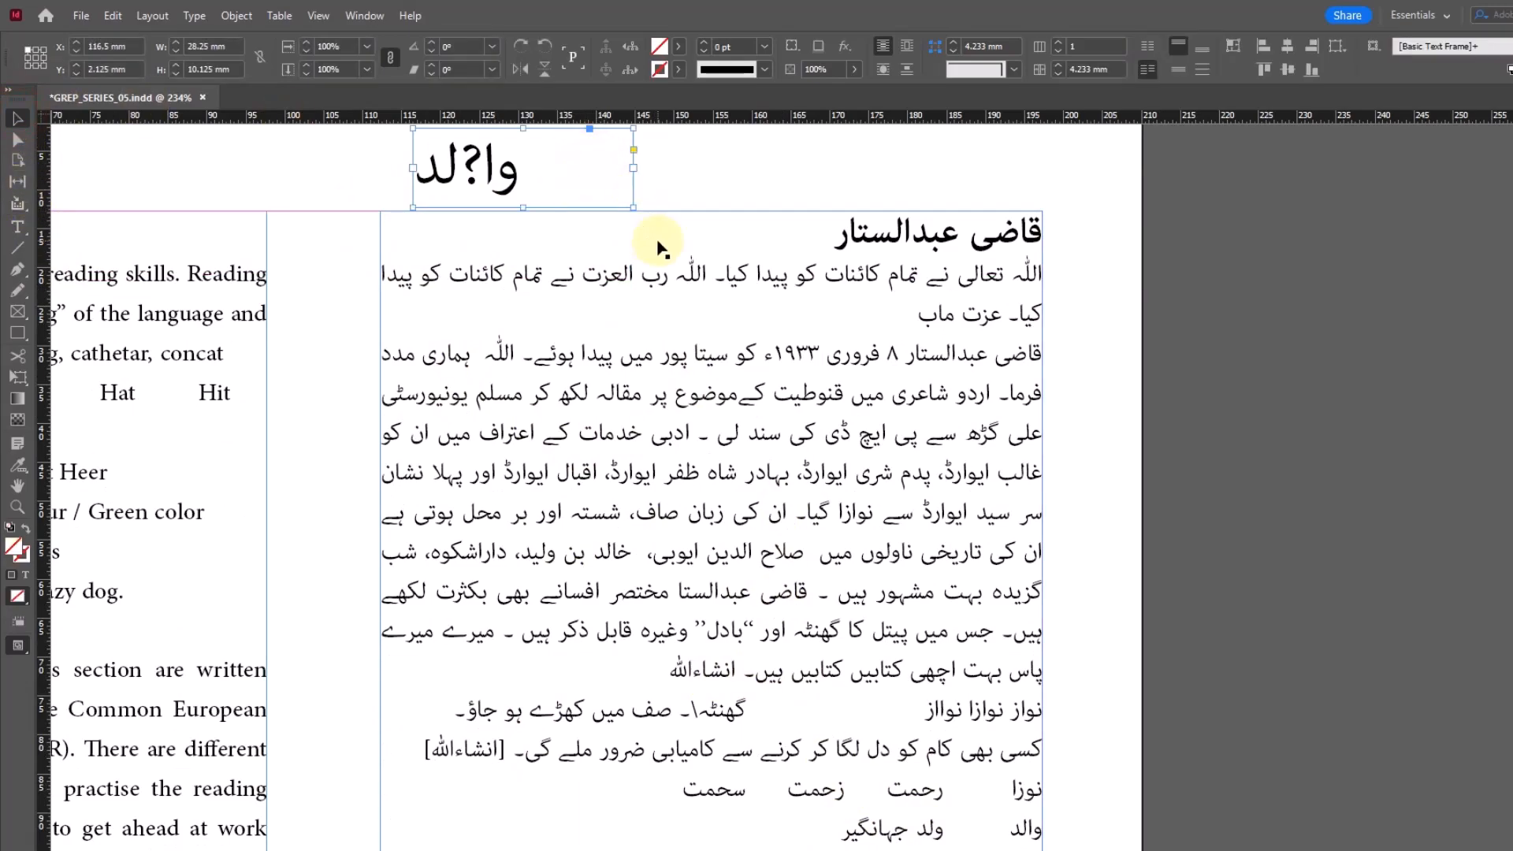
pyautogui.press('Delete')
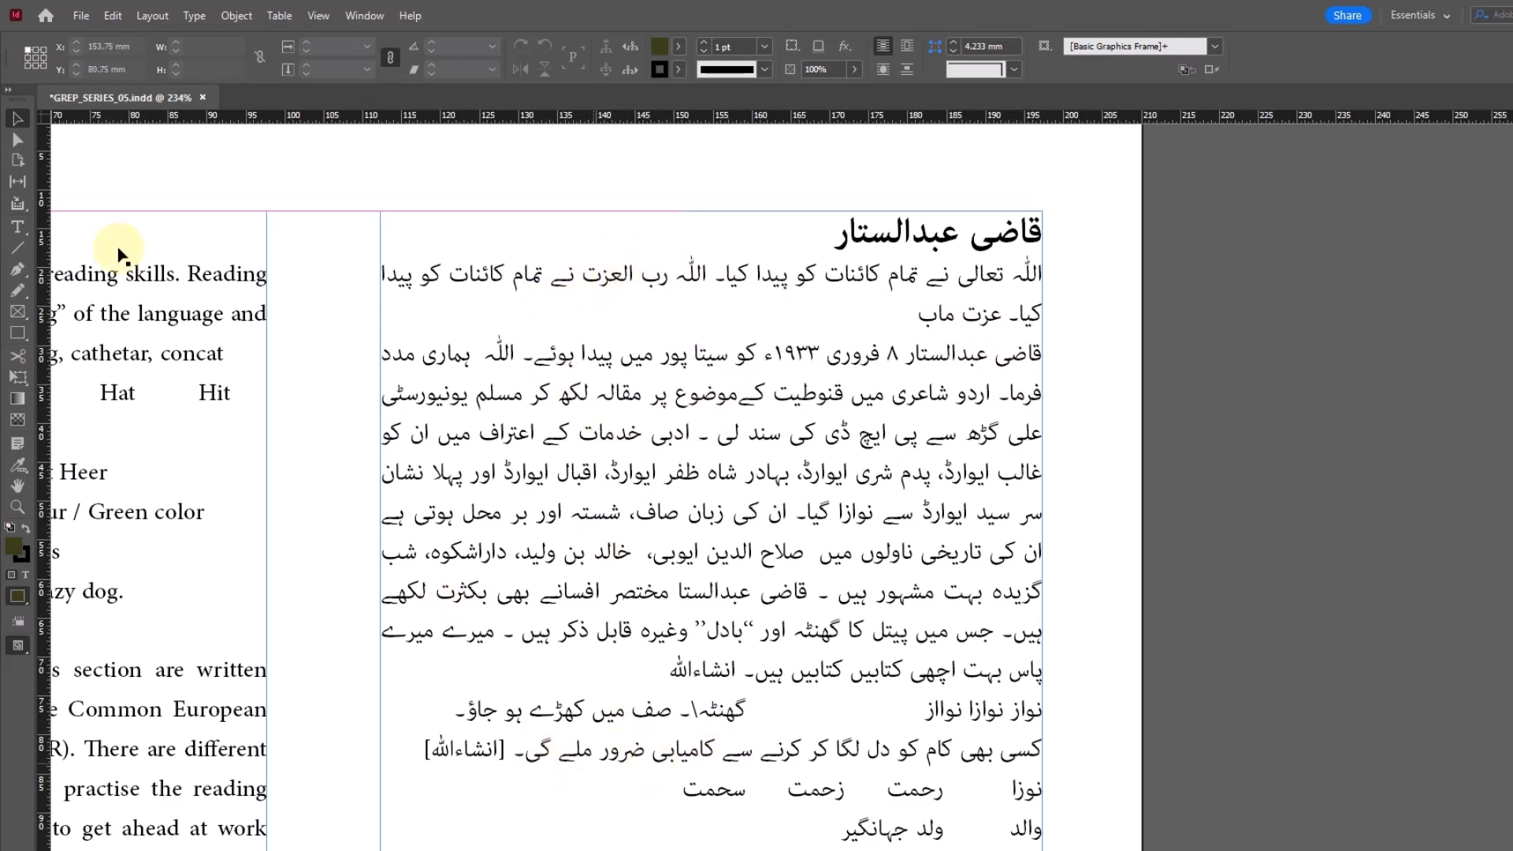
# Reopen Find/Change with the Urdu story active and select the prefix "ال" of the word "العزت"
pyautogui.click(18, 229)
pyautogui.click(781, 262)
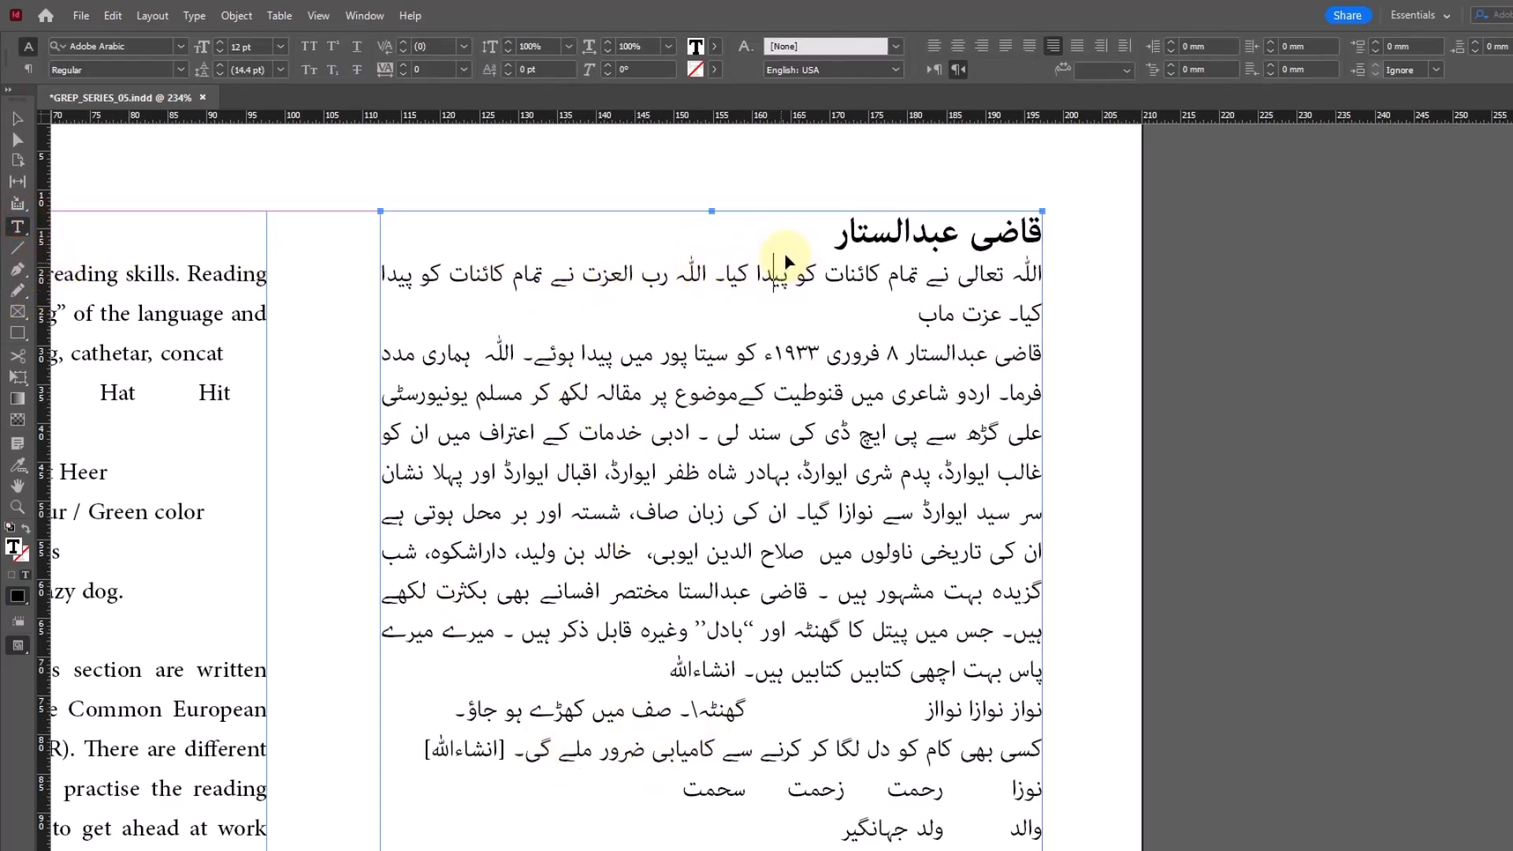
pyautogui.hotkey('ctrl', 'f')
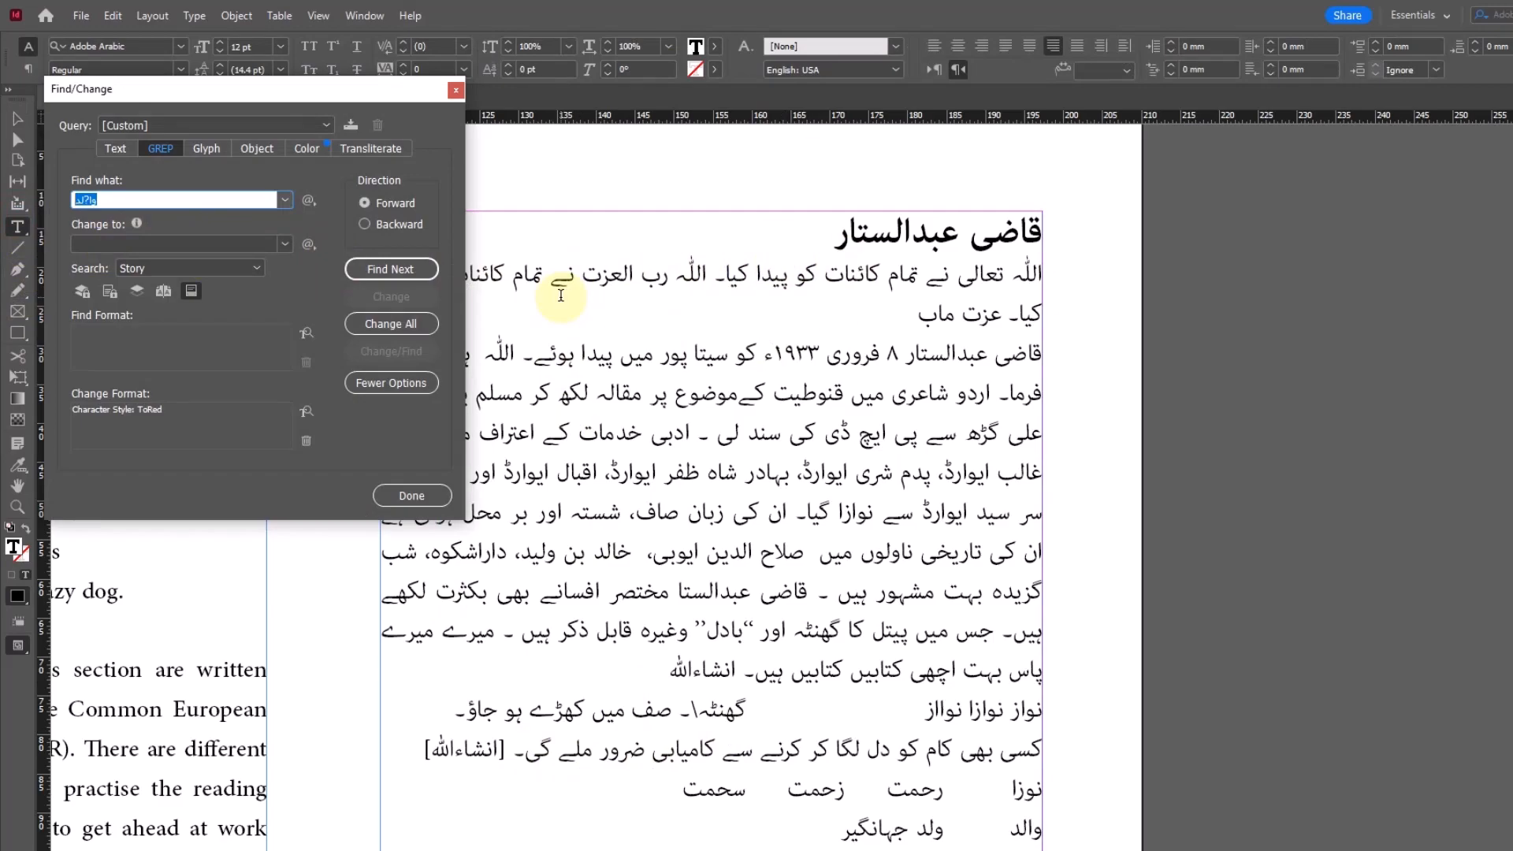
pyautogui.click(625, 276)
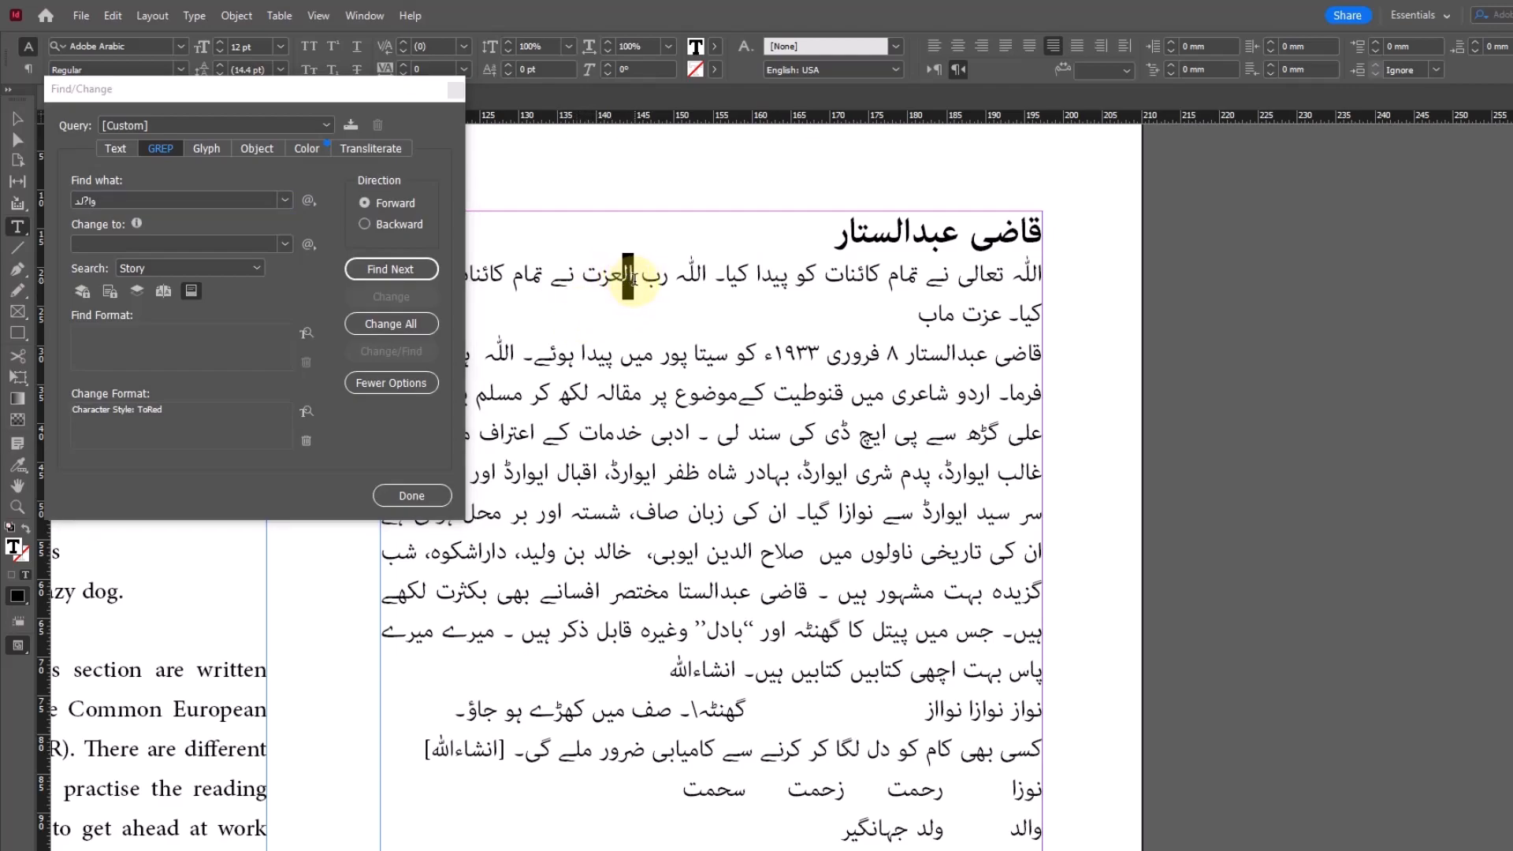
# Replace the GREP search pattern with "(ال)?عزت" so that the grouped prefix is optional
pyautogui.click(135, 202)
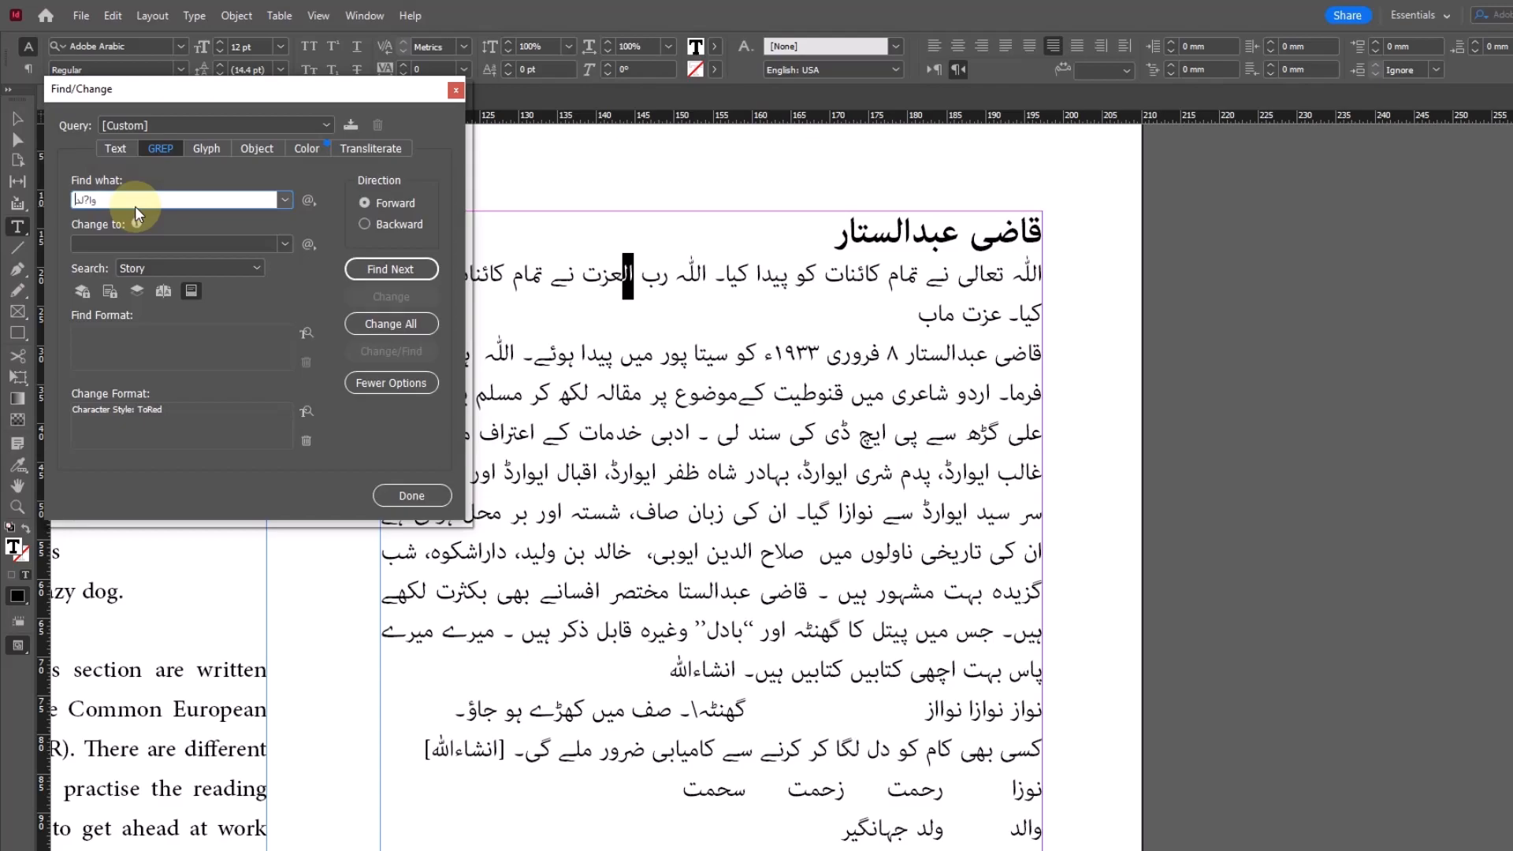
pyautogui.hotkey('ctrl', 'a')
pyautogui.write('()')
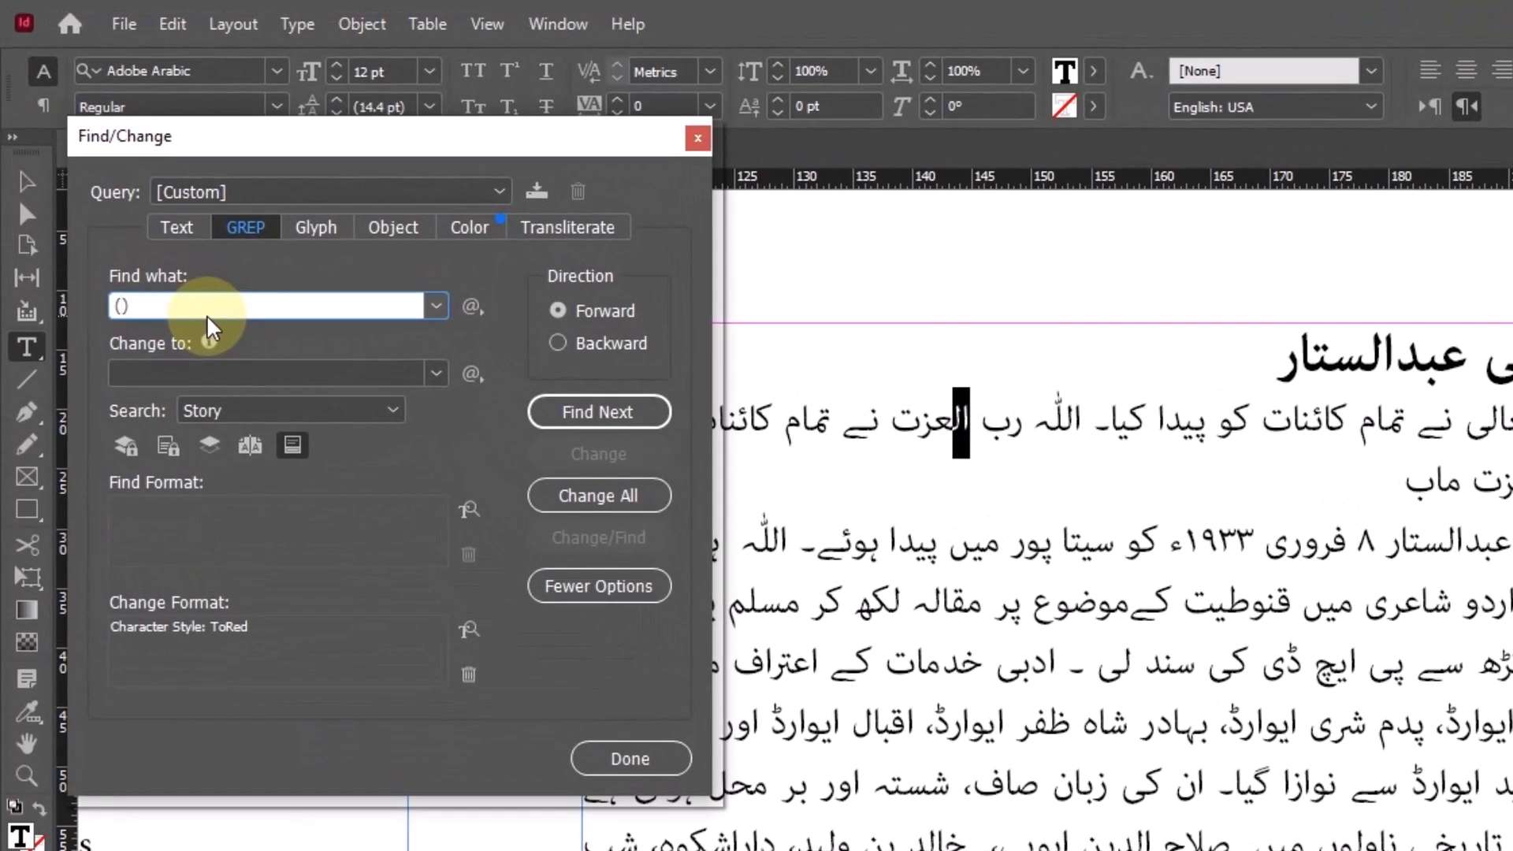
pyautogui.write('ال')
pyautogui.write('?')
pyautogui.write('عزت')
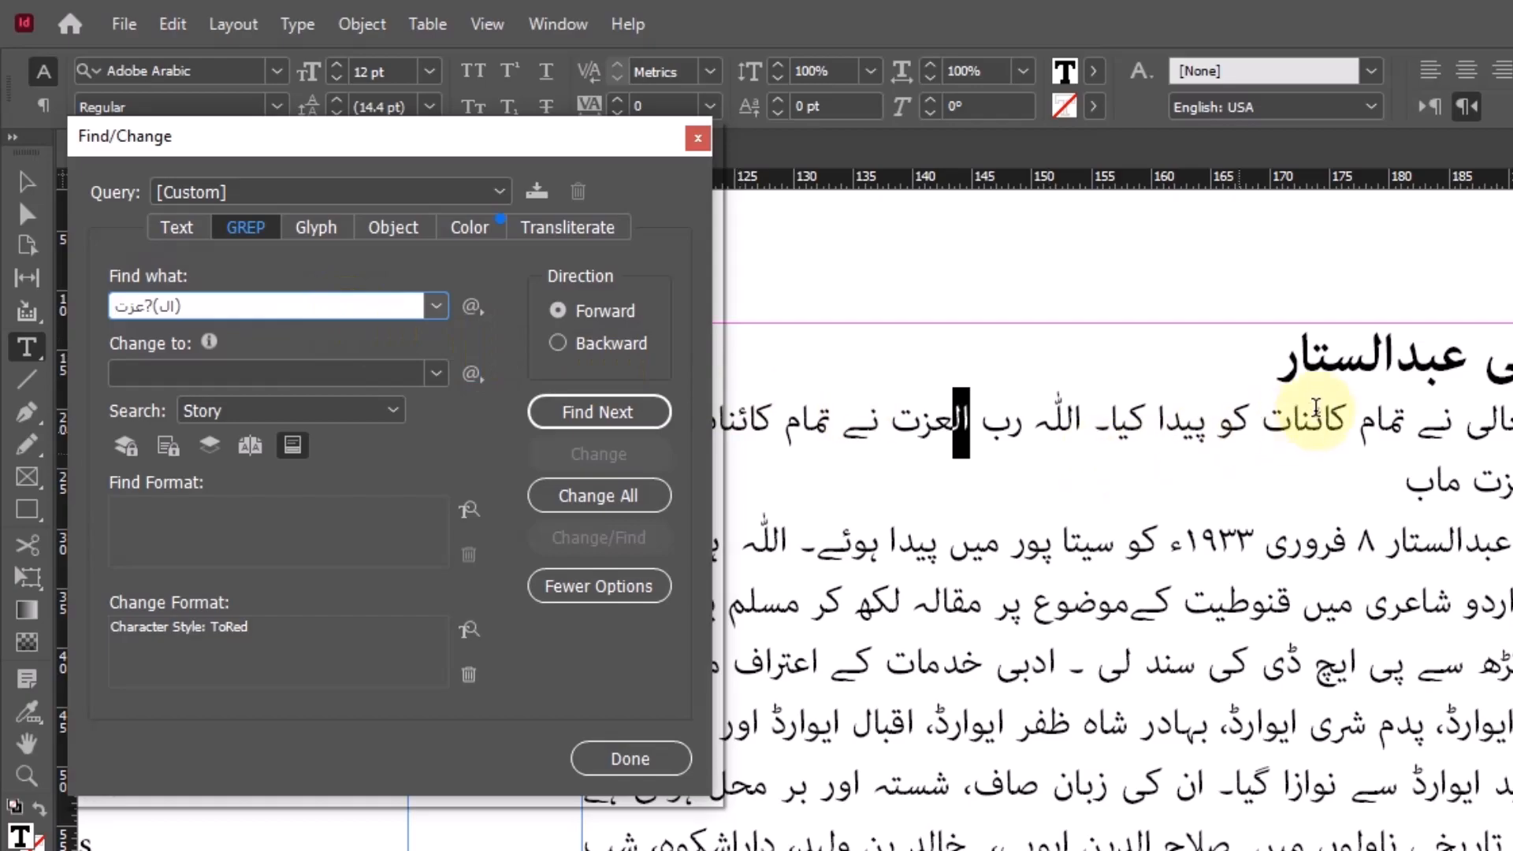
# Find two successive matches of "(ال)?عزت" in the Urdu story
pyautogui.click(1324, 394)
pyautogui.click(593, 418)
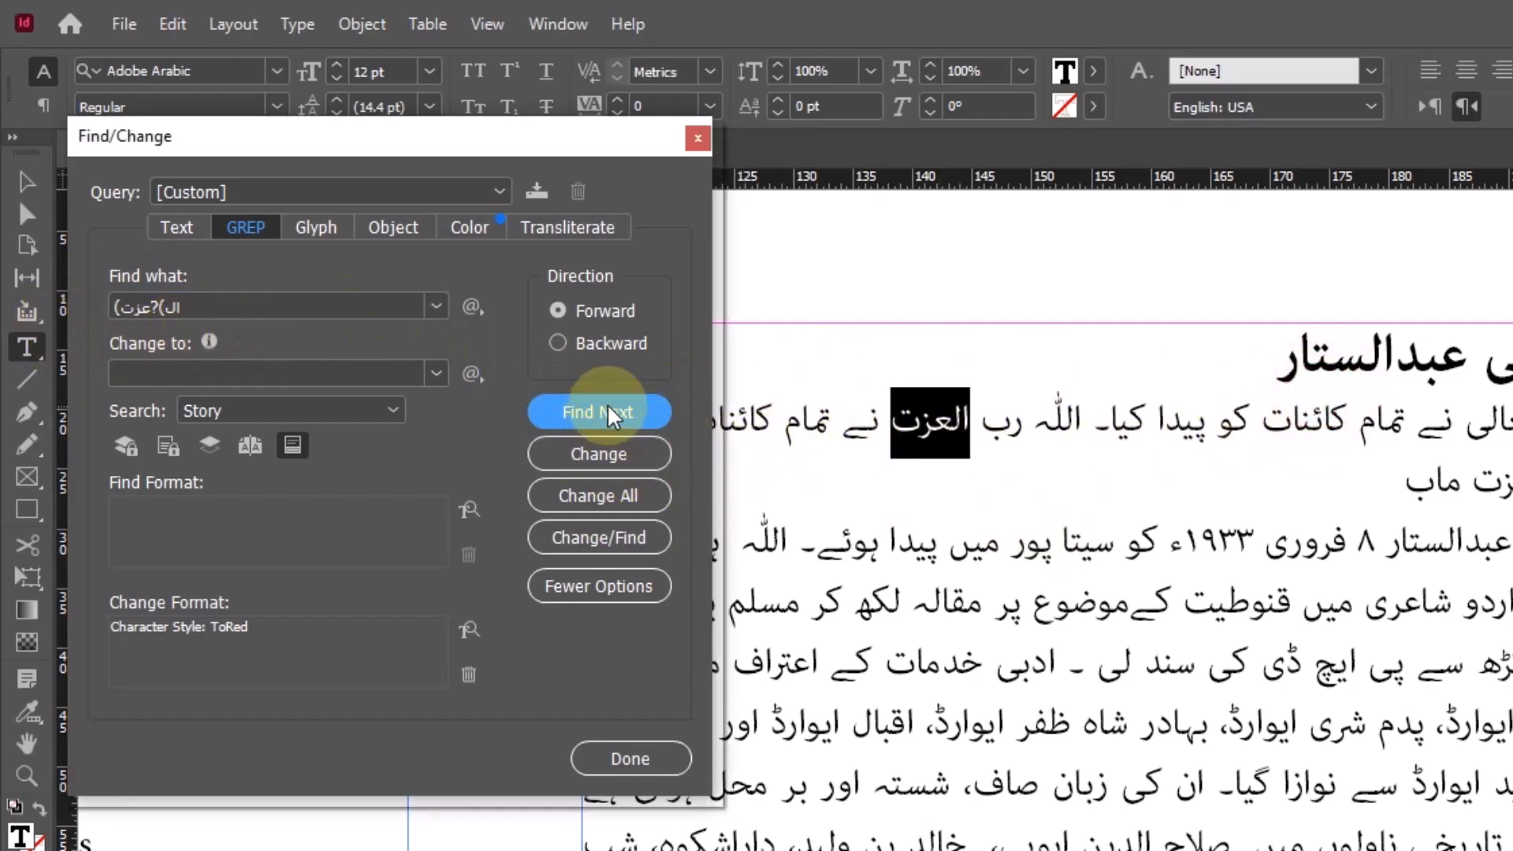
pyautogui.click(607, 412)
pyautogui.click(592, 442)
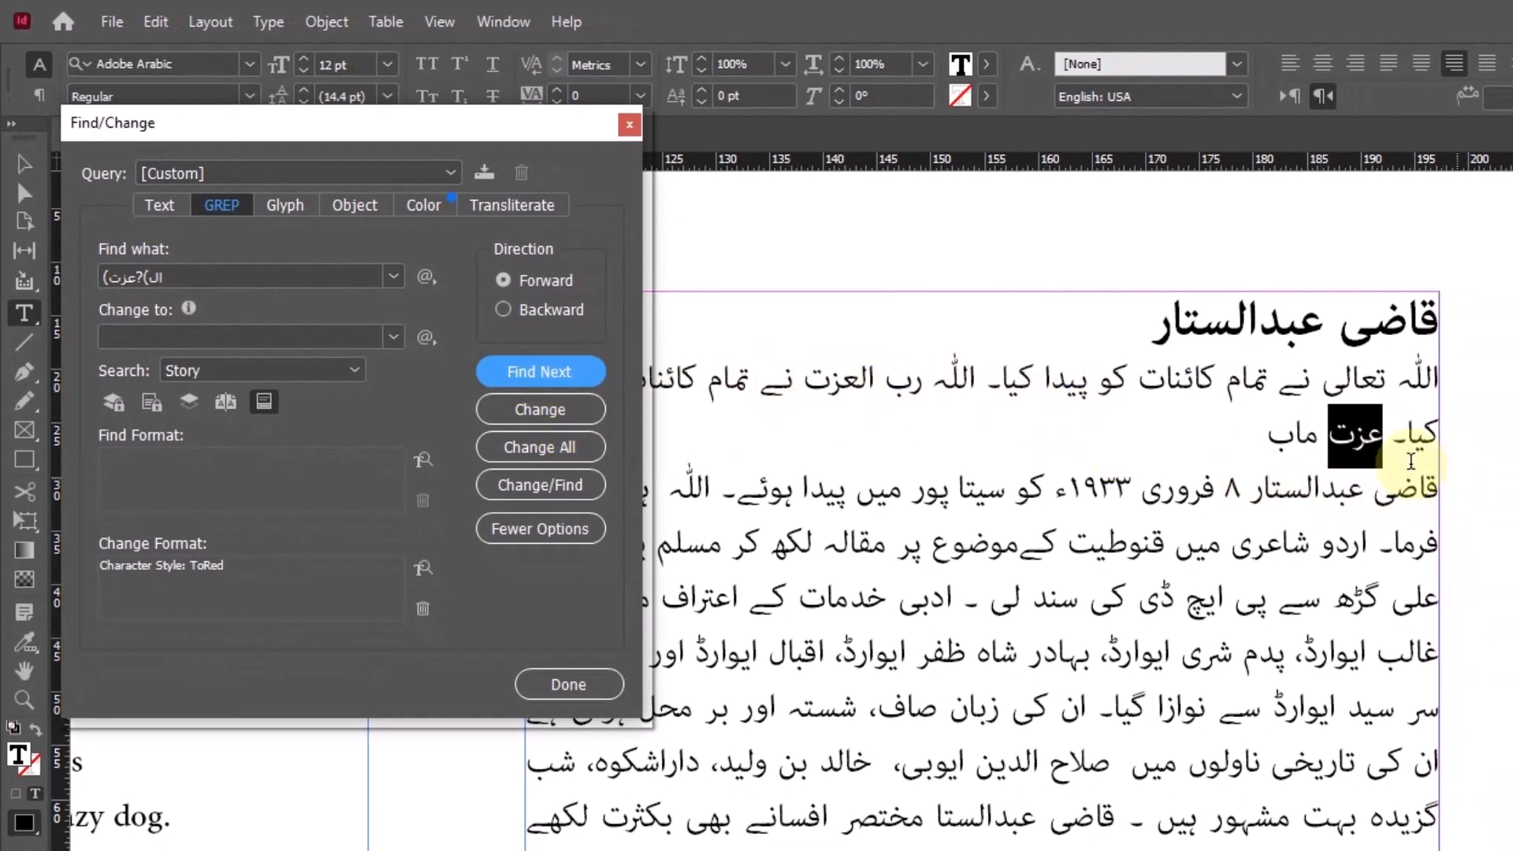
# Apply the ToRed character style to all "(ال)?عزت" matches and place the cursor back in the Urdu text
pyautogui.click(561, 447)
pyautogui.click(1310, 674)
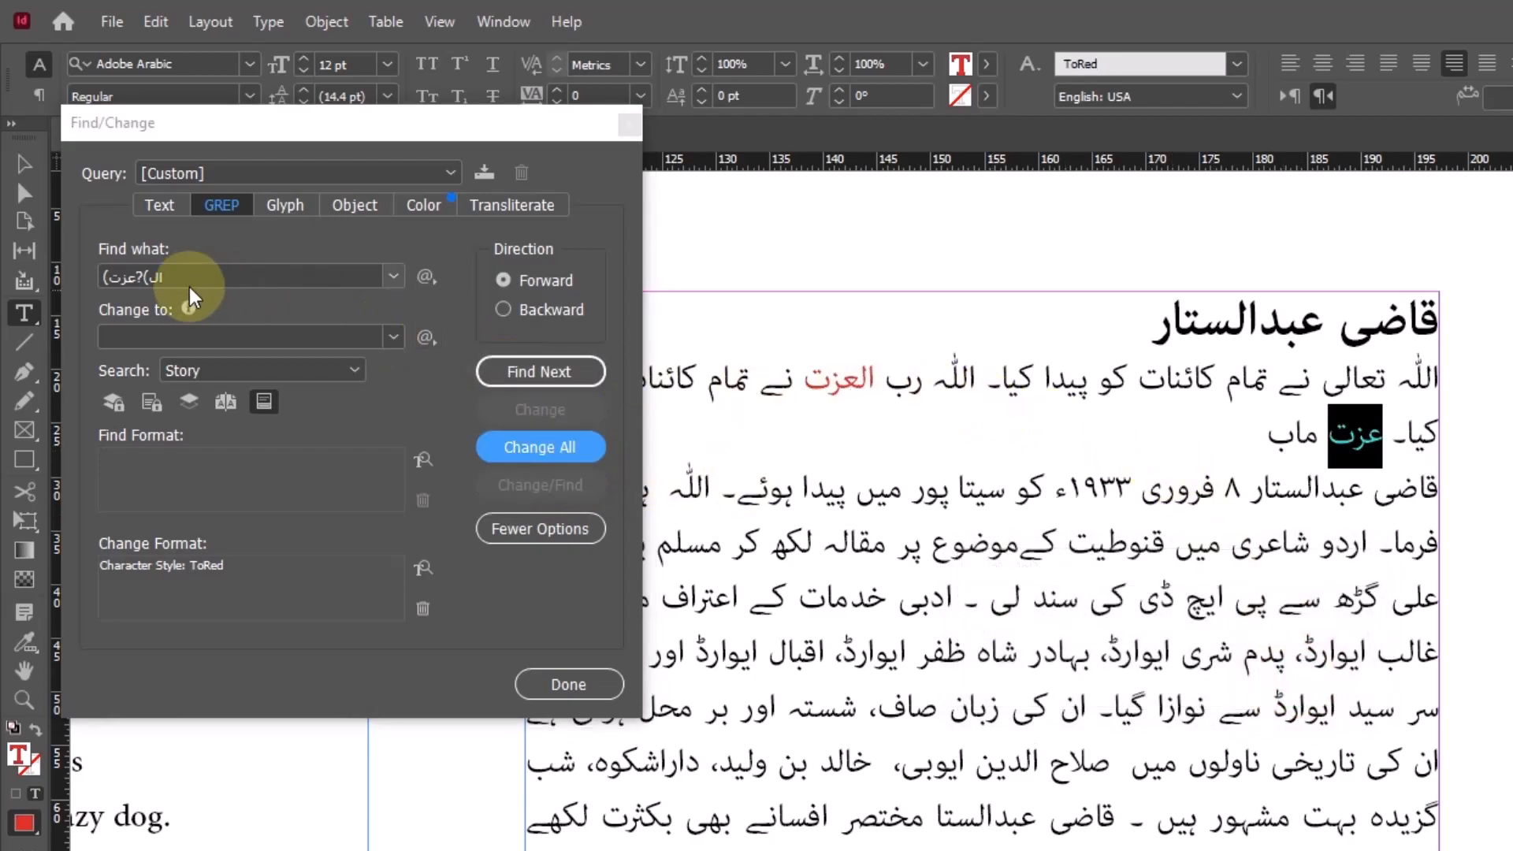
pyautogui.click(1017, 402)
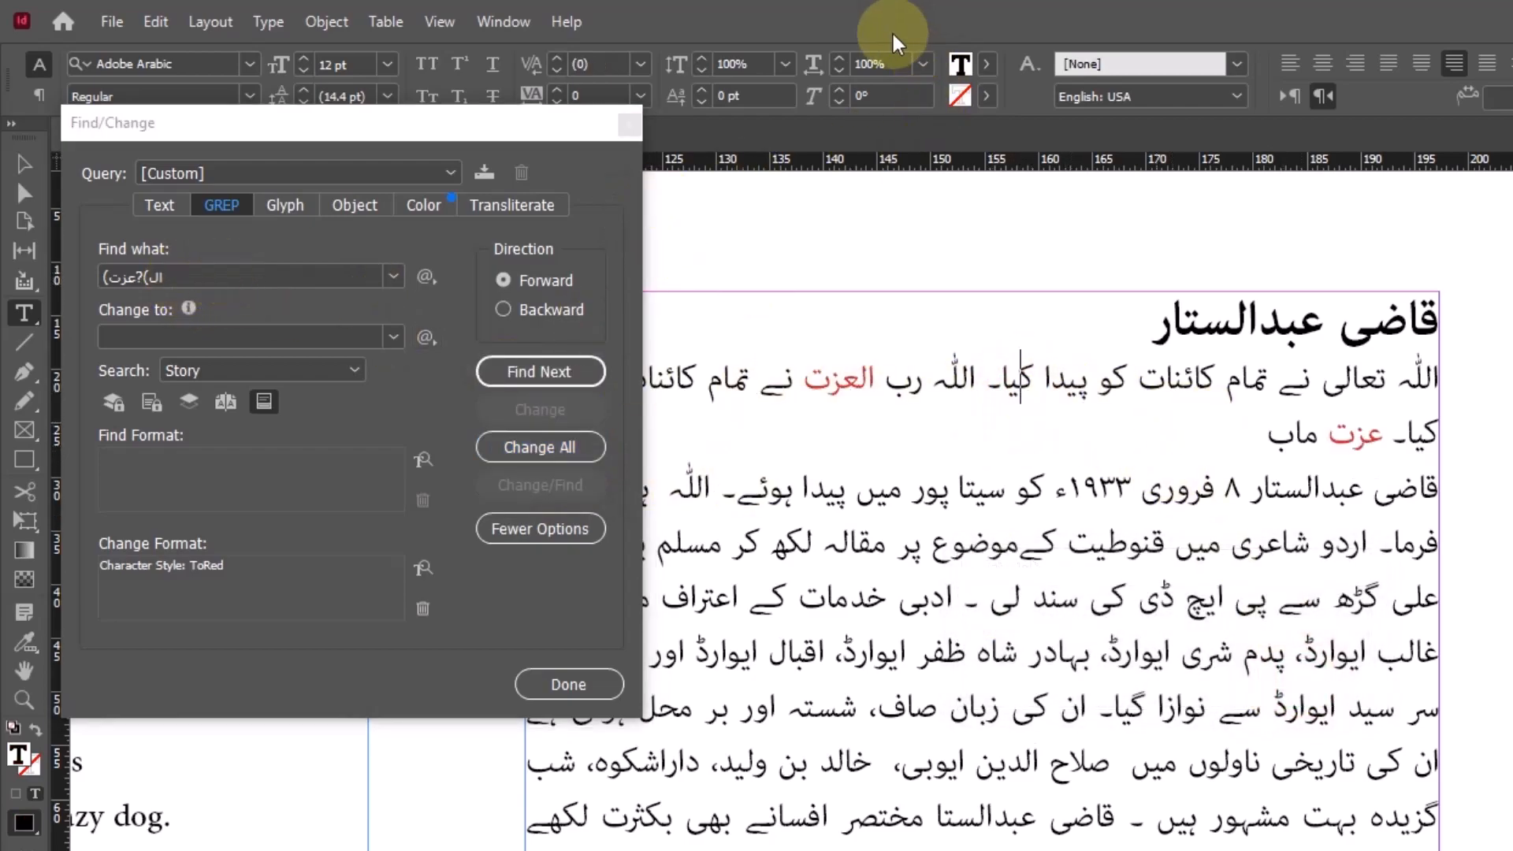
# Close Find/Change and check the red matches by selecting the prefix "ال" of "العزت" and the standalone word "عزت"
pyautogui.click(569, 683)
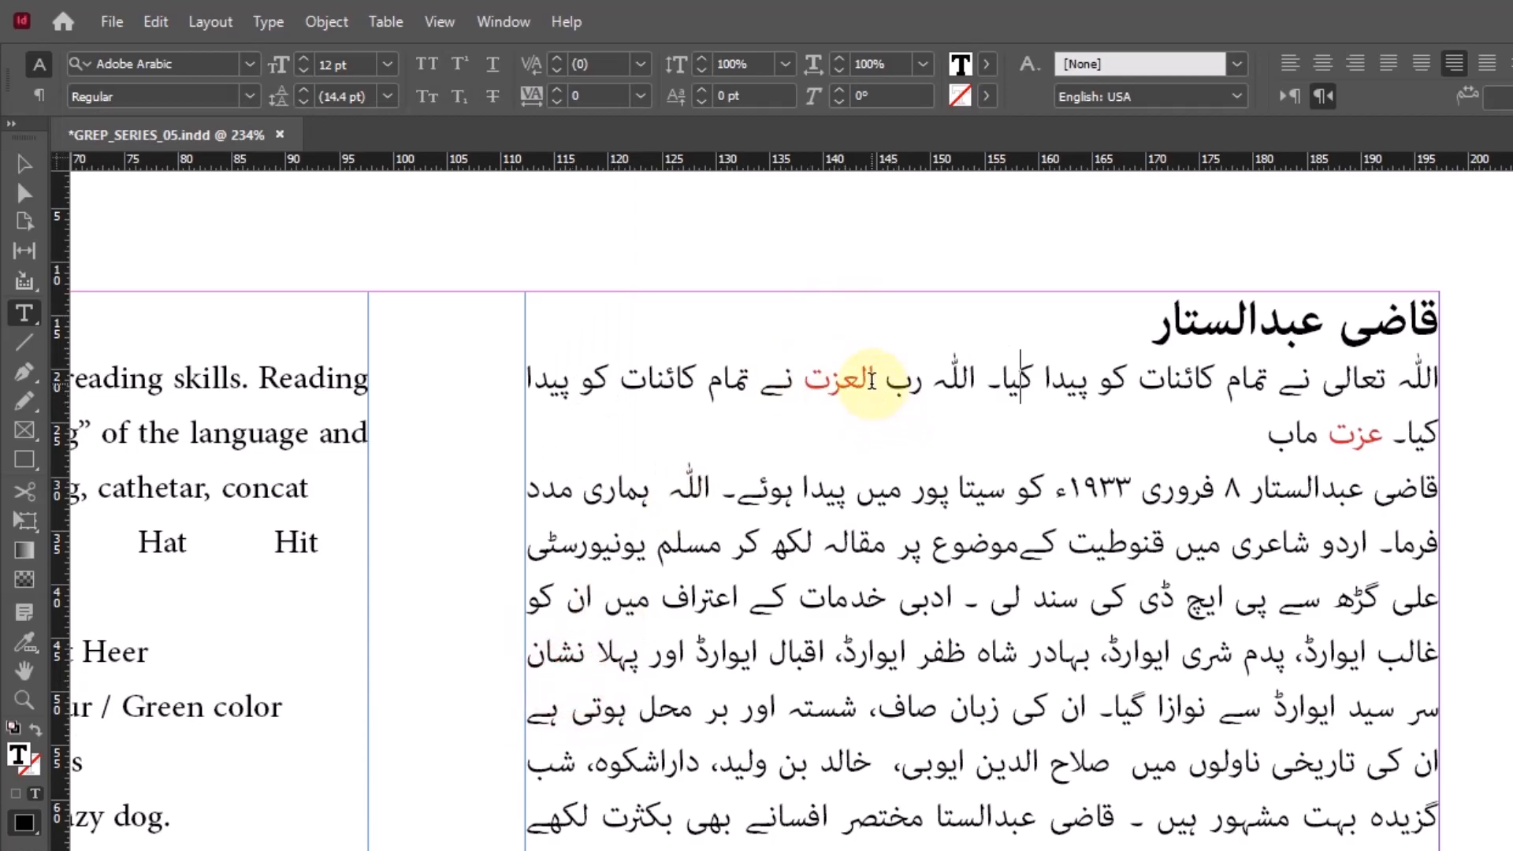
pyautogui.moveTo(875, 382); pyautogui.dragTo(862, 381)
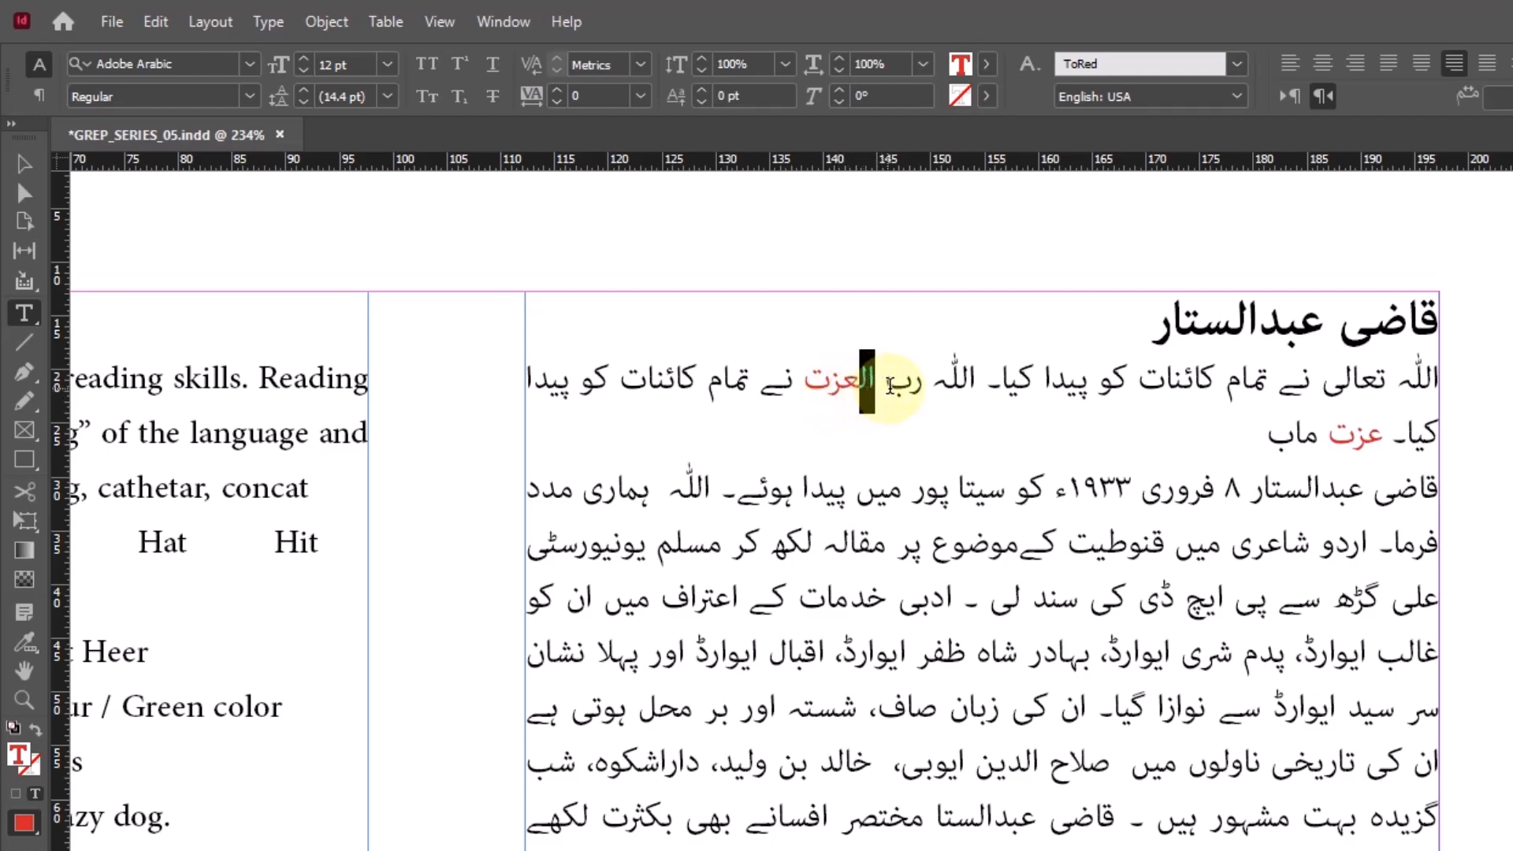
pyautogui.doubleClick(883, 386)
pyautogui.click(1329, 435)
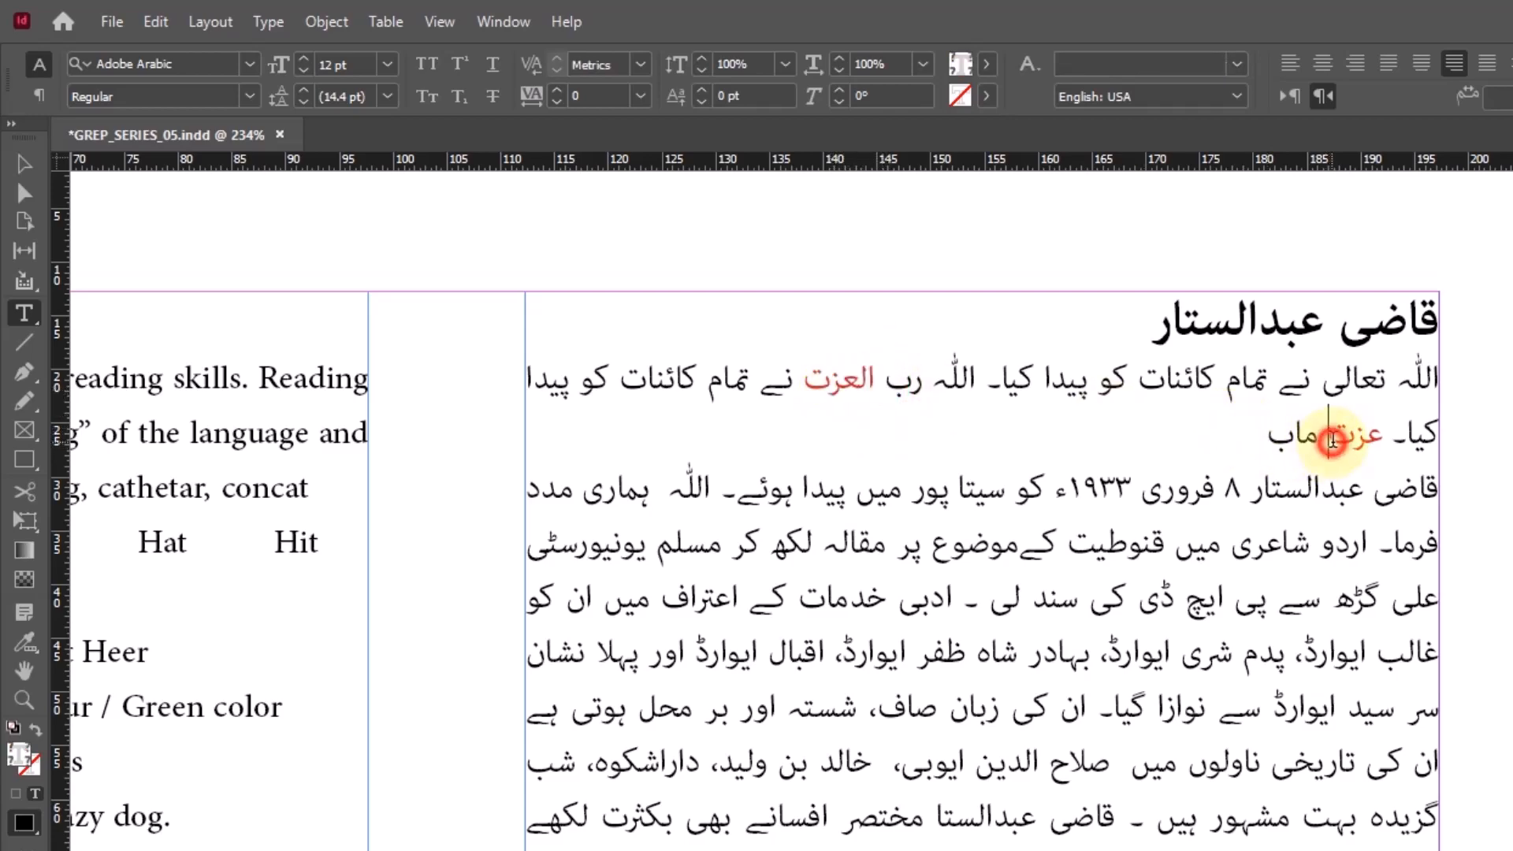
pyautogui.moveTo(1329, 435); pyautogui.dragTo(1384, 435)
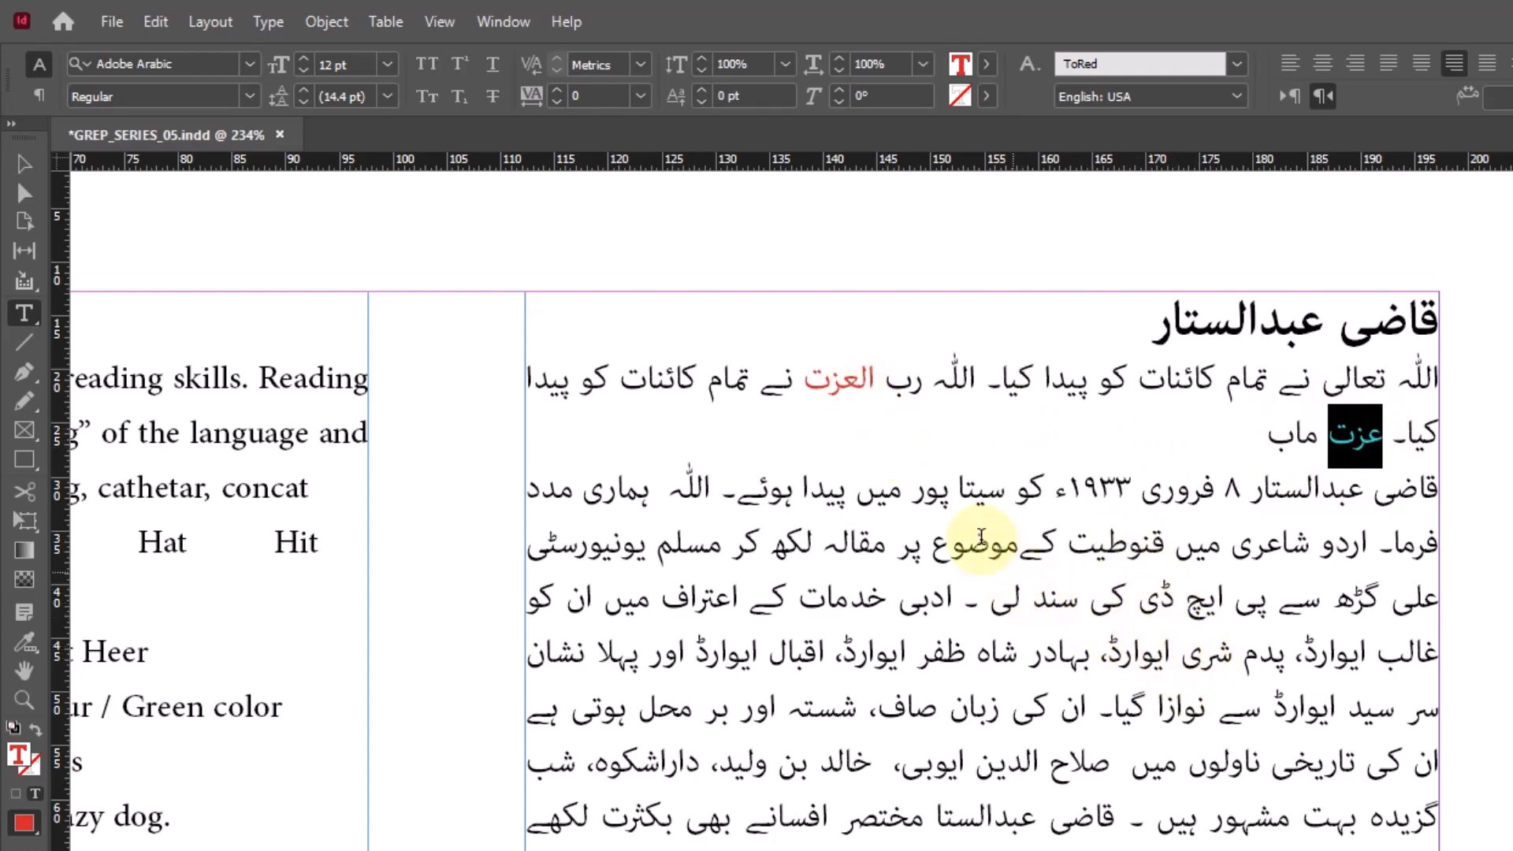
# Leave text editing with the Selection tool and show the English story beside the Urdu frame at 200% zoom
pyautogui.click(21, 172)
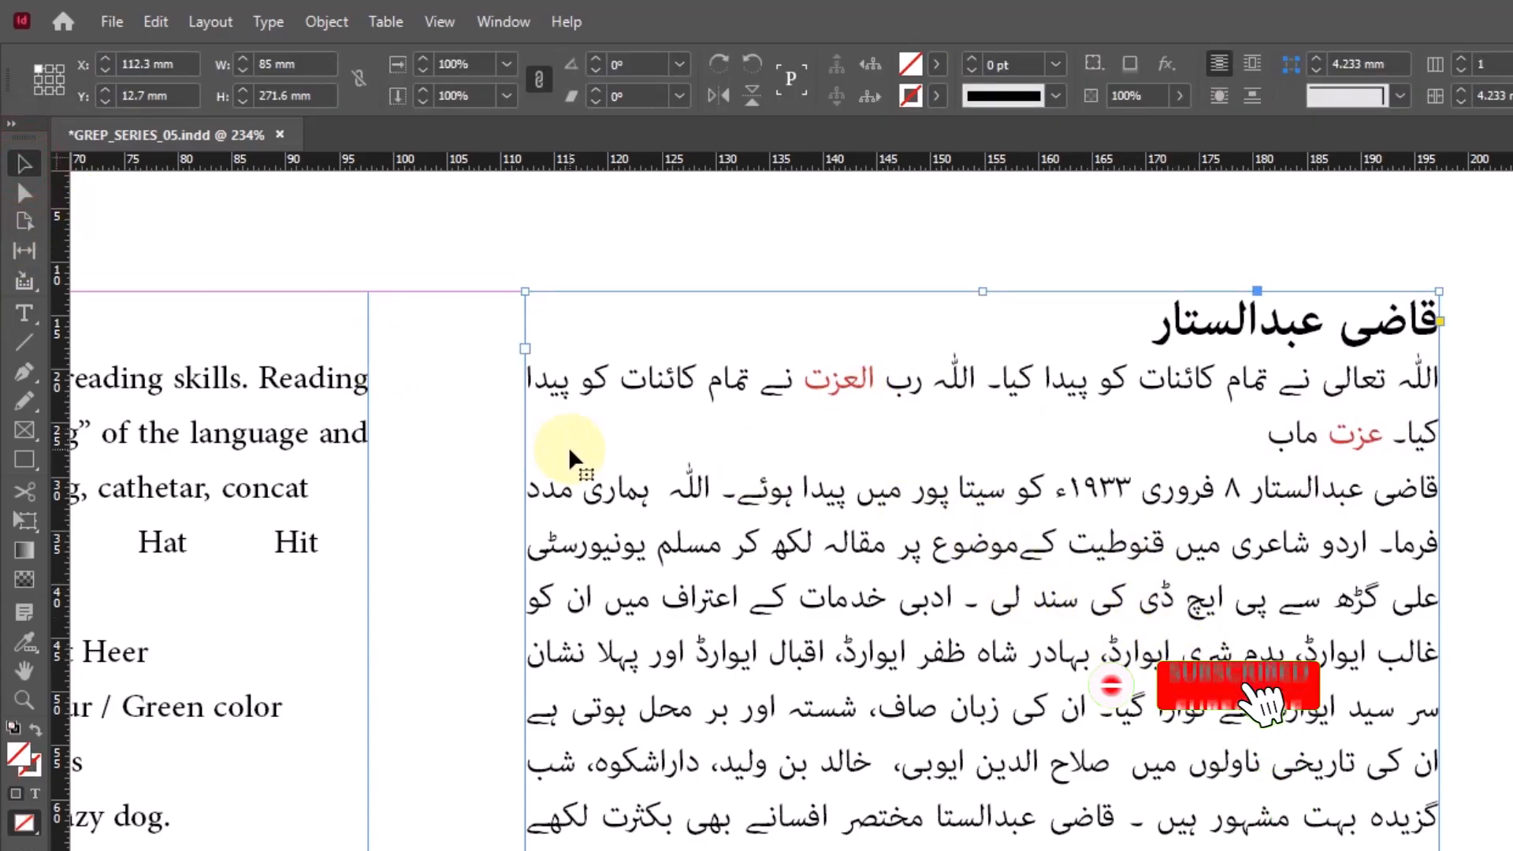
pyautogui.moveTo(1030, 669); pyautogui.dragTo(1107, 597)
pyautogui.hotkey('ctrl', '-')
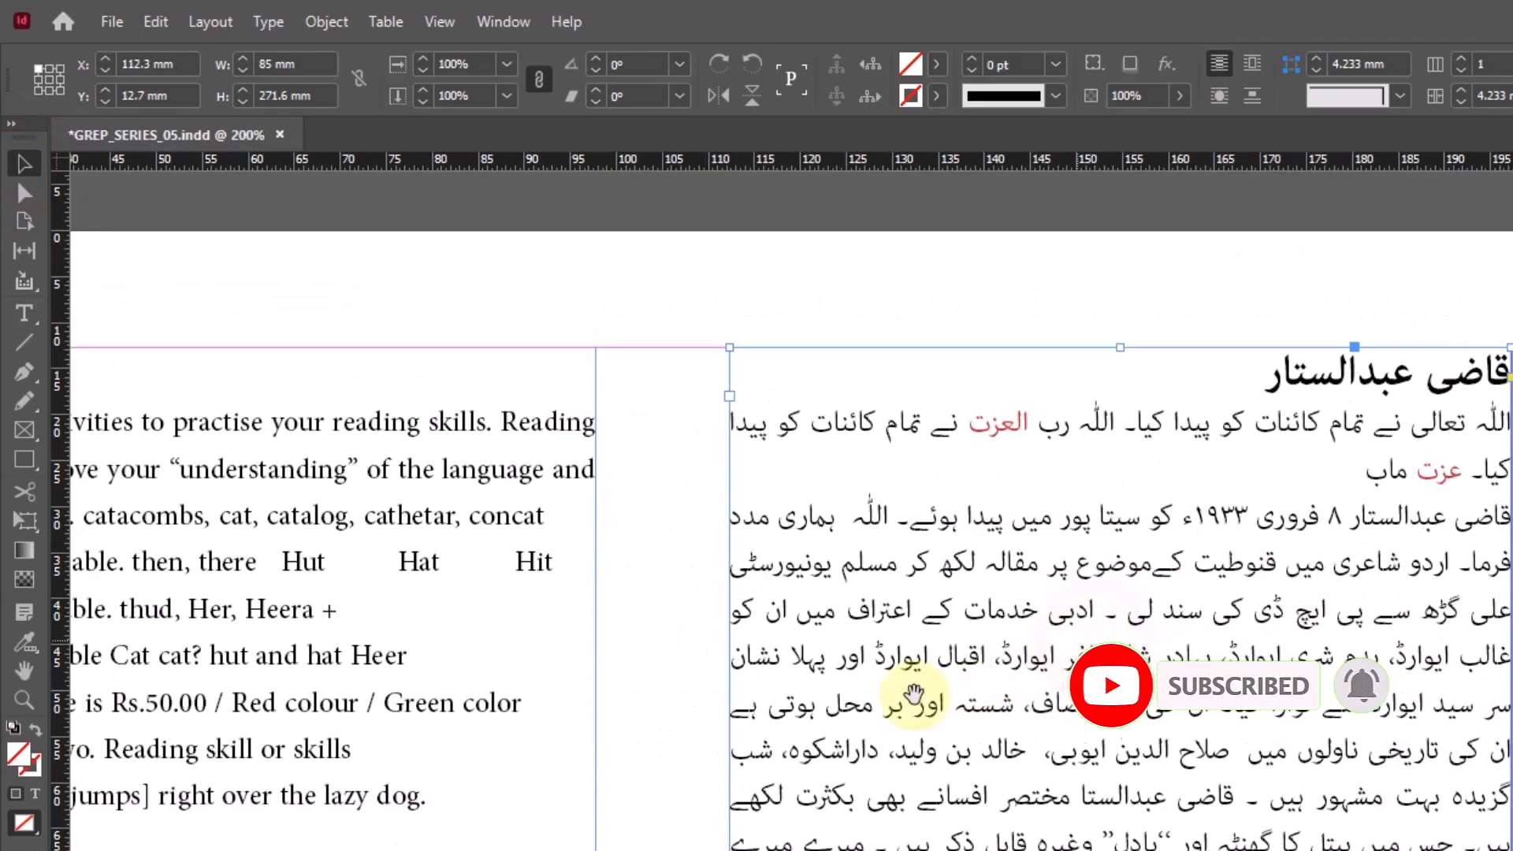
pyautogui.moveTo(973, 693); pyautogui.dragTo(1154, 641)
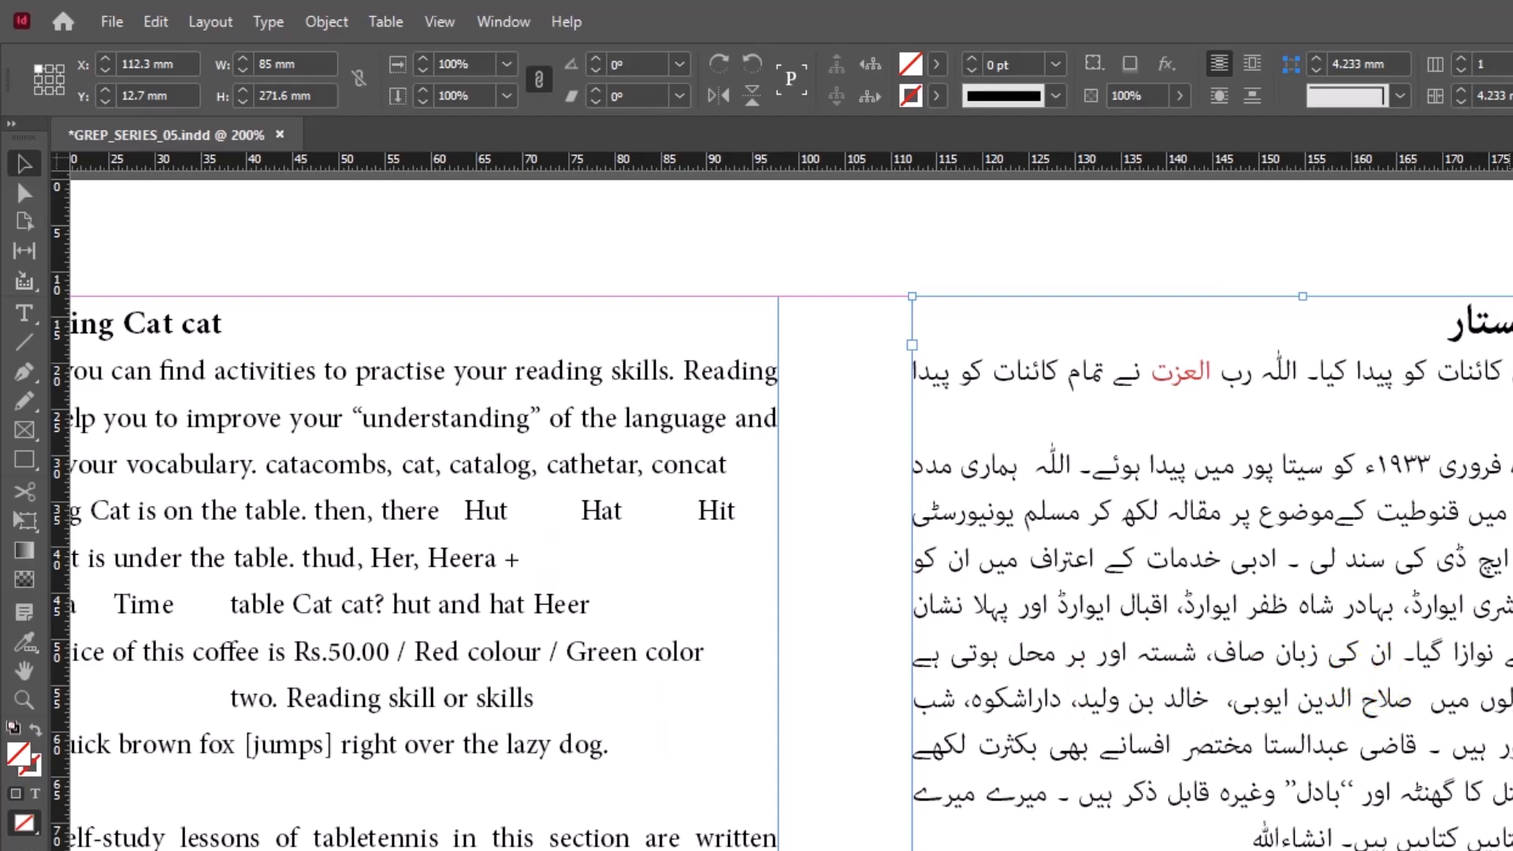